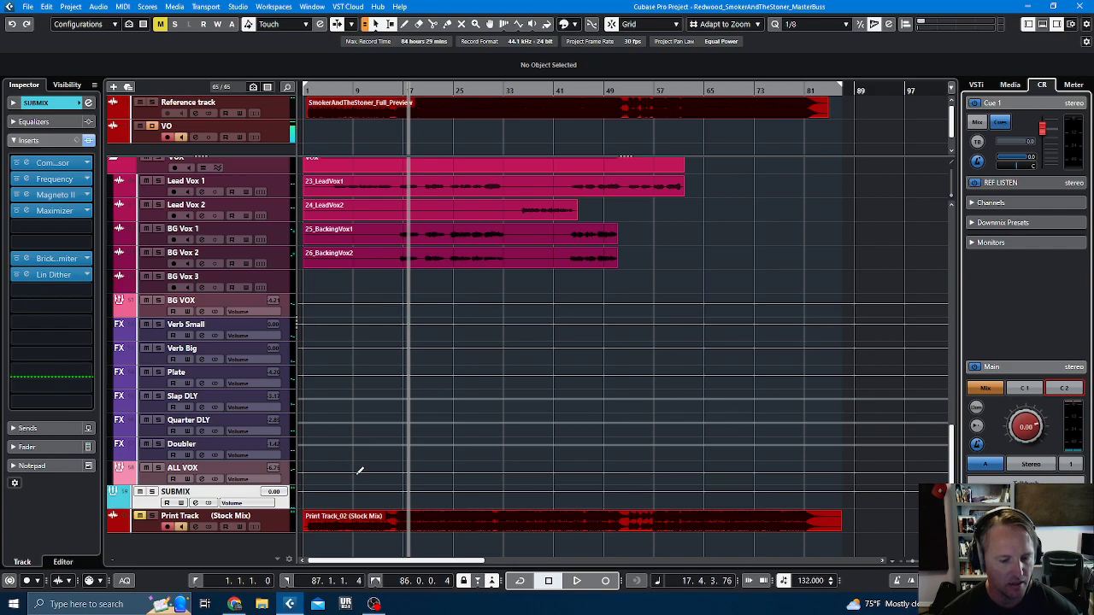
# Step: Check the insert chain on the SUBMIX channel in the MixConsole, then return to the project window
pyautogui.press('F3')
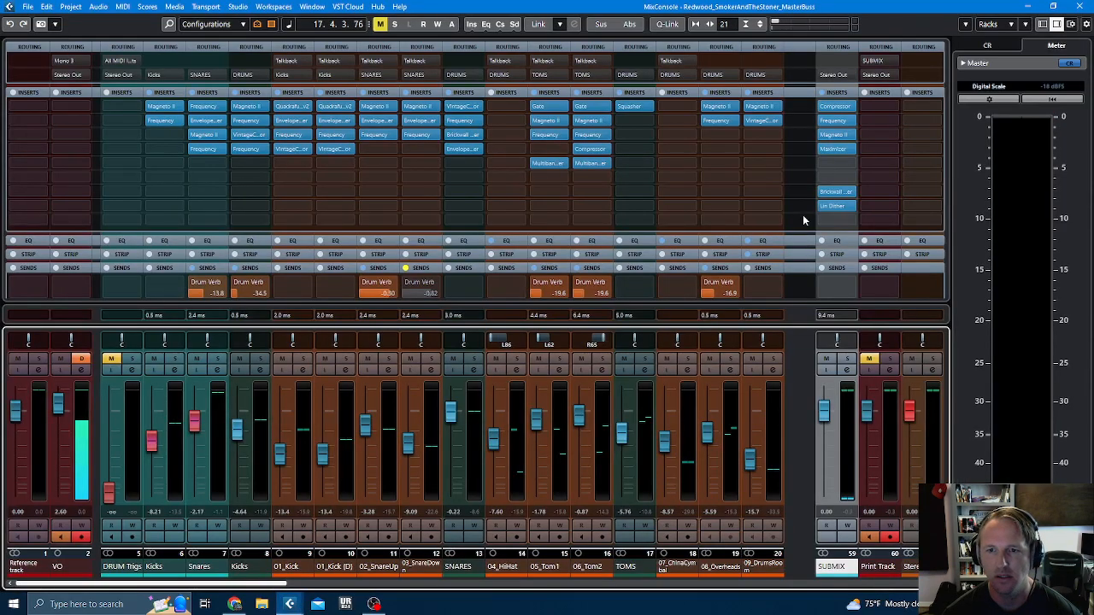
pyautogui.moveTo(282, 585)
pyautogui.mouseDown()
pyautogui.moveTo(867, 594)
pyautogui.moveTo(273, 596)
pyautogui.mouseUp()
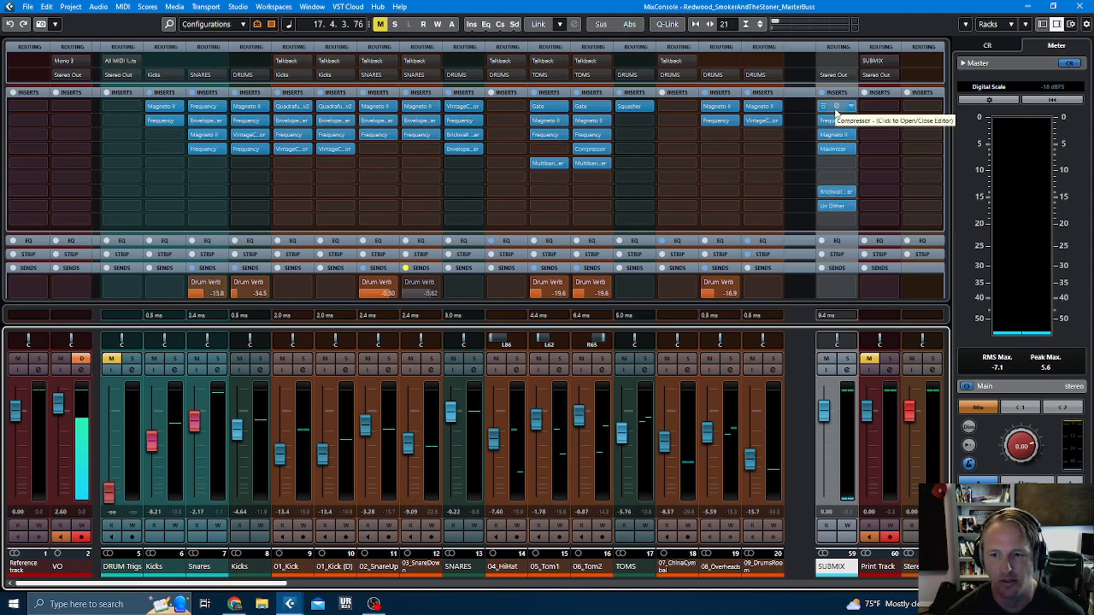
pyautogui.press('F3')
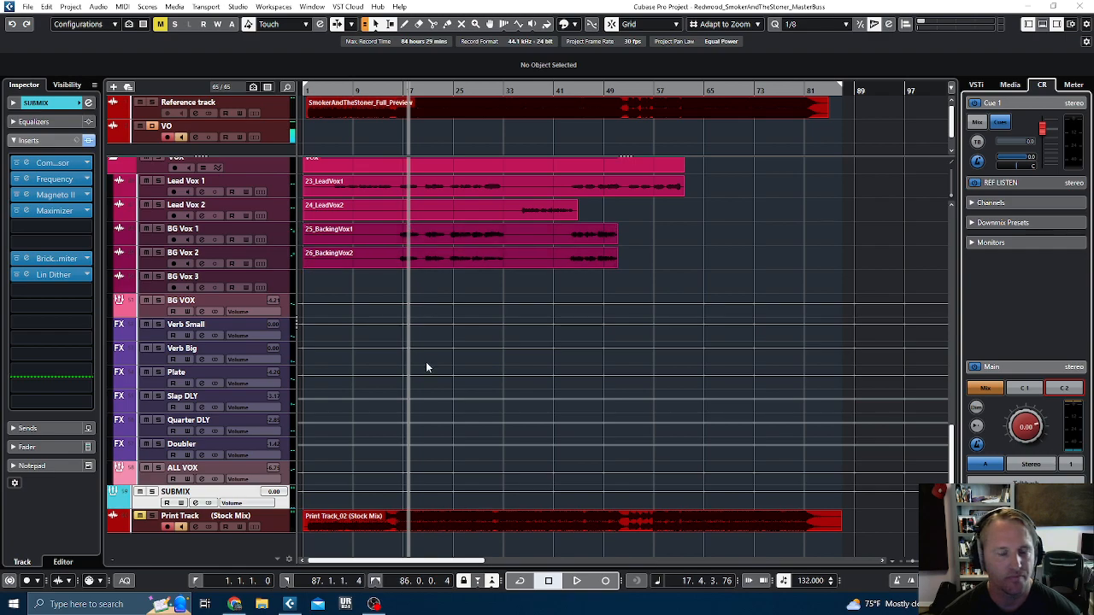
# Step: Solo the Print Track (Stock Mix) and listen to it, then stop playback and unsolo it
pyautogui.click(276, 524)
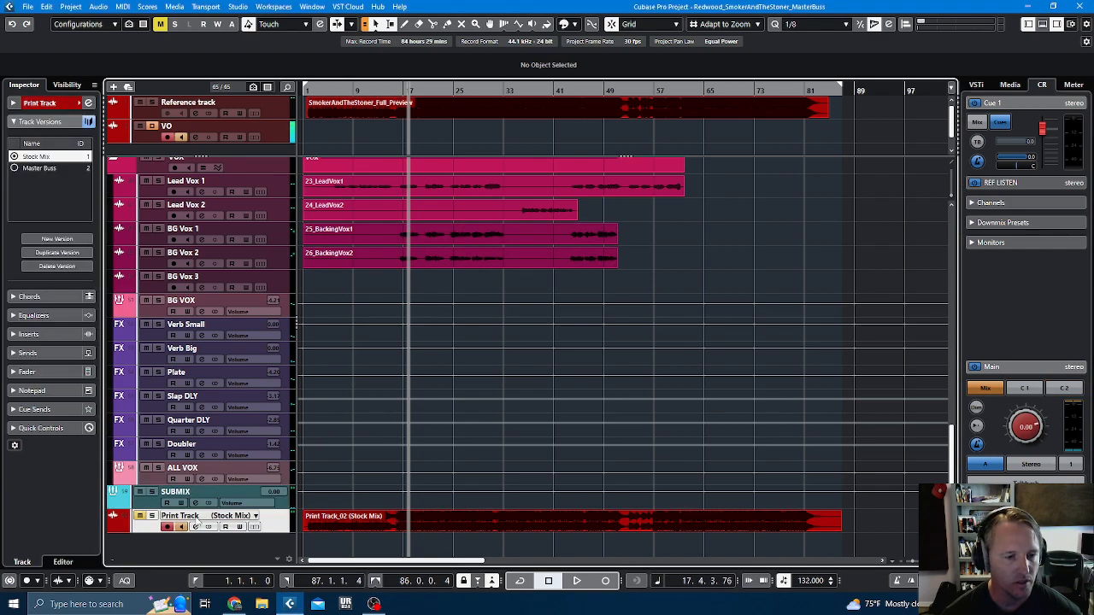
pyautogui.click(155, 522)
pyautogui.press('space')
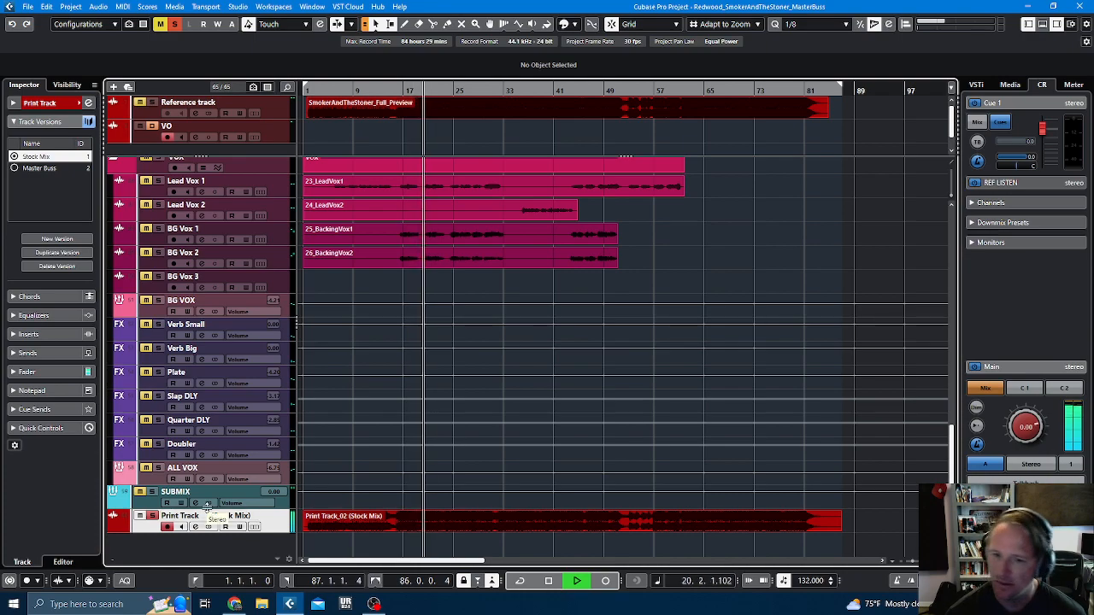
pyautogui.press('space')
pyautogui.click(152, 516)
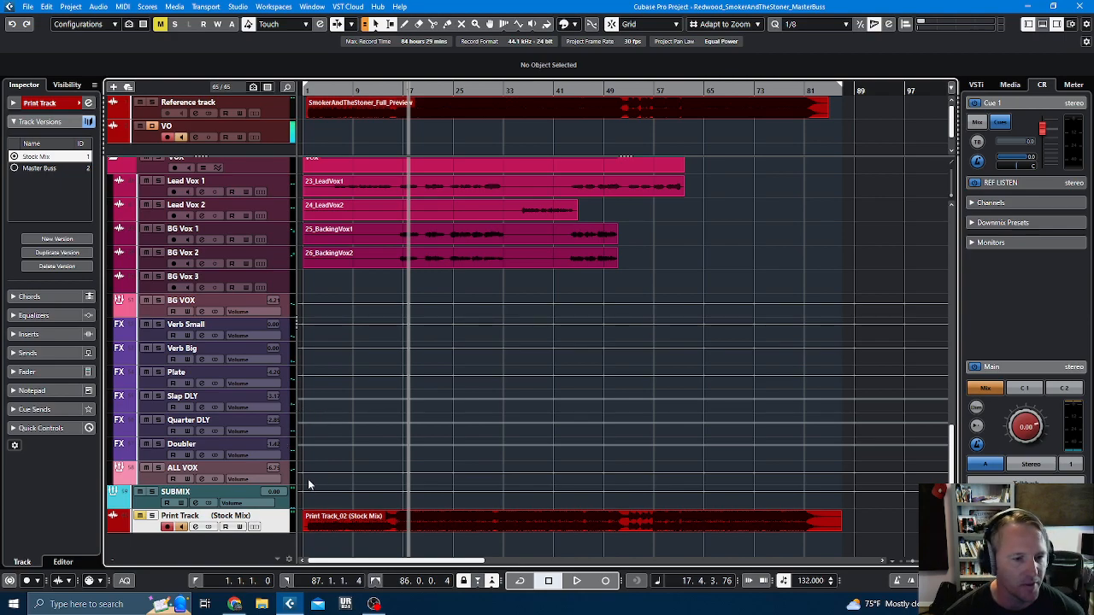
# Step: Move SUBMIX's Lin Dither to insert slot 14 and its Brickwall Limiter to slot 13, then deactivate the limiter
pyautogui.click(280, 505)
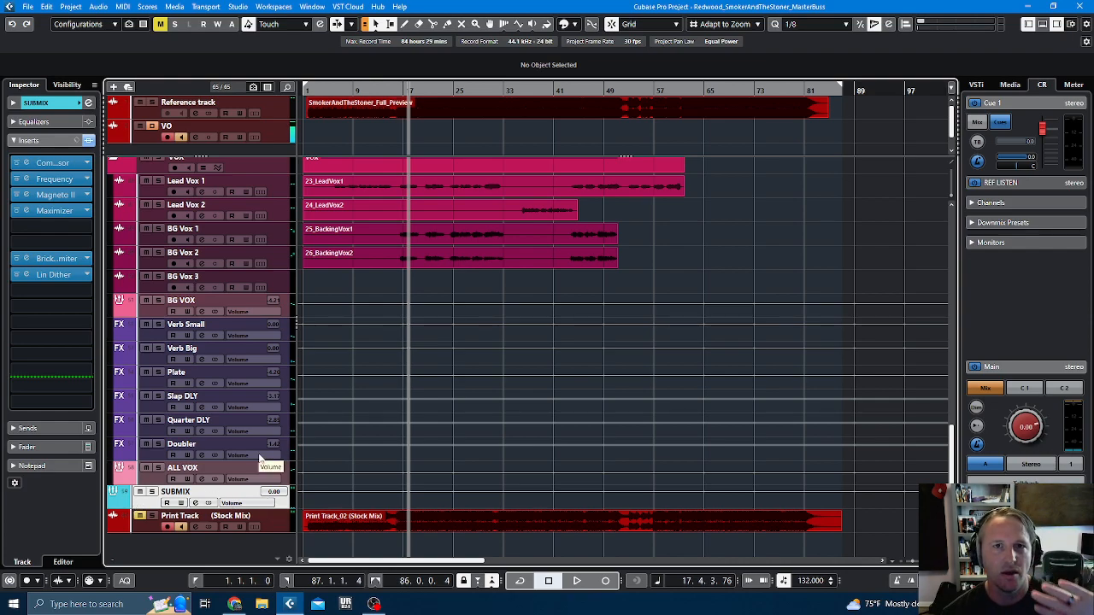
pyautogui.moveTo(58, 280); pyautogui.dragTo(53, 365)
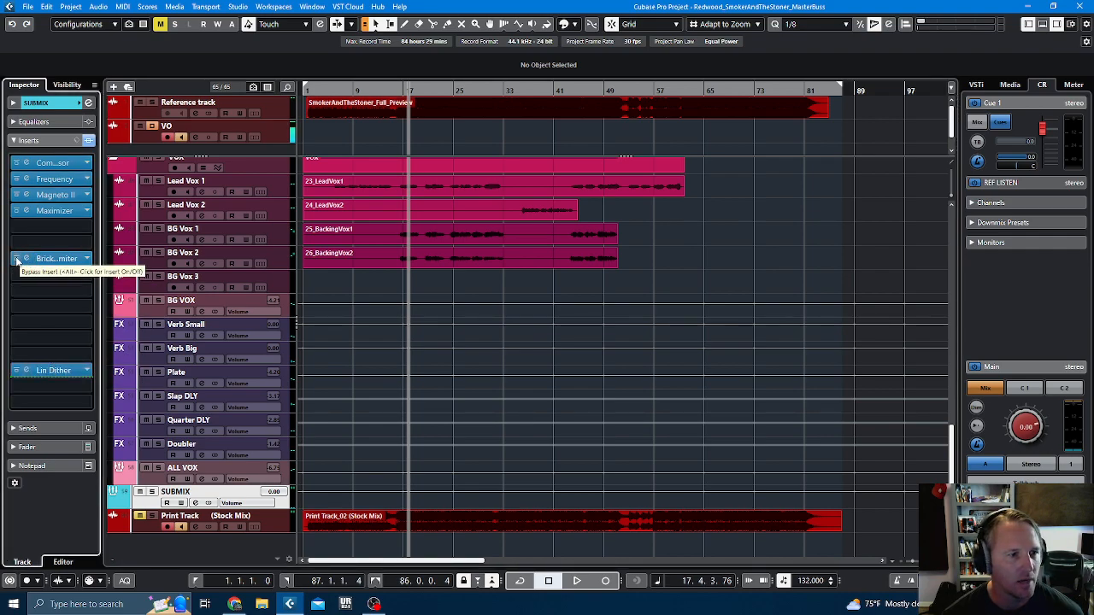
pyautogui.moveTo(46, 260); pyautogui.dragTo(43, 347)
pyautogui.moveTo(46, 258); pyautogui.dragTo(41, 354)
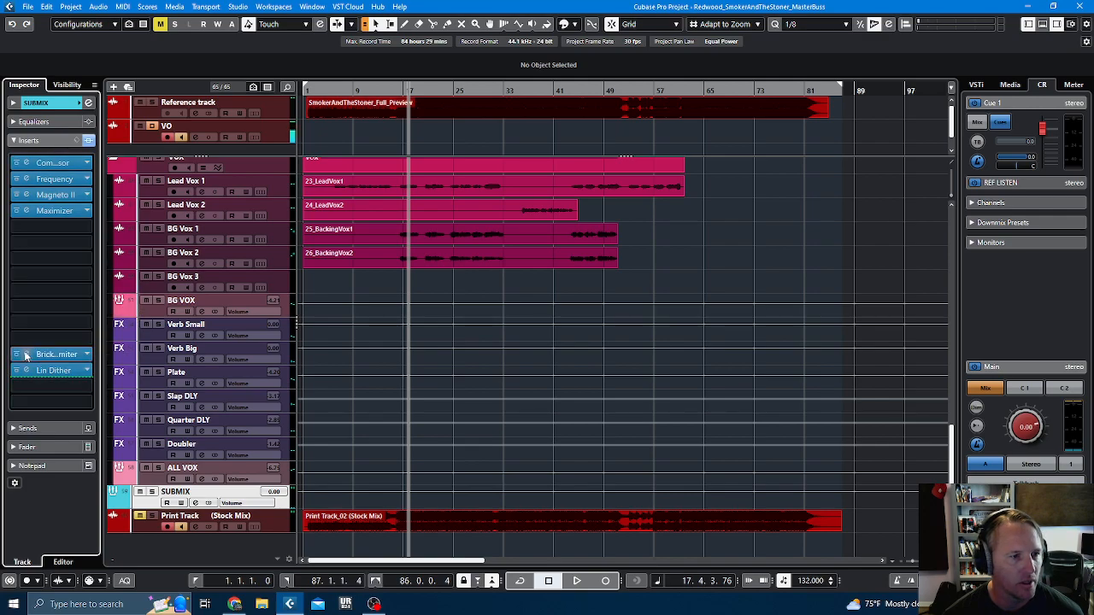
pyautogui.click(16, 355)
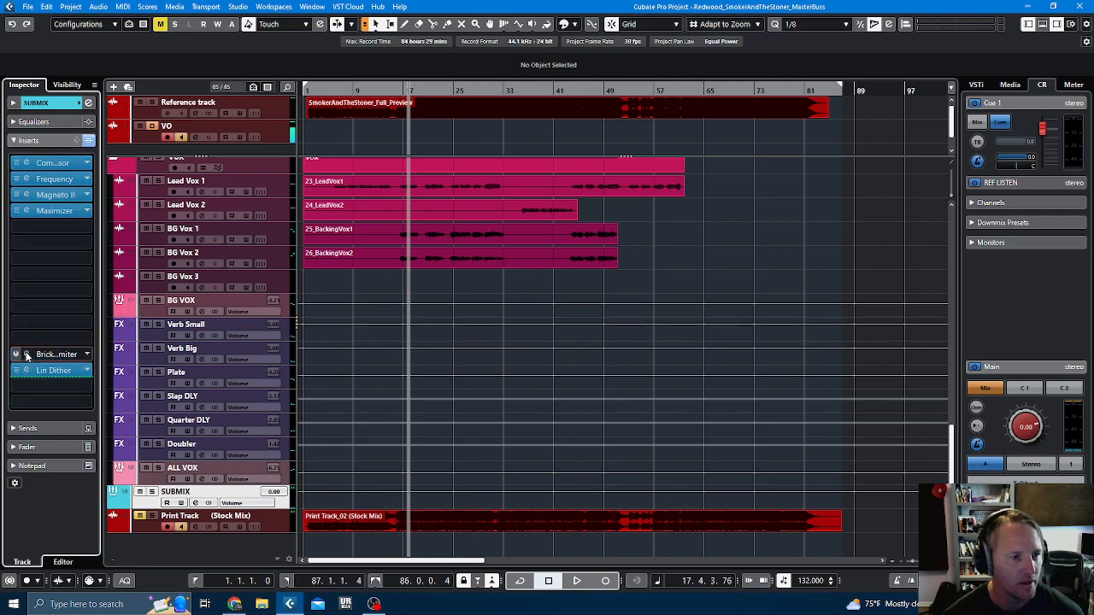
# Step: Deactivate SUBMIX's Maximizer, Magneto II, Frequency and Compressor inserts, stack them in order directly above the limiter, and bypass Lin Dither
pyautogui.click(16, 214)
pyautogui.moveTo(51, 216); pyautogui.dragTo(45, 339)
pyautogui.moveTo(50, 196); pyautogui.dragTo(43, 323)
pyautogui.moveTo(51, 179); pyautogui.dragTo(46, 309)
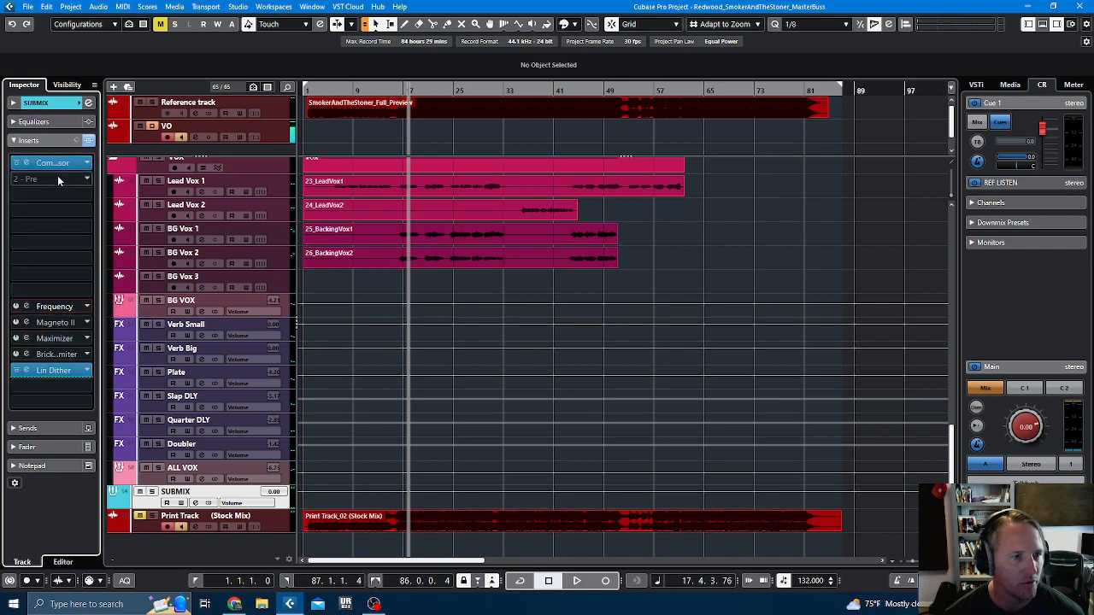
pyautogui.moveTo(55, 162); pyautogui.dragTo(50, 290)
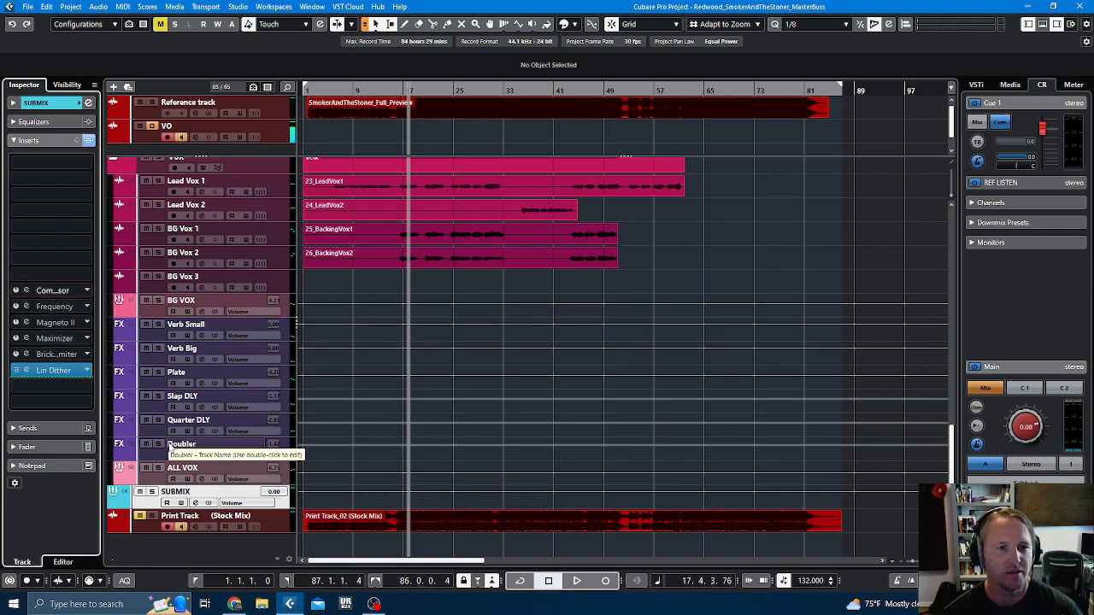
pyautogui.click(16, 370)
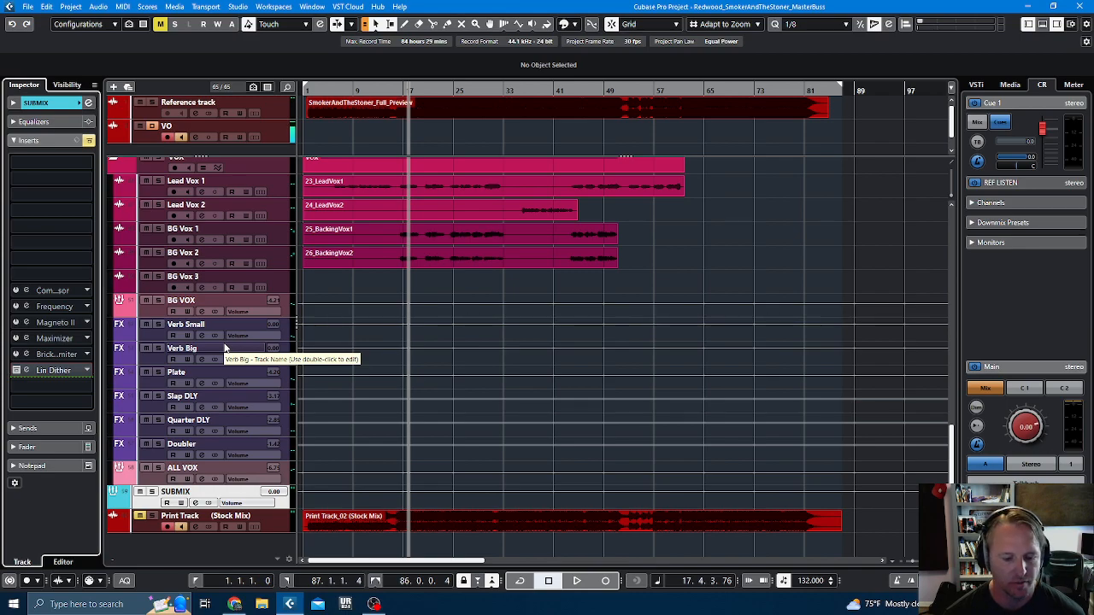
# Step: Play the unprocessed mix and compare it with the soloed Print Track (Stock Mix)
pyautogui.press('space')
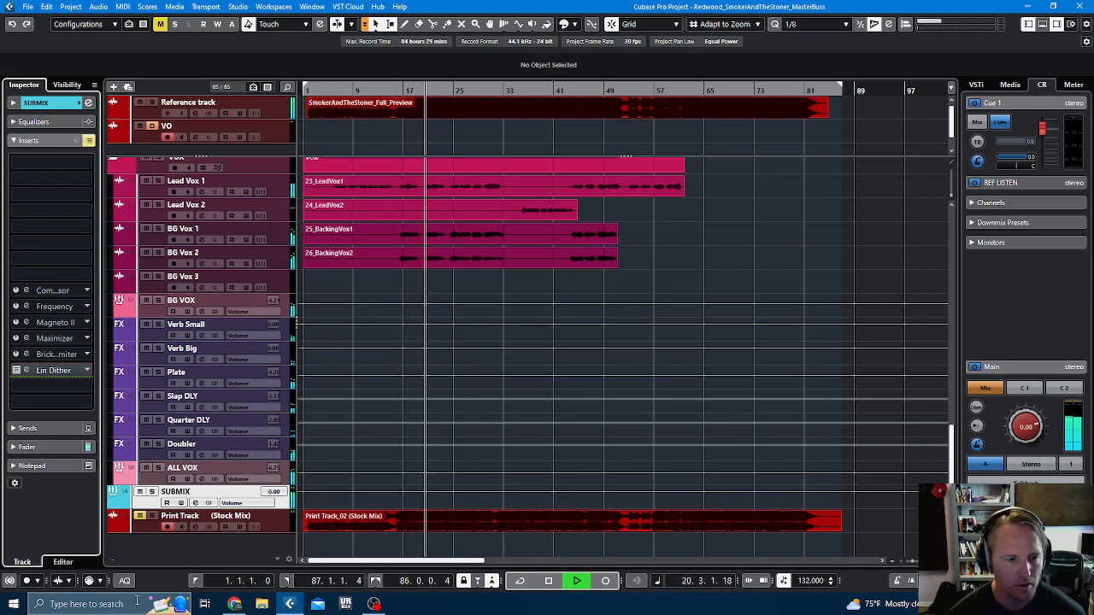
pyautogui.click(154, 517)
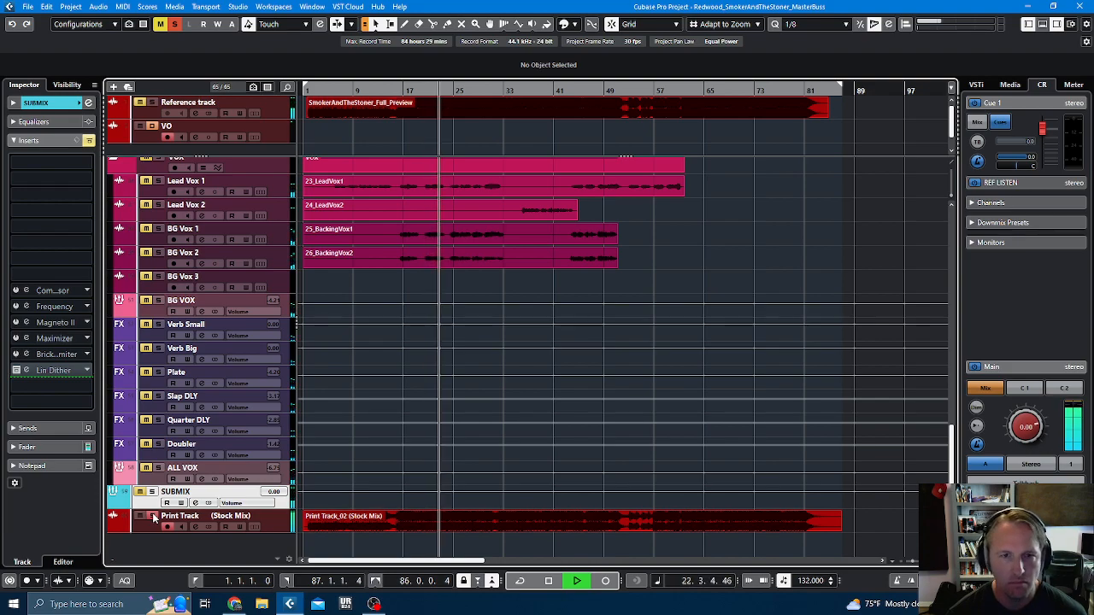
pyautogui.click(154, 517)
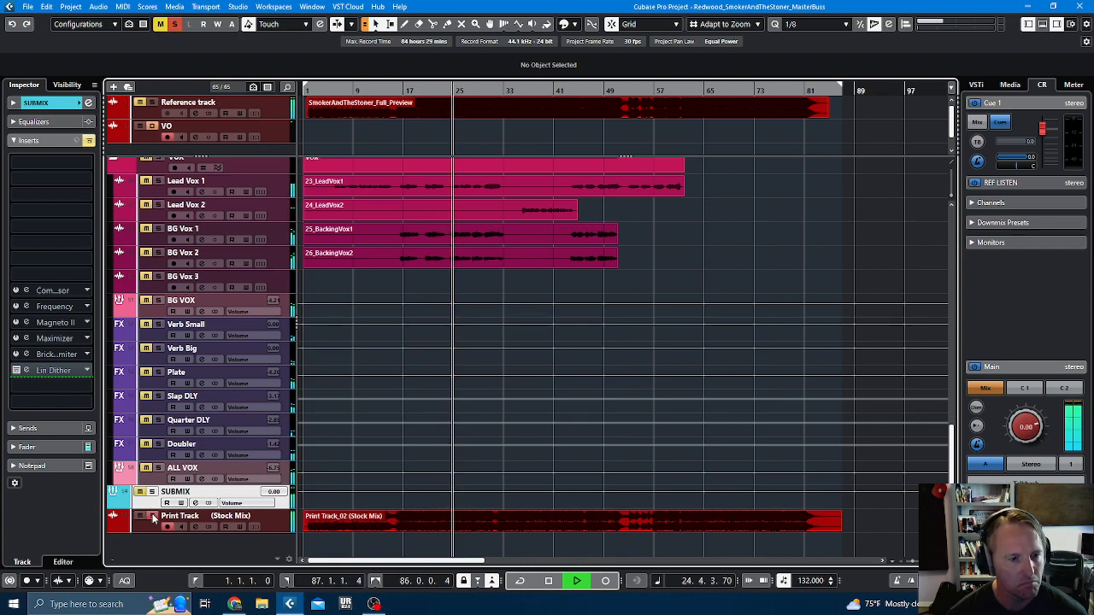
pyautogui.press('space')
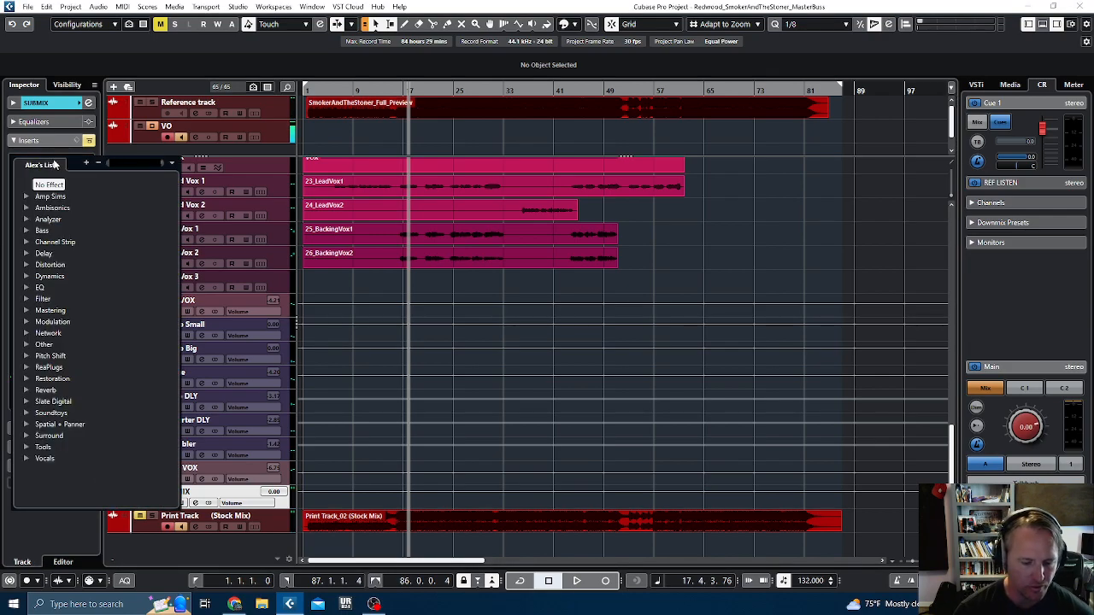
# Step: Find the Lindell 50 Buss plug-in by searching for "bus" and load it into SUBMIX's first insert slot
pyautogui.write('bus')
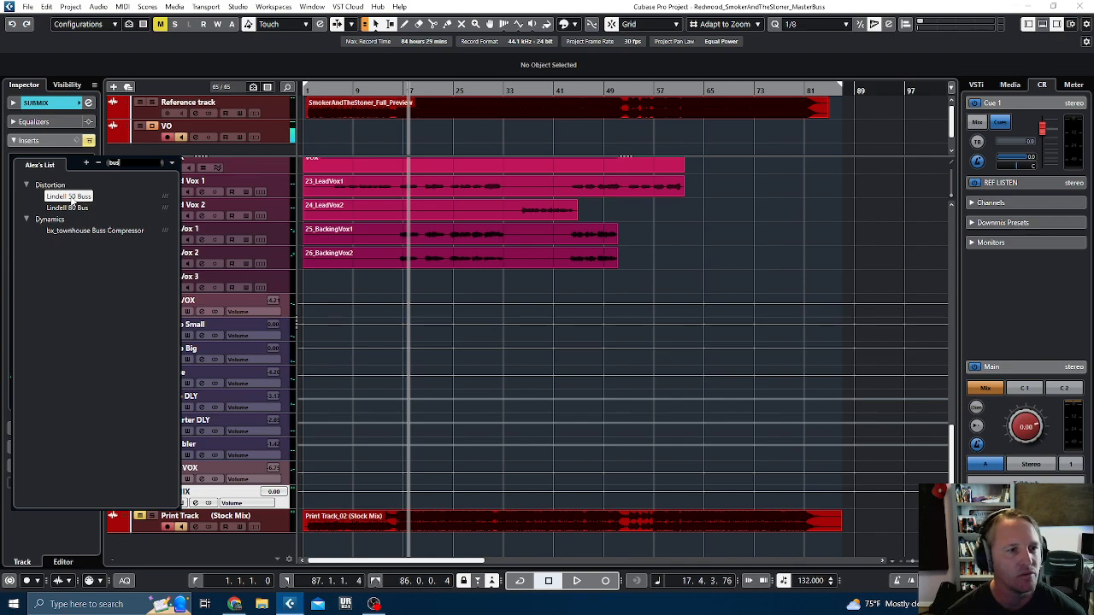
pyautogui.click(73, 198)
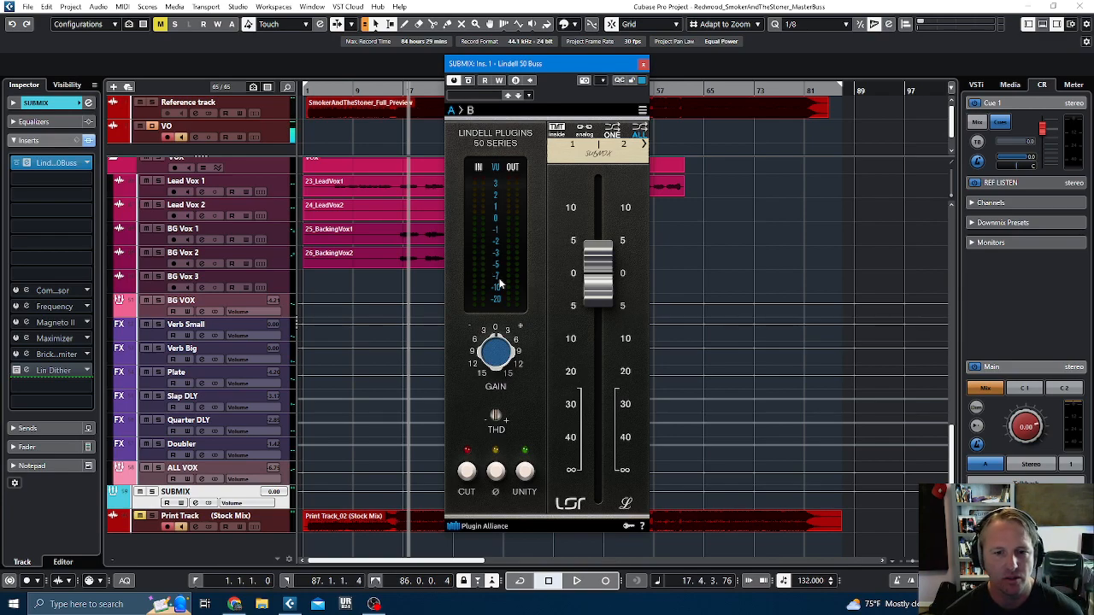
# Step: Play the mix and compare the sound with the Lindell 50 Buss bypassed and active, leaving it active
pyautogui.press('space')
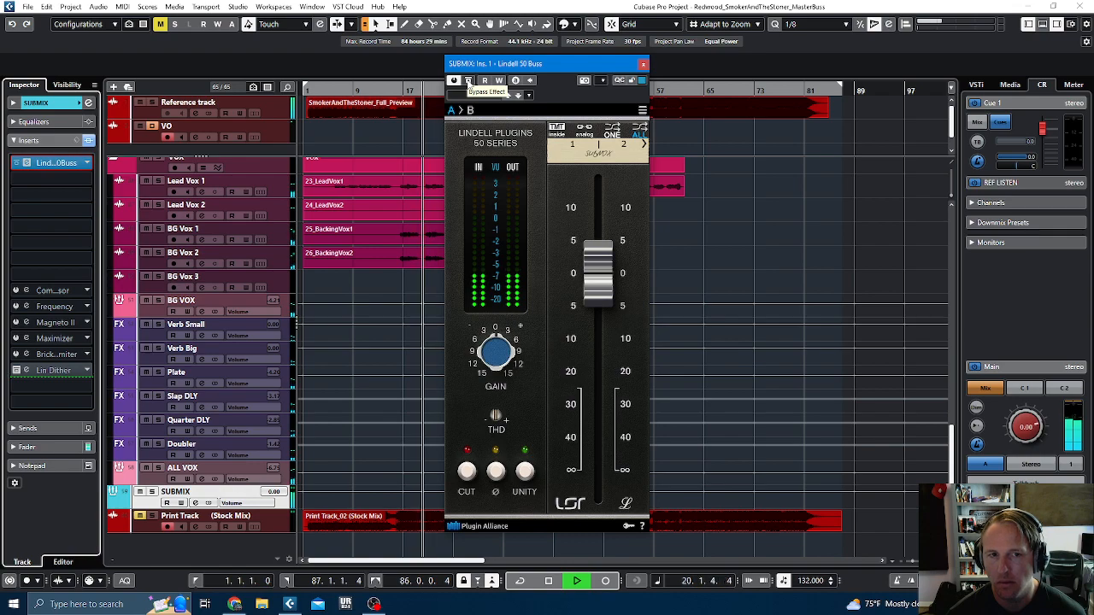
pyautogui.click(469, 81)
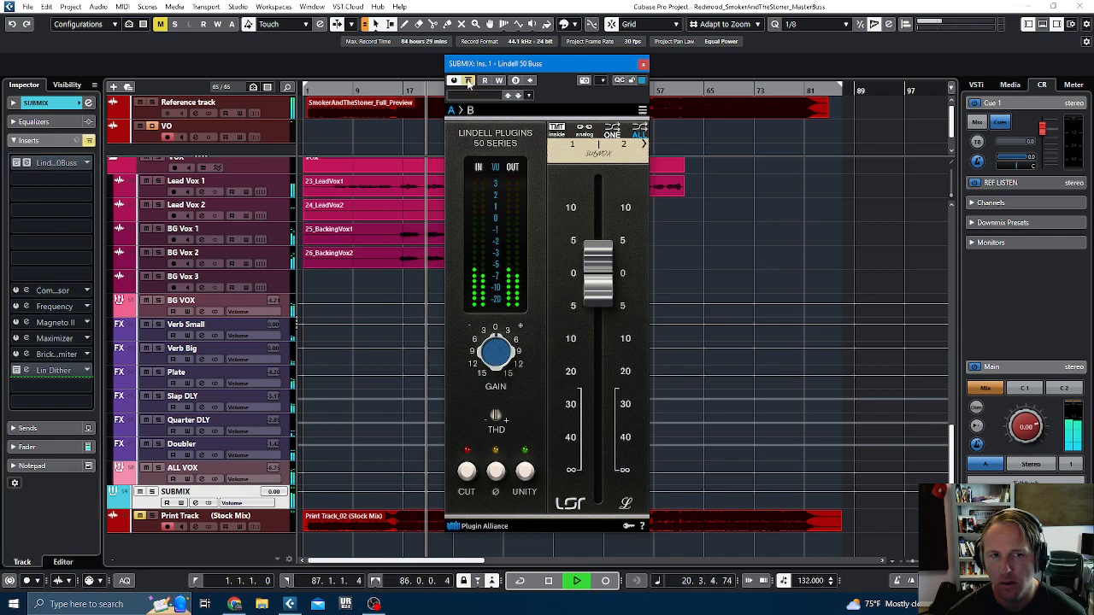
pyautogui.click(468, 80)
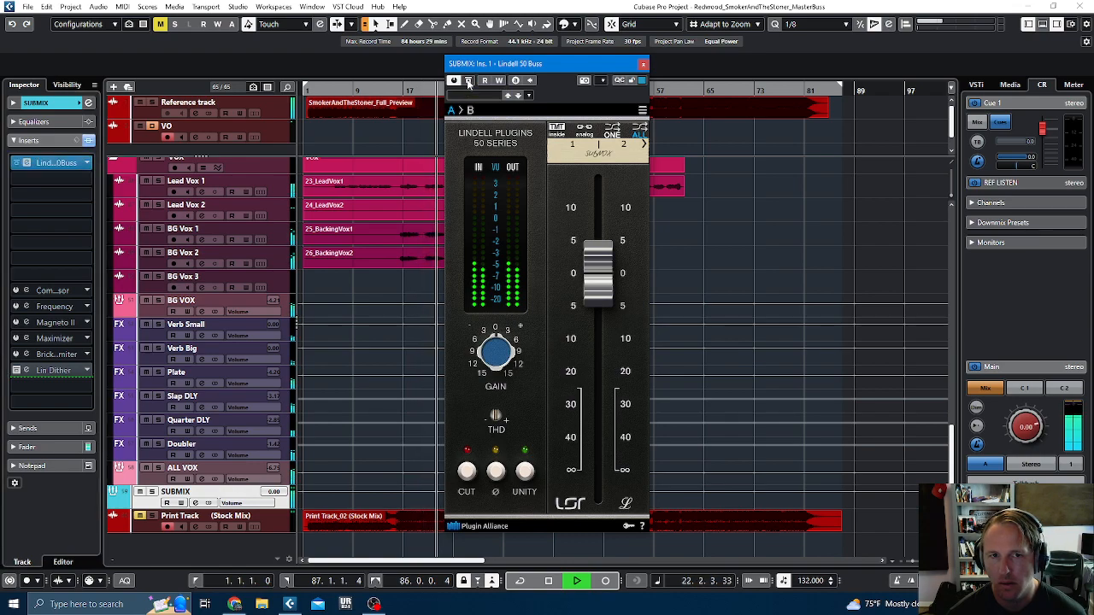
pyautogui.click(468, 81)
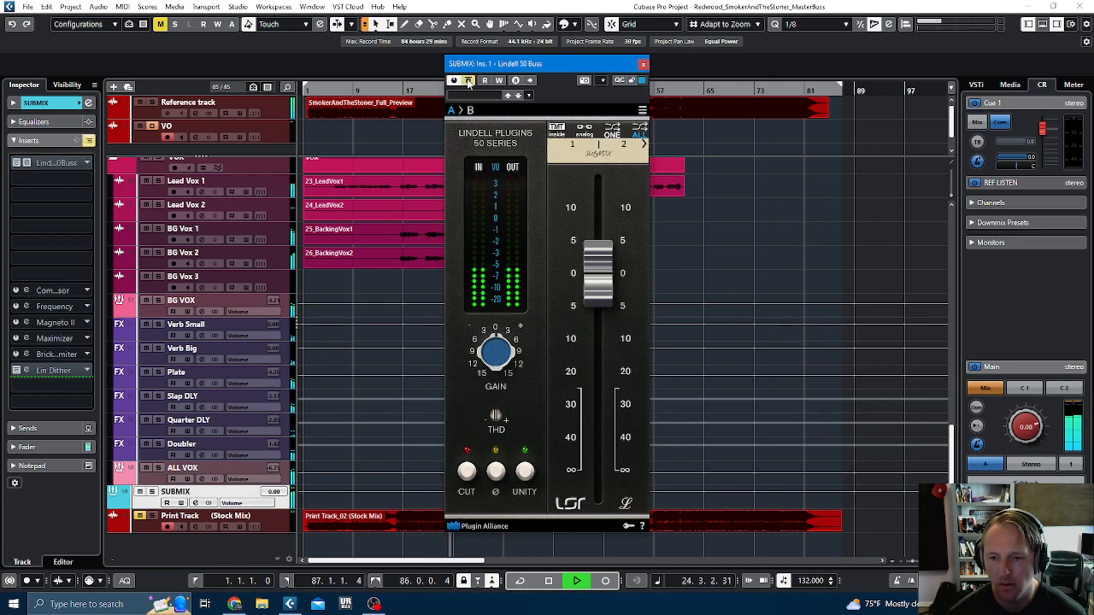
pyautogui.click(469, 80)
pyautogui.click(468, 80)
pyautogui.click(469, 80)
pyautogui.click(468, 81)
pyautogui.click(469, 80)
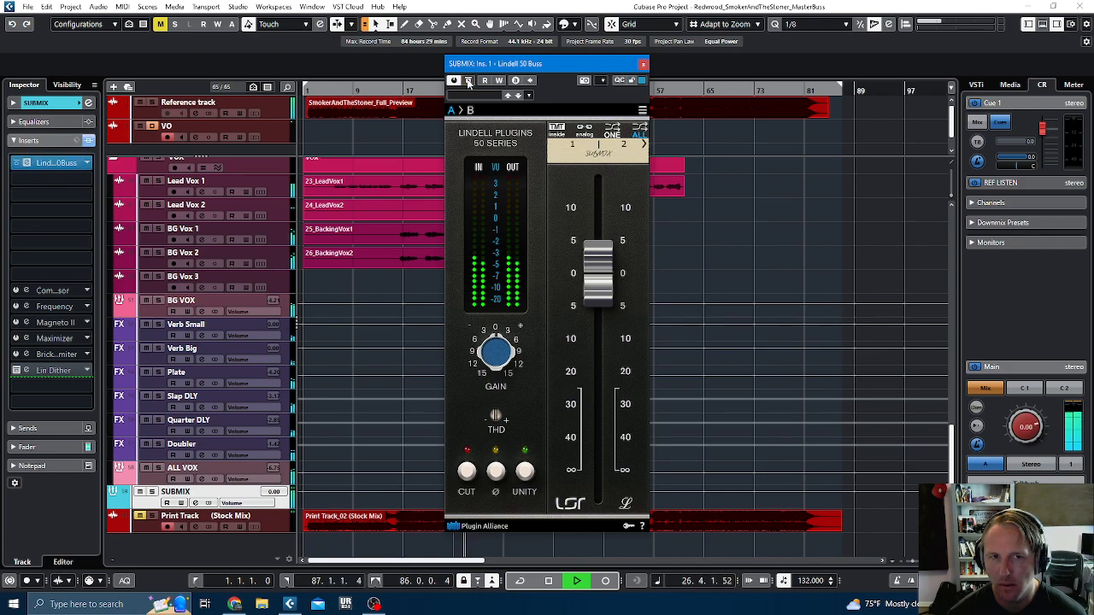
pyautogui.press('space')
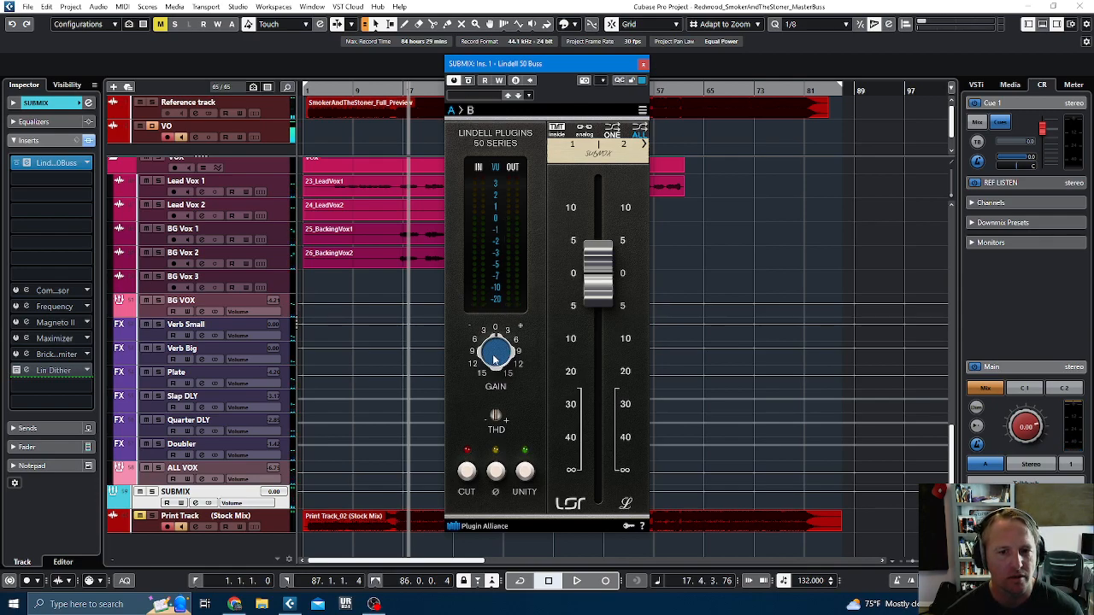
# Step: Engage Unity on the Lindell 50 Buss and turn up its Gain while the mix plays
pyautogui.click(526, 472)
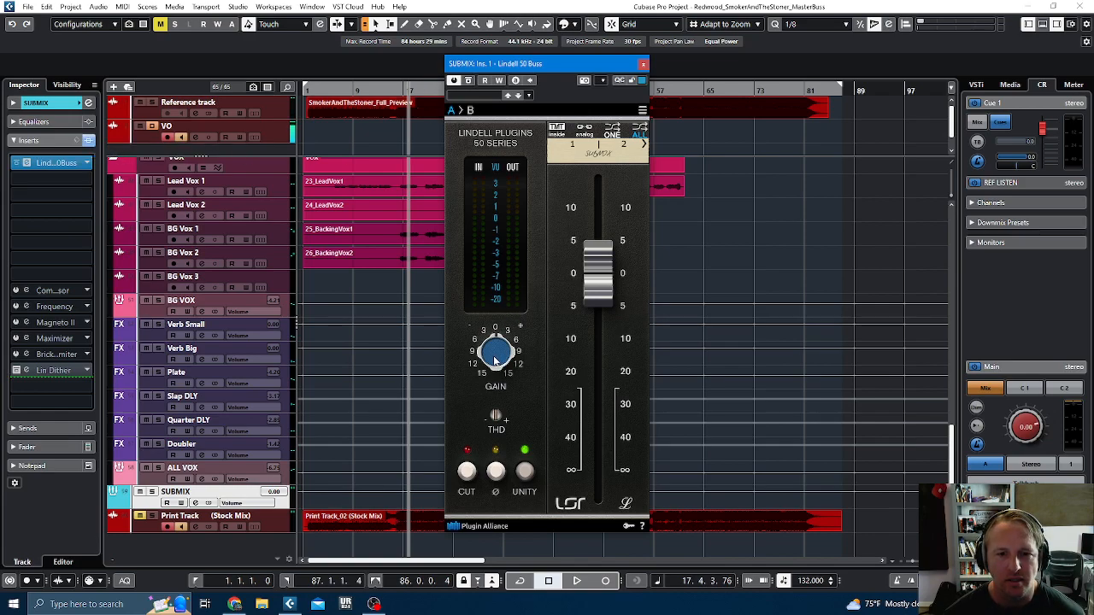
pyautogui.press('space')
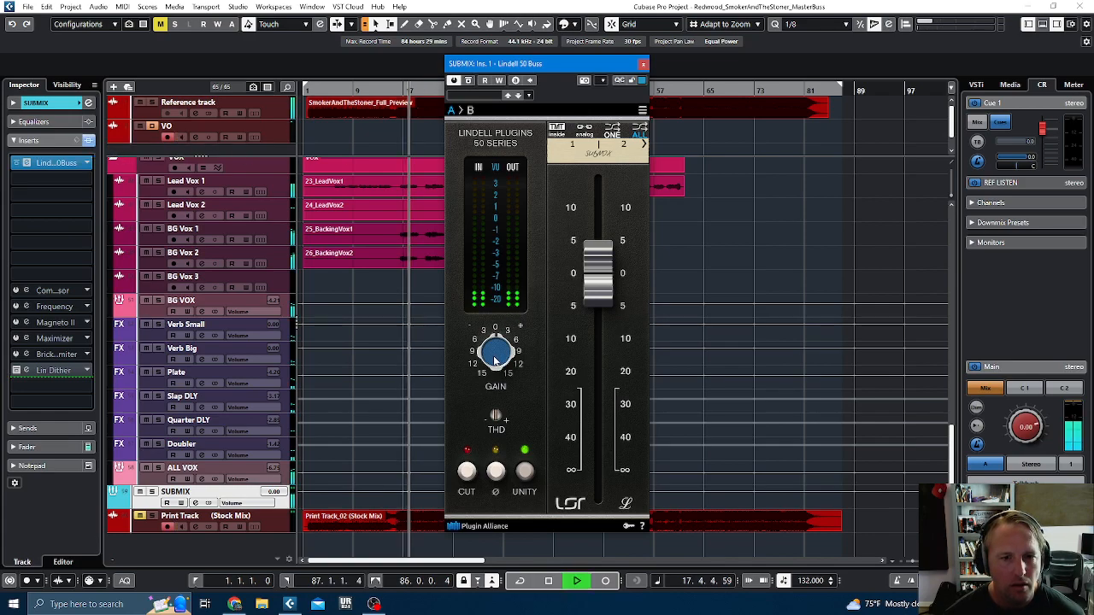
pyautogui.moveTo(492, 347)
pyautogui.moveTo(492, 347); pyautogui.dragTo(503, 270)
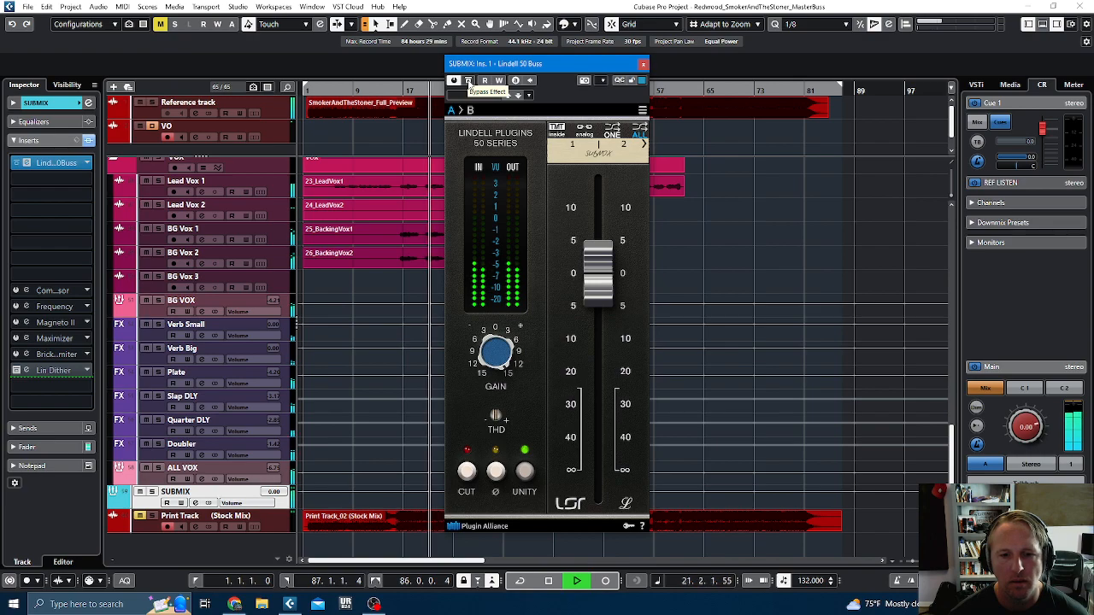
# Step: Toggle the Lindell 50 Buss bypass during playback to judge the effect of the Gain setting
pyautogui.click(467, 82)
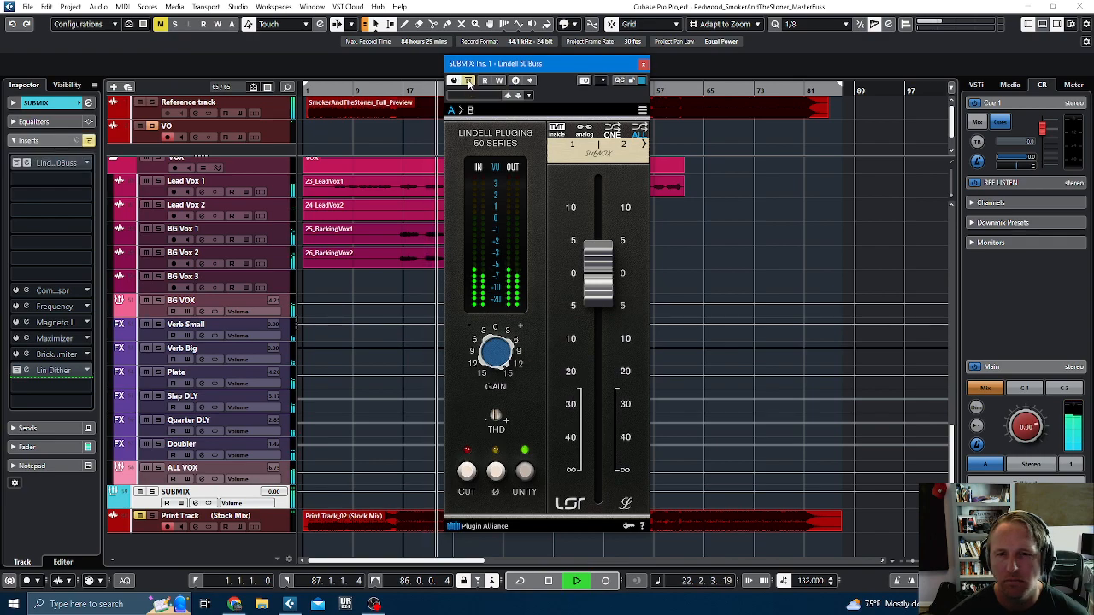
pyautogui.click(467, 81)
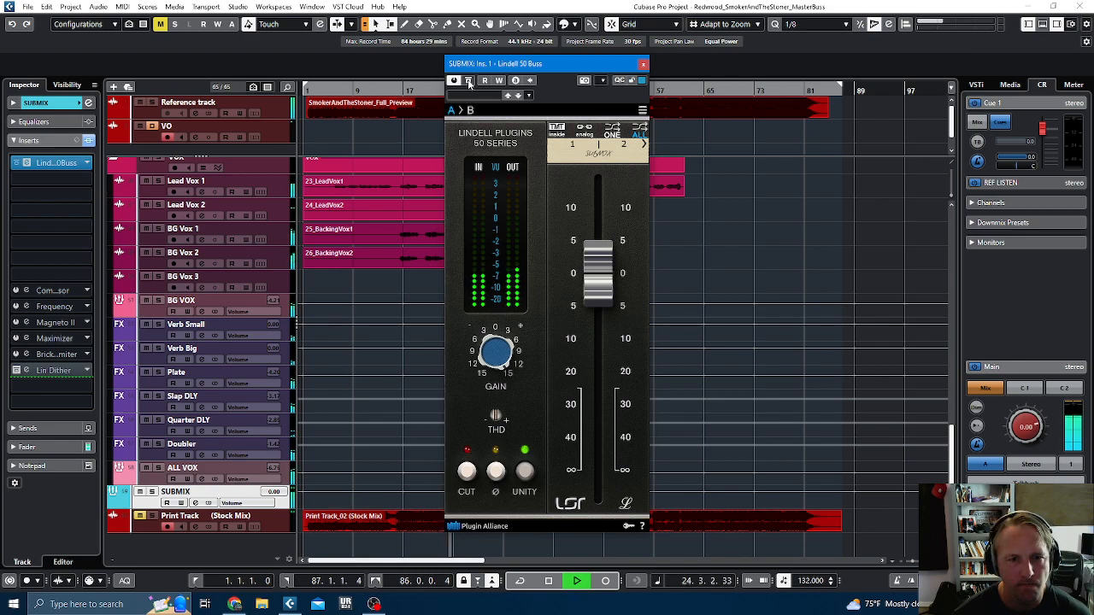
pyautogui.click(468, 81)
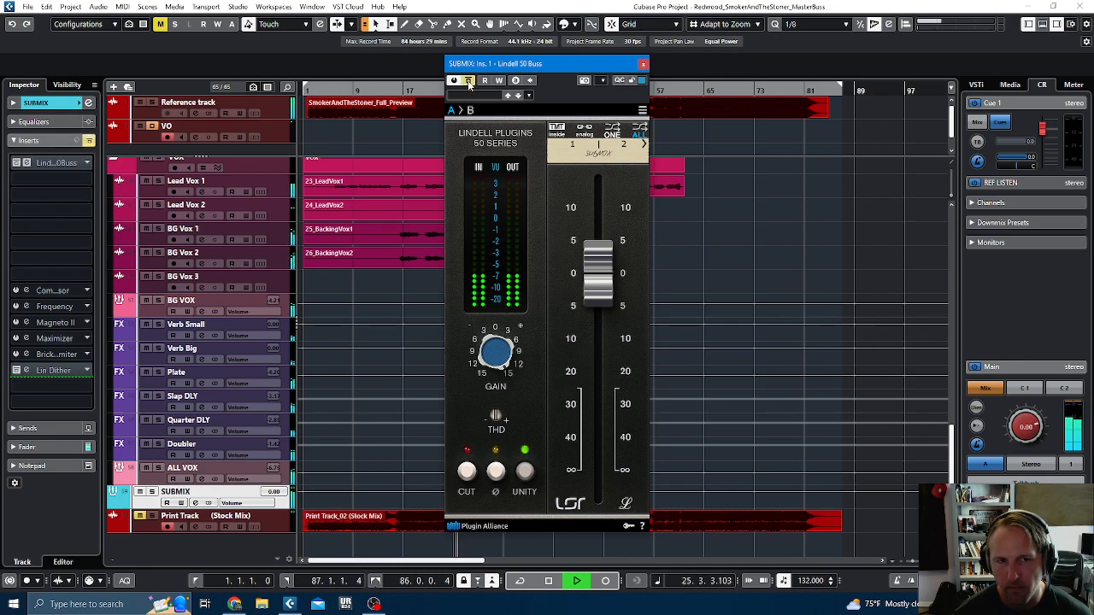
pyautogui.click(467, 82)
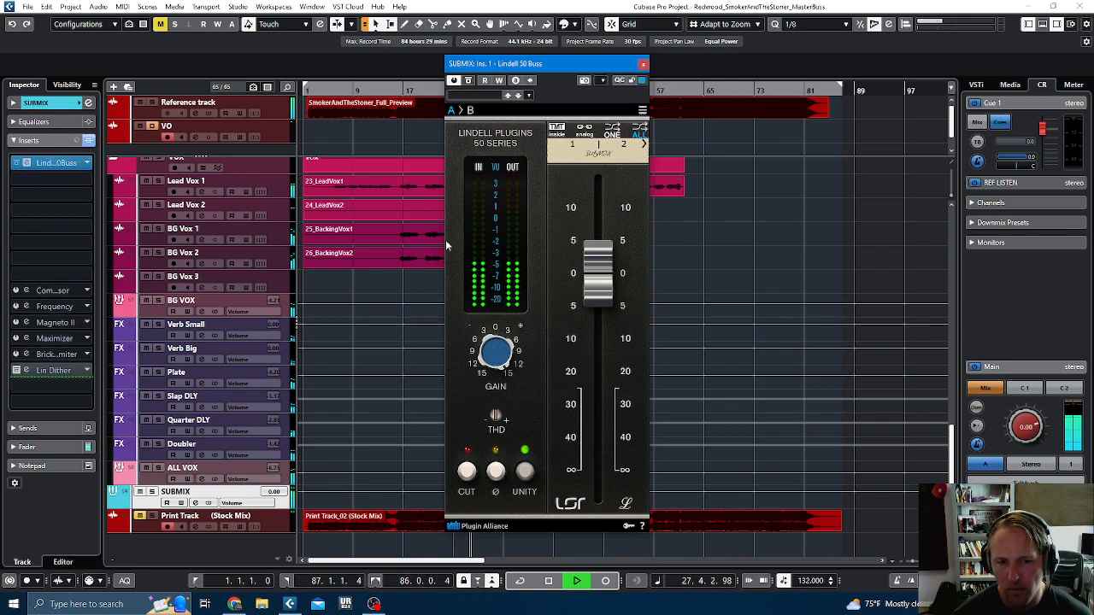
# Step: Turn up the THD on the Lindell 50 Buss and compare the result against bypass, leaving the plug-in active
pyautogui.moveTo(495, 416); pyautogui.dragTo(496, 319)
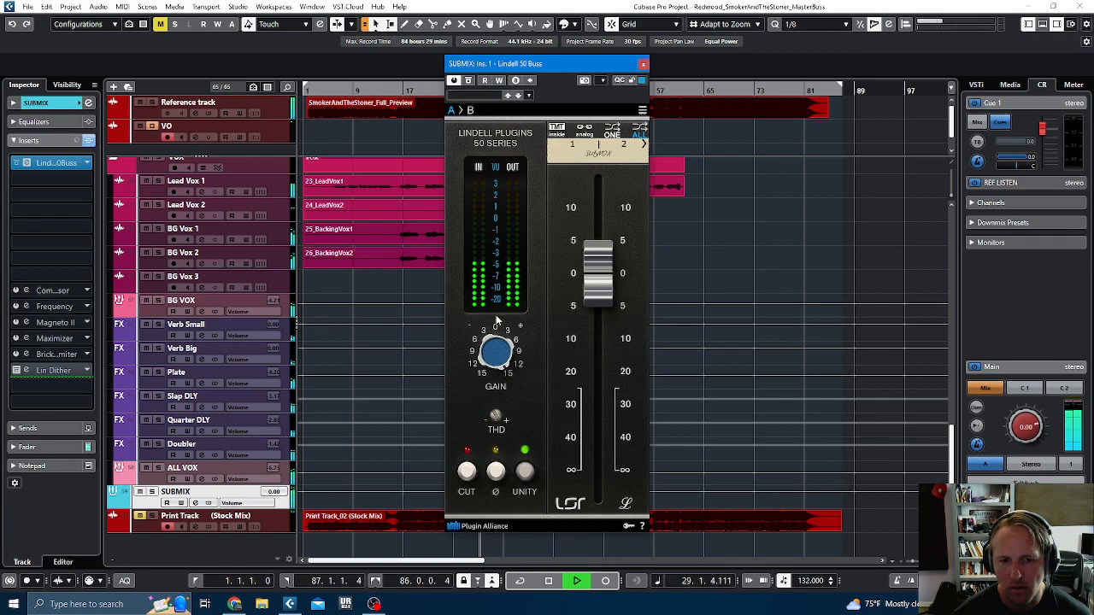
pyautogui.click(469, 82)
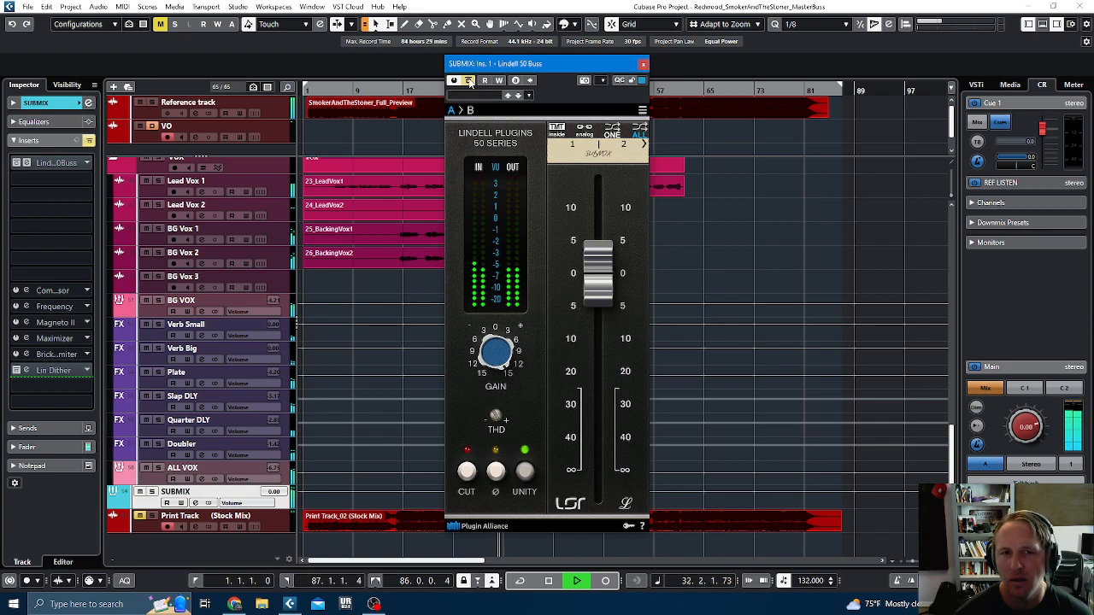
pyautogui.click(468, 82)
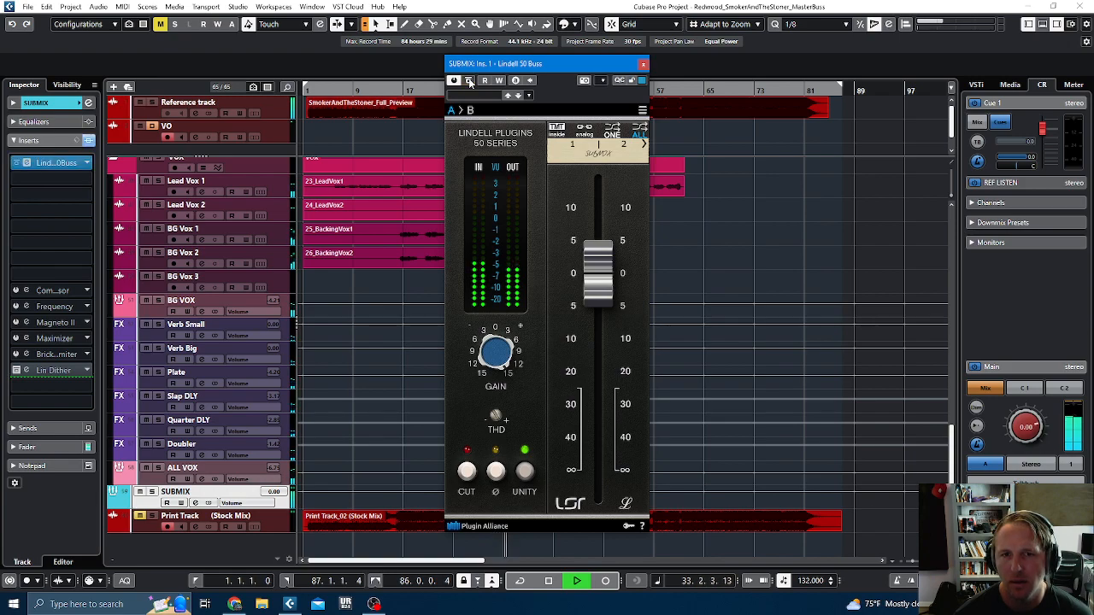
# Step: Compare the mix with the Lindell 50 Buss bypassed and active several more times during playback, leaving it active, and stop playback
pyautogui.click(468, 81)
pyautogui.click(469, 81)
pyautogui.click(469, 81)
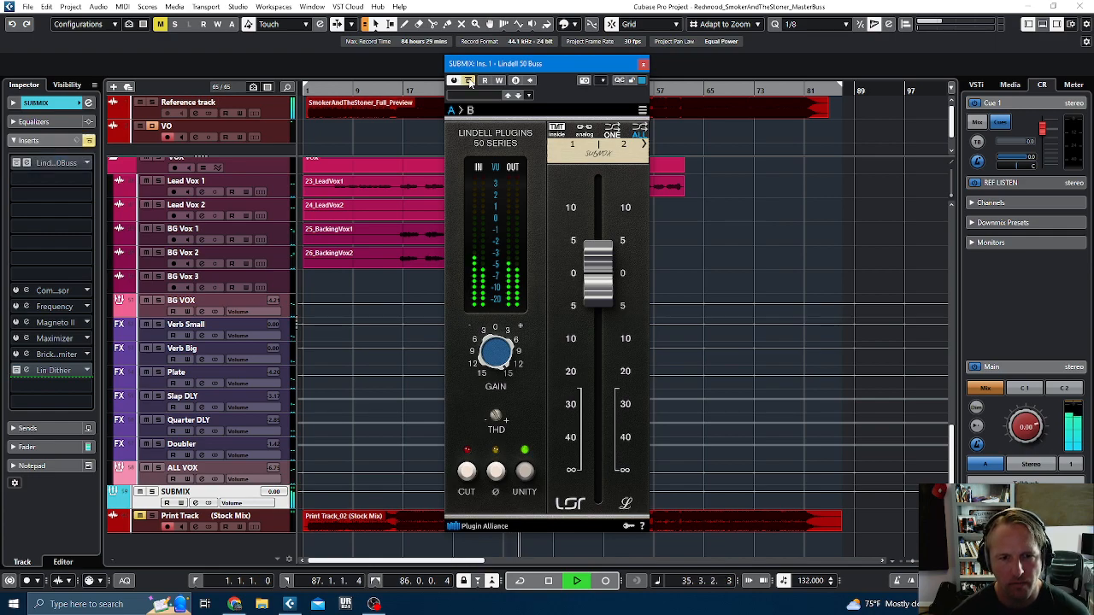
pyautogui.click(468, 81)
pyautogui.click(469, 81)
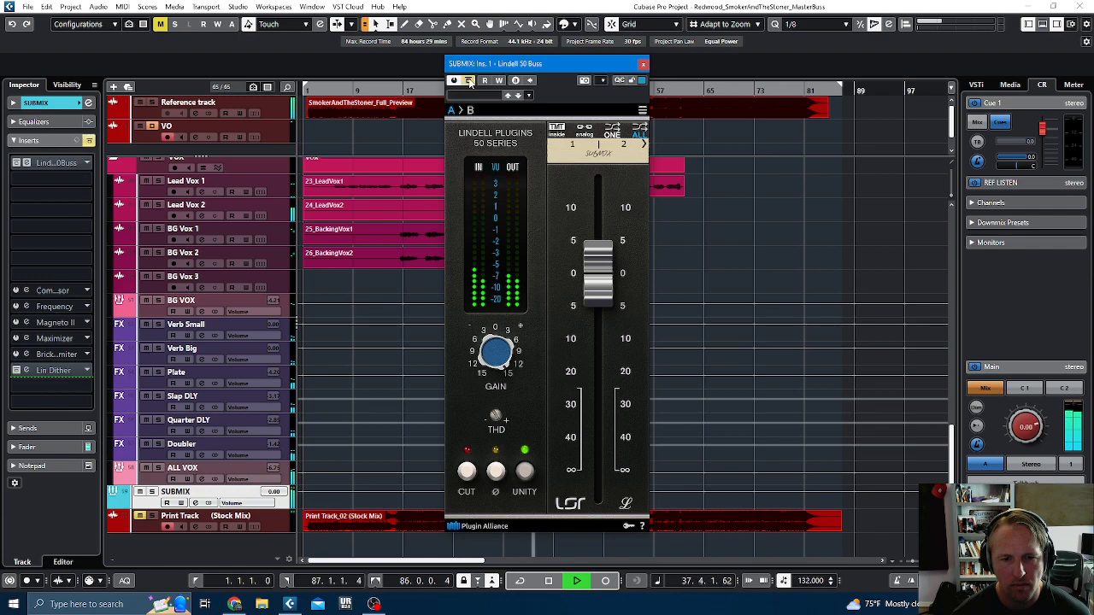
pyautogui.click(468, 81)
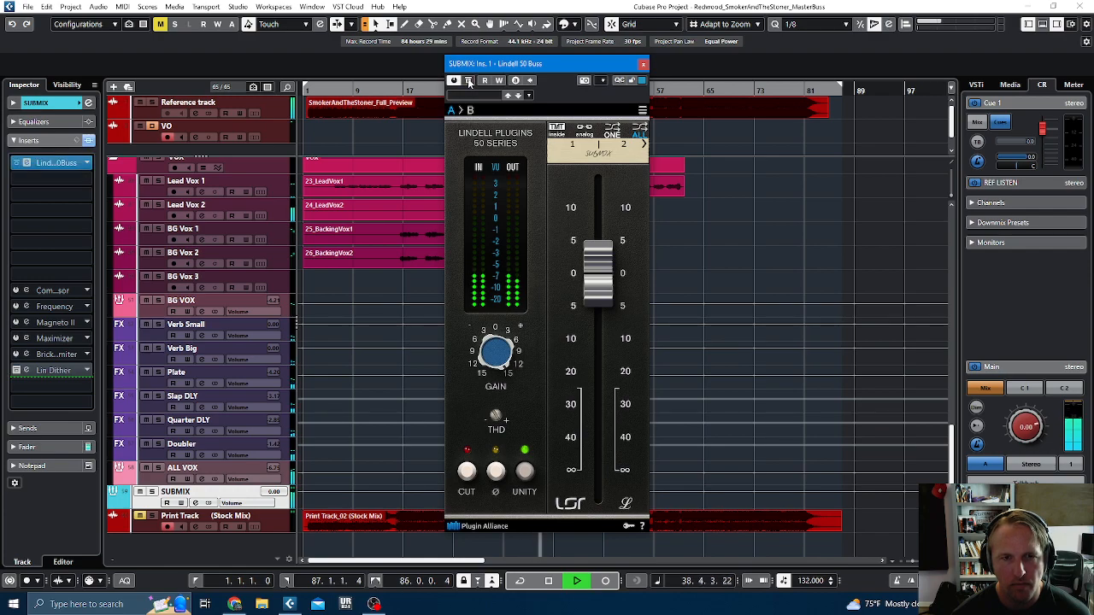
pyautogui.press('space')
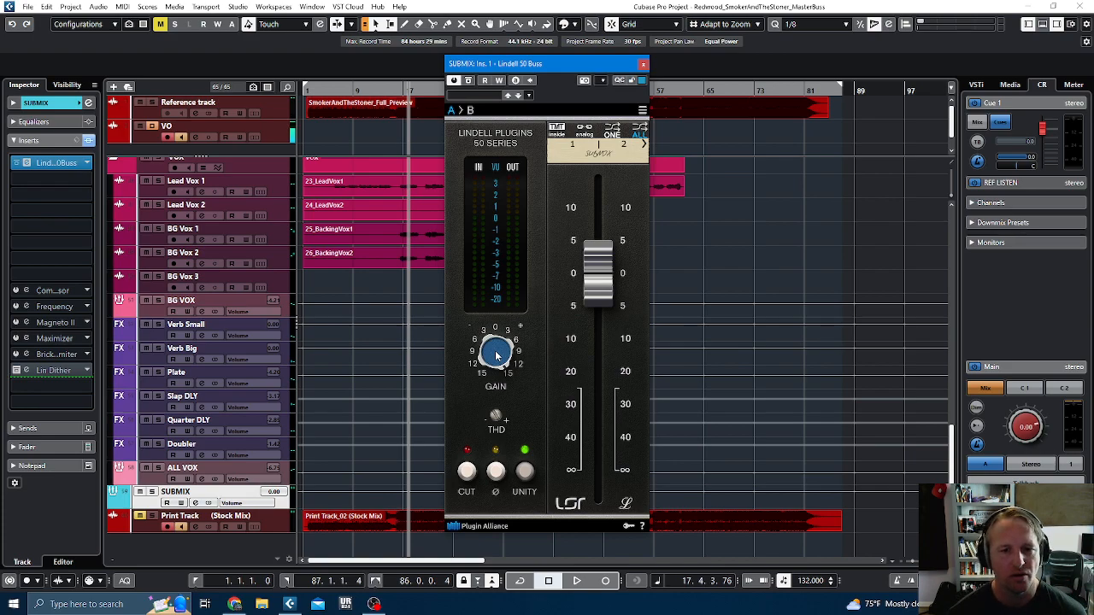
pyautogui.moveTo(494, 416); pyautogui.dragTo(496, 463)
pyautogui.moveTo(500, 349); pyautogui.dragTo(497, 401)
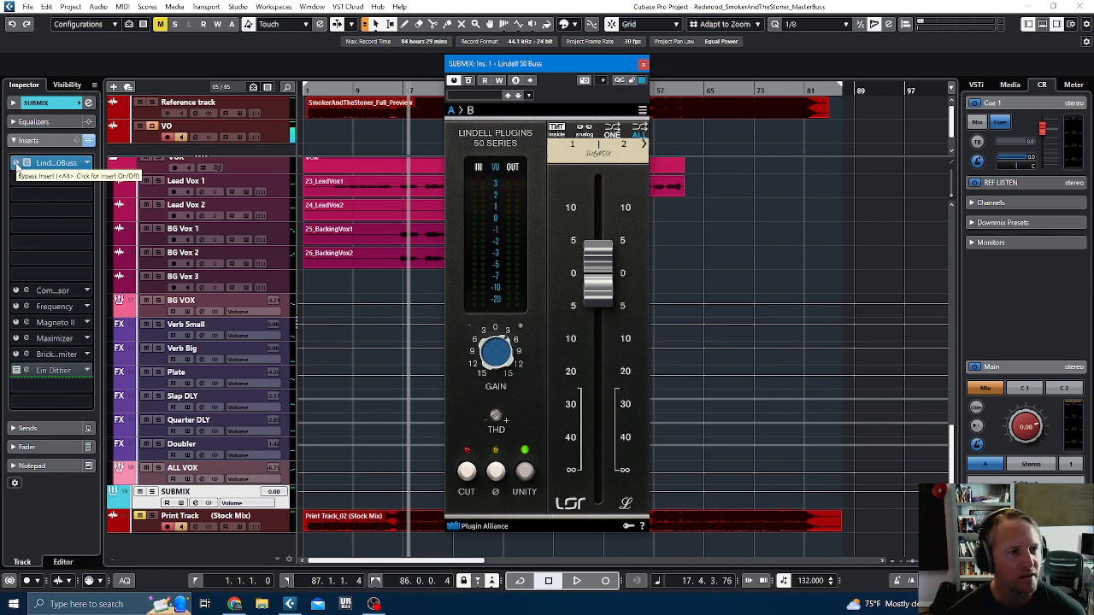
# Step: Turn off the Lindell 50 Buss and load Lindell 80 Bus into the second SUBMIX insert slot
pyautogui.click(19, 167)
pyautogui.write('bus')
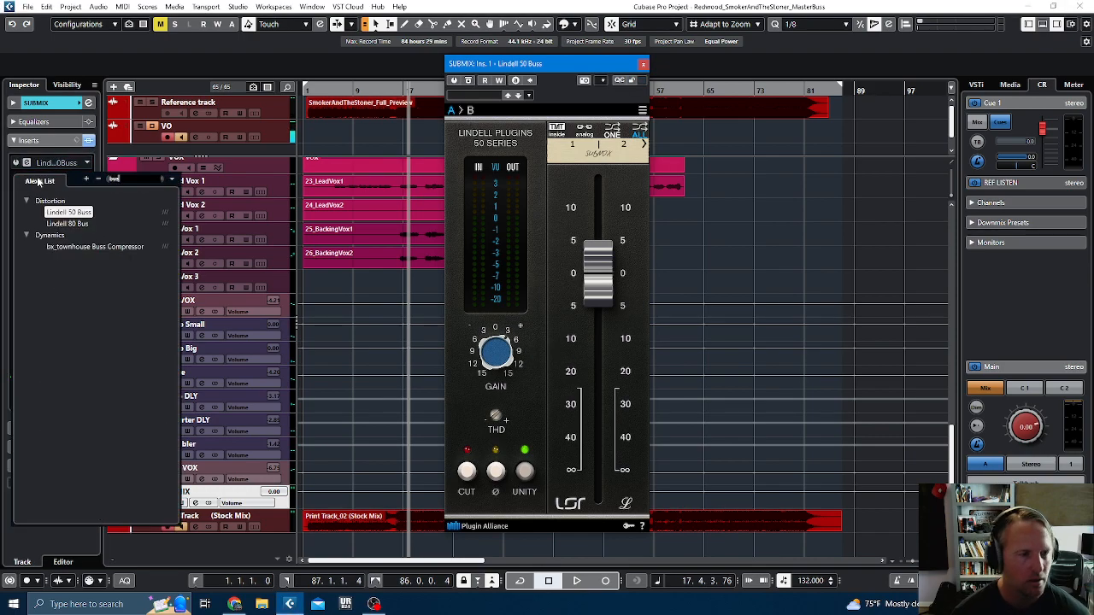
pyautogui.click(67, 224)
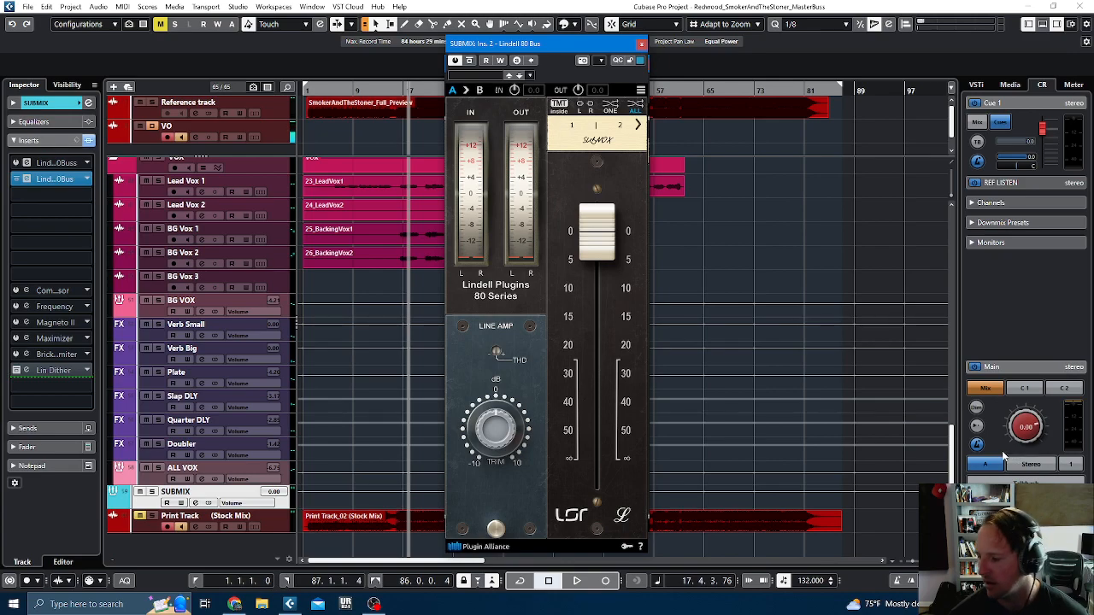
# Step: Play the mix and compare the sound with the Lindell 80 Bus bypassed and active at its default settings, leaving it active
pyautogui.press('space')
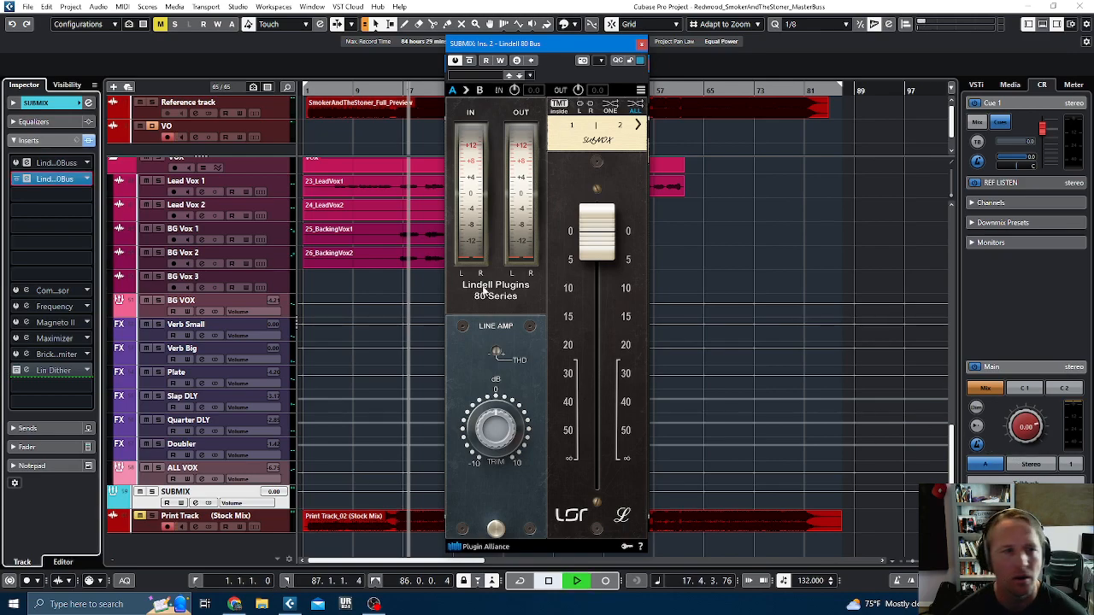
pyautogui.click(469, 61)
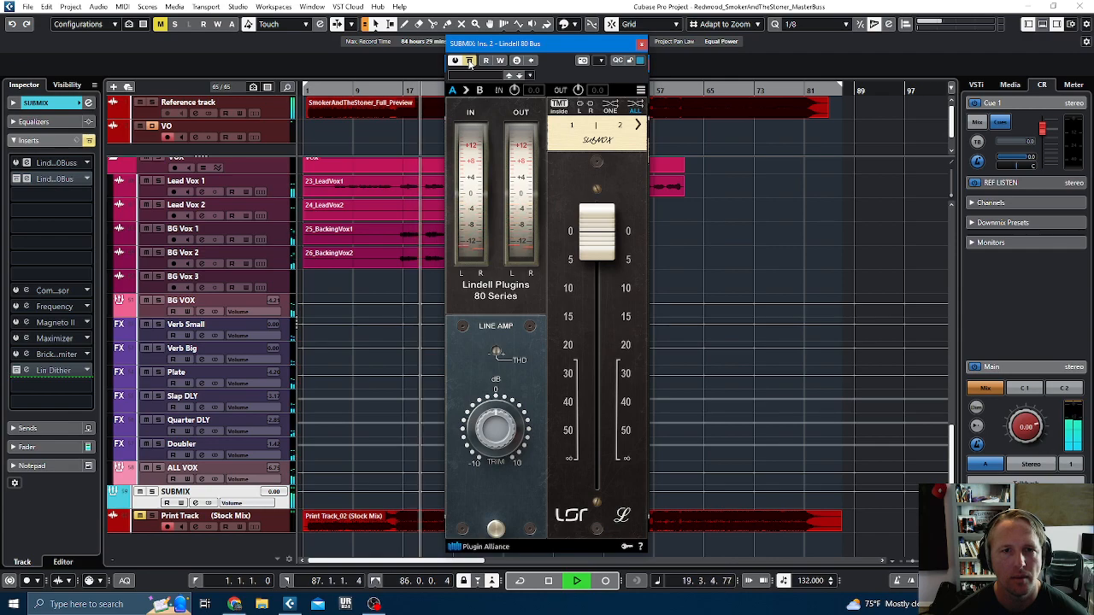
pyautogui.click(469, 60)
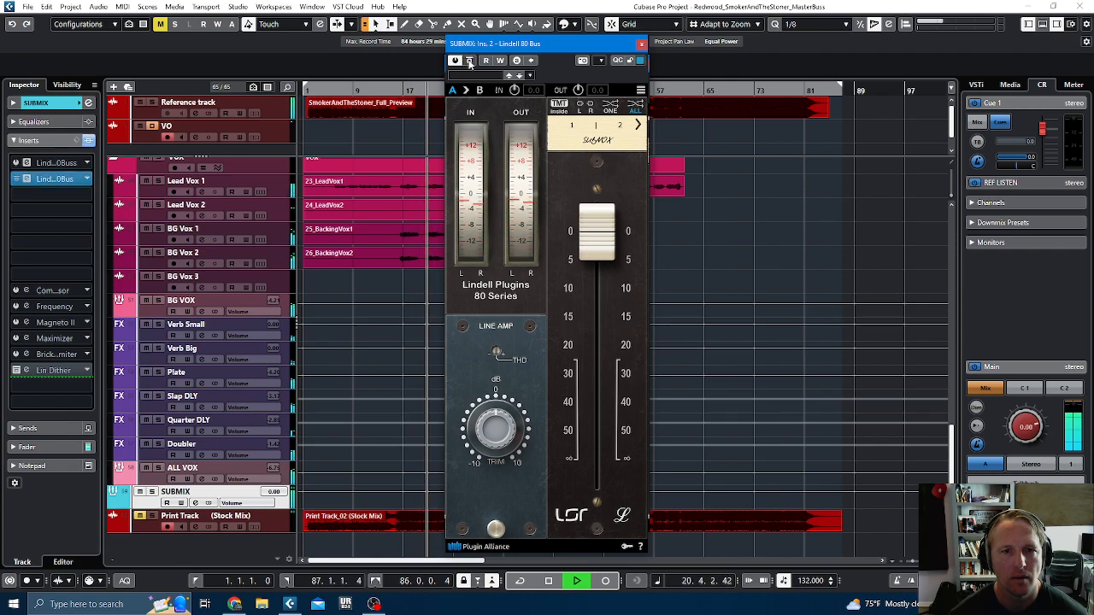
pyautogui.press('space')
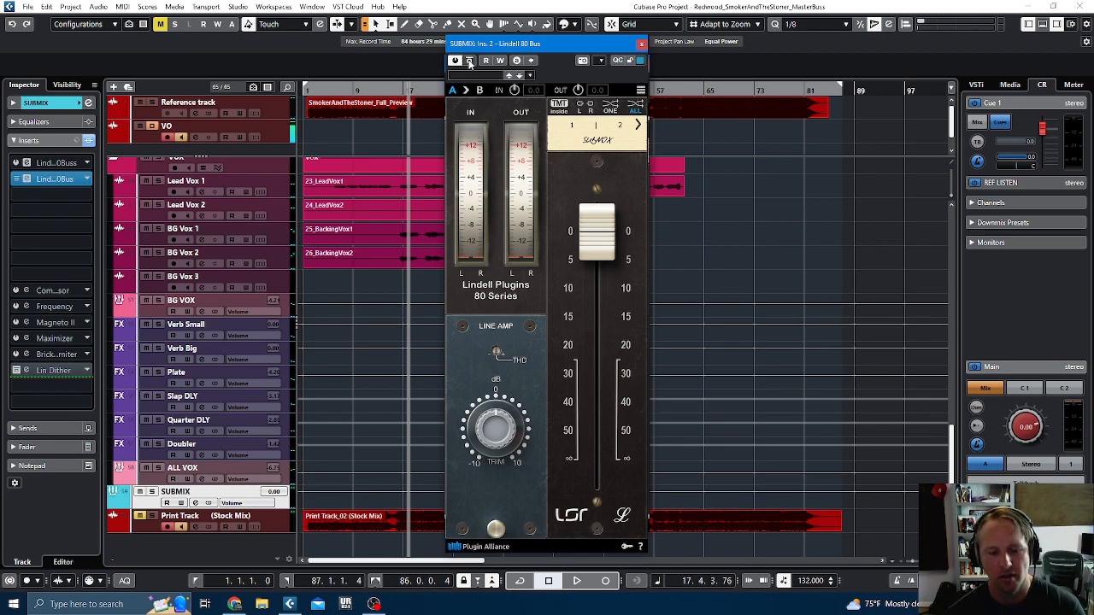
pyautogui.press('space')
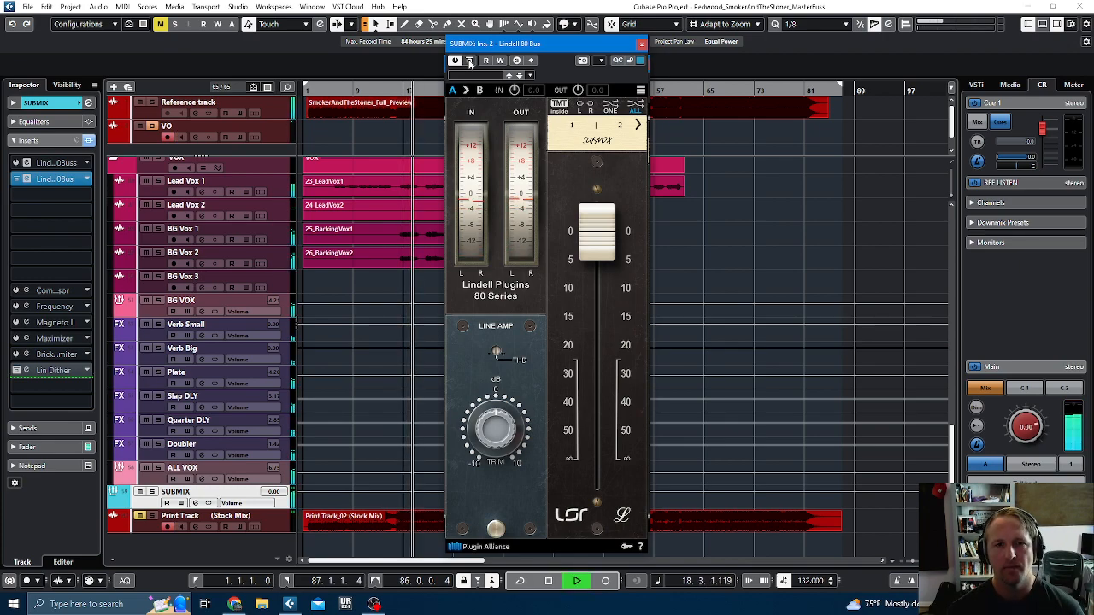
pyautogui.click(469, 61)
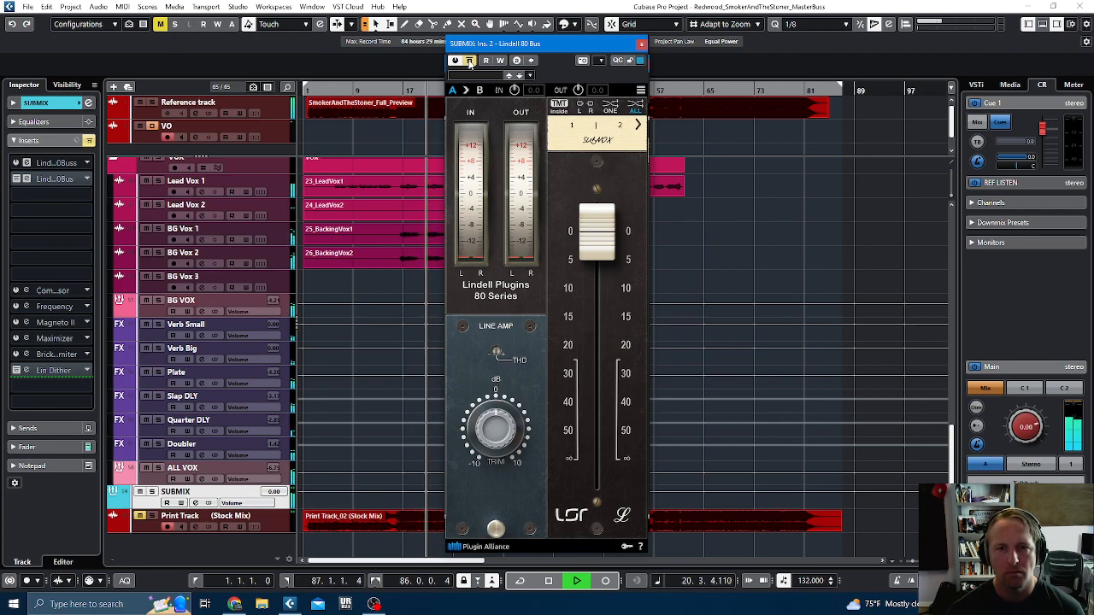
pyautogui.click(469, 60)
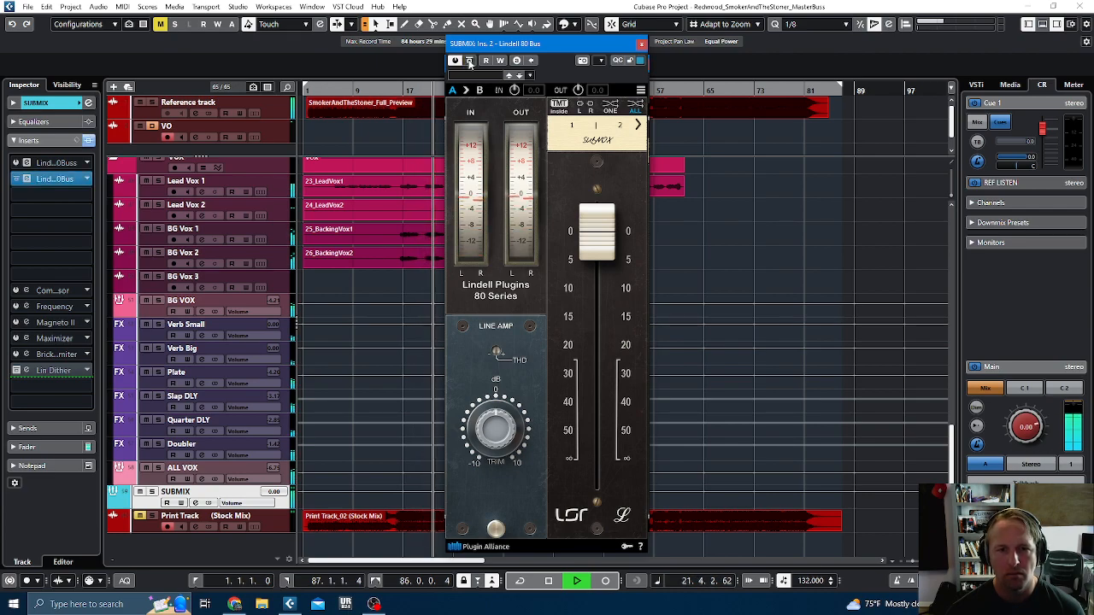
# Step: Raise the Lindell 80 Bus line amp trim to 3.90 dB and lower its fader to -3.90 dB to compensate
pyautogui.moveTo(494, 427)
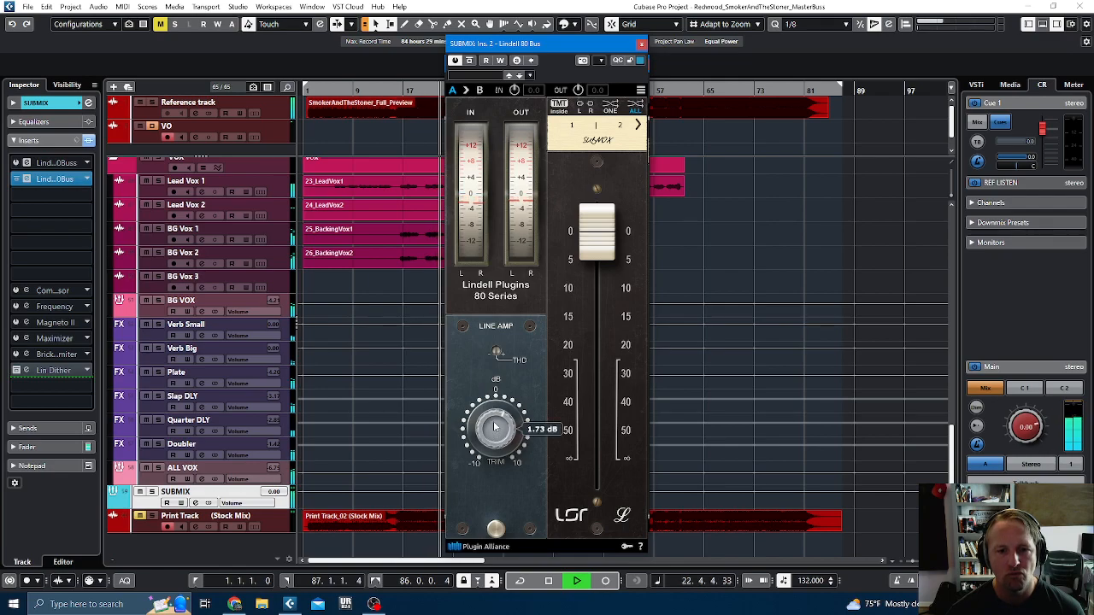
pyautogui.moveTo(590, 243); pyautogui.dragTo(596, 275)
pyautogui.moveTo(496, 420)
pyautogui.moveTo(498, 419); pyautogui.dragTo(500, 419)
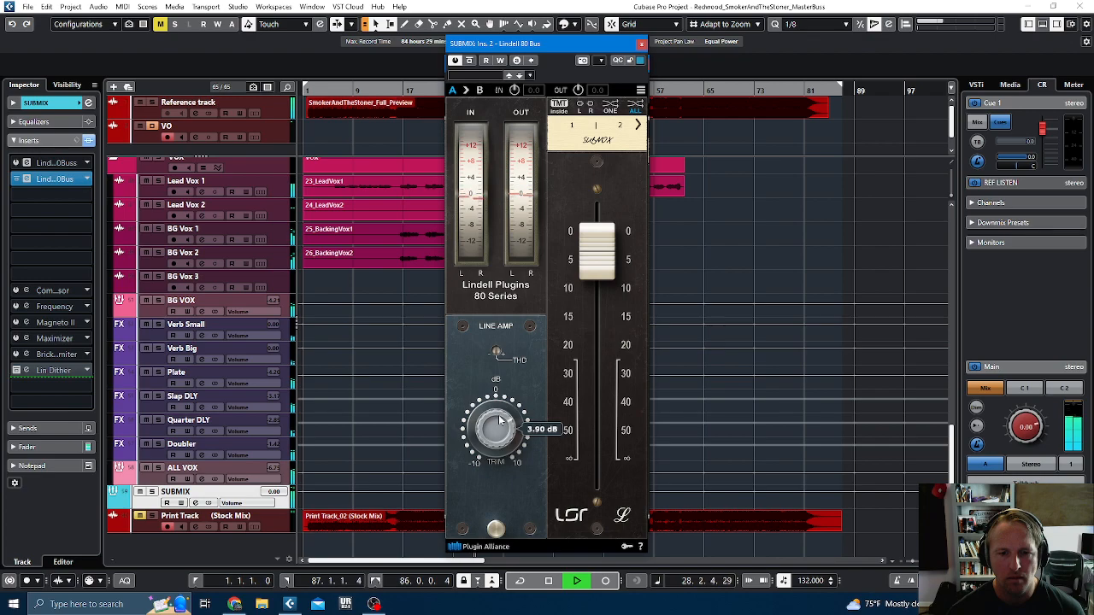
pyautogui.moveTo(593, 285); pyautogui.dragTo(592, 282)
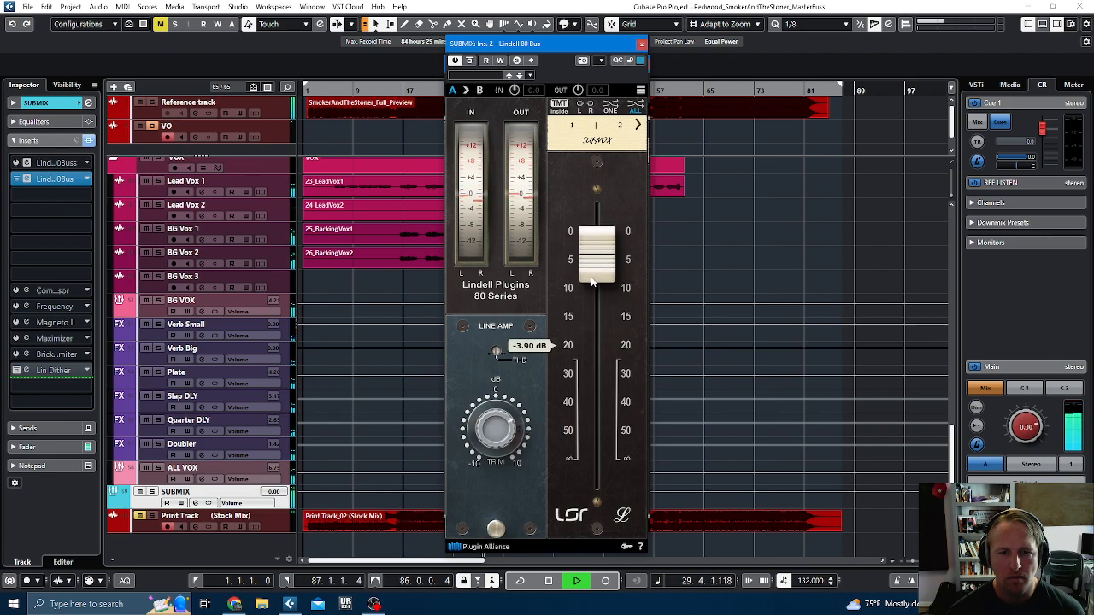
# Step: Toggle the Lindell 80 Bus bypass during playback to judge the trim and fader setting, leave it active and stop playback
pyautogui.click(470, 62)
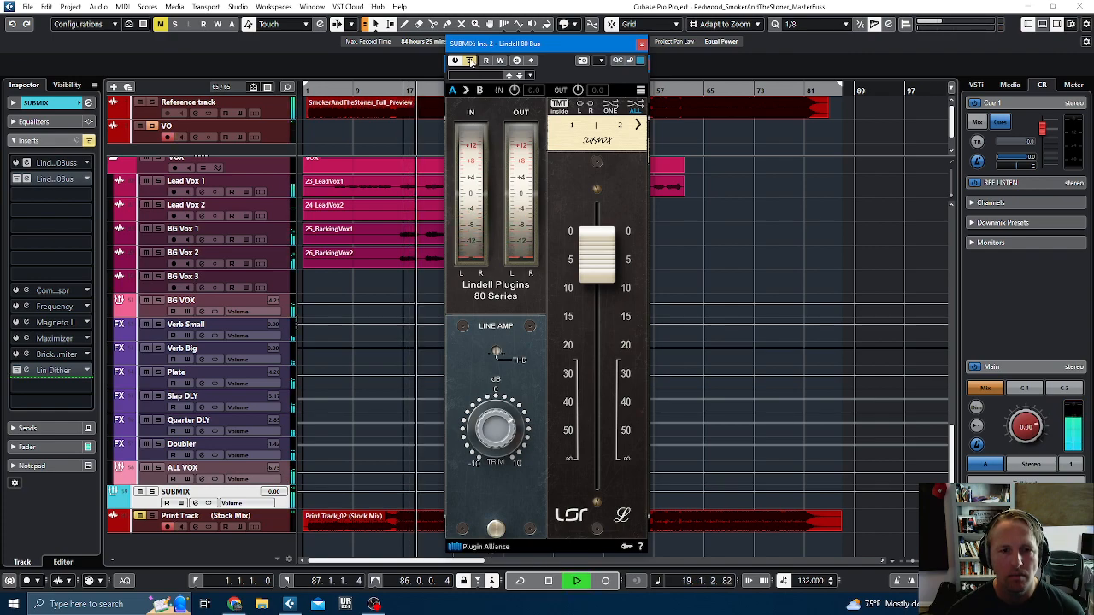
pyautogui.click(470, 62)
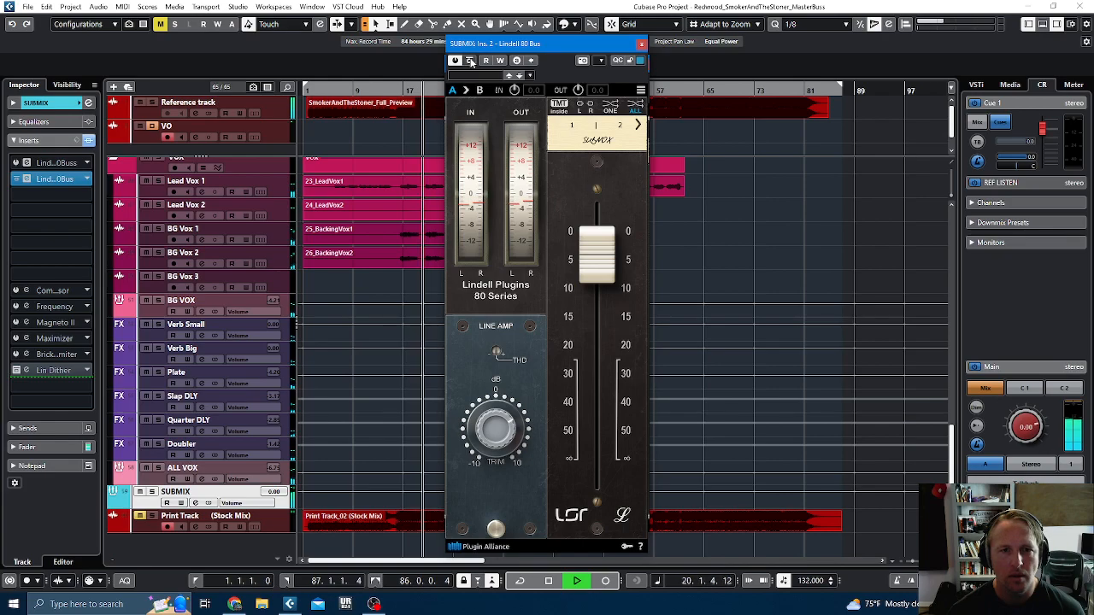
pyautogui.click(470, 61)
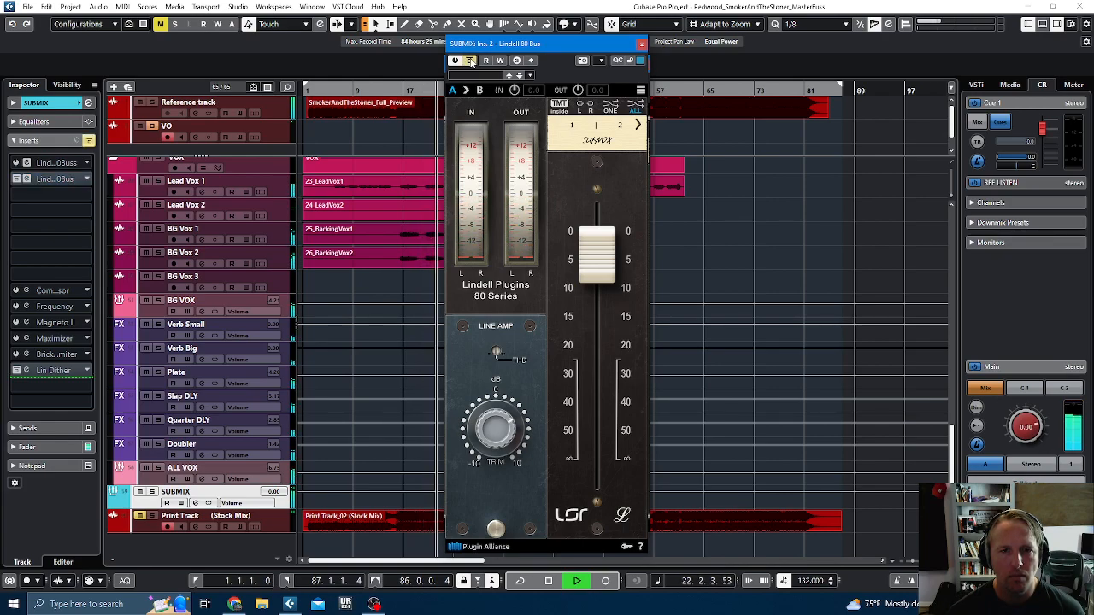
pyautogui.click(470, 62)
pyautogui.press('space')
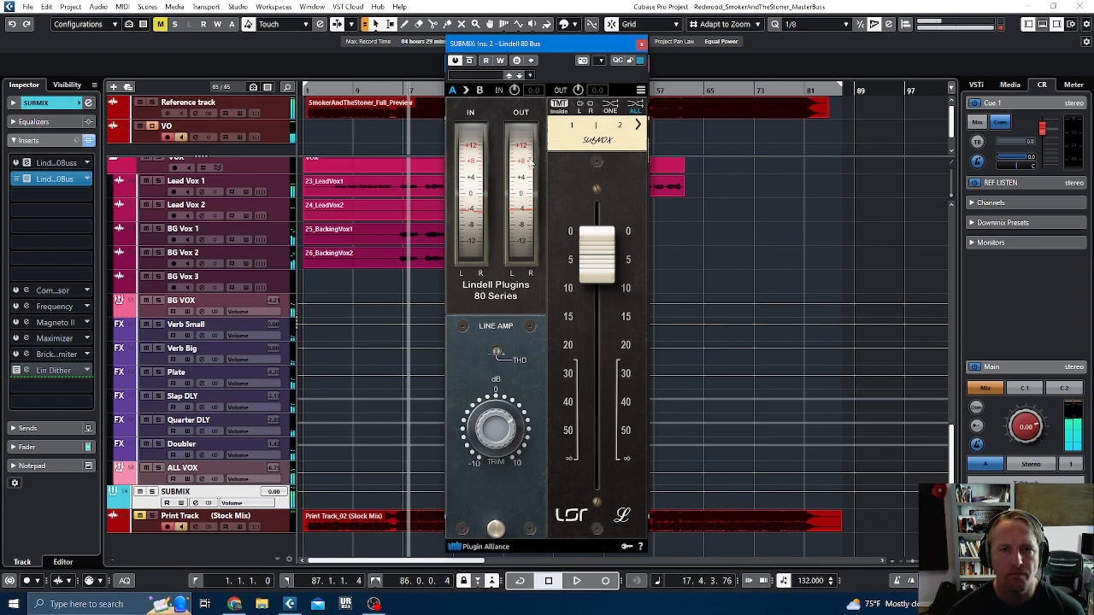
# Step: Remove the Lindell 50 Buss from SUBMIX and move the Lindell 80 Bus into the first insert slot
pyautogui.click(68, 167)
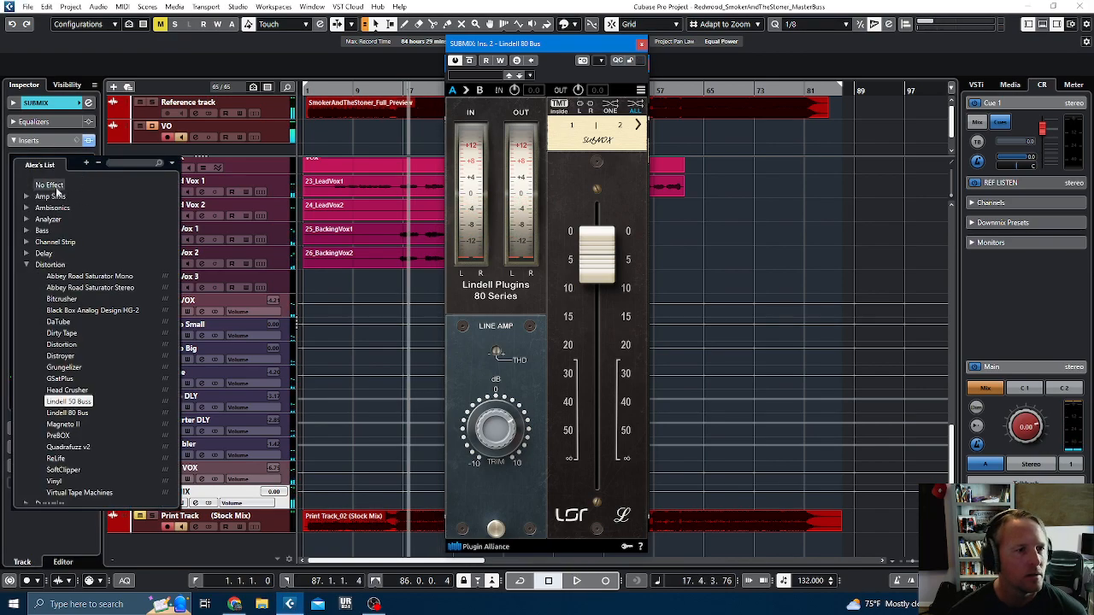
pyautogui.click(49, 169)
pyautogui.moveTo(49, 168); pyautogui.dragTo(50, 162)
# Step: Load the bx_townhouse Buss Compressor into the second SUBMIX insert slot and reposition its window
pyautogui.click(46, 178)
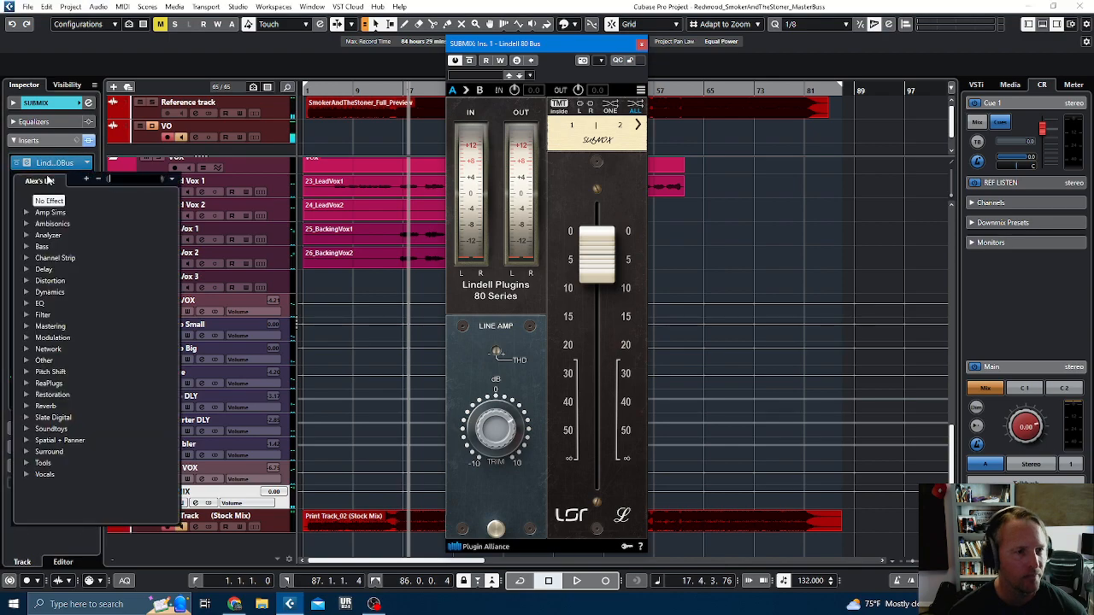
pyautogui.write('town')
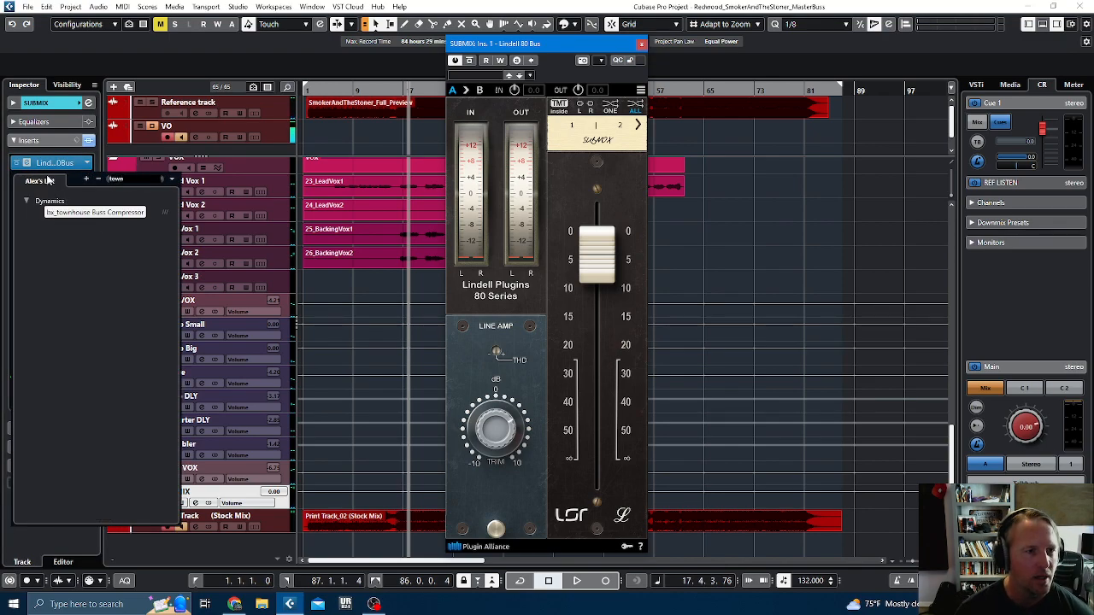
pyautogui.press('Escape')
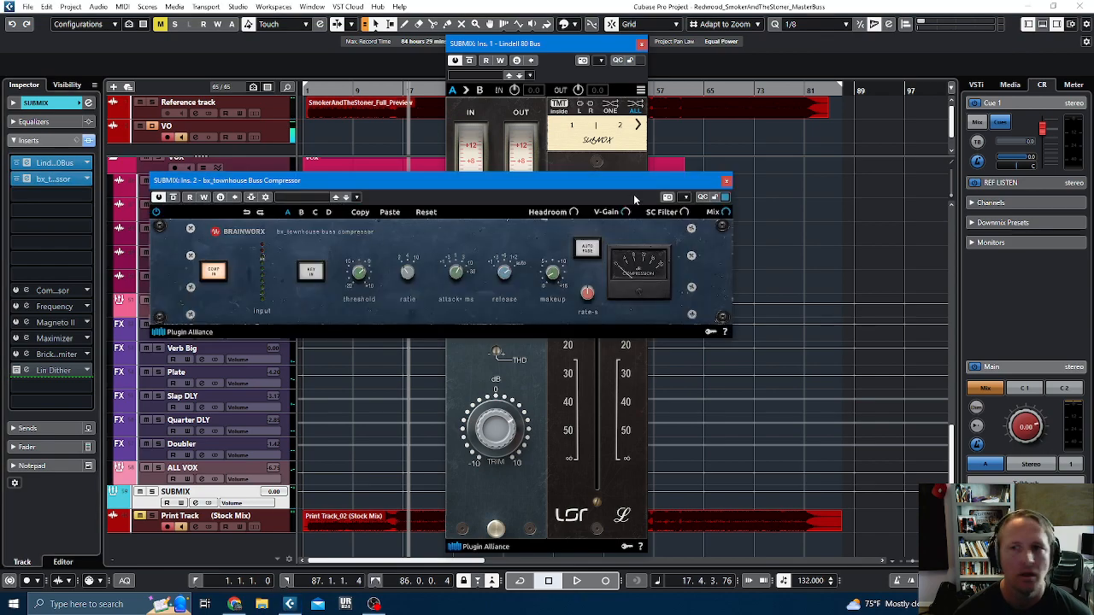
pyautogui.moveTo(631, 184); pyautogui.dragTo(723, 175)
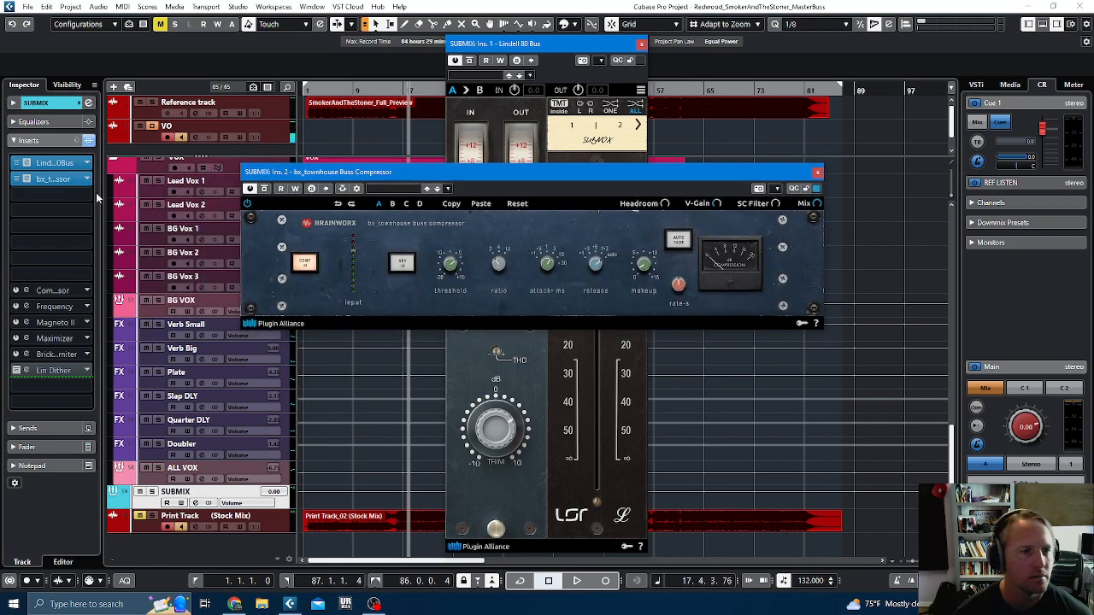
# Step: Bypass the bx_townhouse Buss Compressor and load API-2500 Stereo into the third SUBMIX insert slot, bypassed as well
pyautogui.click(45, 195)
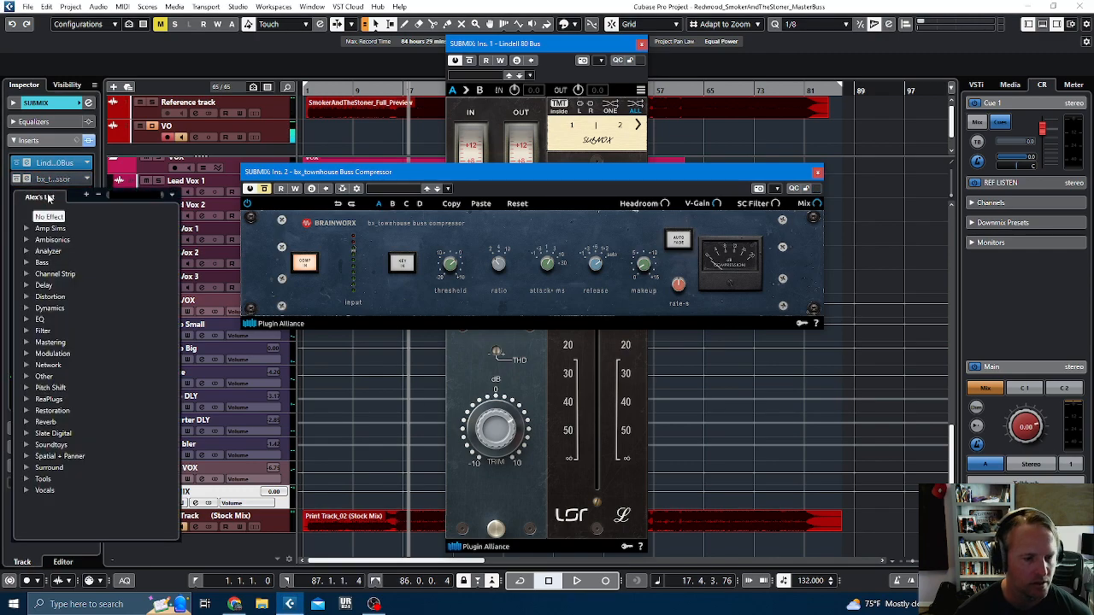
pyautogui.click(27, 308)
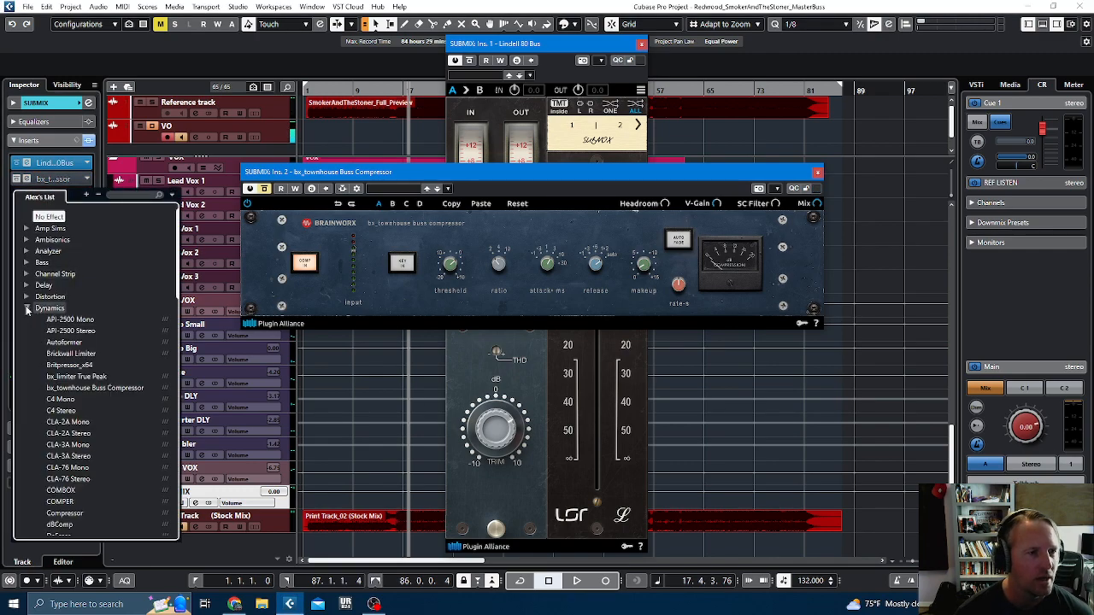
pyautogui.click(70, 330)
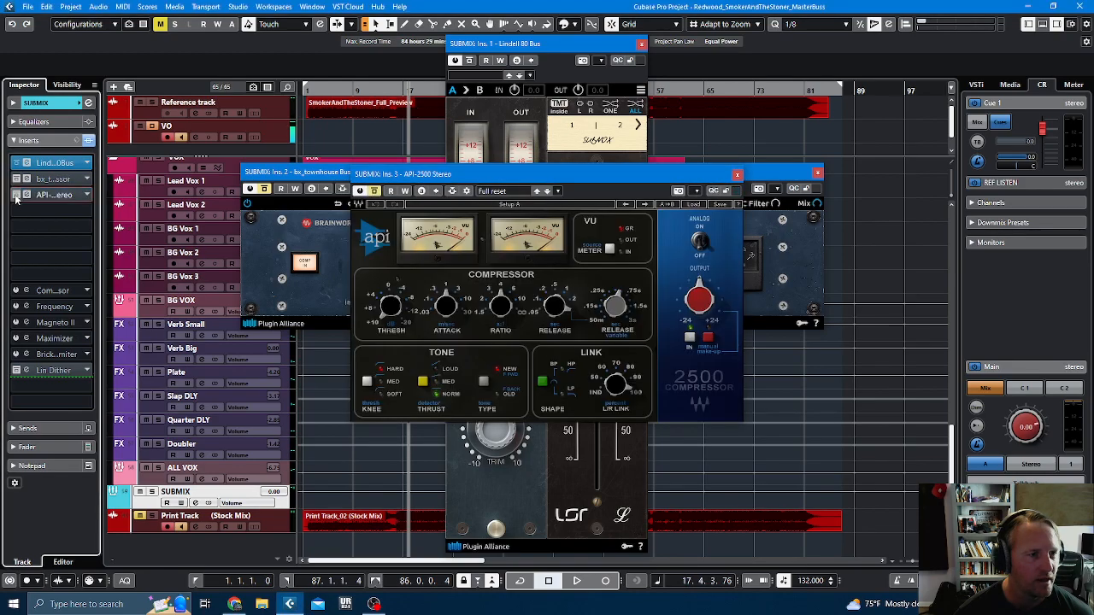
# Step: Load the TR5 VC-670 compressor from the Dynamics plug-ins into the fourth SUBMIX insert slot
pyautogui.click(52, 195)
pyautogui.click(27, 325)
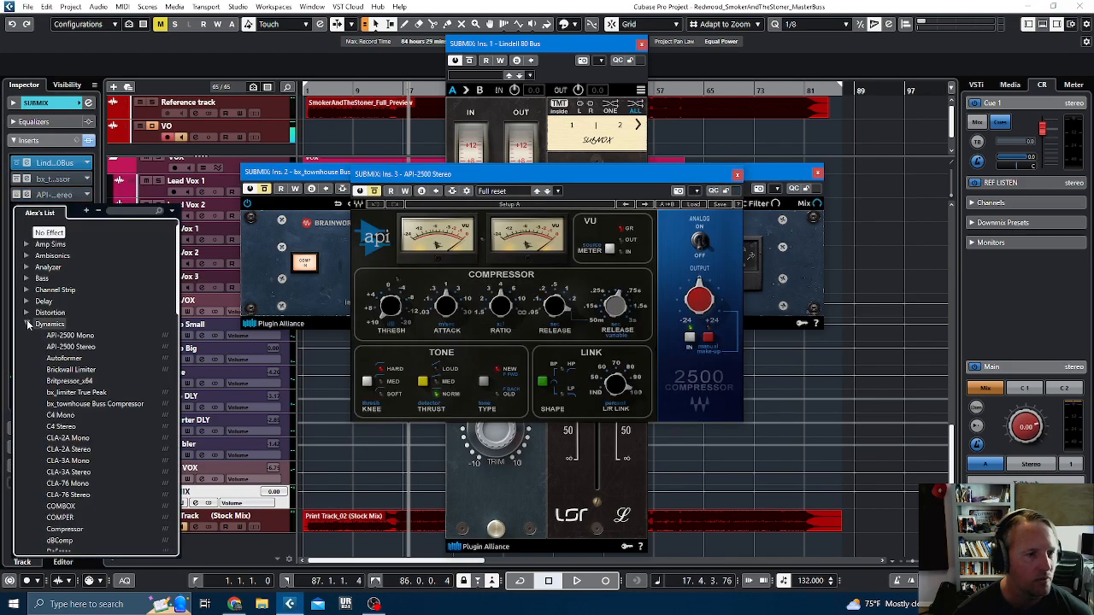
pyautogui.scroll(-5, 113, 410)
pyautogui.scroll(-5, 102, 410)
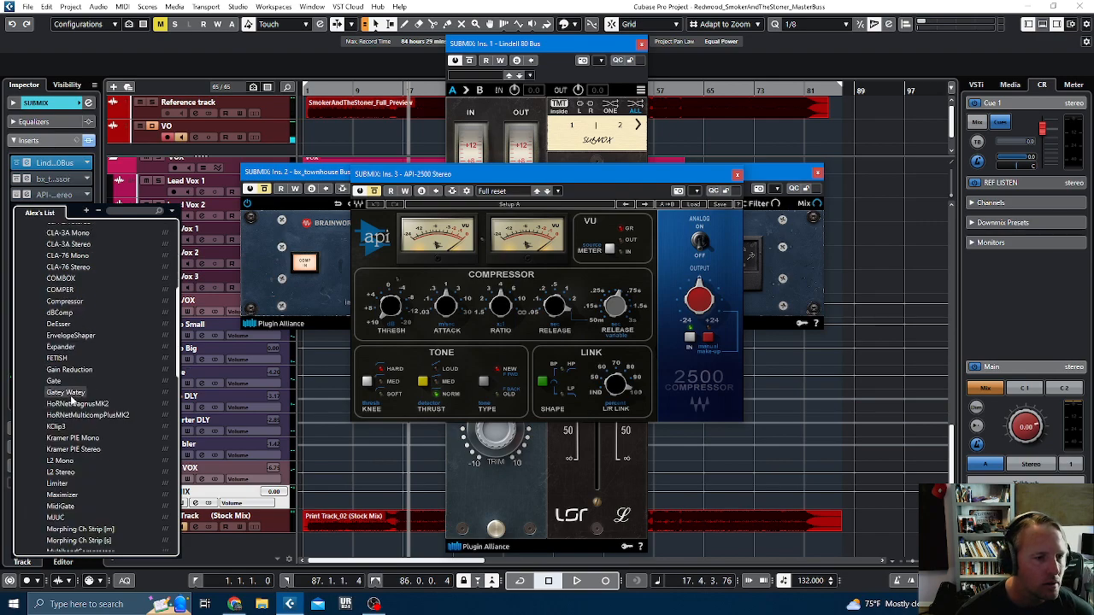
pyautogui.scroll(-5, 91, 419)
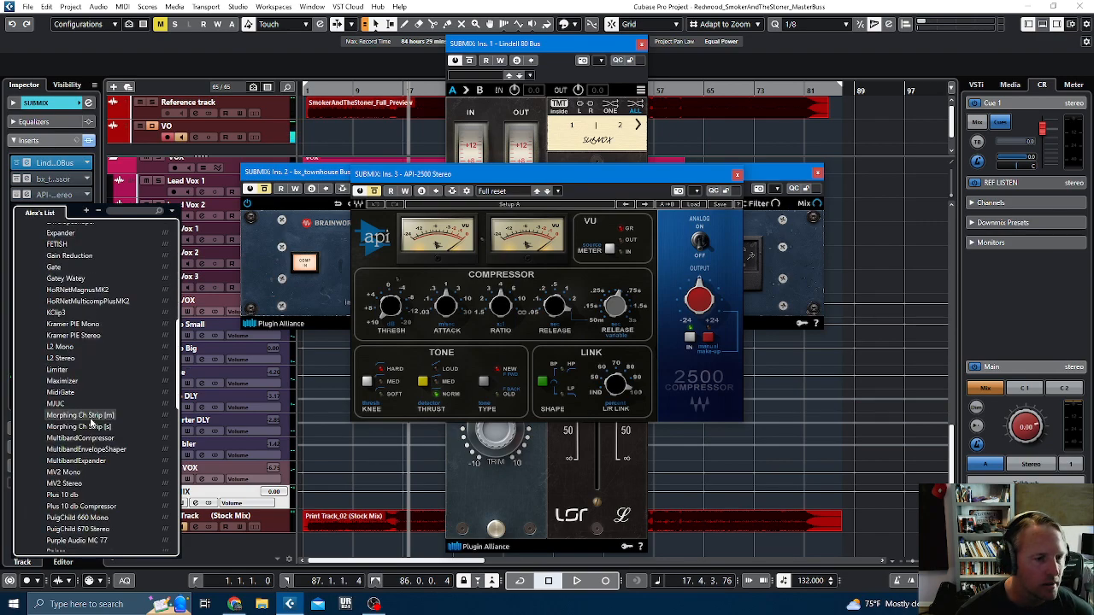
pyautogui.scroll(-7, 90, 444)
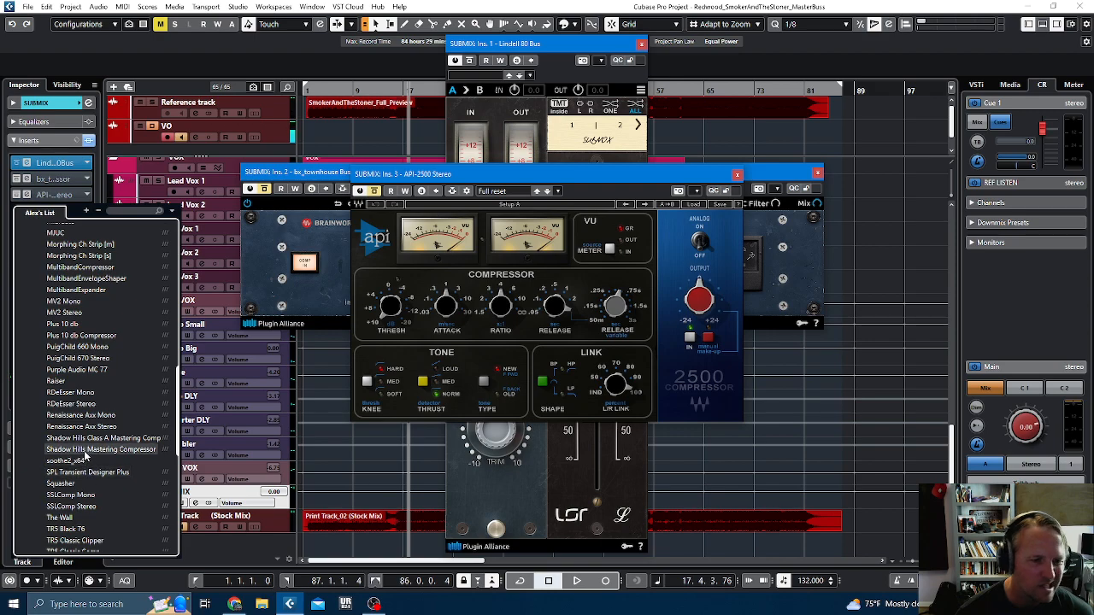
pyautogui.scroll(-5, 96, 529)
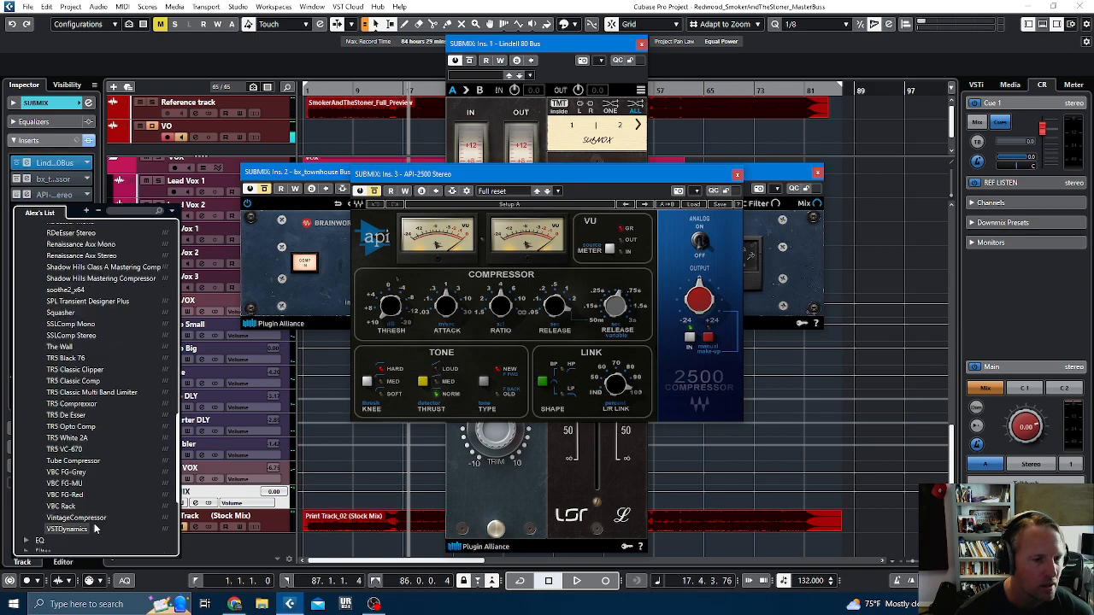
pyautogui.click(74, 452)
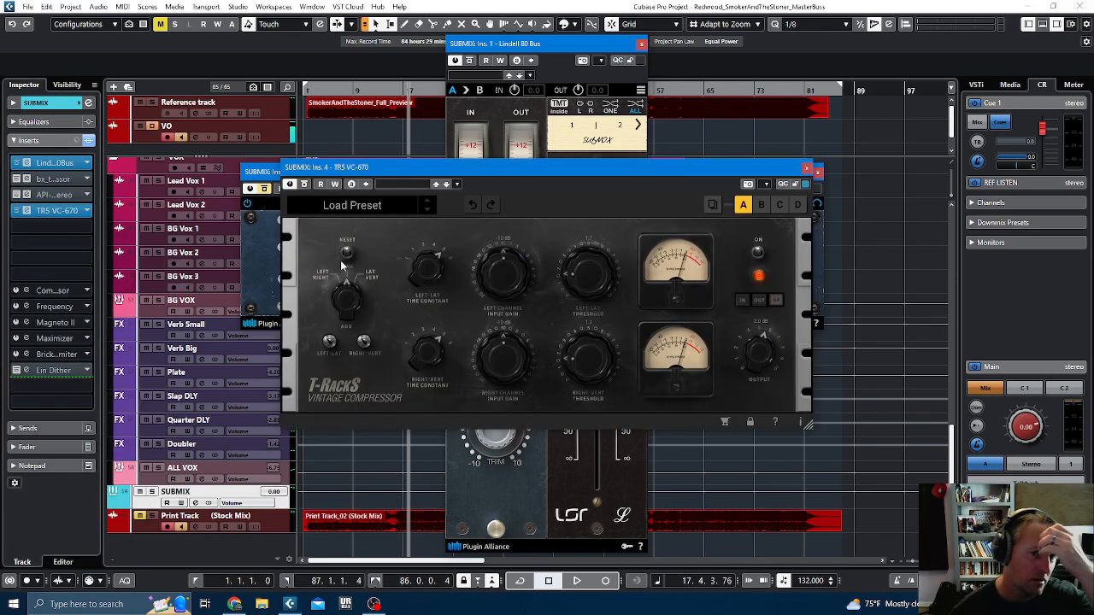
# Step: Bypass the TR5 VC-670 and load the VBC Rack from the Dynamics plug-ins into the fifth SUBMIX insert slot
pyautogui.click(304, 184)
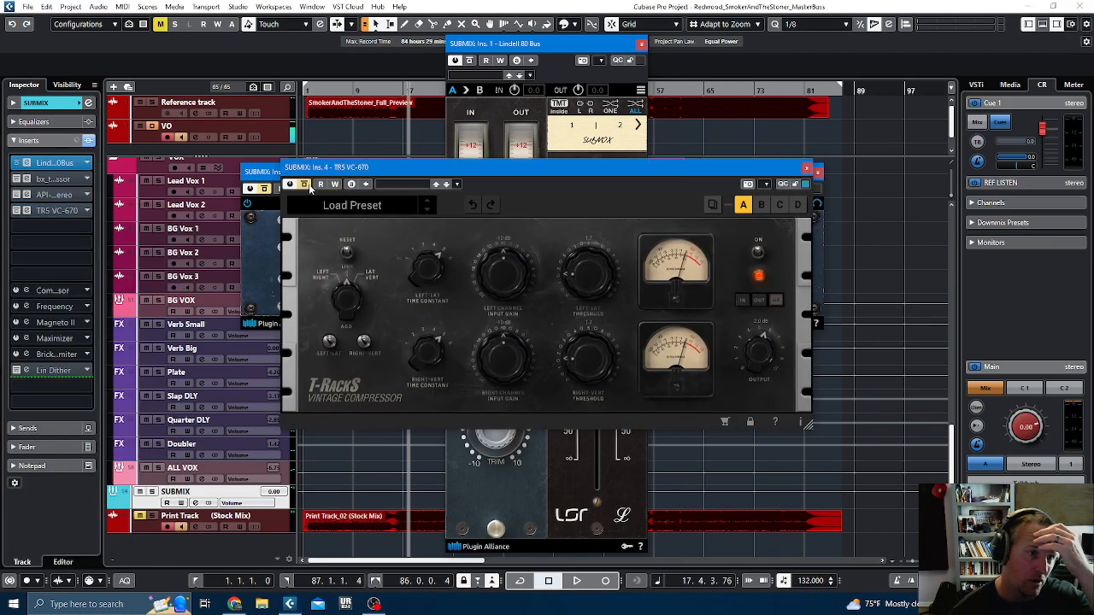
pyautogui.click(52, 227)
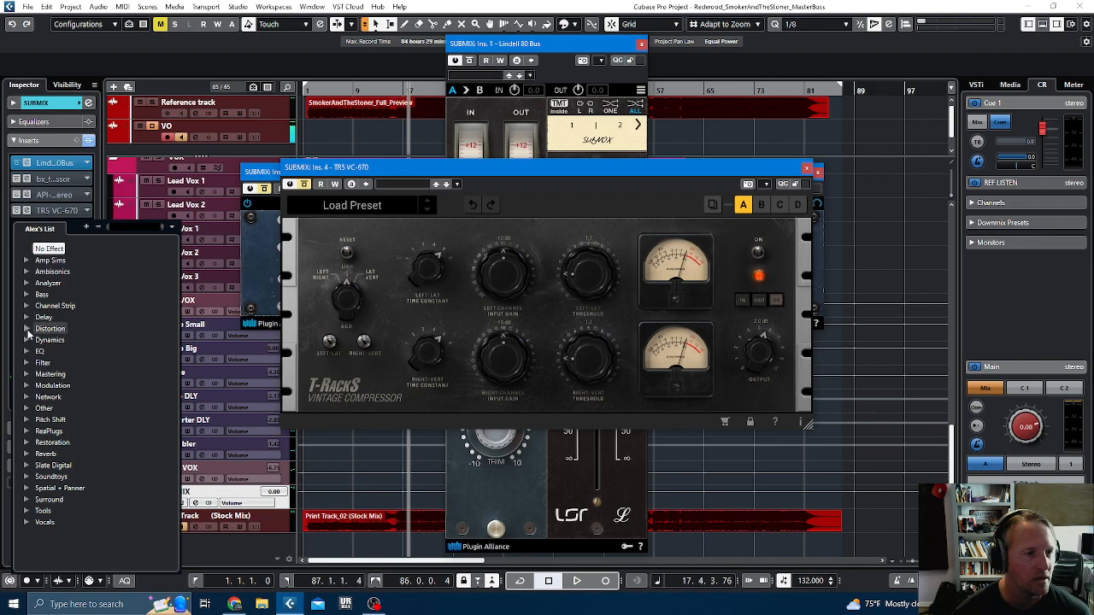
pyautogui.click(27, 339)
pyautogui.scroll(-5, 73, 389)
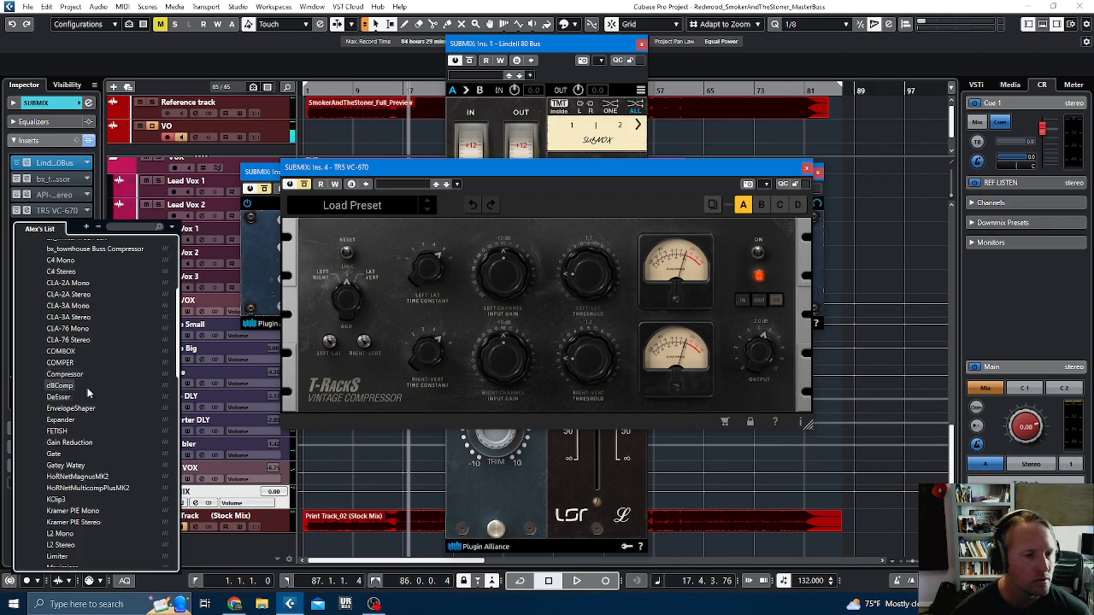
pyautogui.scroll(-15, 77, 389)
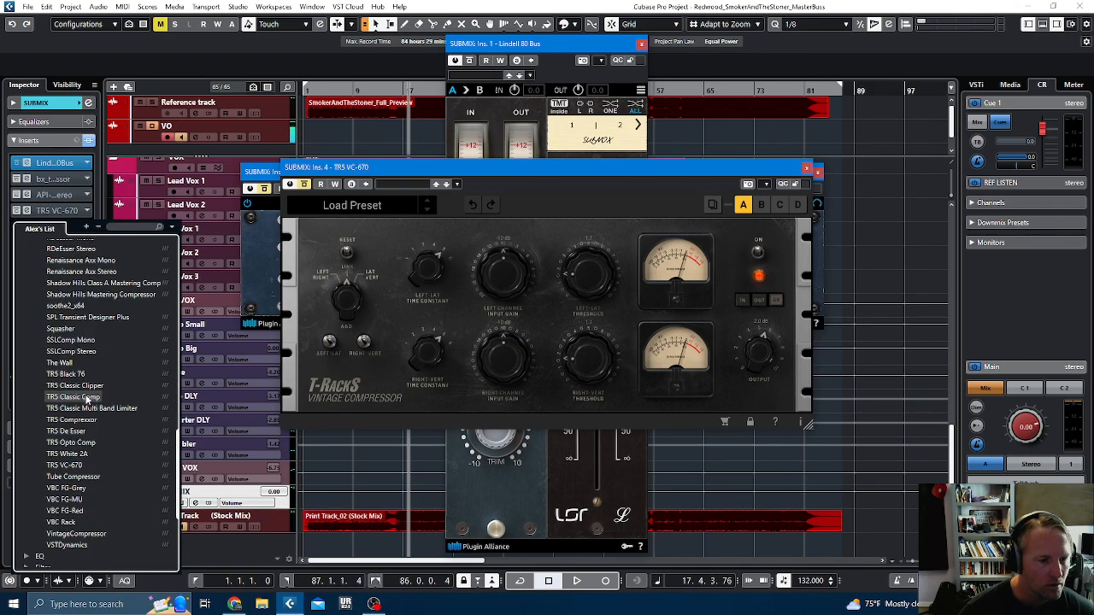
pyautogui.click(61, 522)
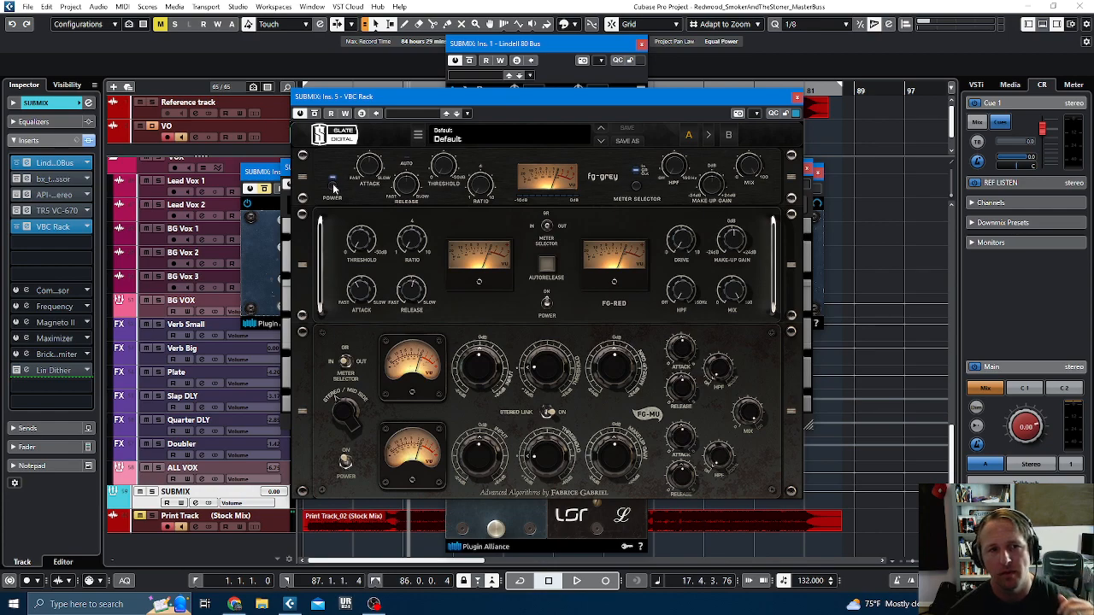
# Step: Power off the FG-Grey, FG-Red and FG-MU modules in the VBC Rack and bypass the whole plug-in
pyautogui.click(333, 183)
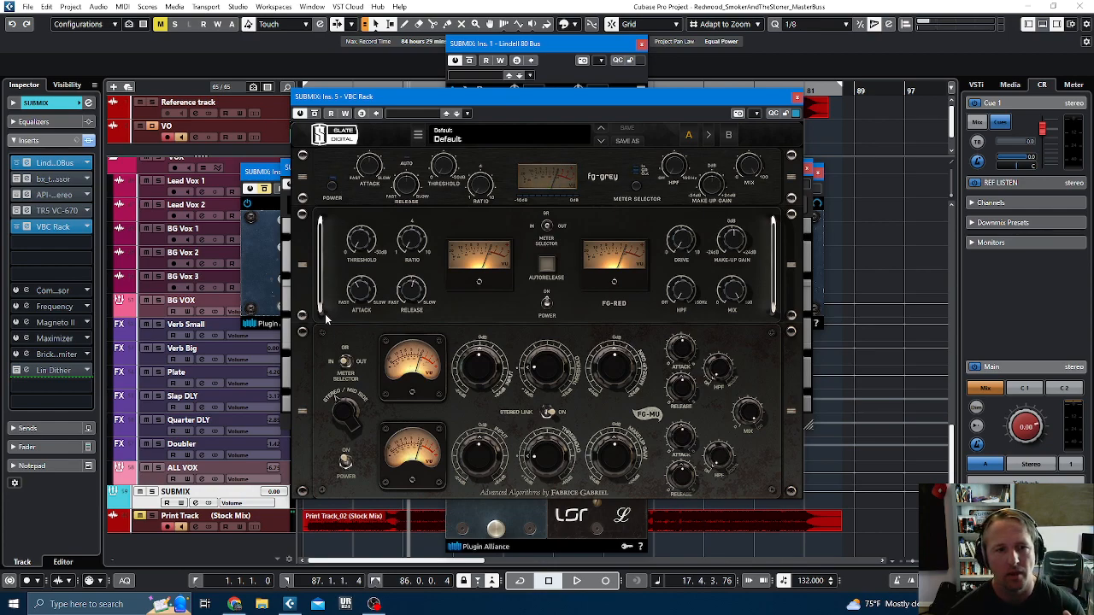
pyautogui.click(546, 306)
pyautogui.click(338, 460)
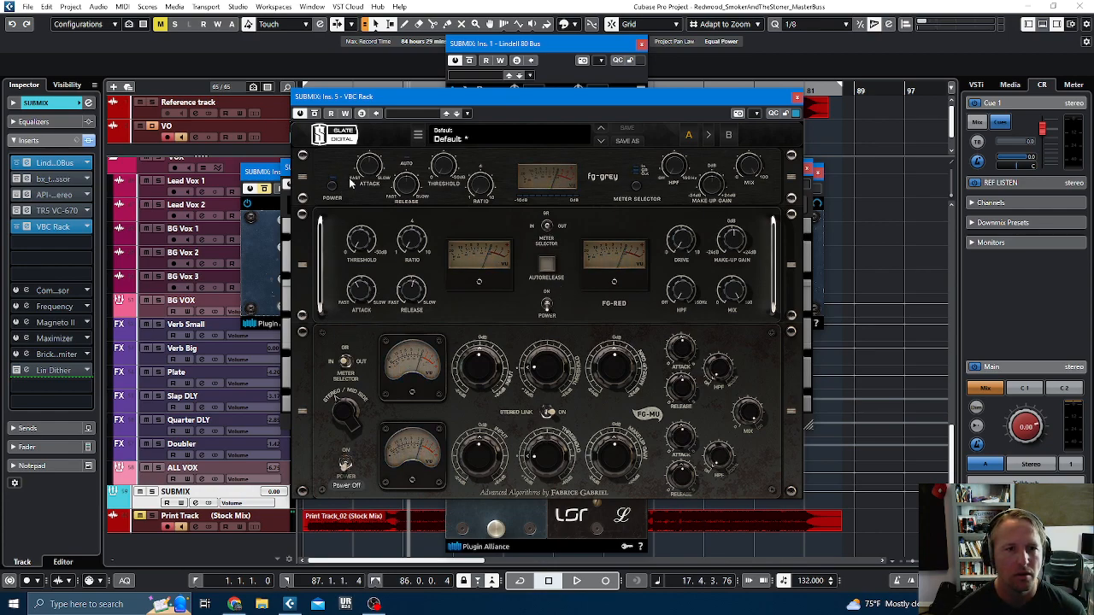
pyautogui.click(314, 113)
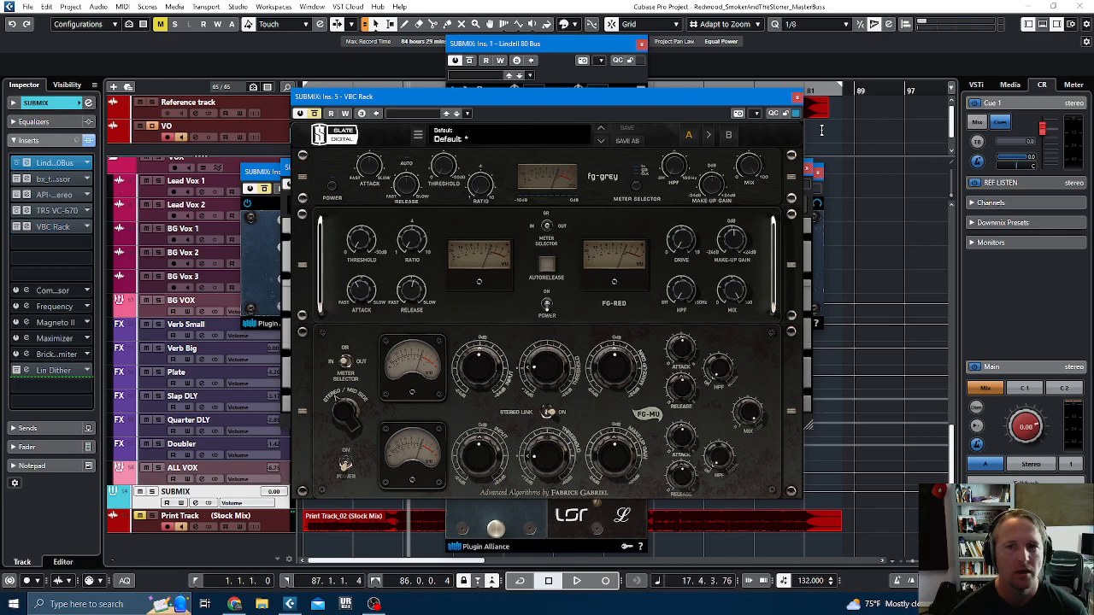
# Step: Close the VBC Rack, TR5 VC-670 and API-2500 windows, leaving the bx_townhouse Buss Compressor open
pyautogui.click(797, 97)
pyautogui.click(800, 167)
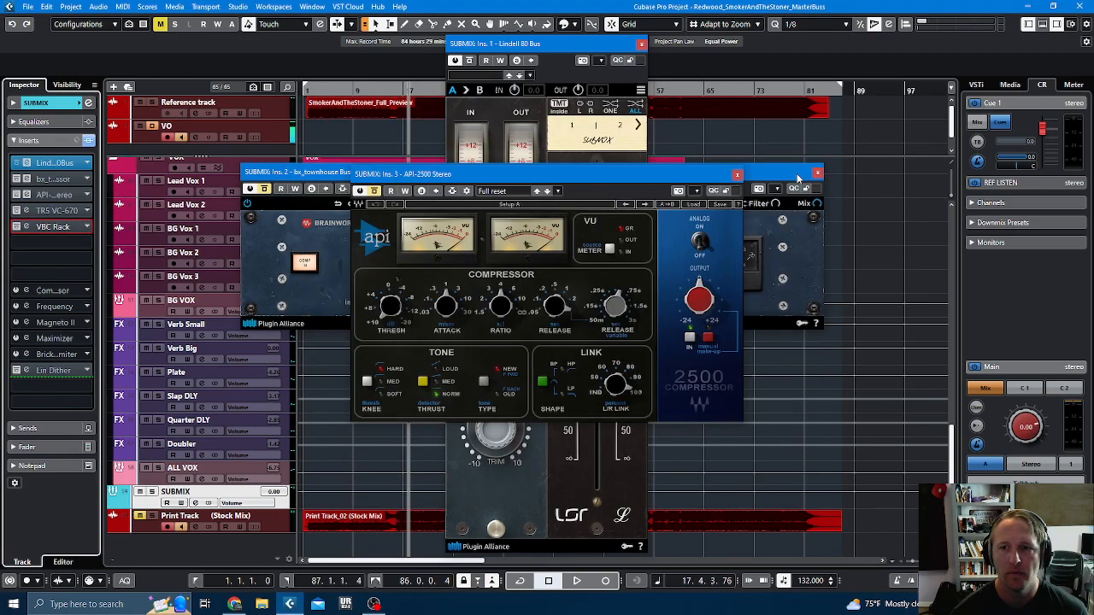
pyautogui.click(737, 176)
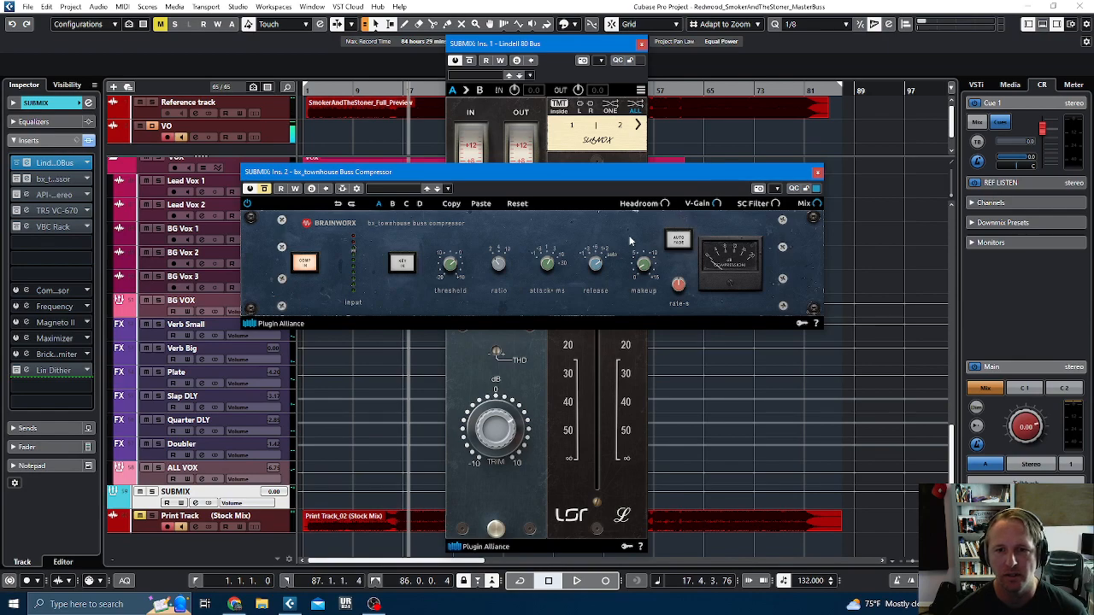
# Step: Activate the bx_townhouse Buss Compressor, play the mix and compare its sound and level with the compressor active and bypassed
pyautogui.click(251, 189)
pyautogui.press('space')
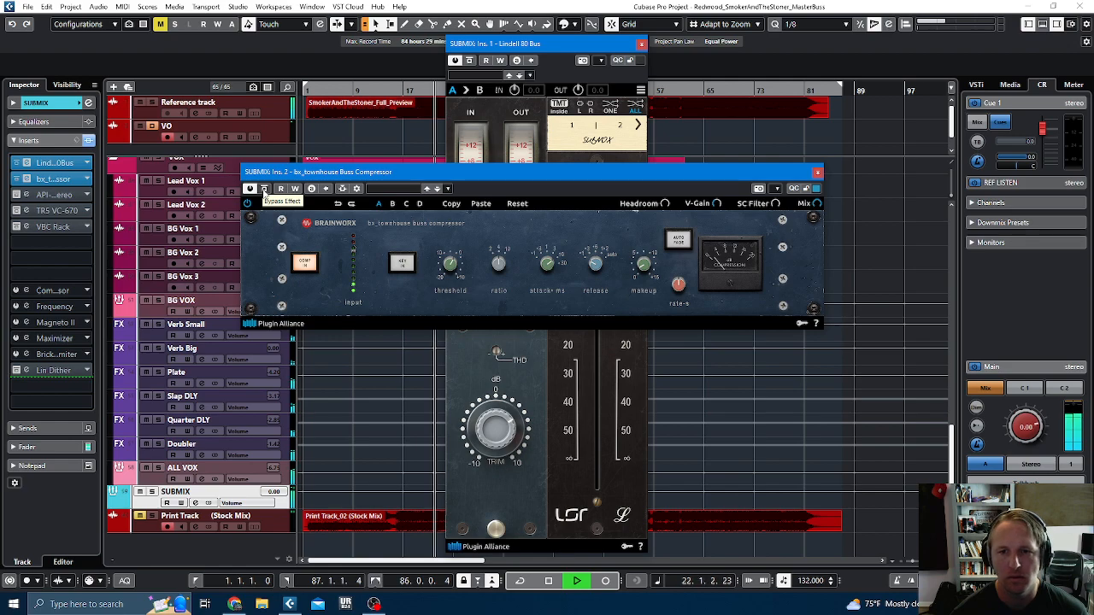
pyautogui.click(264, 189)
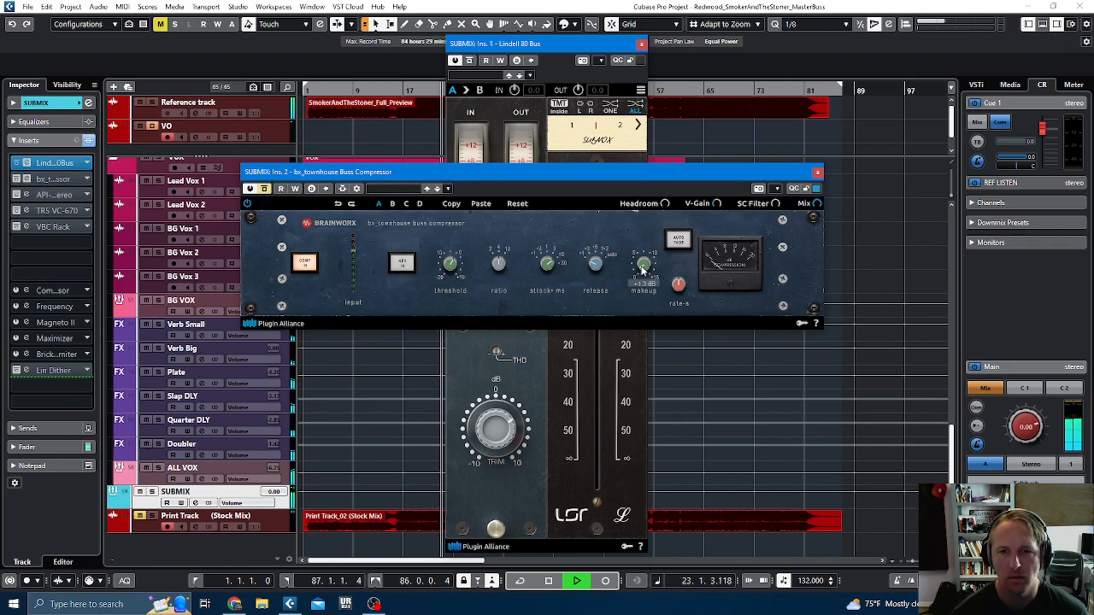
pyautogui.click(265, 189)
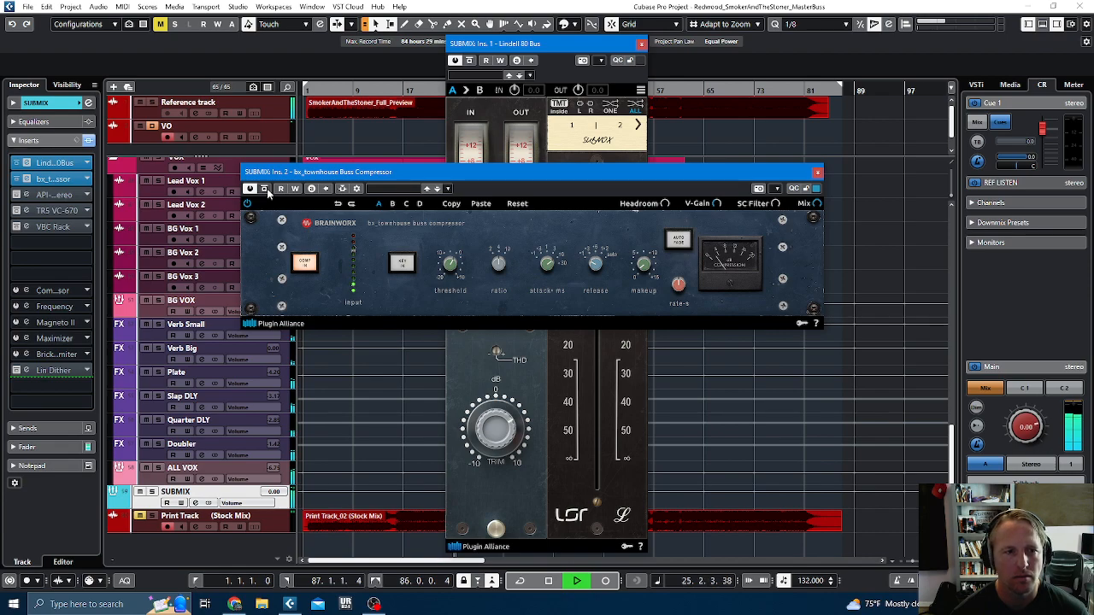
pyautogui.click(265, 189)
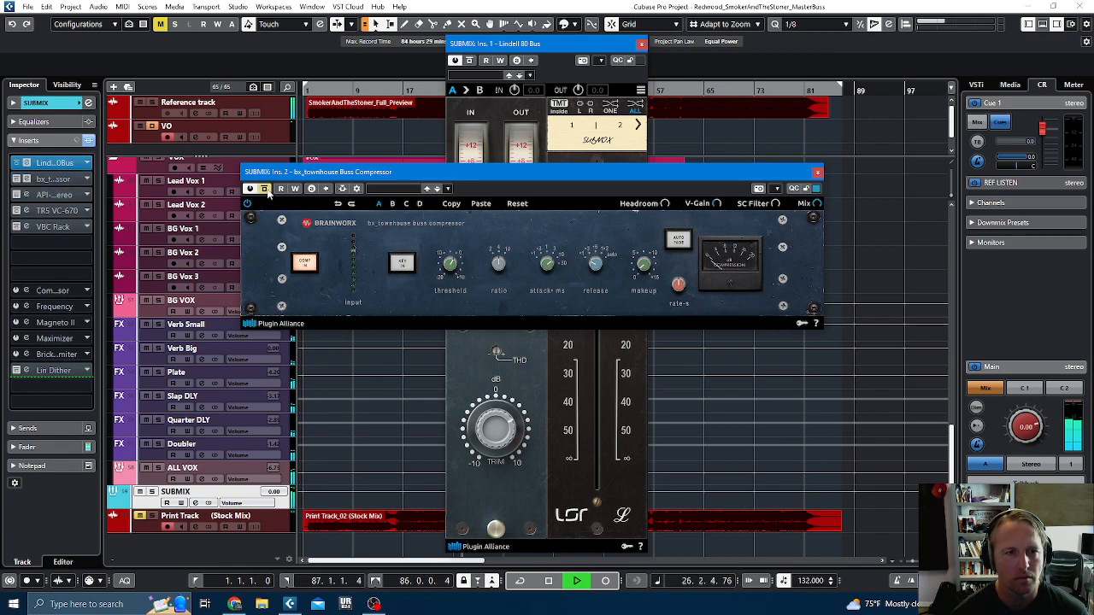
pyautogui.click(266, 190)
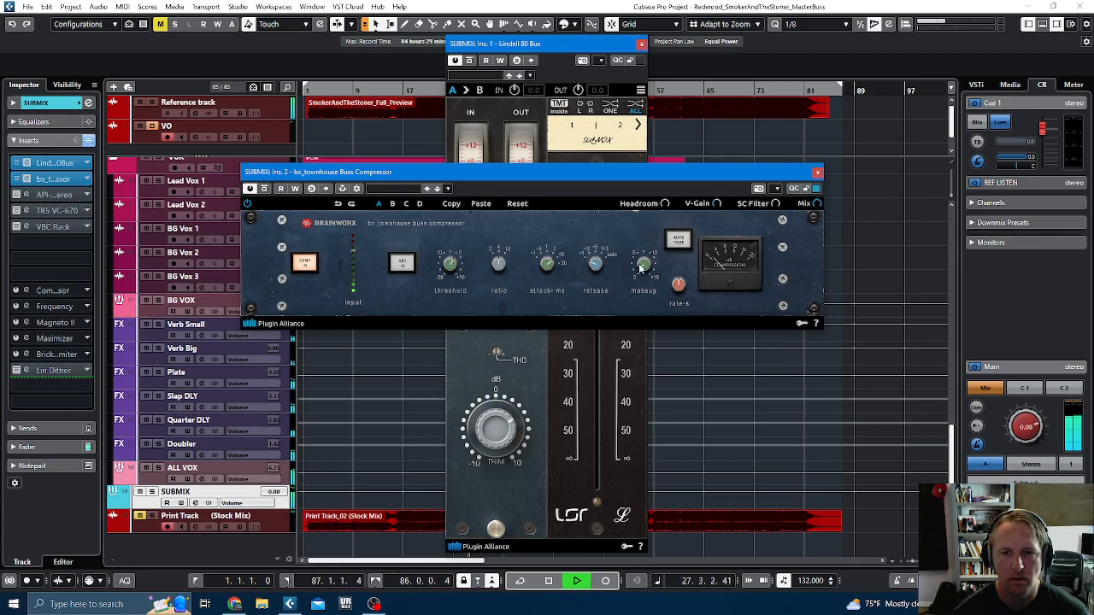
pyautogui.doubleClick(265, 190)
pyautogui.click(264, 190)
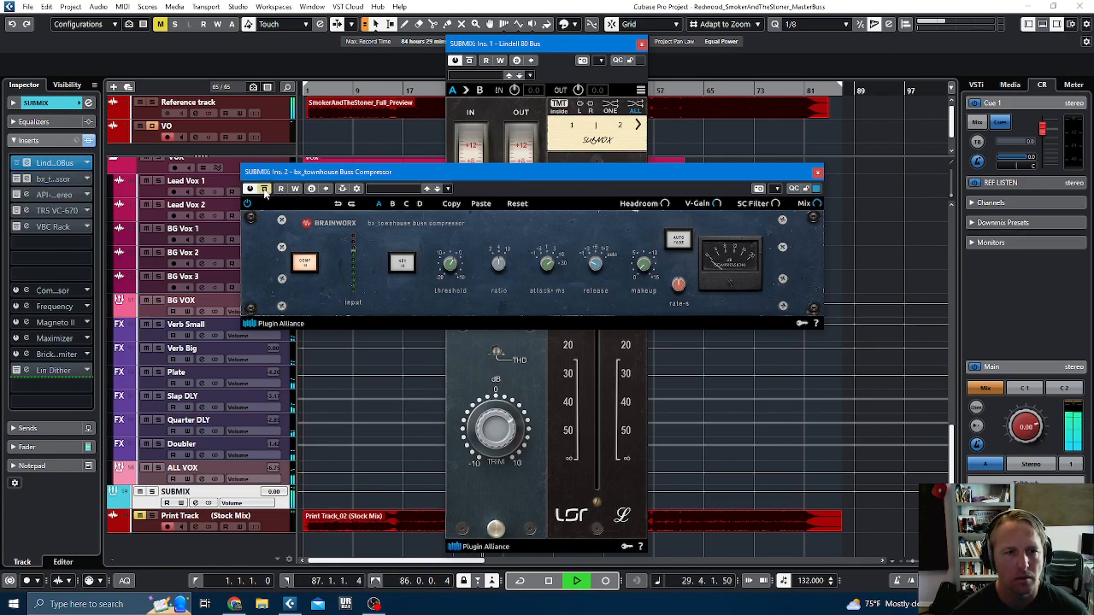
# Step: Keep switching the bx_townhouse Buss Compressor in and out during playback to judge its threshold and makeup settings
pyautogui.click(265, 190)
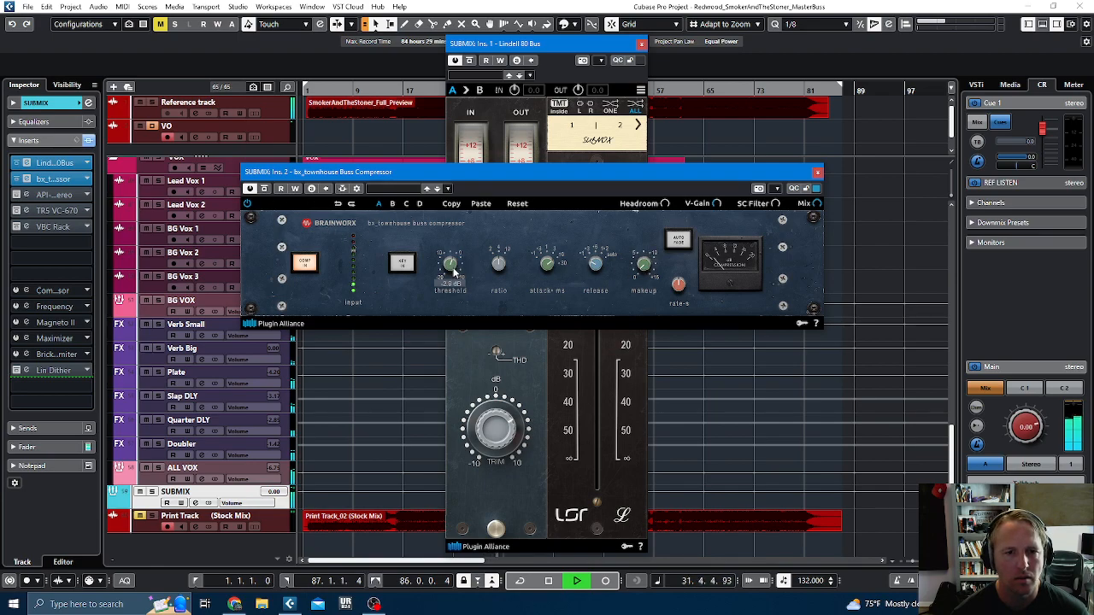
pyautogui.click(265, 189)
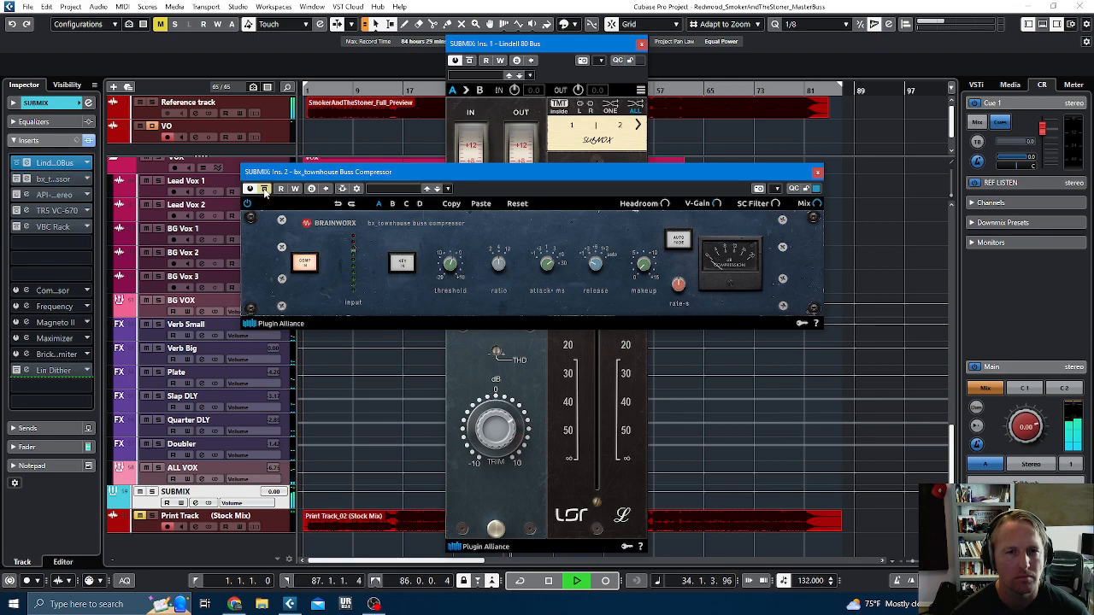
pyautogui.click(265, 189)
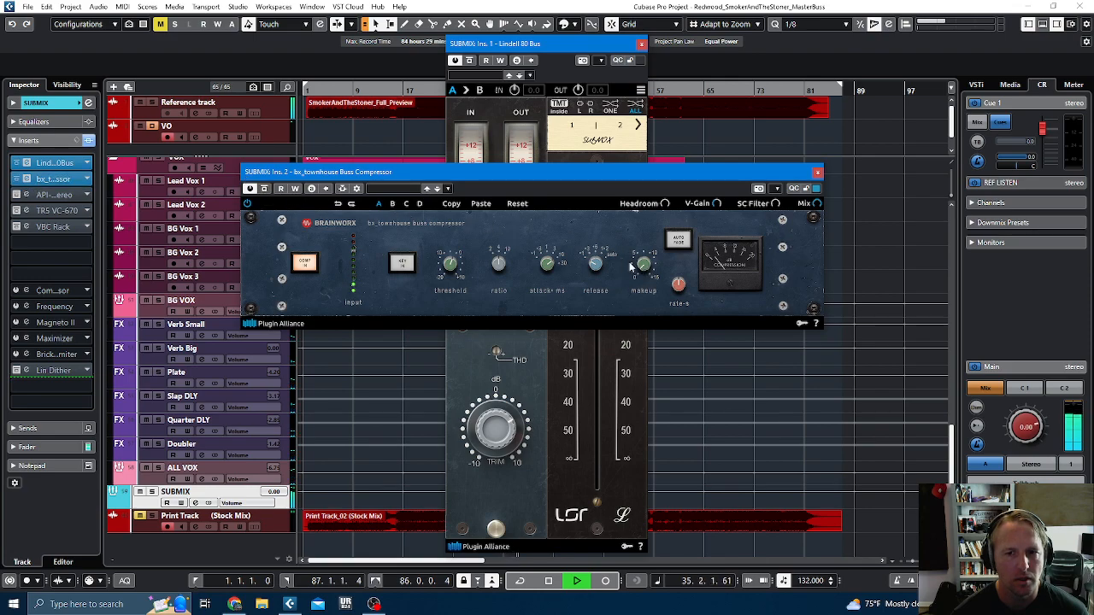
pyautogui.click(265, 189)
pyautogui.click(265, 189)
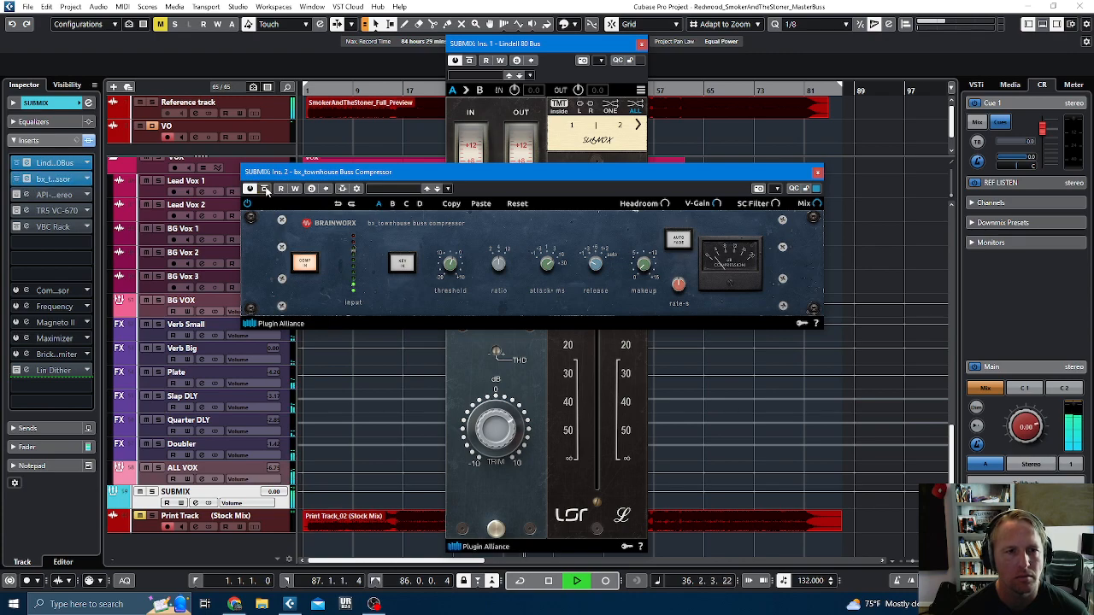
pyautogui.click(265, 190)
pyautogui.click(265, 190)
pyautogui.click(264, 190)
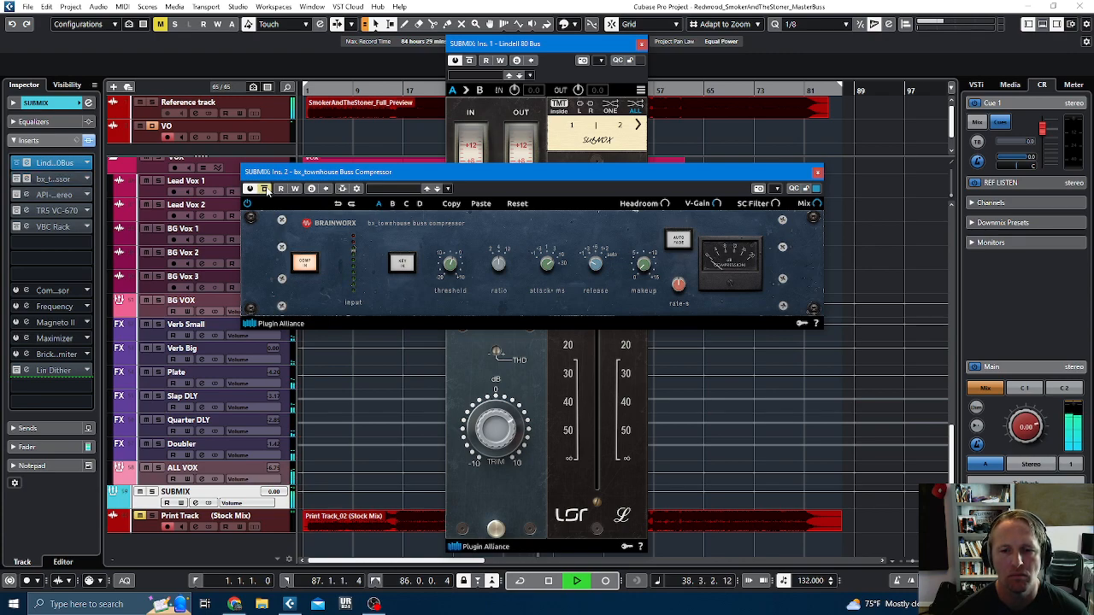
pyautogui.click(265, 190)
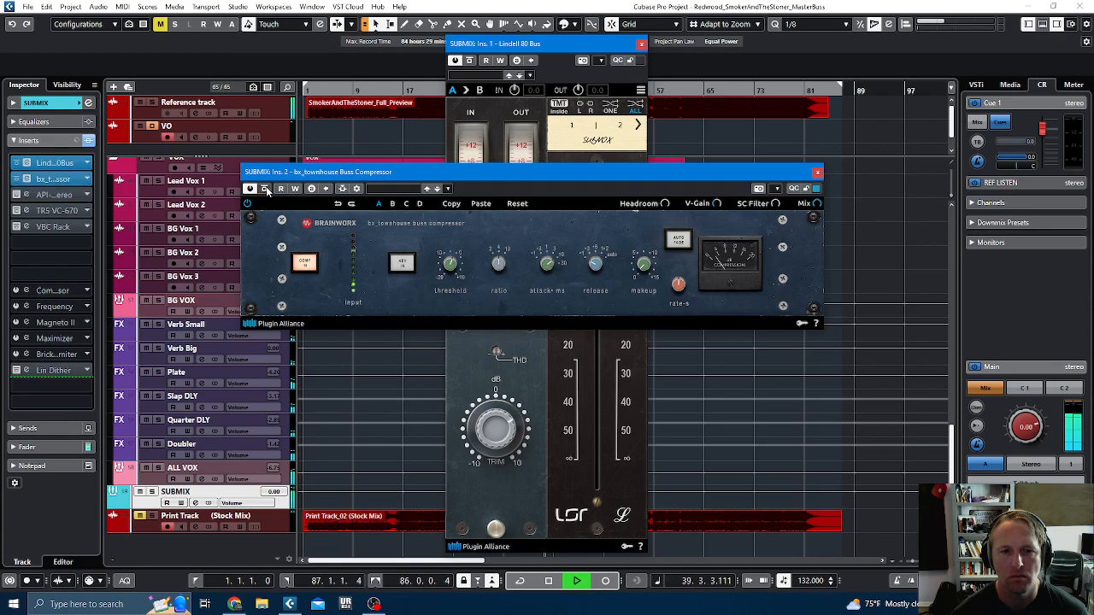
# Step: Close the bx_townhouse window, open the API-2500, set its attack to 10 and switch to a fixed release time during playback
pyautogui.click(817, 172)
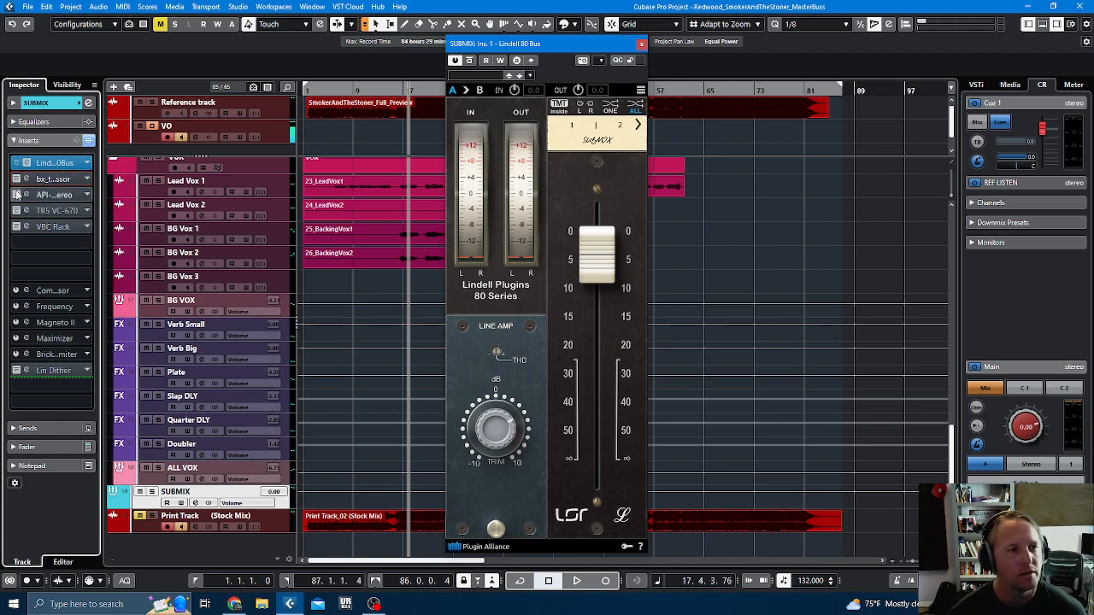
pyautogui.click(50, 196)
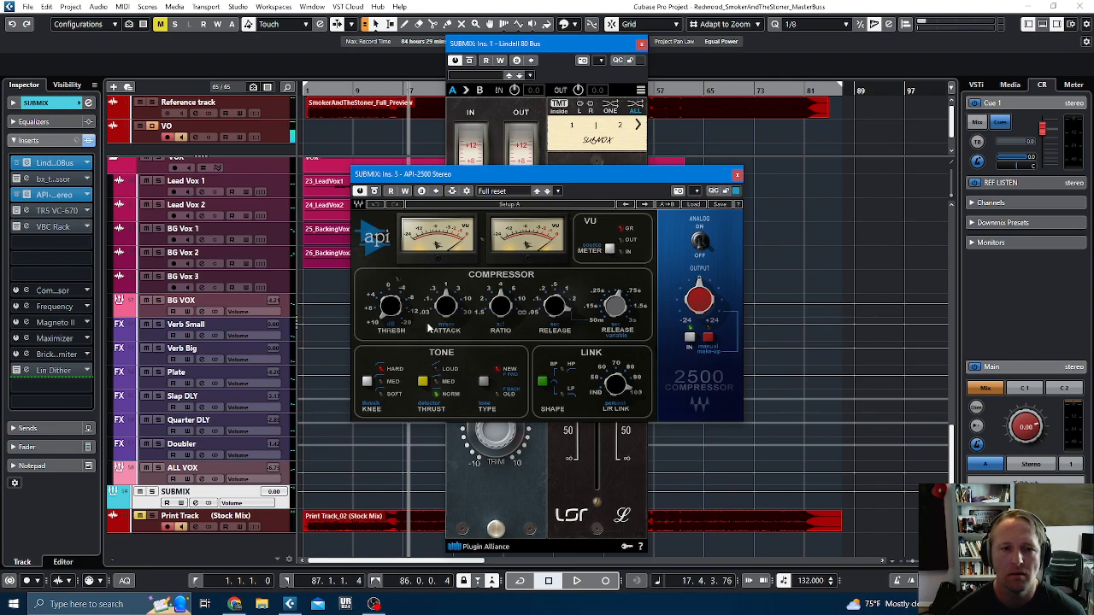
pyautogui.moveTo(445, 312); pyautogui.dragTo(445, 307)
pyautogui.press('space')
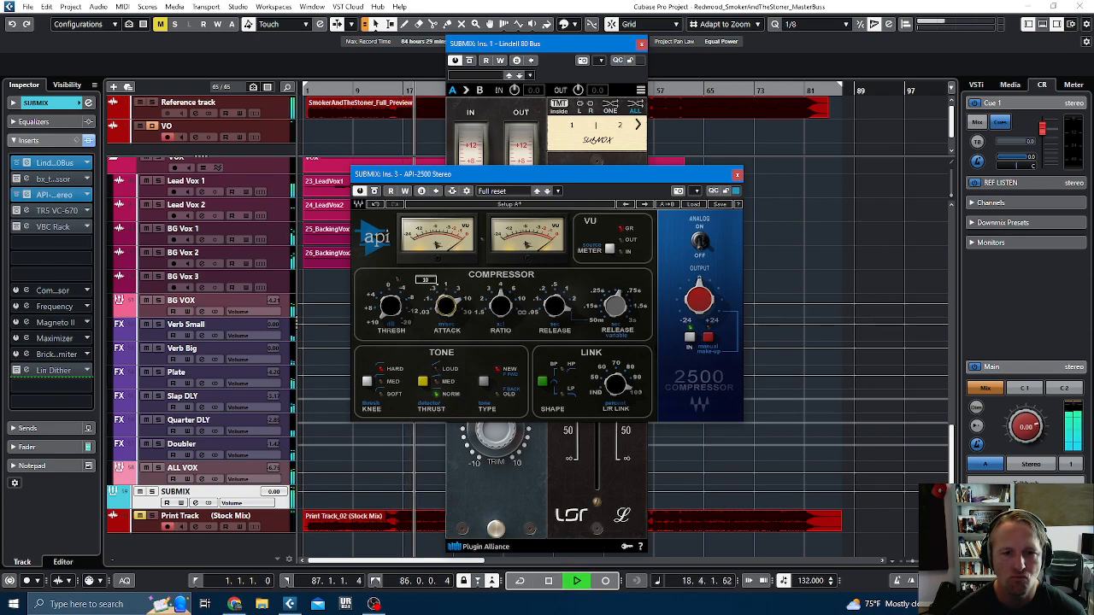
pyautogui.moveTo(499, 311)
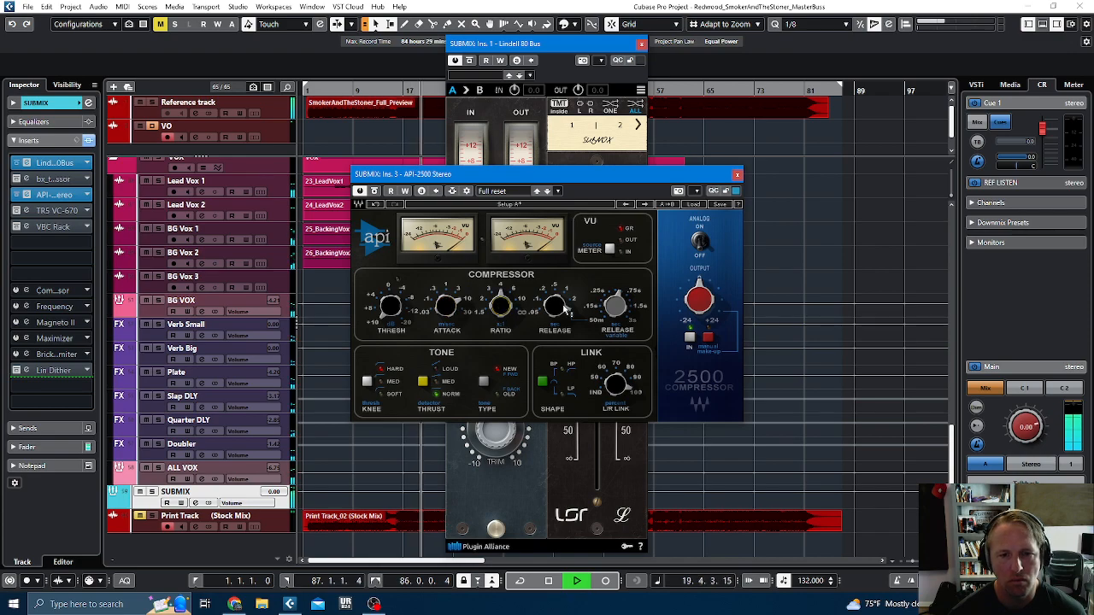
pyautogui.moveTo(553, 306); pyautogui.dragTo(553, 312)
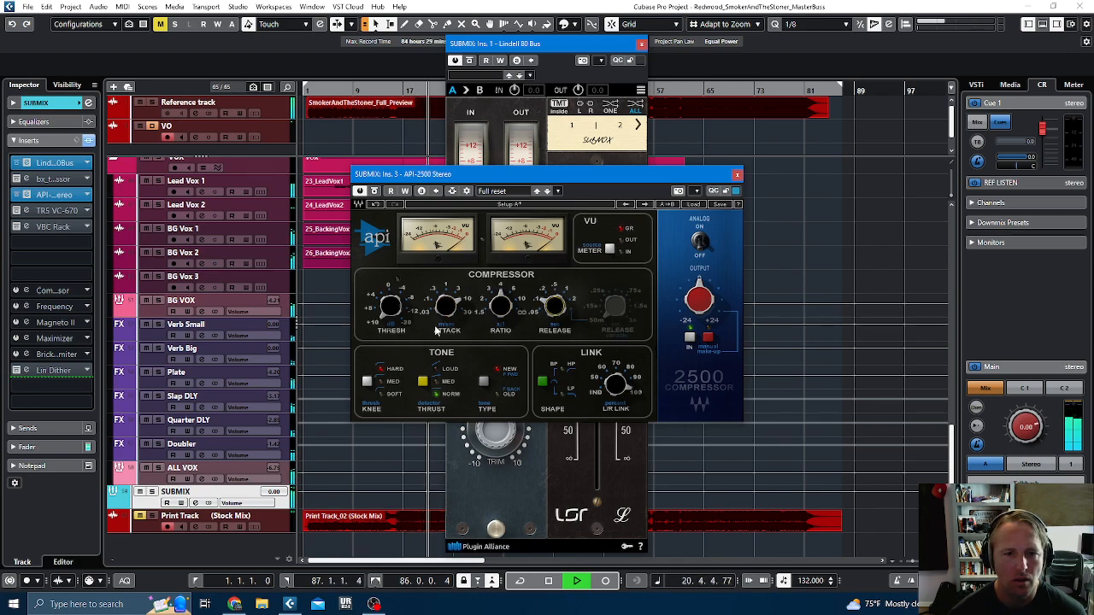
# Step: Set the API-2500 knee to MED, thrust to MED and type to OLD, and lower the threshold while the mix plays
pyautogui.click(367, 382)
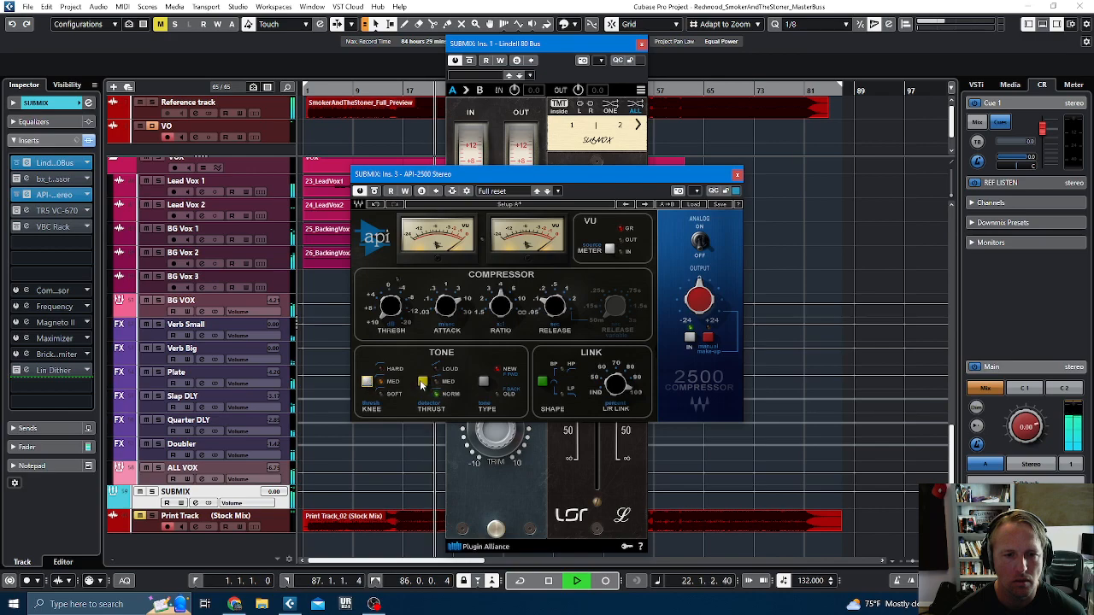
pyautogui.click(484, 381)
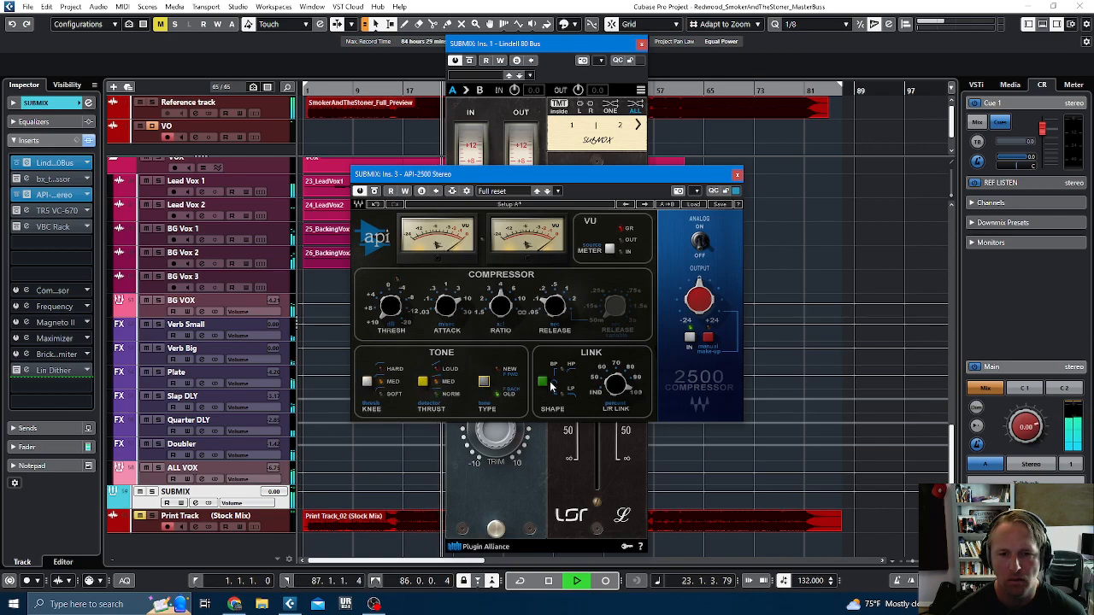
pyautogui.moveTo(390, 306)
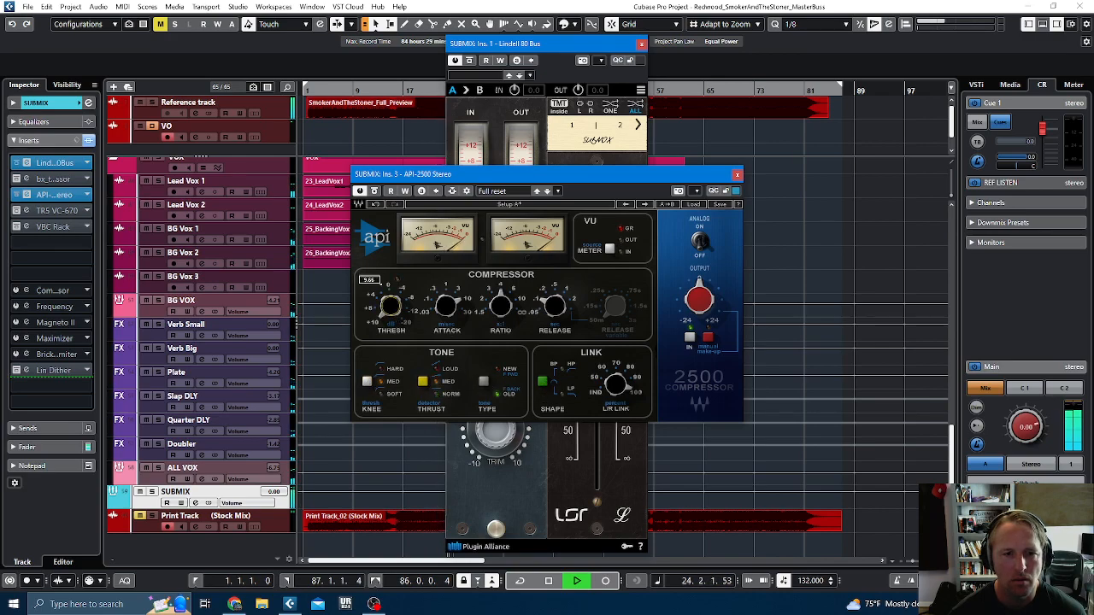
pyautogui.moveTo(391, 306); pyautogui.dragTo(391, 313)
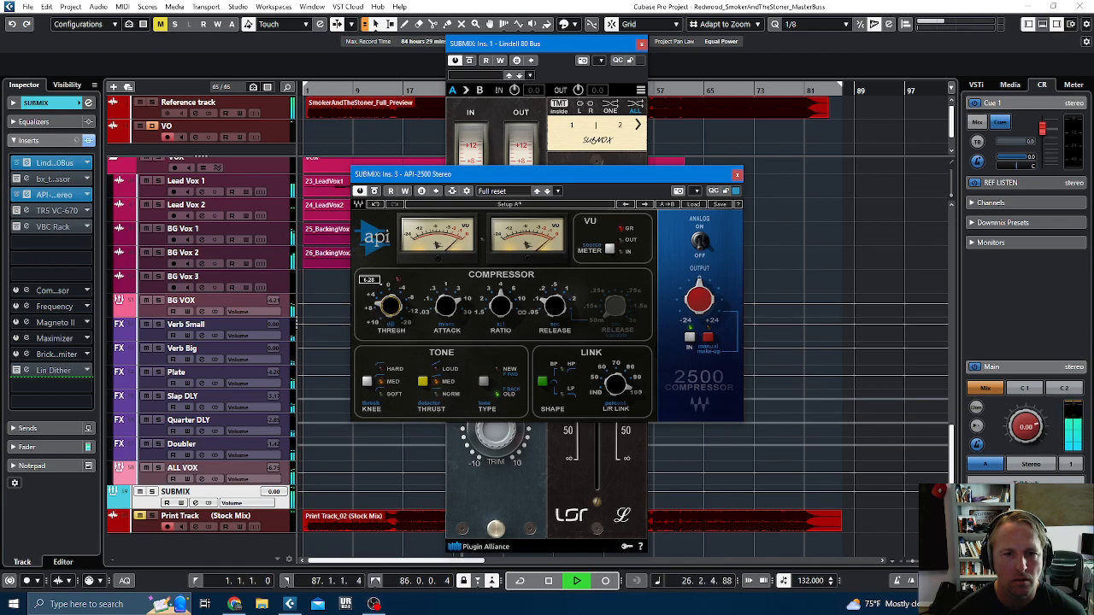
pyautogui.moveTo(391, 312); pyautogui.dragTo(395, 317)
# Step: Switch the API-2500 to manual make-up with the output at 0.0, and compare the mix with the compressor bypassed and active
pyautogui.click(706, 339)
pyautogui.moveTo(697, 303); pyautogui.dragTo(697, 302)
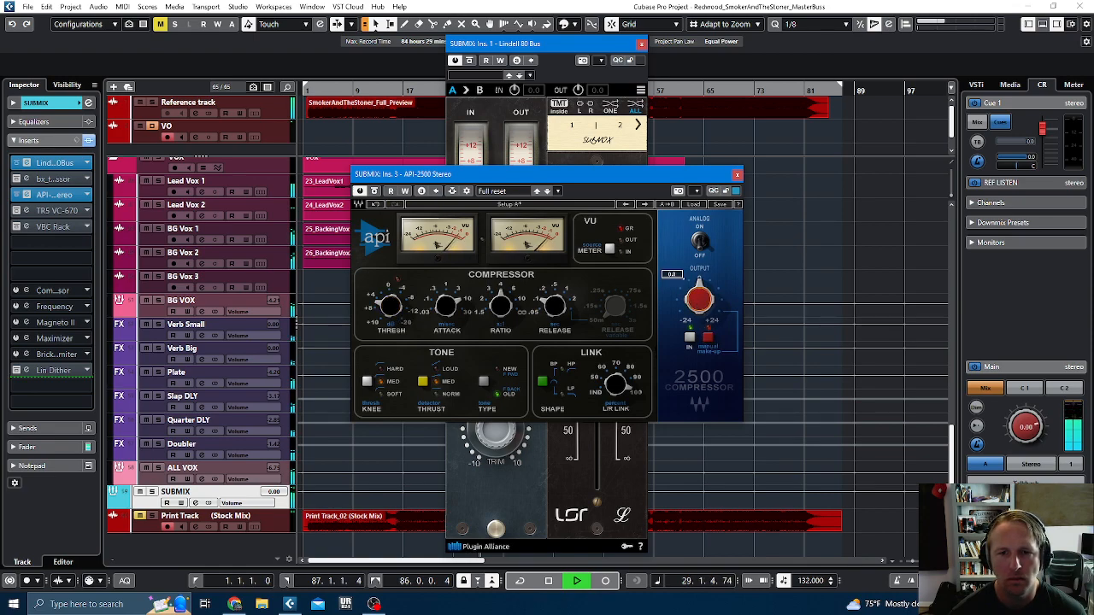
pyautogui.click(374, 191)
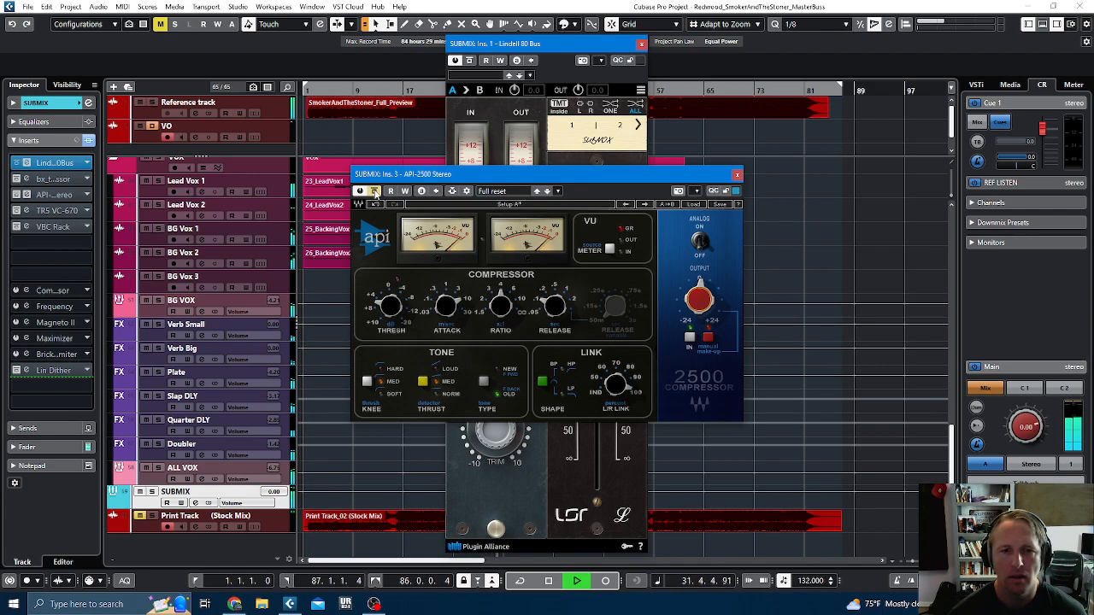
pyautogui.click(374, 191)
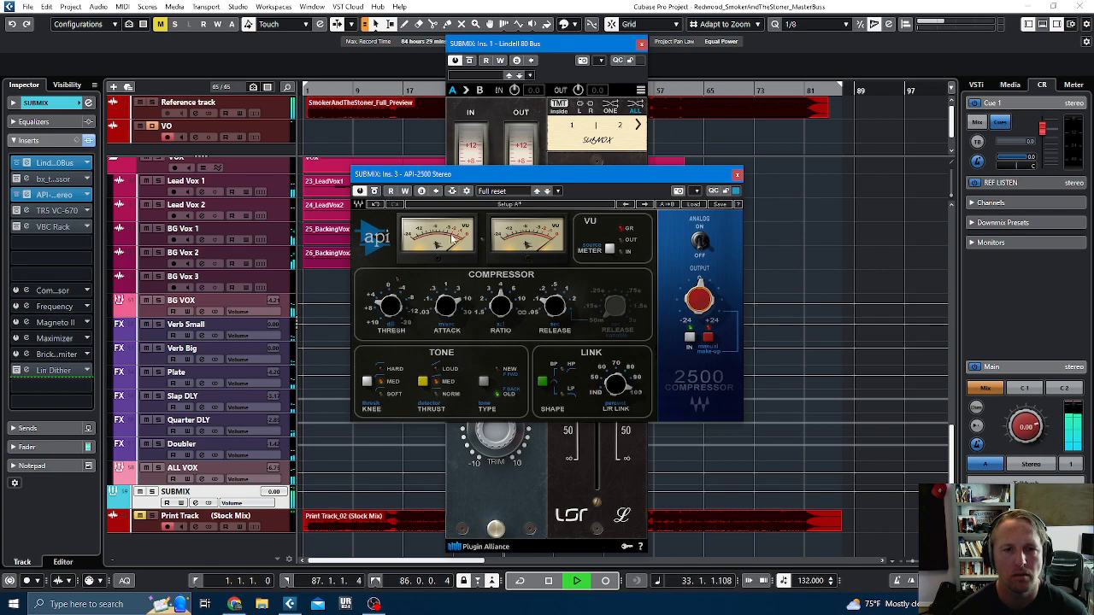
pyautogui.click(374, 192)
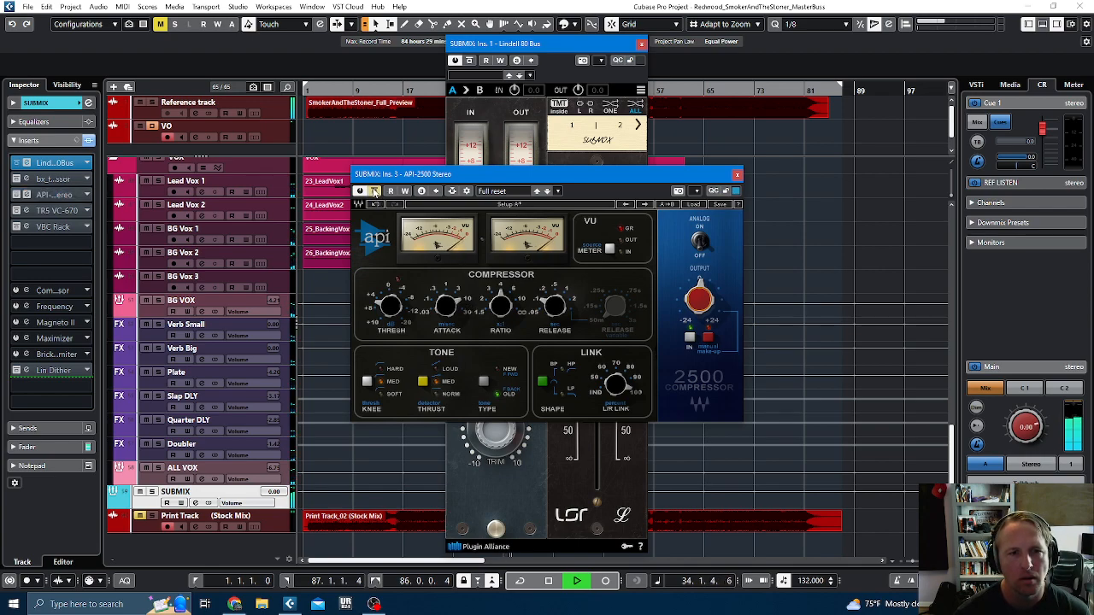
# Step: Switch the API-2500 in and out during playback to judge its effect on the mix, leaving it bypassed
pyautogui.click(375, 191)
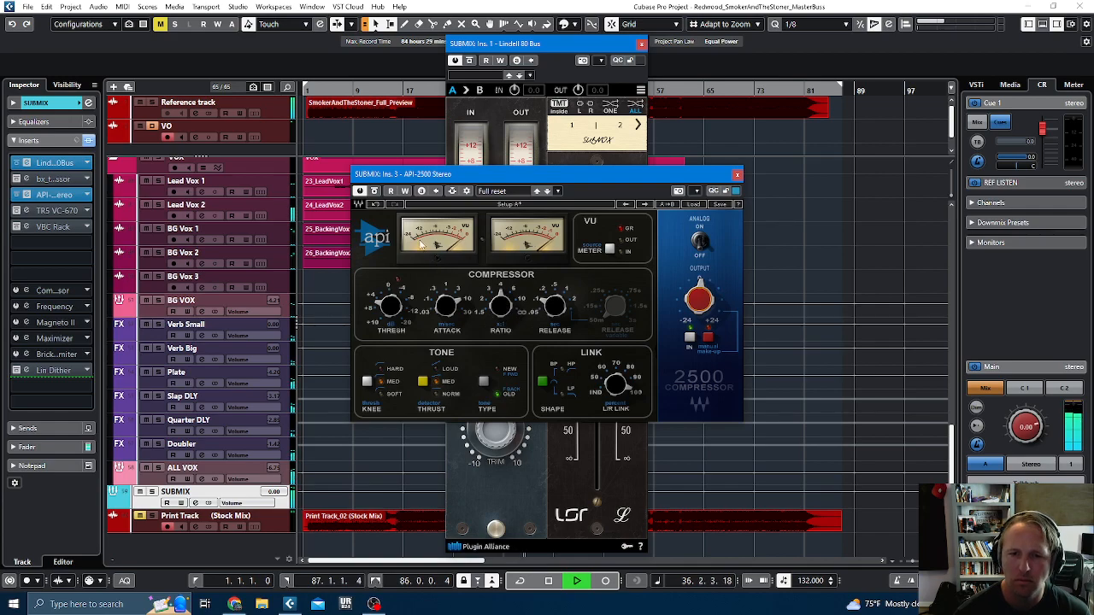
pyautogui.click(375, 192)
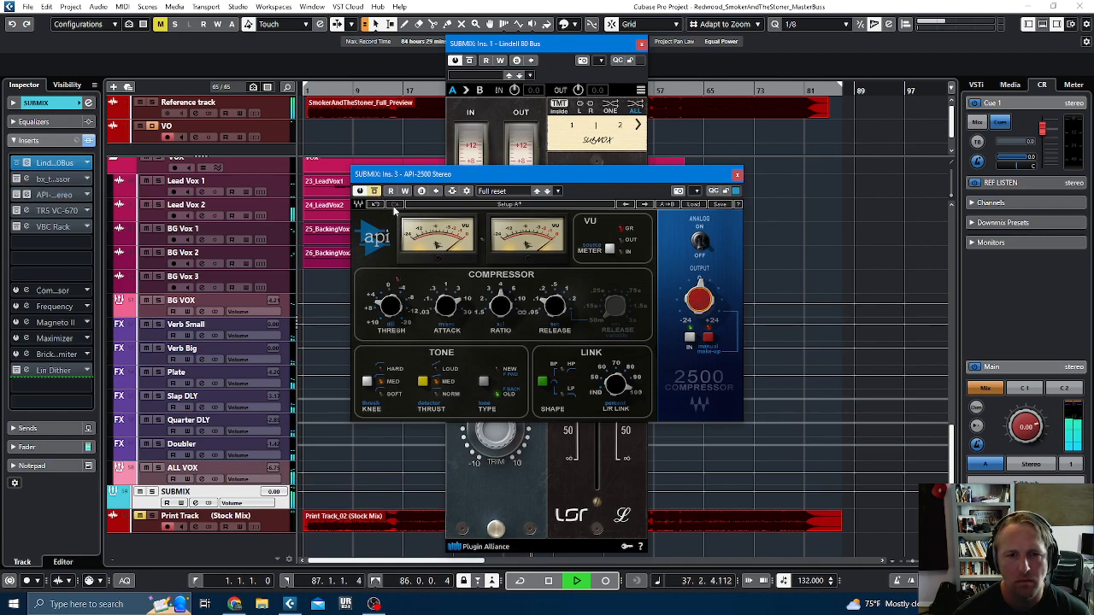
pyautogui.click(374, 191)
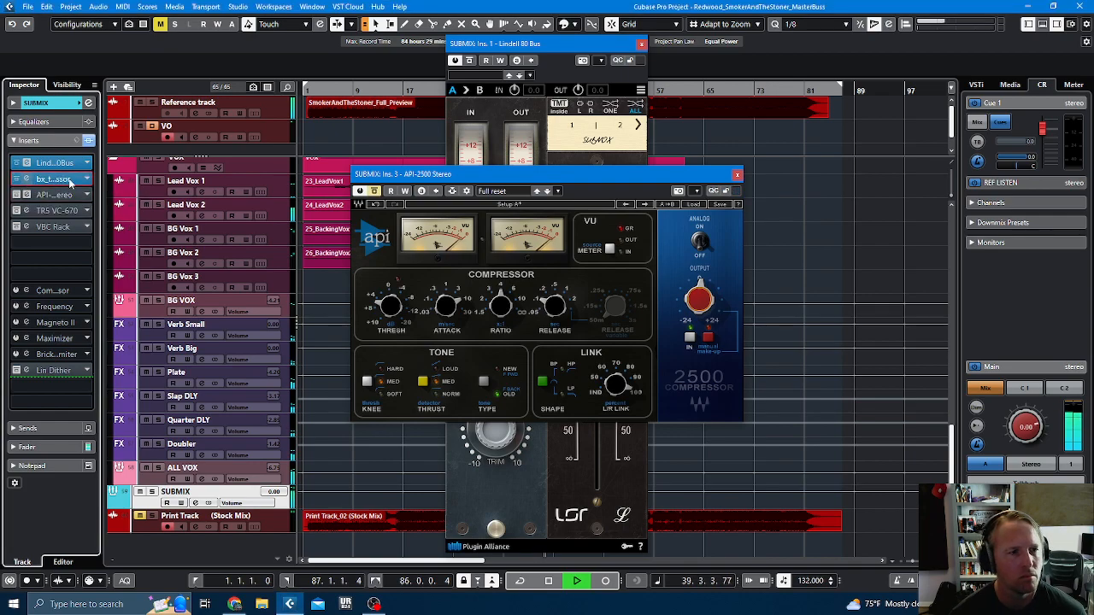
# Step: Audition the bx_townhouse Buss Compressor in place of the API-2500, close its window and switch back to the API-2500 for comparison
pyautogui.click(64, 180)
pyautogui.moveTo(643, 265)
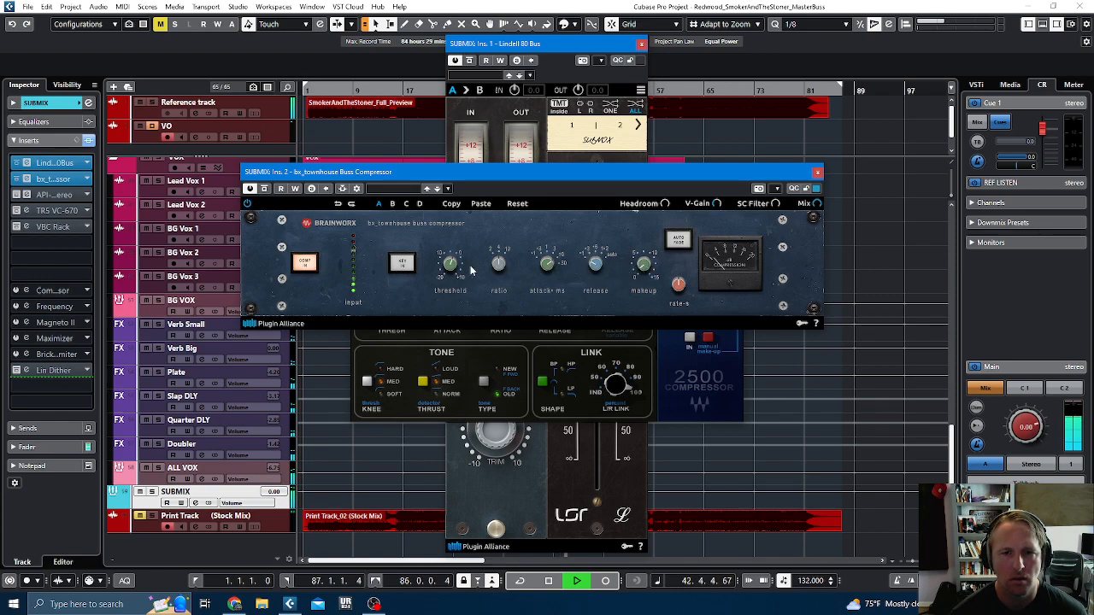
pyautogui.click(817, 171)
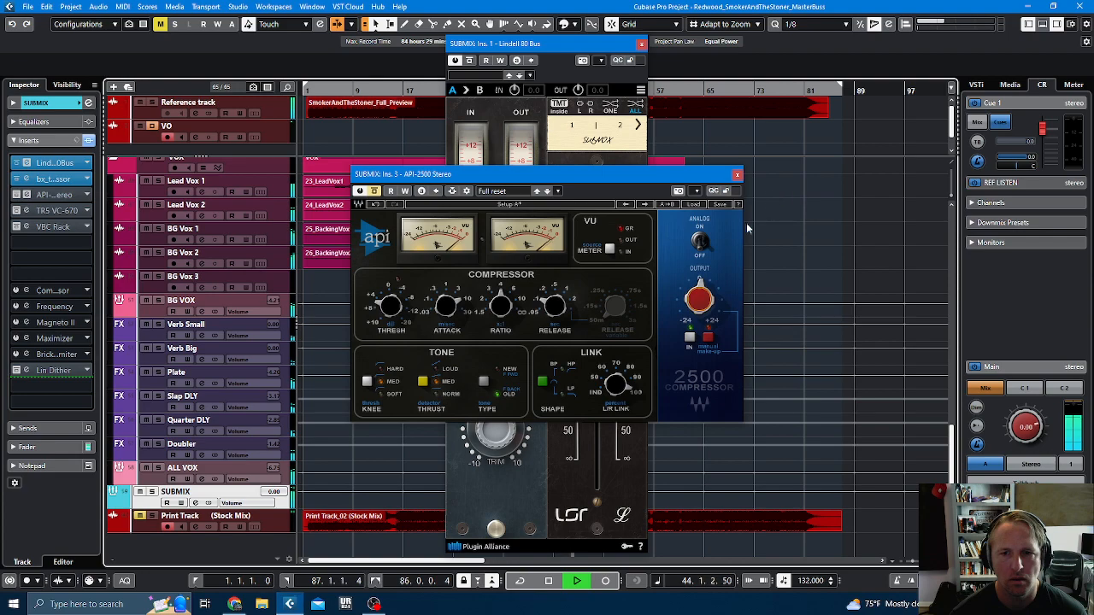
pyautogui.click(19, 197)
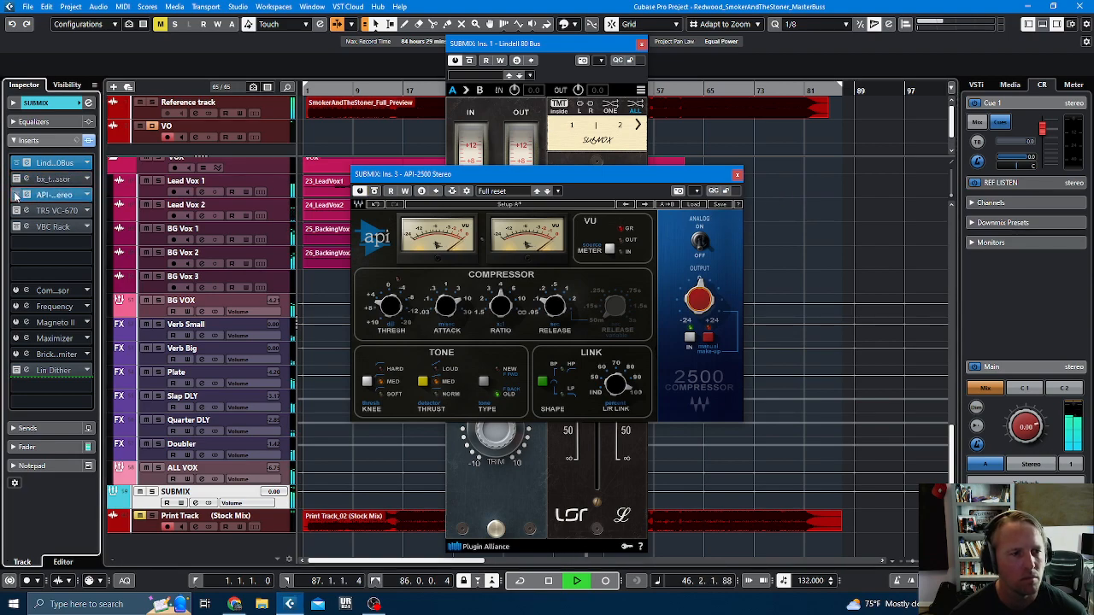
pyautogui.press('space')
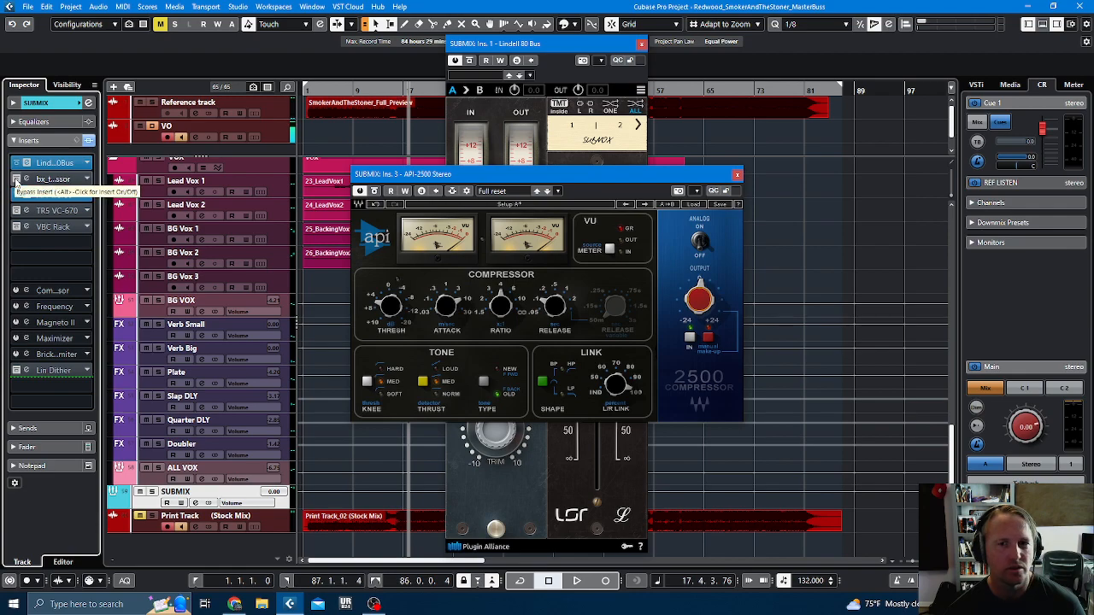
# Step: Activate the bx_townhouse with the API-2500 bypassed, resume playback and spread their two windows apart for direct comparison
pyautogui.click(16, 180)
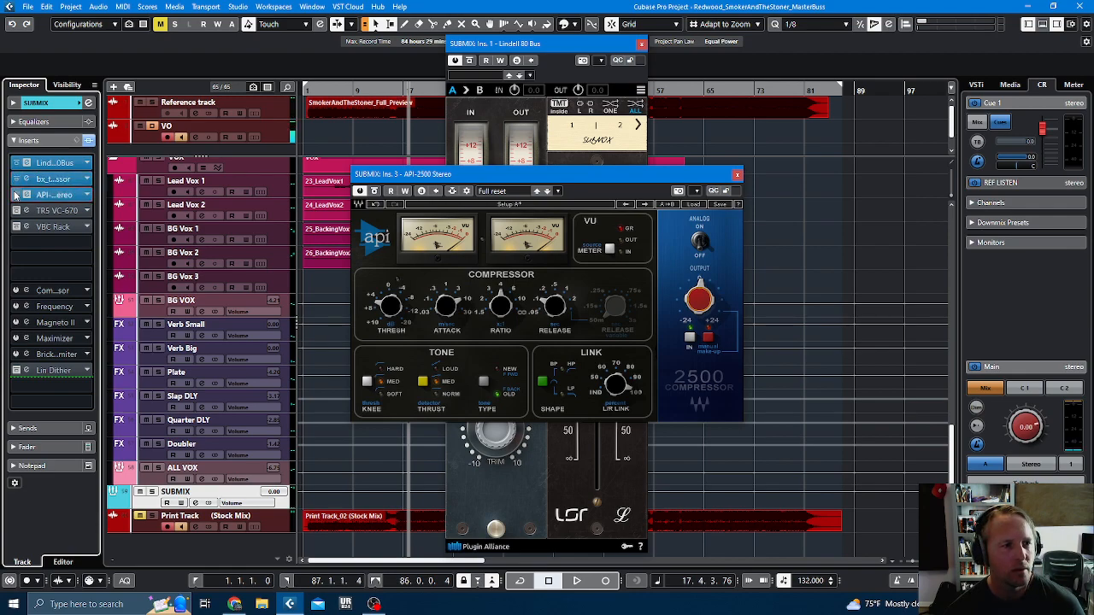
pyautogui.click(16, 196)
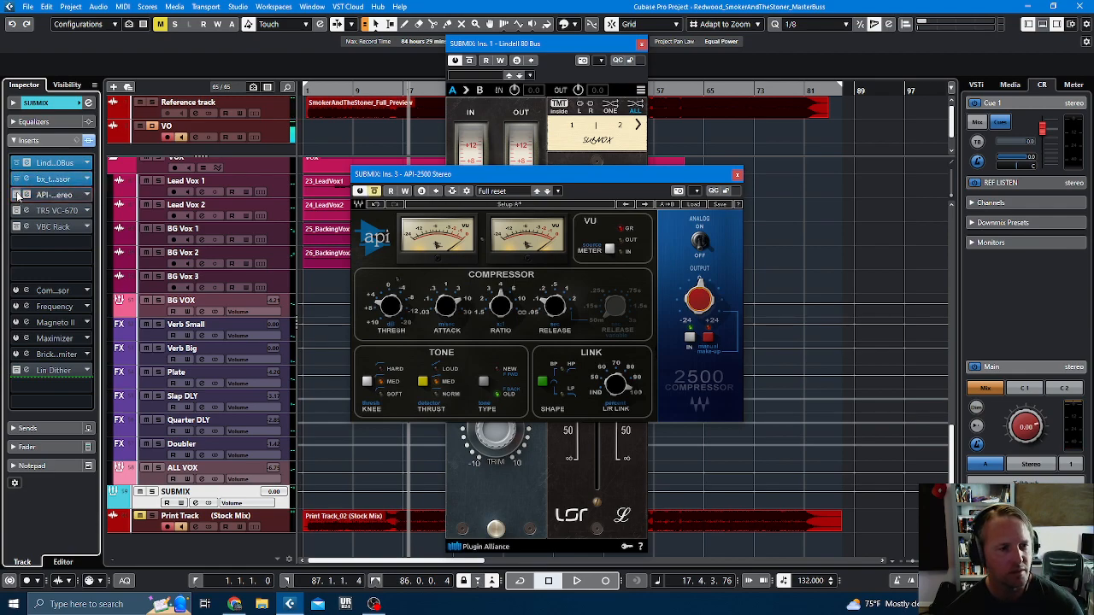
pyautogui.press('space')
pyautogui.click(16, 195)
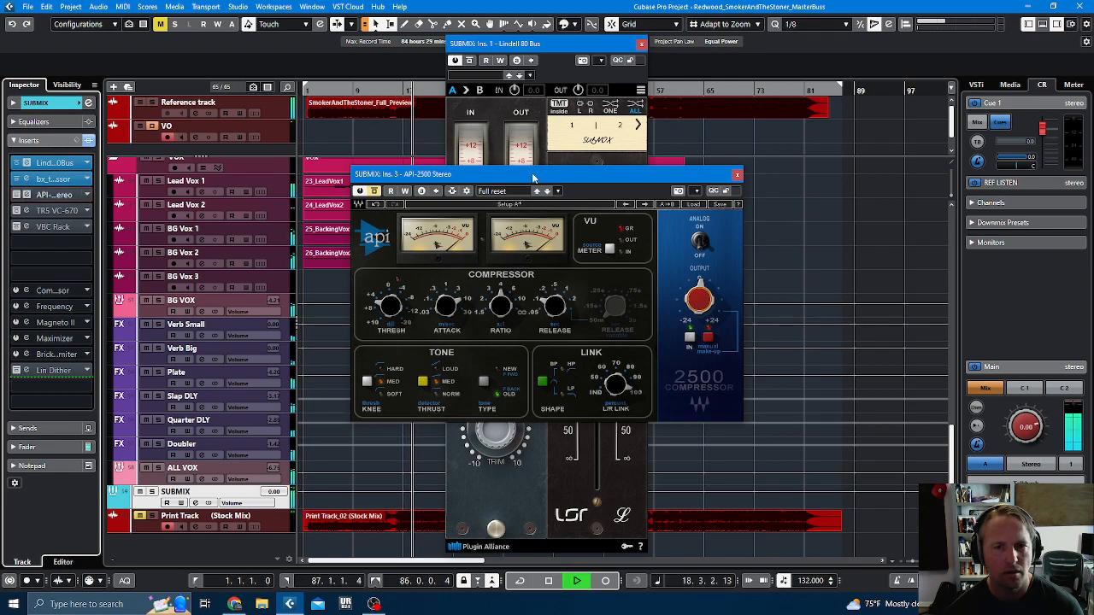
pyautogui.click(74, 180)
pyautogui.moveTo(434, 181); pyautogui.dragTo(278, 141)
pyautogui.moveTo(696, 174); pyautogui.dragTo(859, 161)
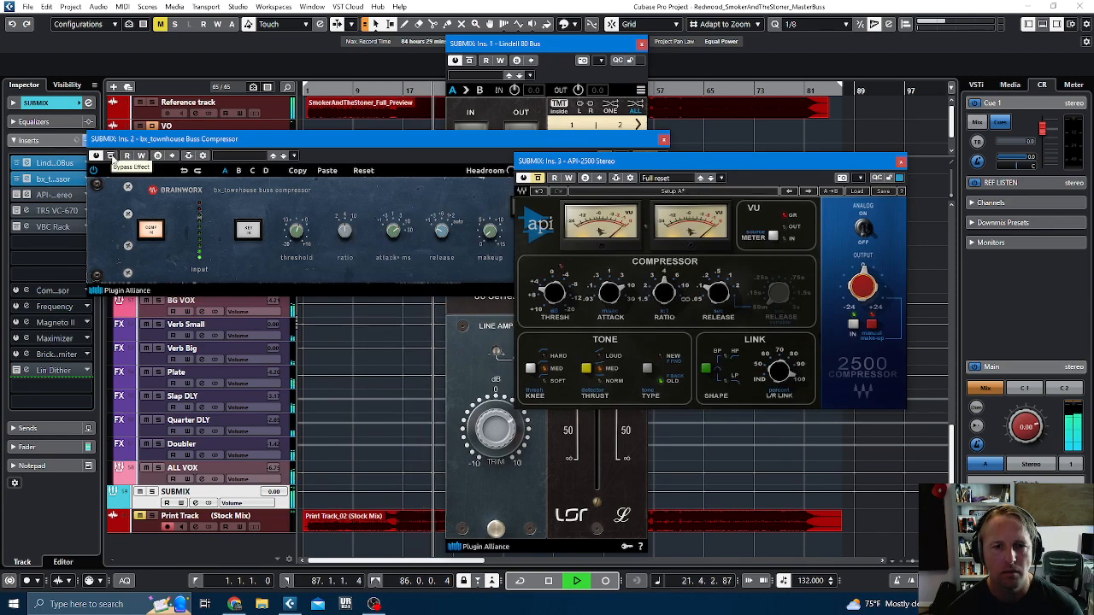
# Step: Alternate between the API-2500 and bx_townhouse during playback, checking the API-2500 threshold, and stop with both compressors bypassed
pyautogui.click(111, 157)
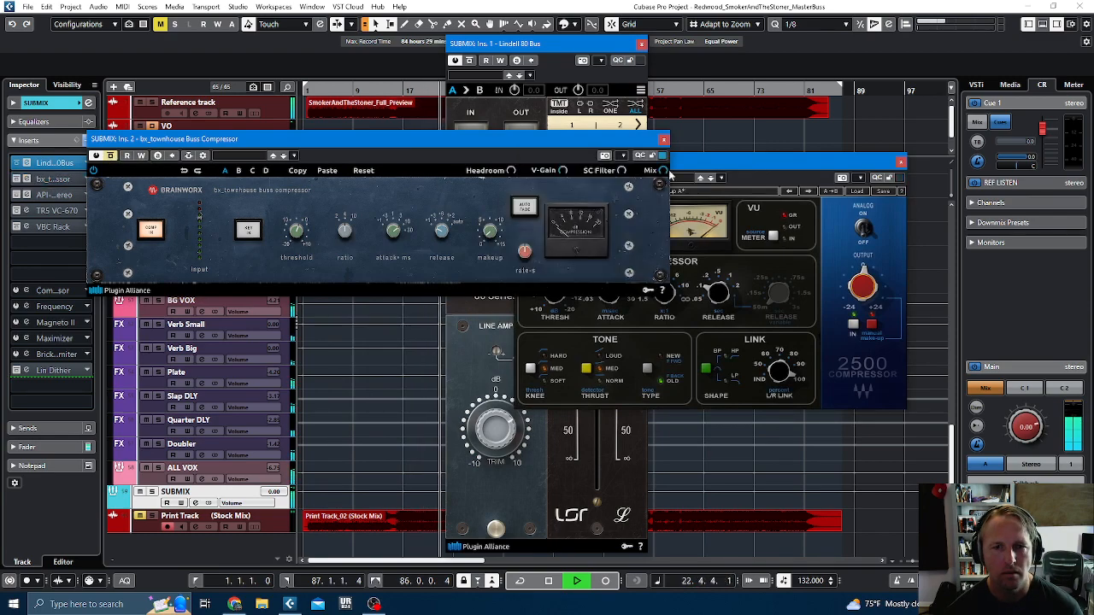
pyautogui.click(677, 179)
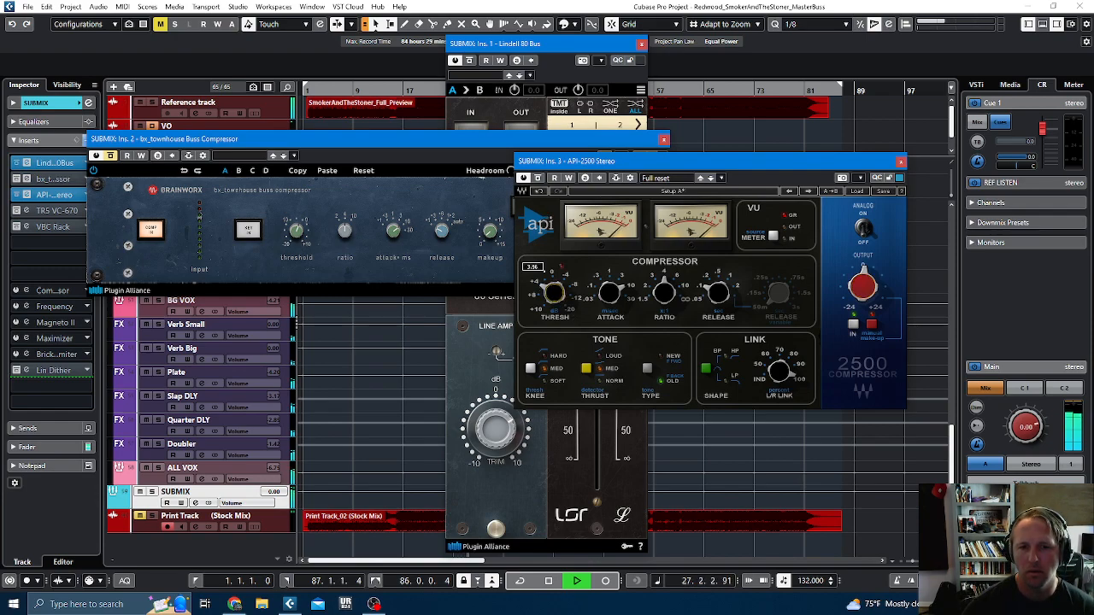
pyautogui.click(555, 295)
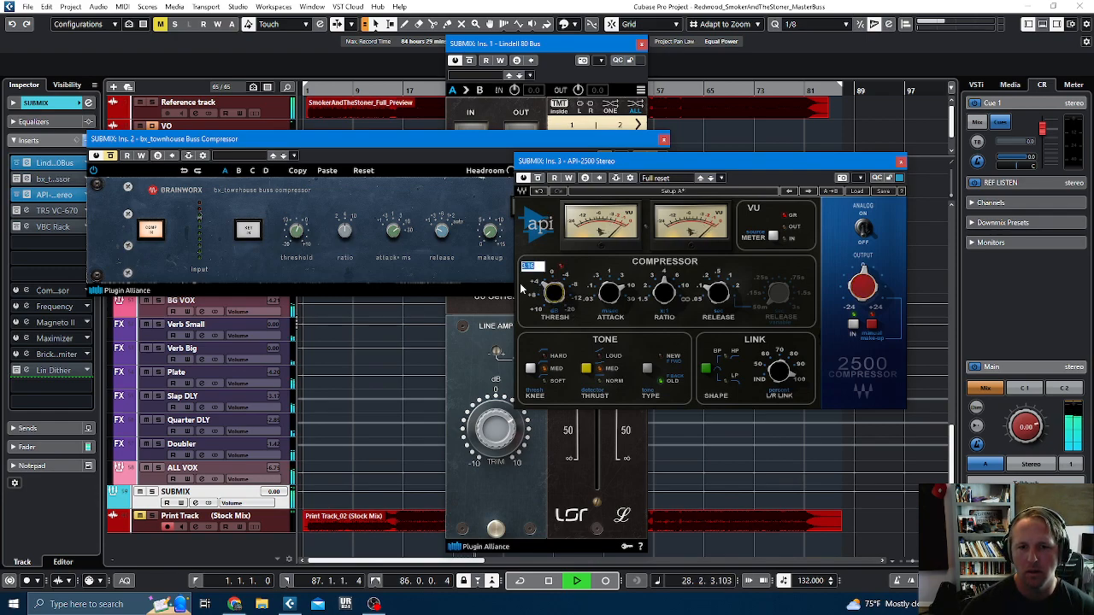
pyautogui.moveTo(544, 295); pyautogui.dragTo(543, 297)
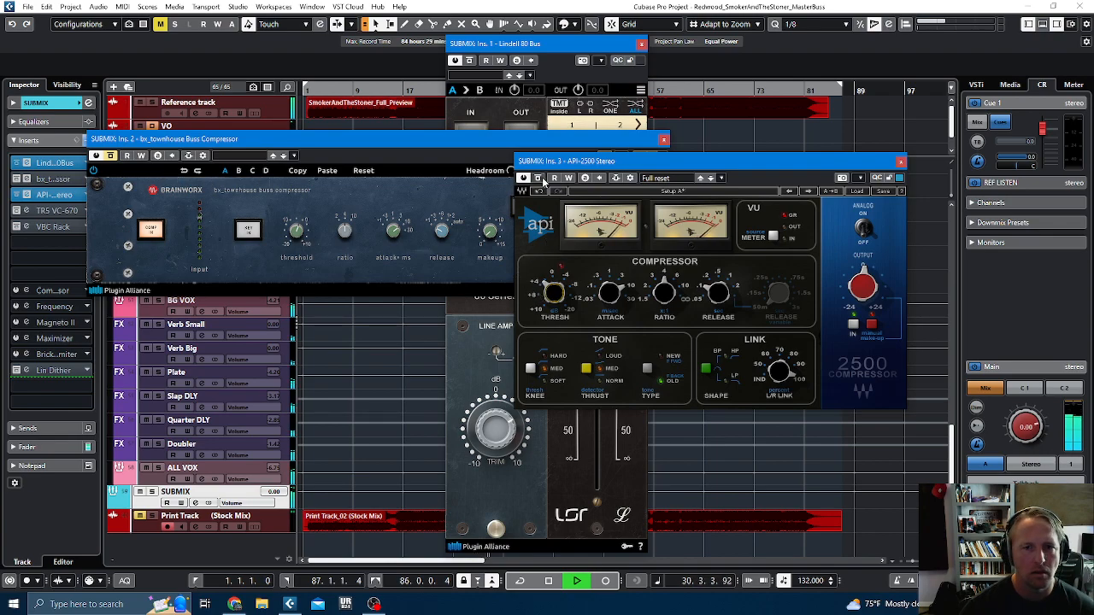
pyautogui.click(121, 163)
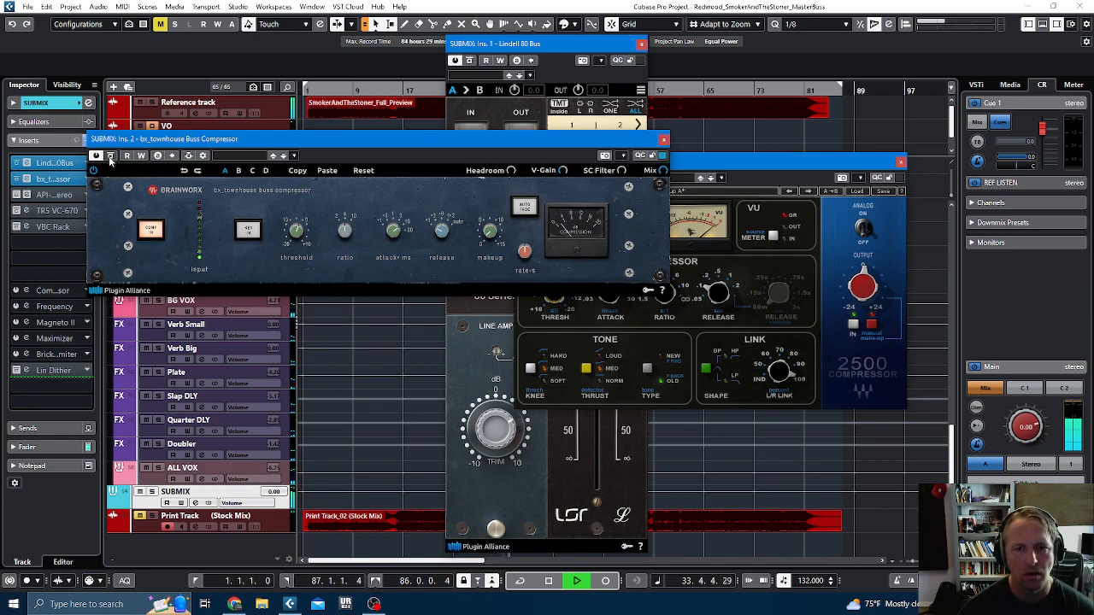
pyautogui.click(706, 175)
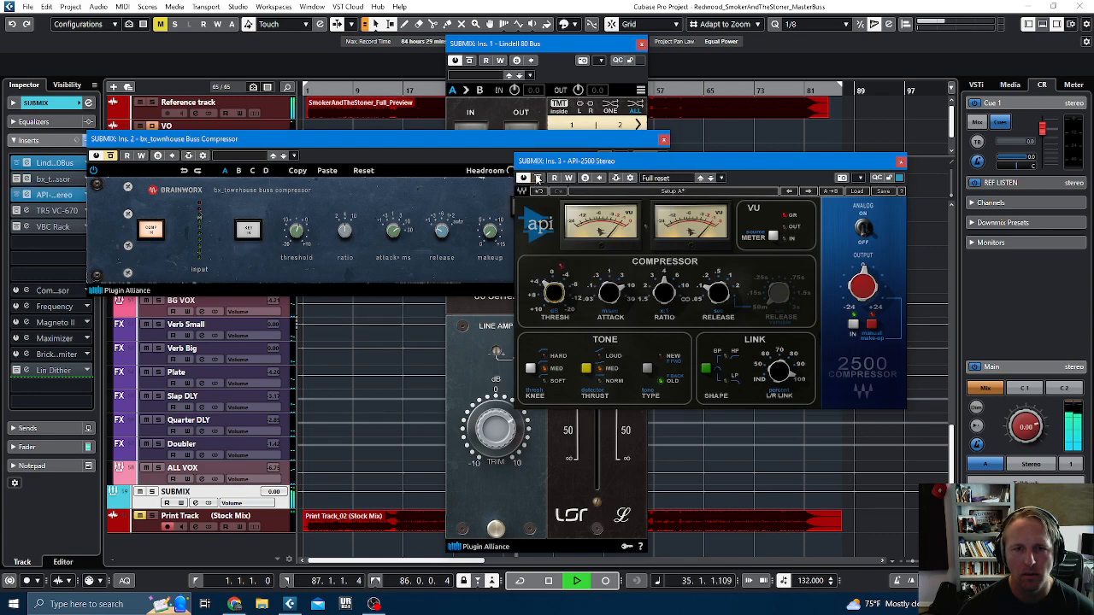
pyautogui.press('space')
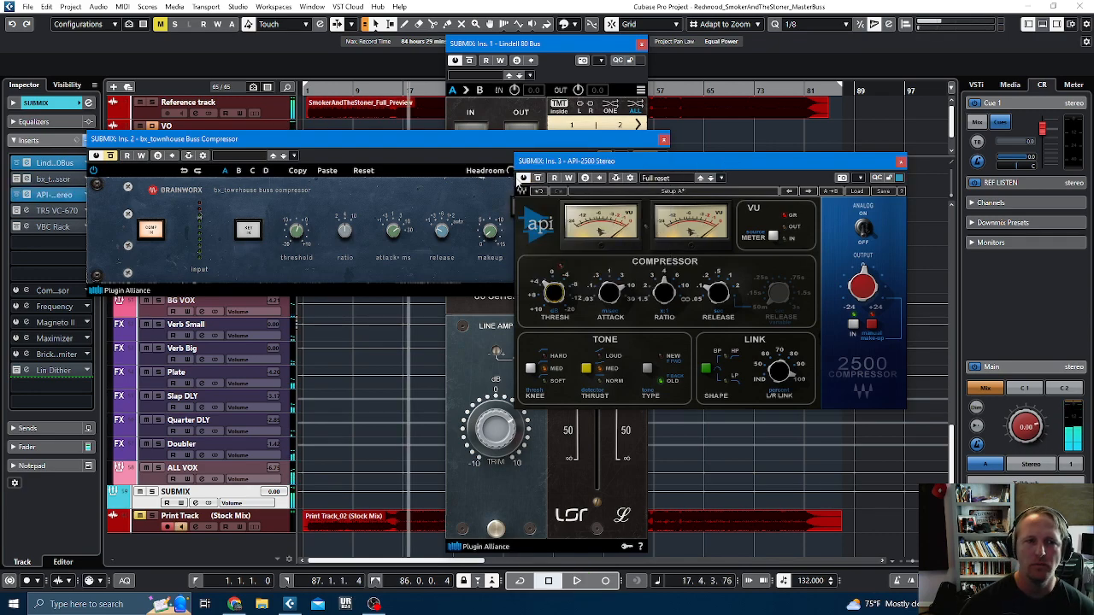
pyautogui.click(539, 178)
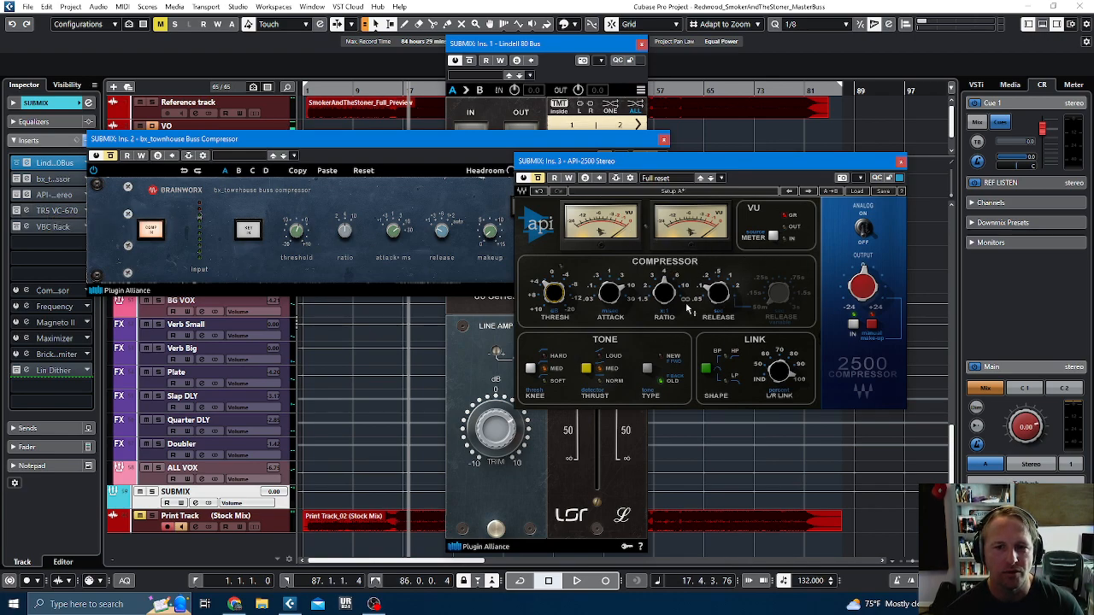
# Step: Open and activate the TR5 VC-670, and adjust its left time constant and threshold while the mix plays
pyautogui.click(49, 210)
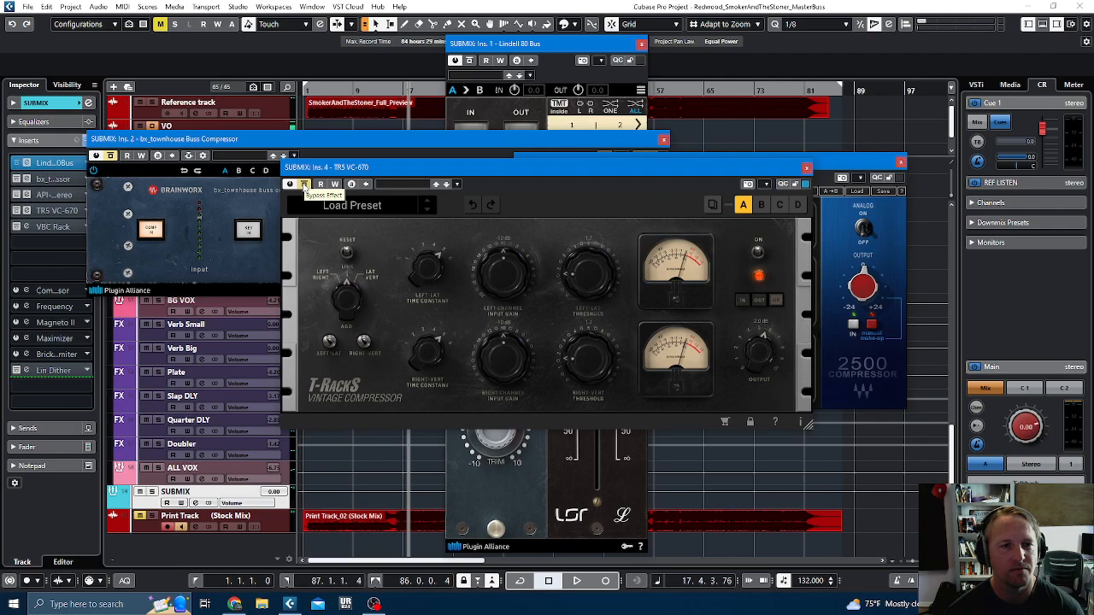
pyautogui.press('space')
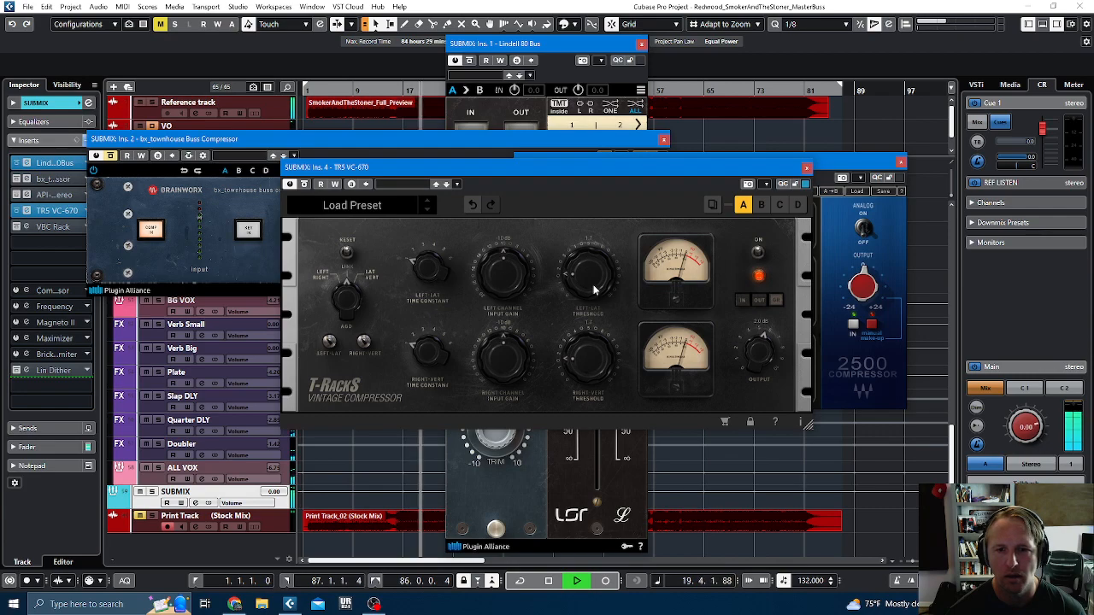
pyautogui.moveTo(588, 284); pyautogui.dragTo(596, 263)
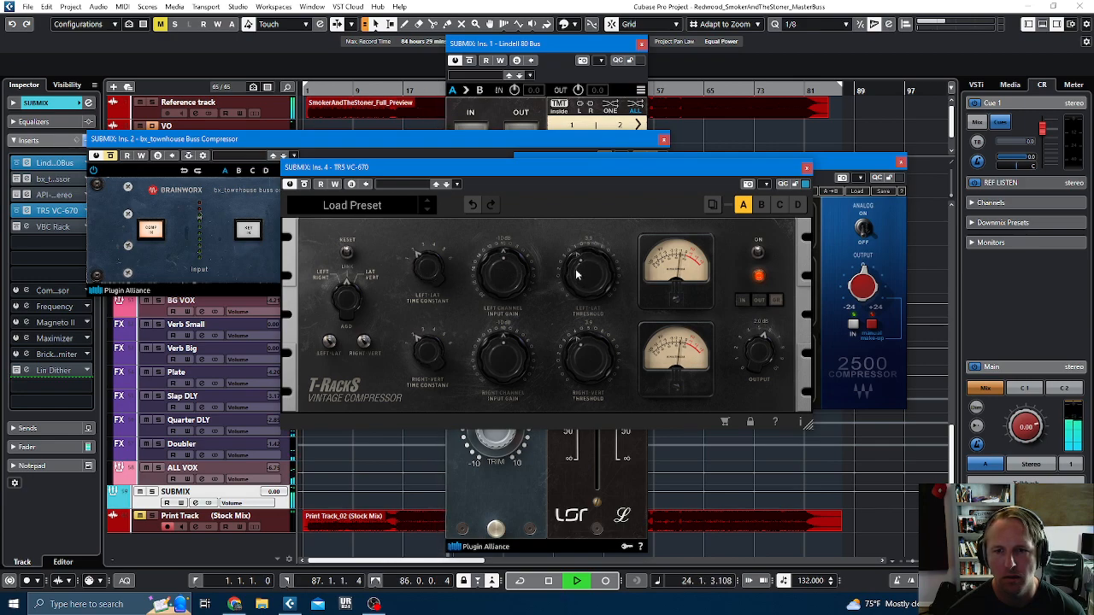
pyautogui.moveTo(429, 268); pyautogui.dragTo(426, 303)
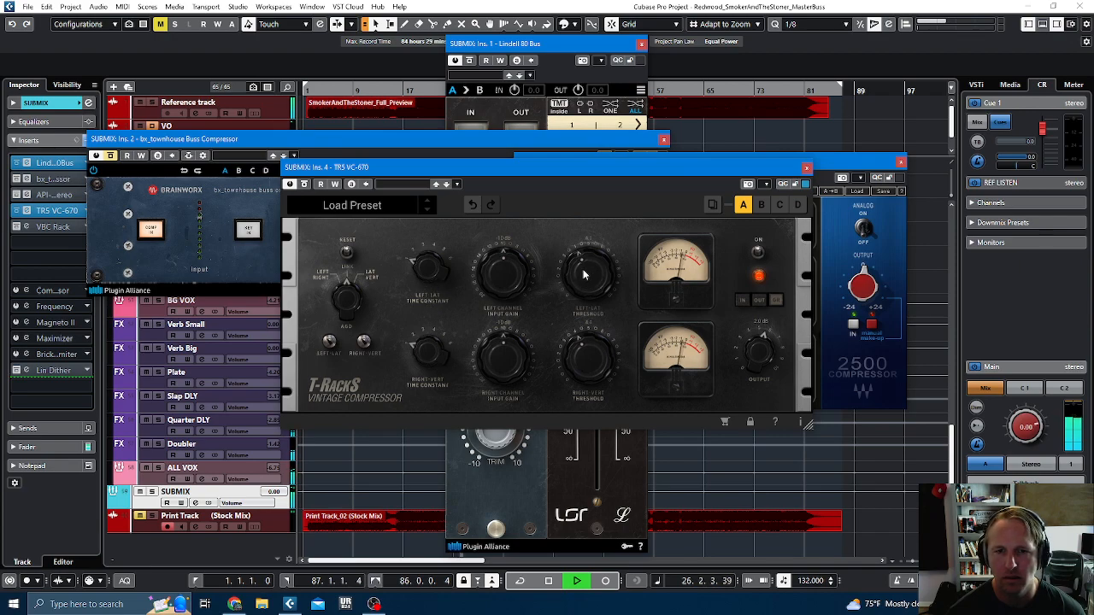
pyautogui.moveTo(585, 274); pyautogui.dragTo(587, 272)
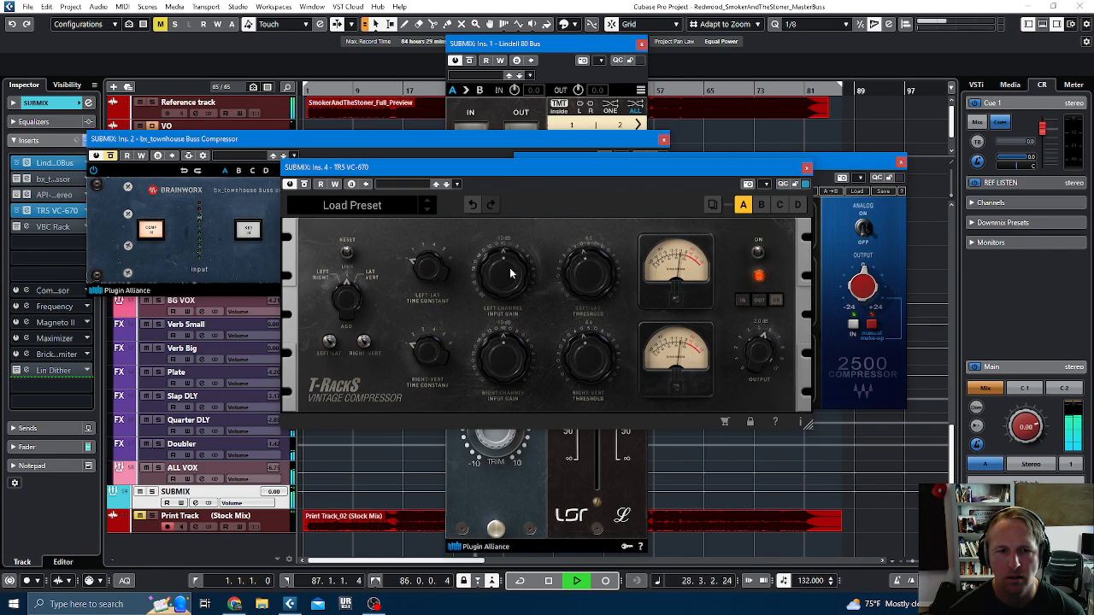
# Step: Trim the VC-670 output gain while comparing the bypassed and active levels during playback
pyautogui.click(304, 185)
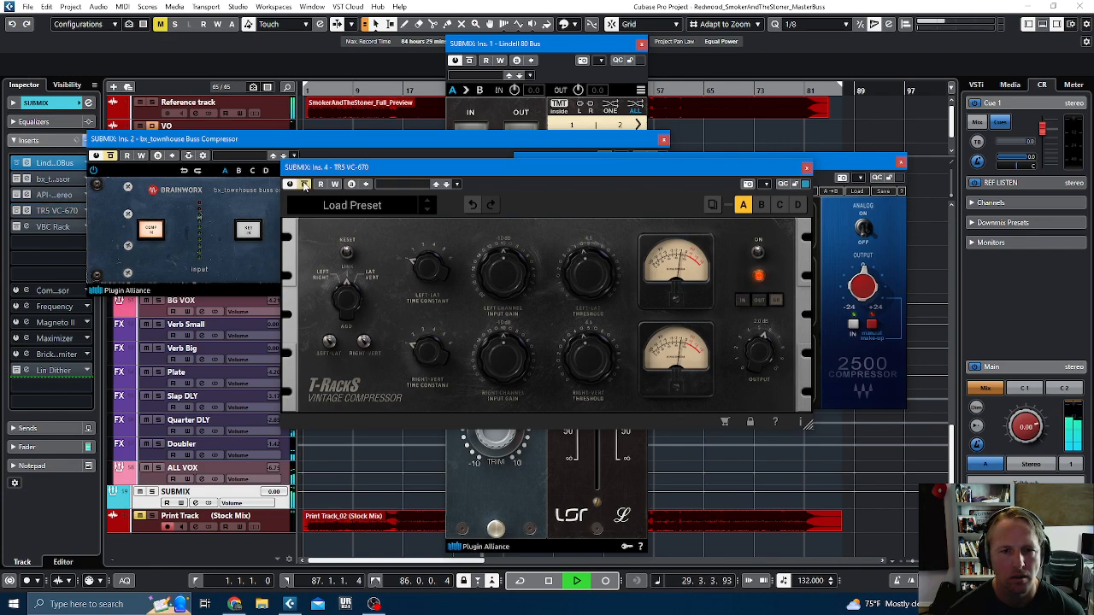
pyautogui.click(305, 184)
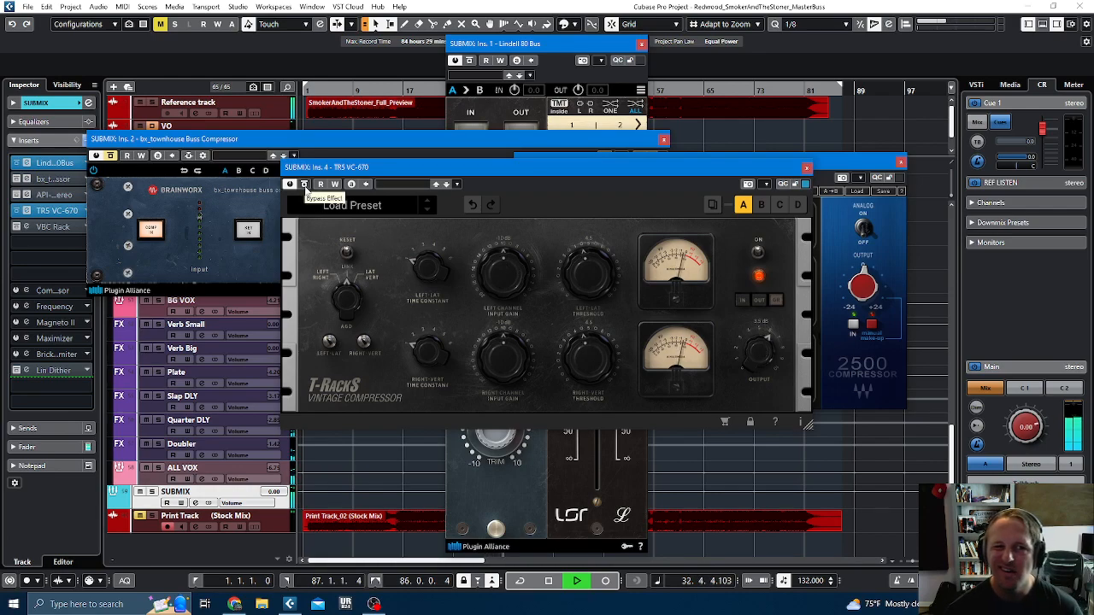
pyautogui.click(304, 185)
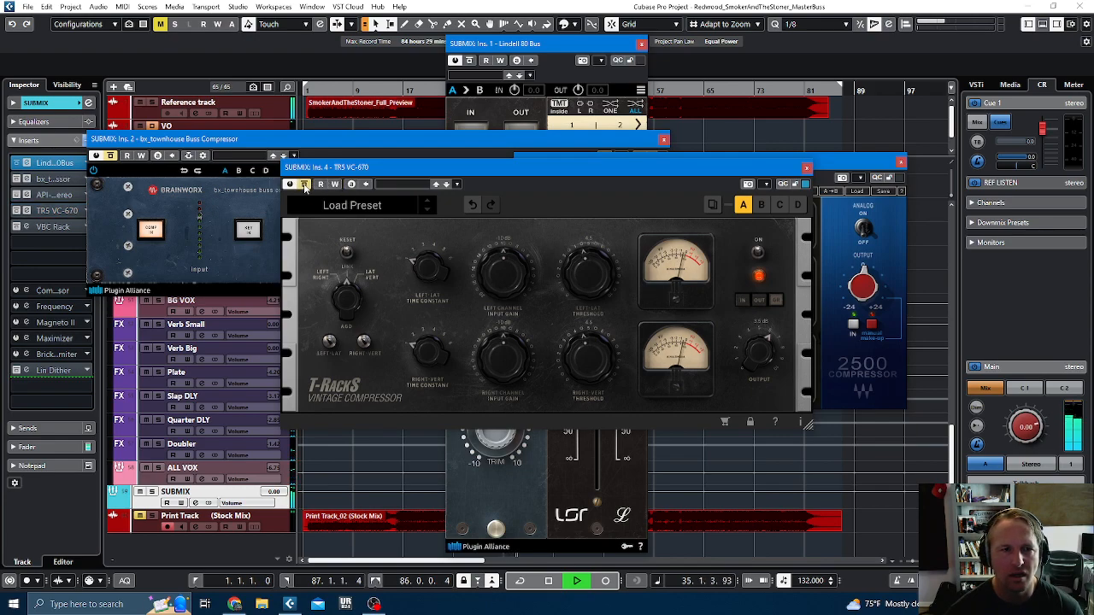
pyautogui.click(304, 184)
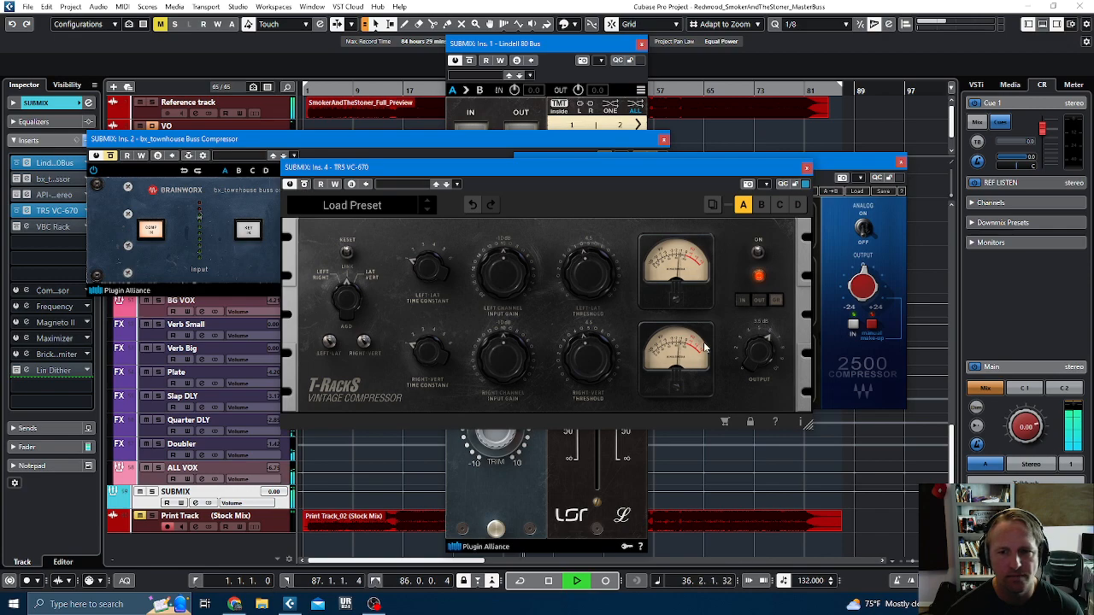
pyautogui.moveTo(761, 352); pyautogui.dragTo(761, 355)
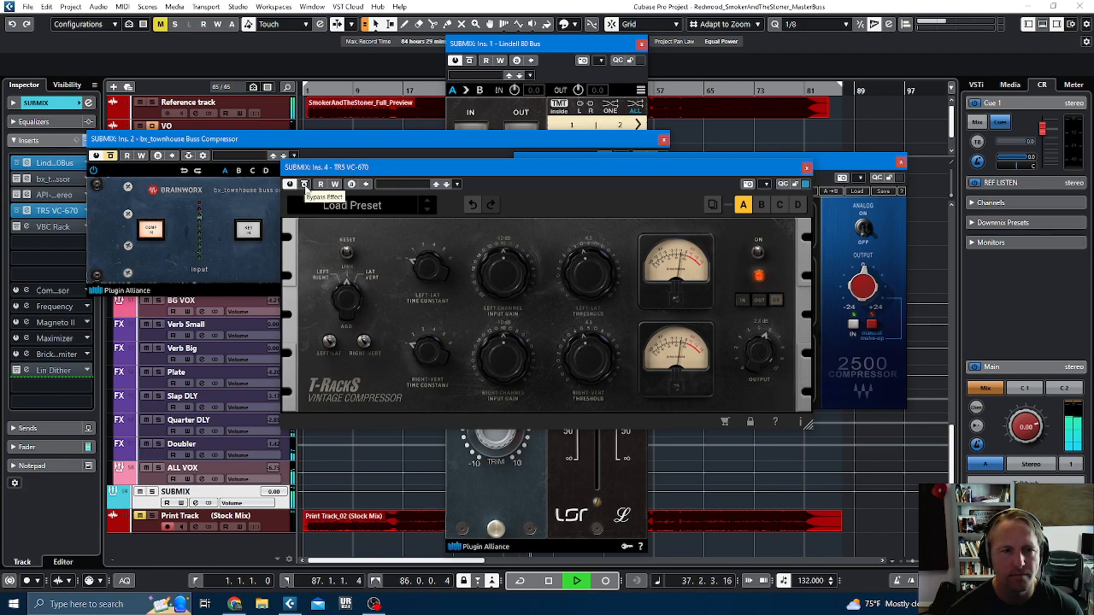
pyautogui.click(305, 185)
pyautogui.click(304, 185)
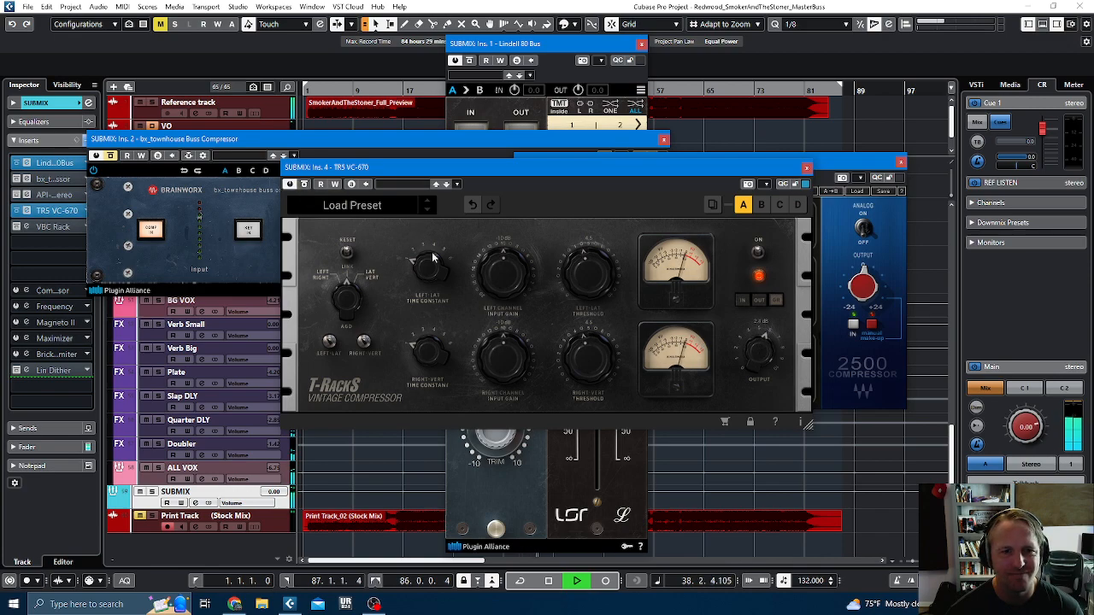
# Step: Stop playback, bypass the VC-670 and close its window
pyautogui.press('space')
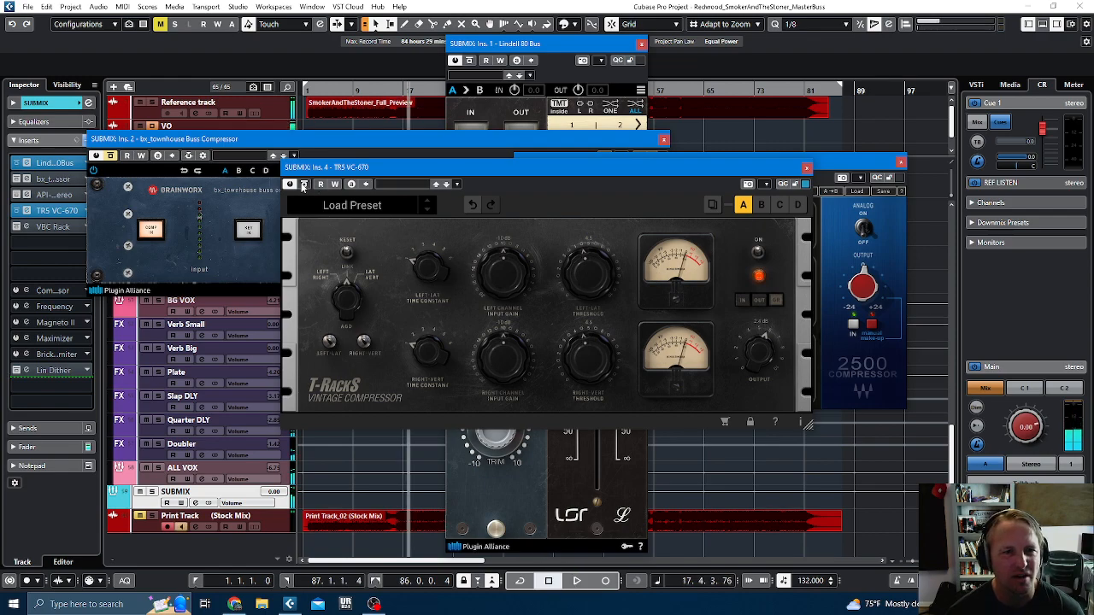
pyautogui.click(304, 185)
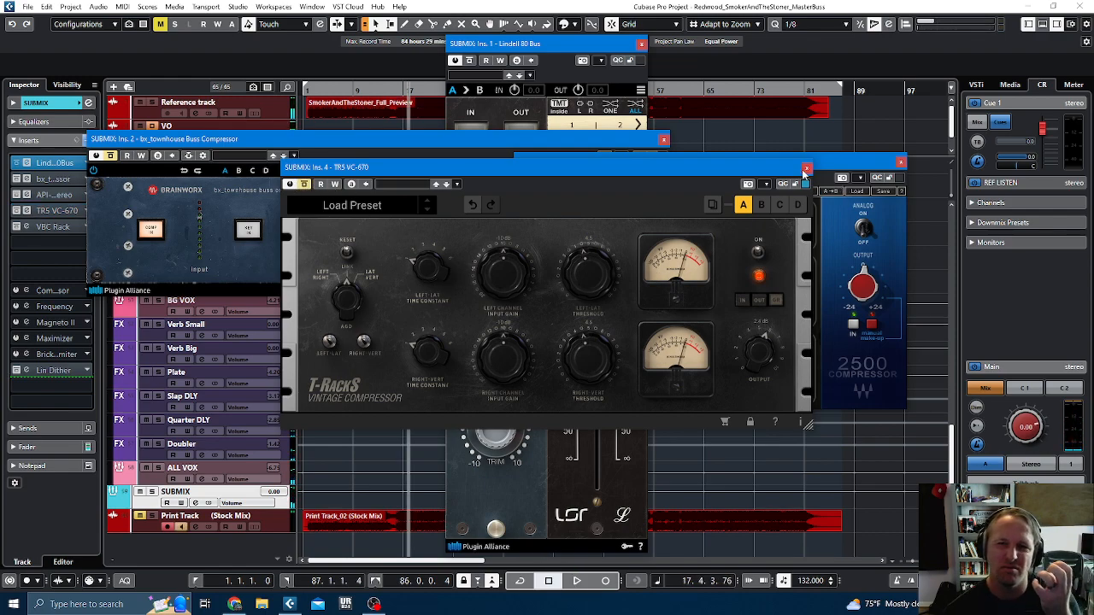
pyautogui.click(806, 169)
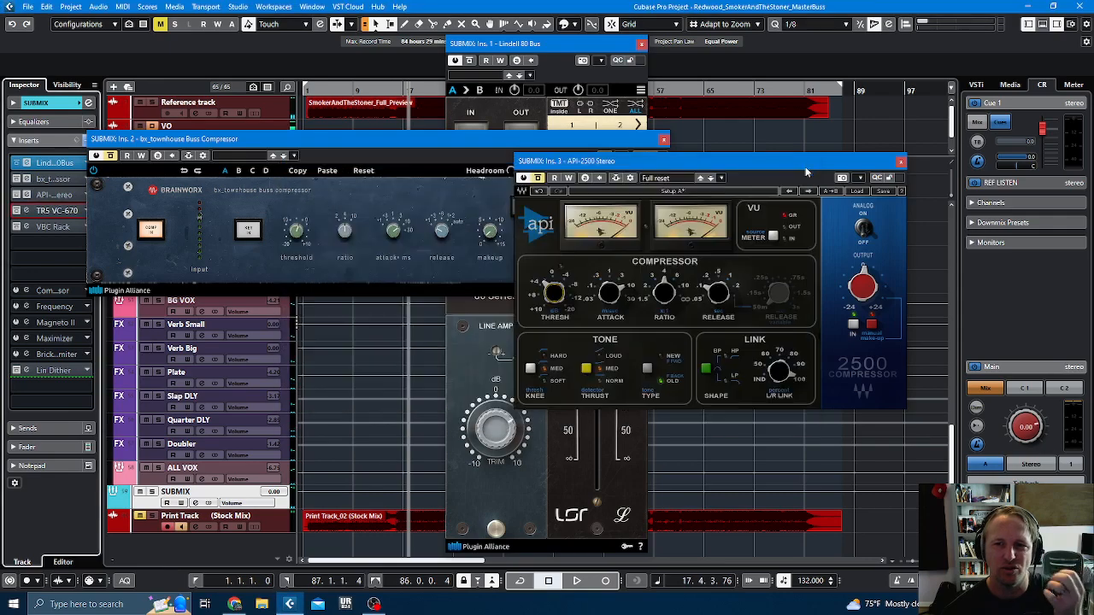
# Step: Open the VBC Rack, power on its FG-Grey compressor and set the ratio to 4.0 while the mix plays
pyautogui.click(53, 227)
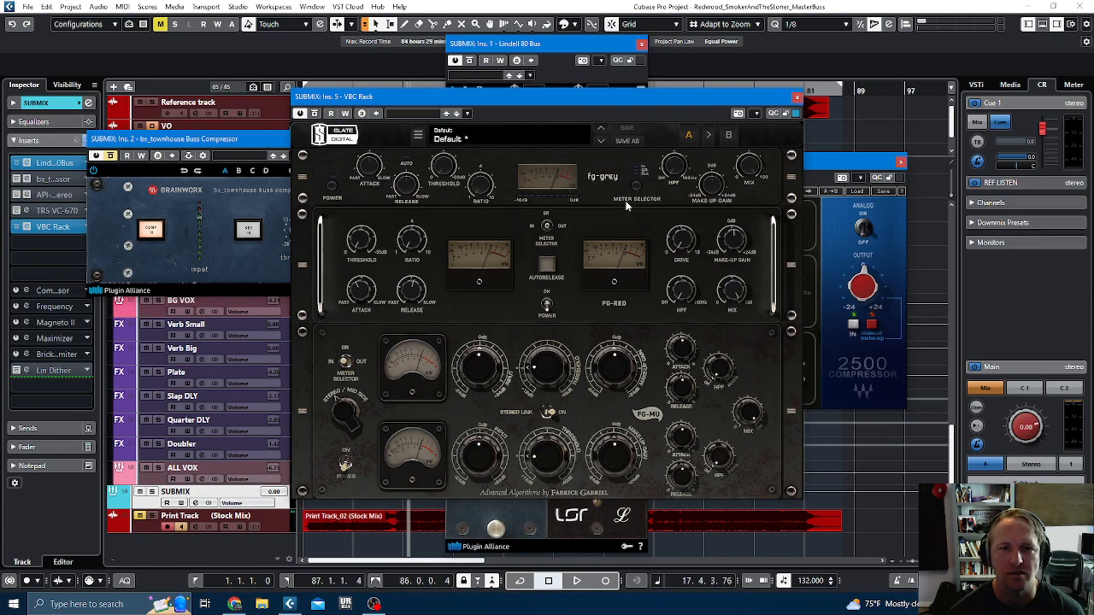
pyautogui.click(333, 188)
pyautogui.press('space')
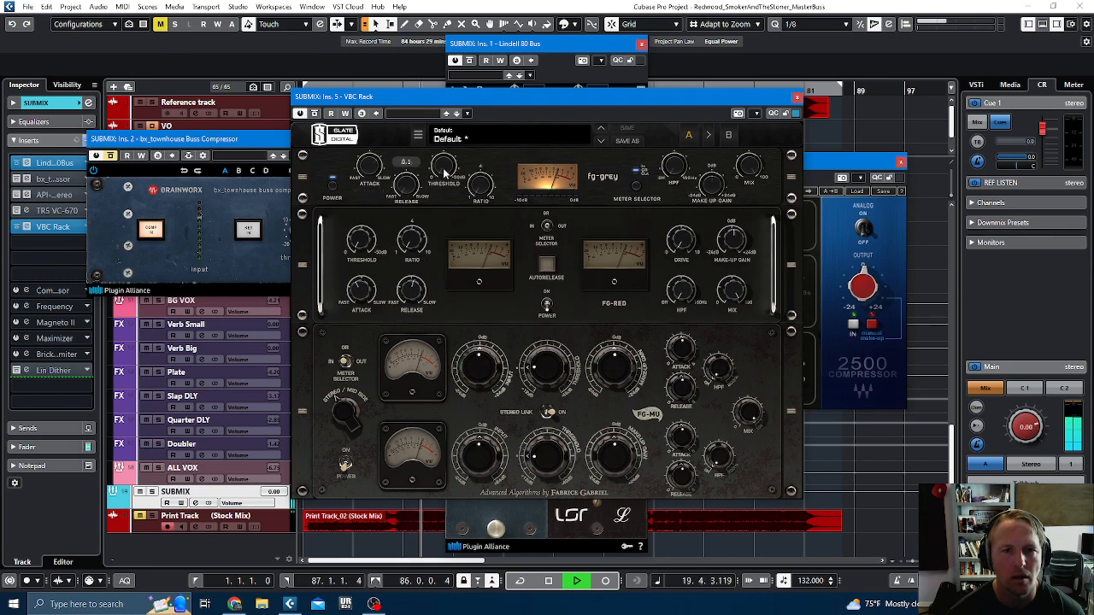
pyautogui.moveTo(481, 166); pyautogui.dragTo(481, 107)
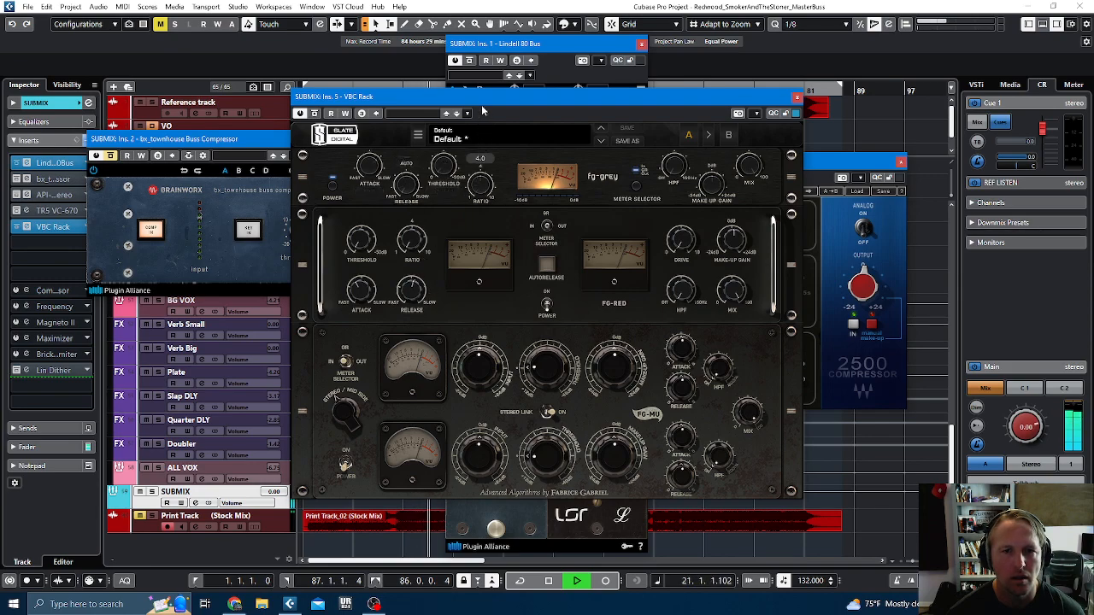
# Step: Adjust the FG-Grey threshold and set its make-up gain to 1.6 dB, comparing the result with the rack bypassed
pyautogui.moveTo(444, 167); pyautogui.dragTo(448, 148)
pyautogui.moveTo(715, 194); pyautogui.dragTo(714, 186)
pyautogui.click(314, 114)
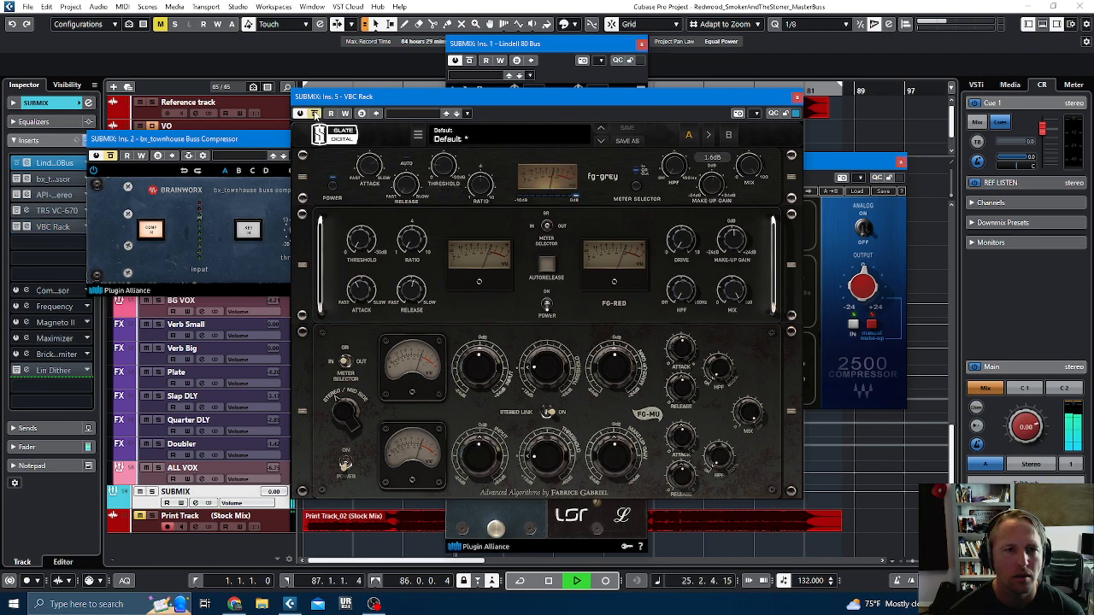
pyautogui.click(314, 113)
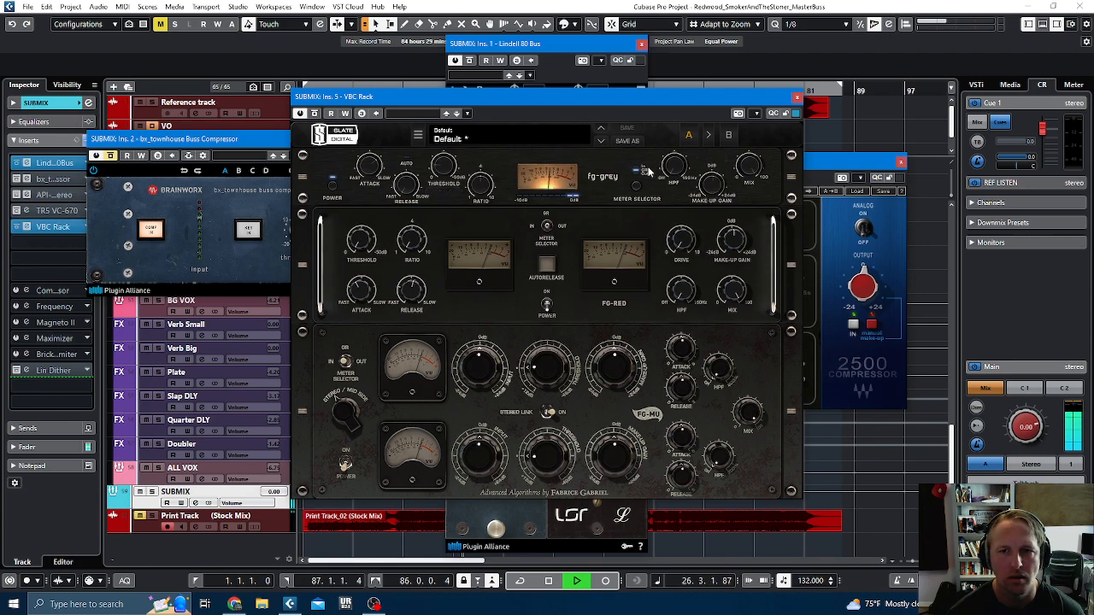
# Step: Set the FG-Grey threshold to about -10.7 dB and its make-up gain to 0.5 dB, and compare with bypass
pyautogui.moveTo(438, 169); pyautogui.dragTo(442, 165)
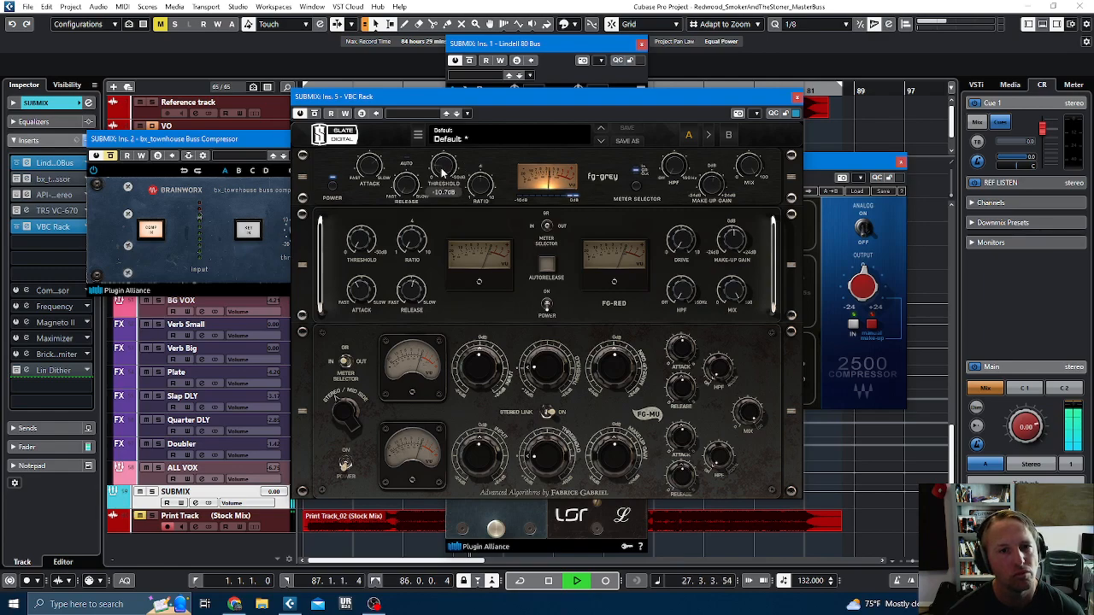
pyautogui.moveTo(713, 185); pyautogui.dragTo(713, 187)
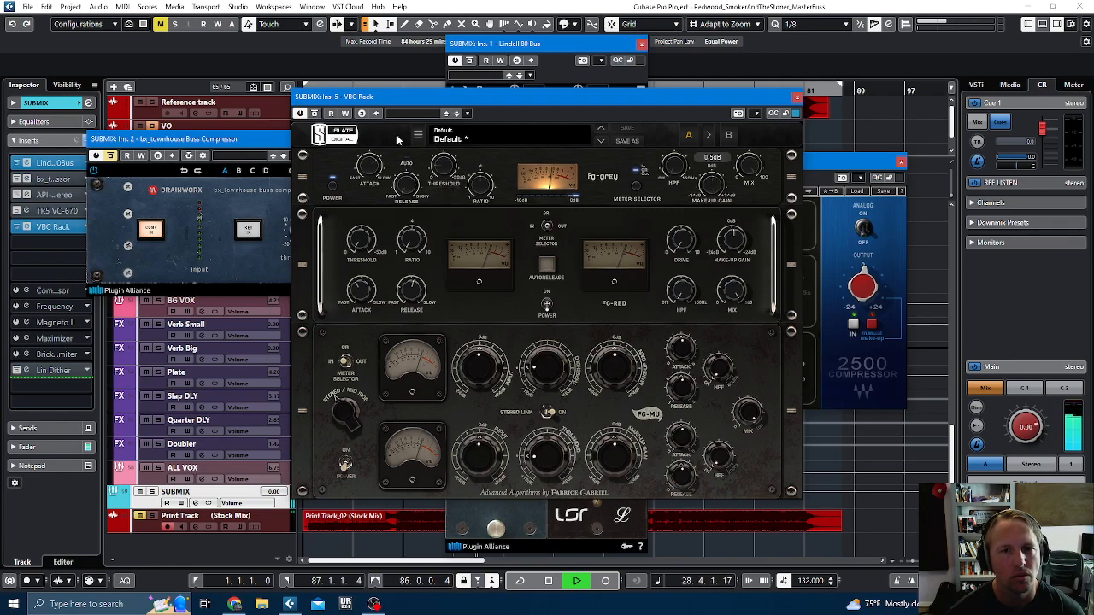
pyautogui.click(315, 114)
pyautogui.click(315, 113)
pyautogui.click(315, 114)
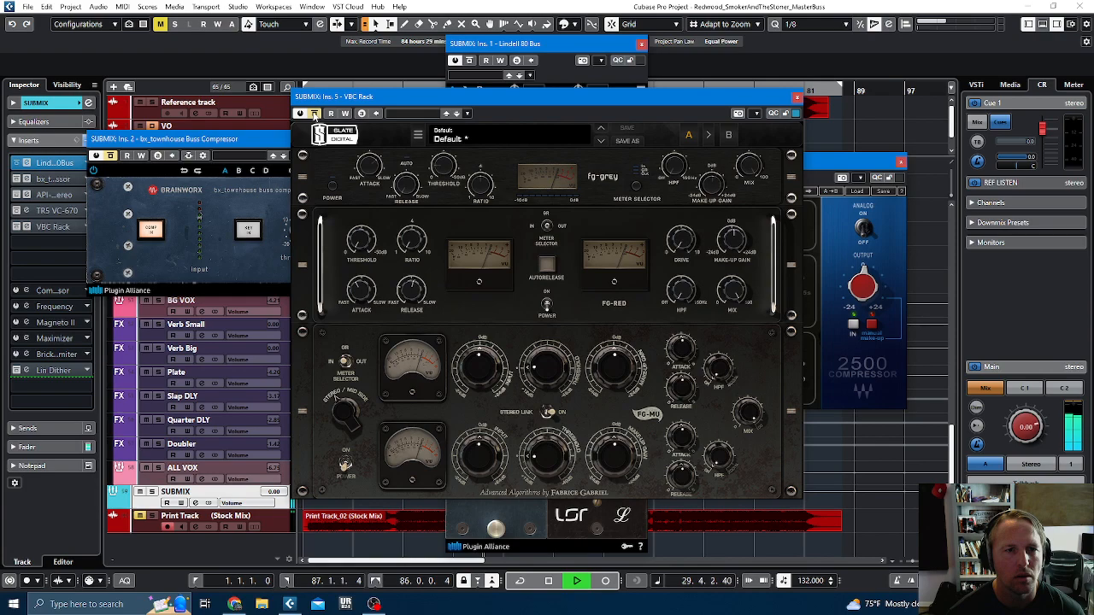
pyautogui.click(314, 113)
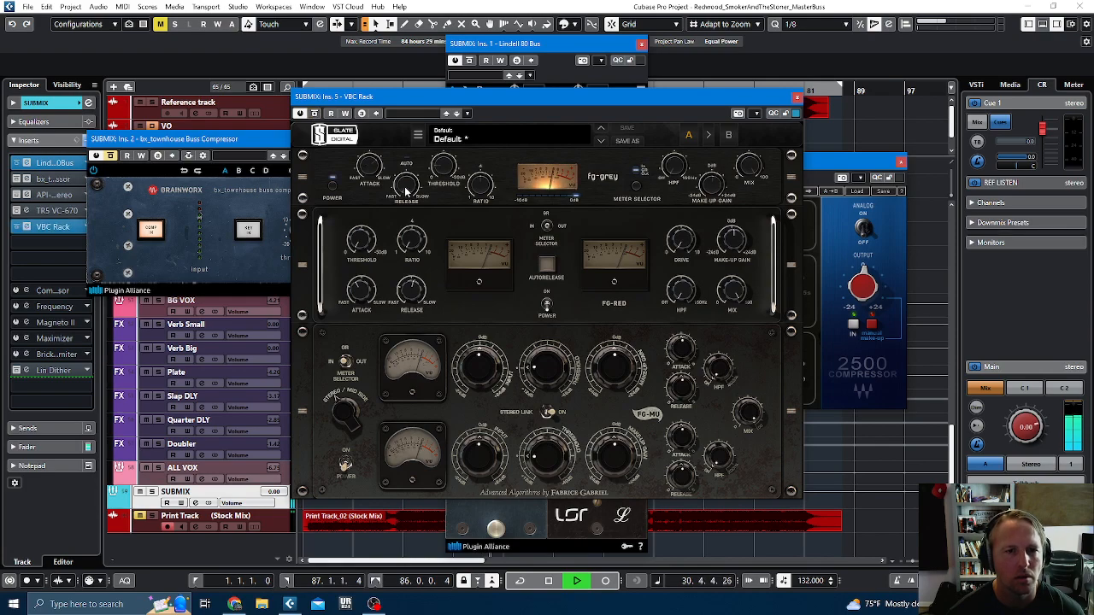
# Step: Alternate the VBC Rack between bypassed and active during playback to judge the FG-Grey's sound and level match
pyautogui.moveTo(365, 174)
pyautogui.click(315, 114)
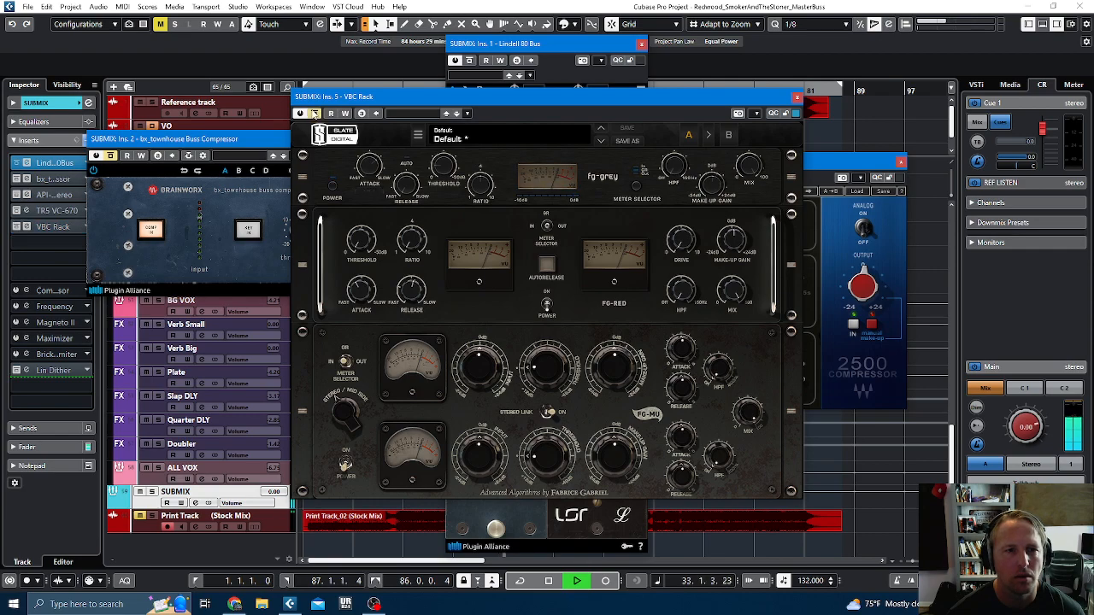
pyautogui.click(314, 114)
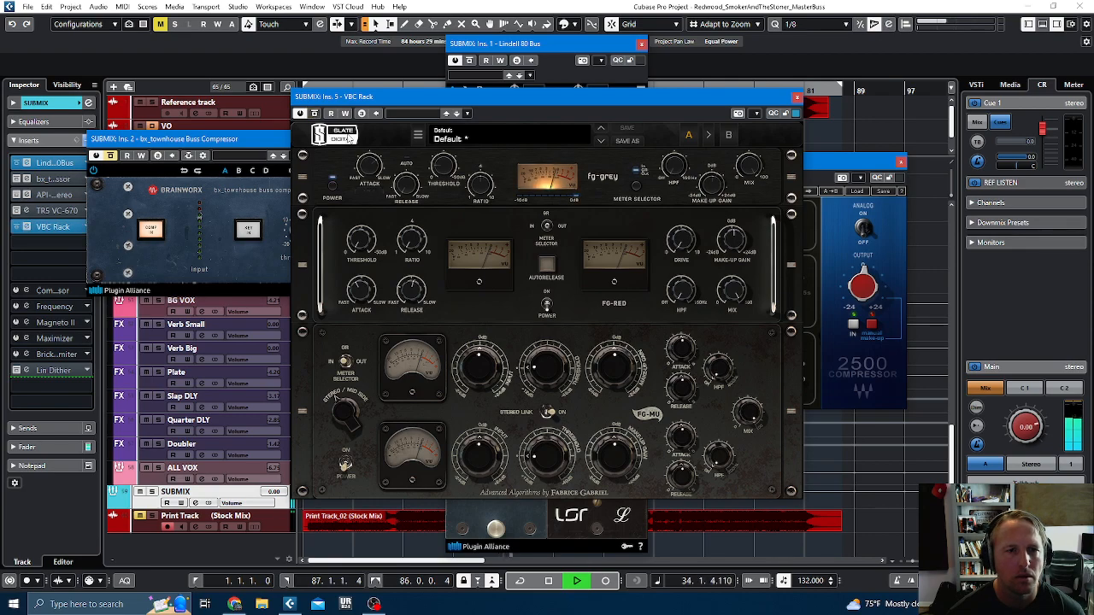
pyautogui.moveTo(370, 165)
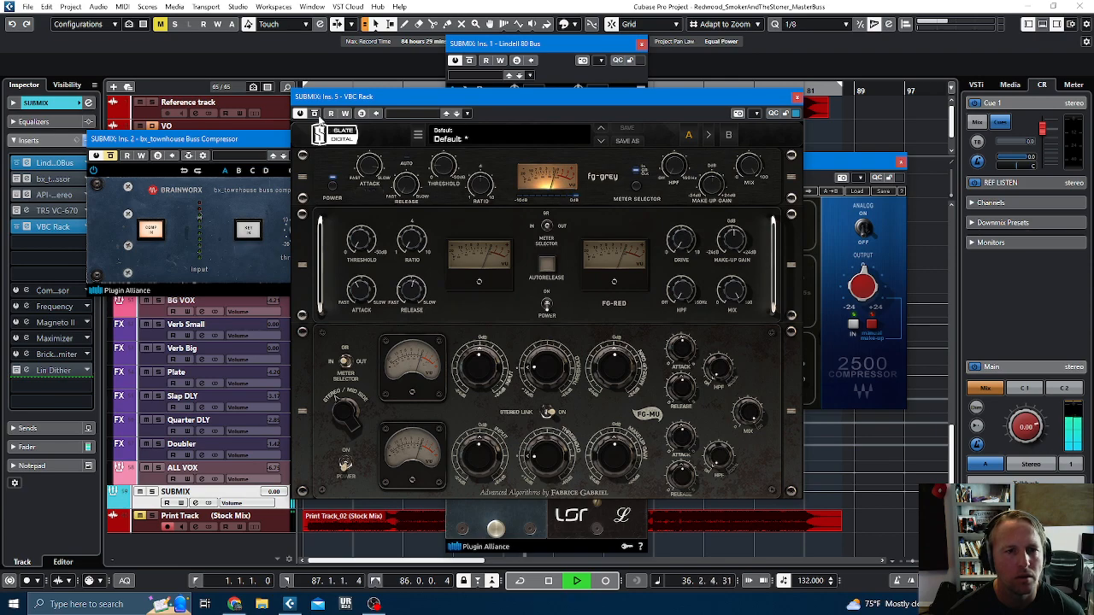
pyautogui.click(314, 114)
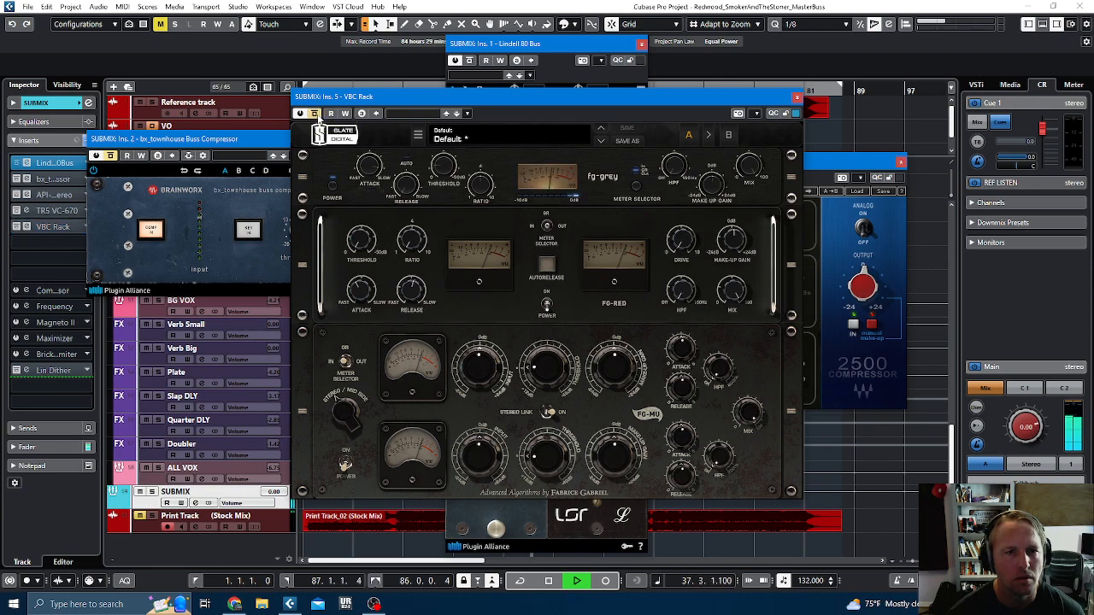
pyautogui.click(314, 113)
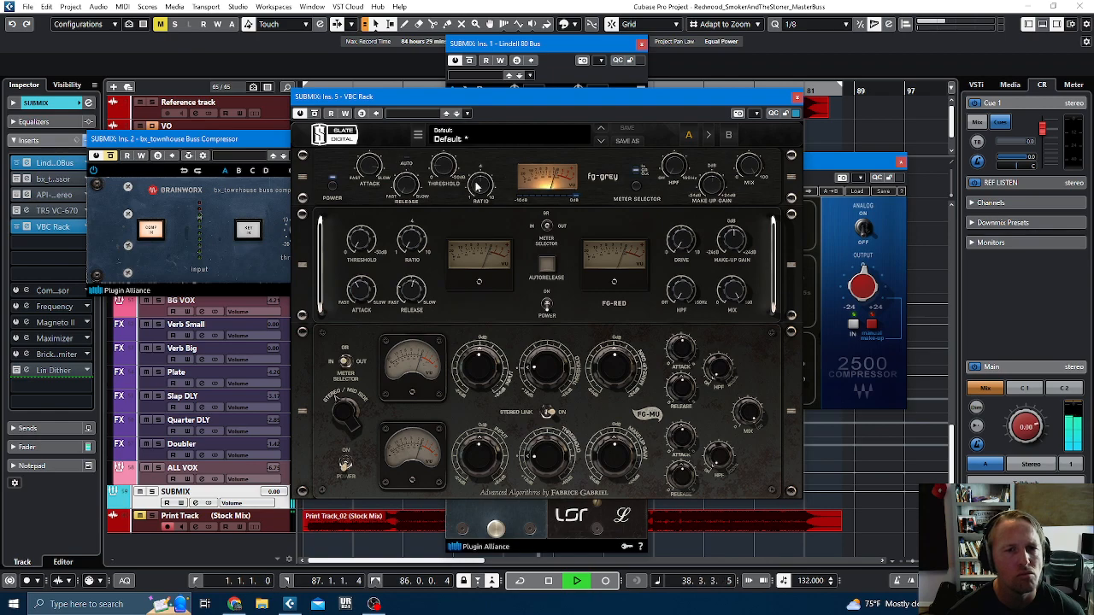
# Step: Set the FG-Grey make-up gain to 0.9 dB, compare it repeatedly with bypass, and stop playback
pyautogui.moveTo(712, 191); pyautogui.dragTo(711, 188)
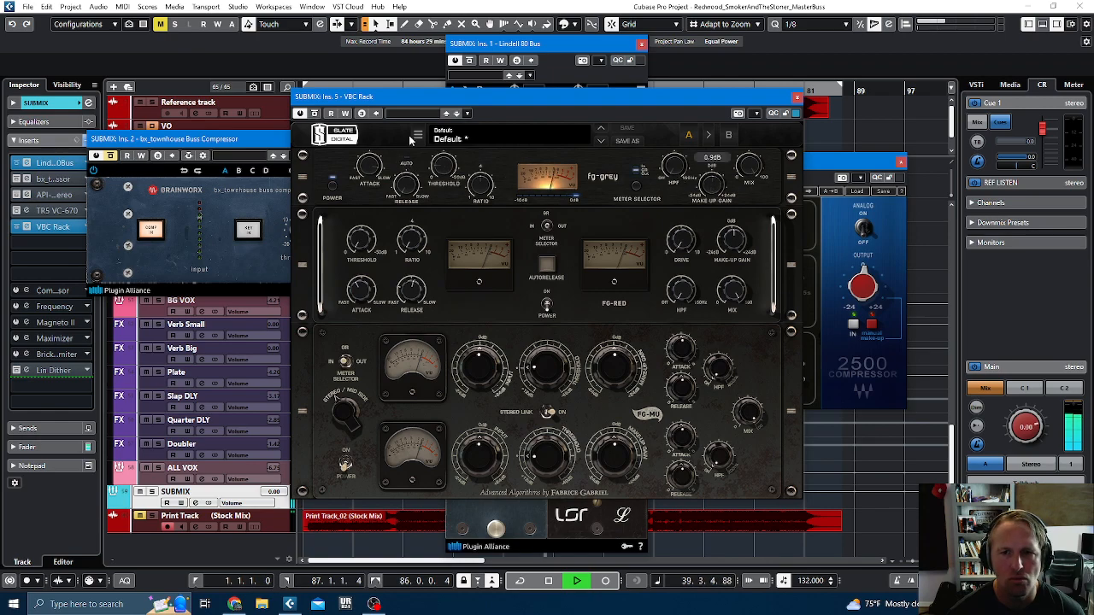
pyautogui.click(314, 114)
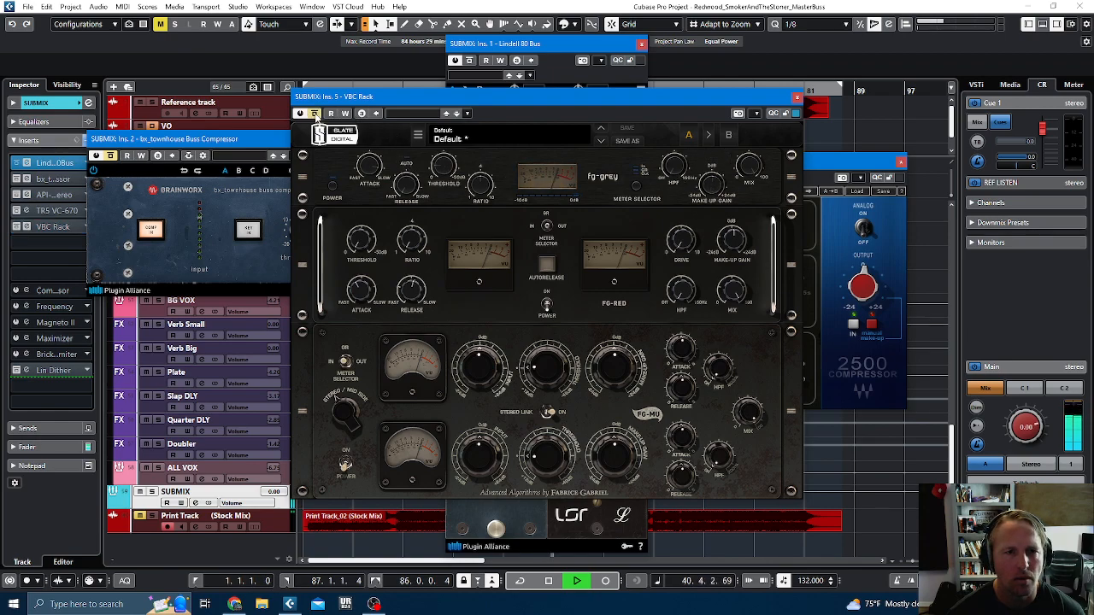
pyautogui.click(315, 113)
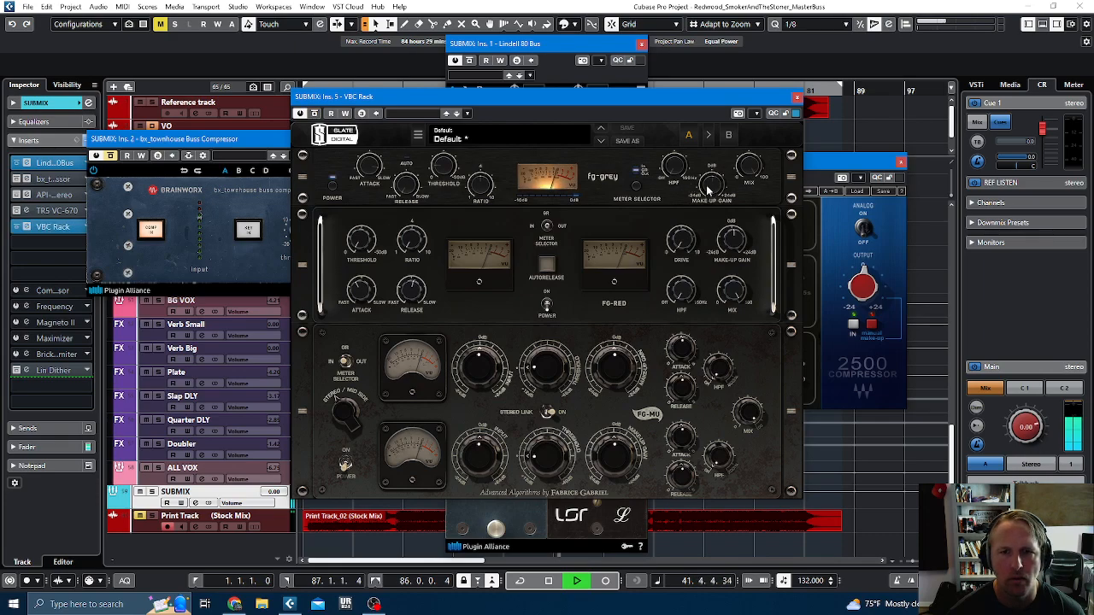
pyautogui.click(315, 114)
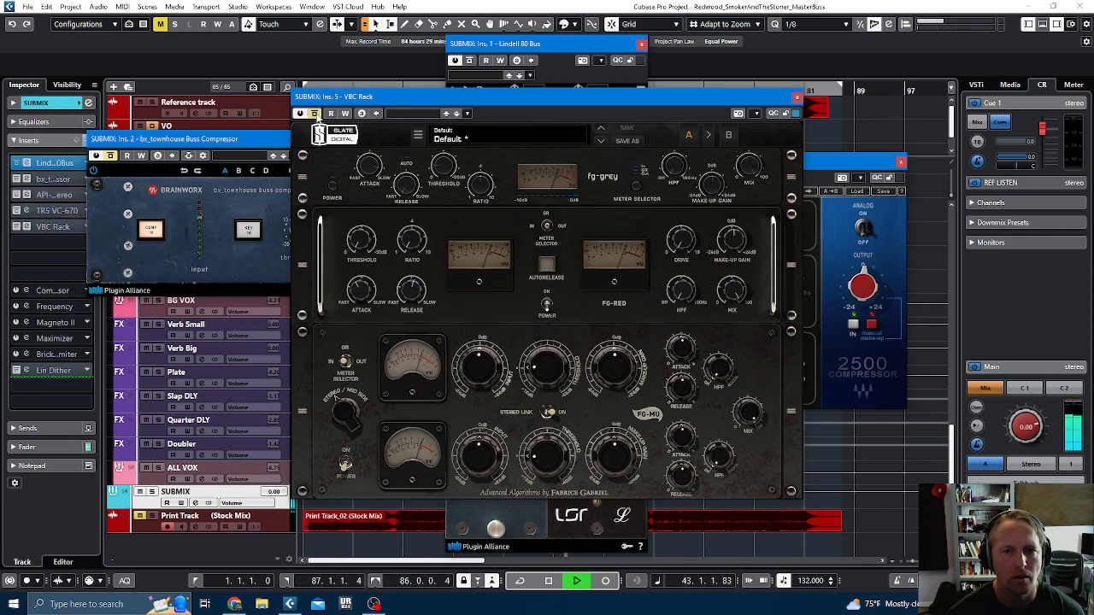
pyautogui.click(315, 114)
pyautogui.press('space')
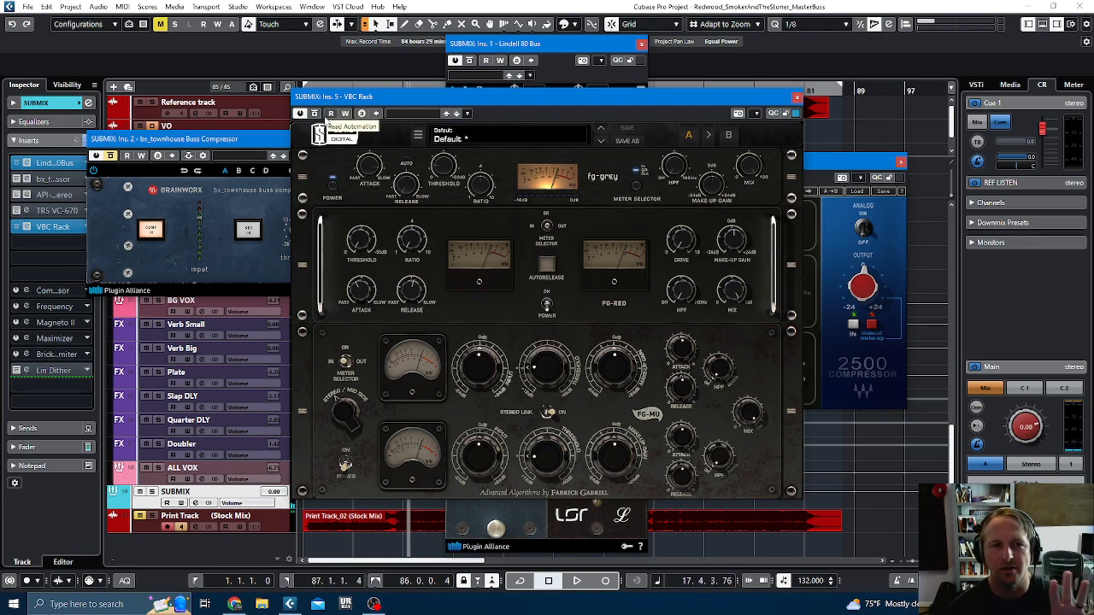
# Step: Replay the section, compare the mix with and without the VBC Rack once more, and stop playback
pyautogui.moveTo(361, 161)
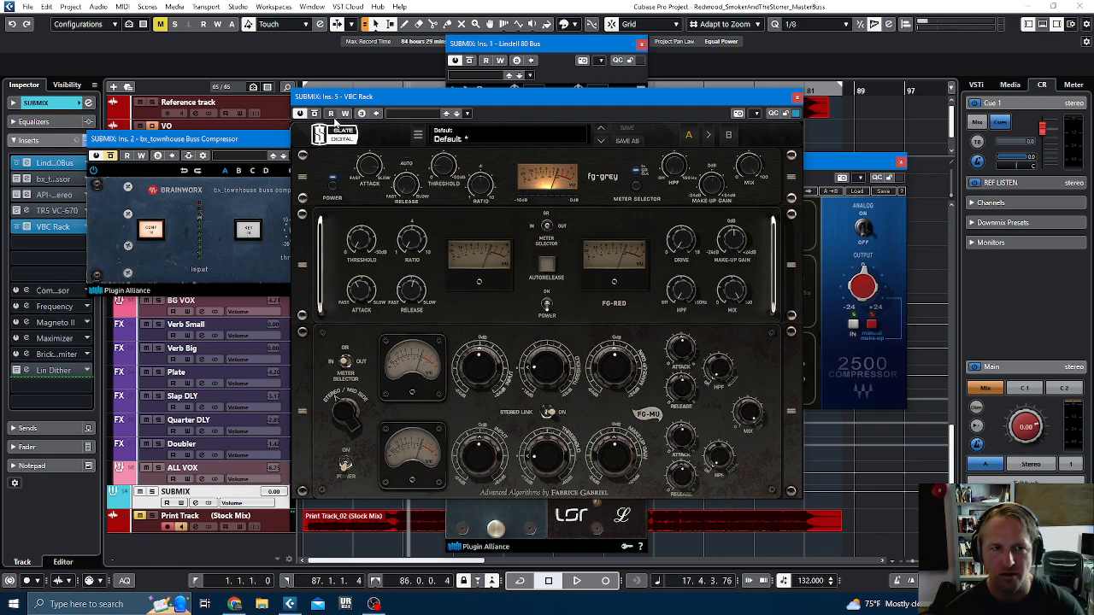
pyautogui.press('space')
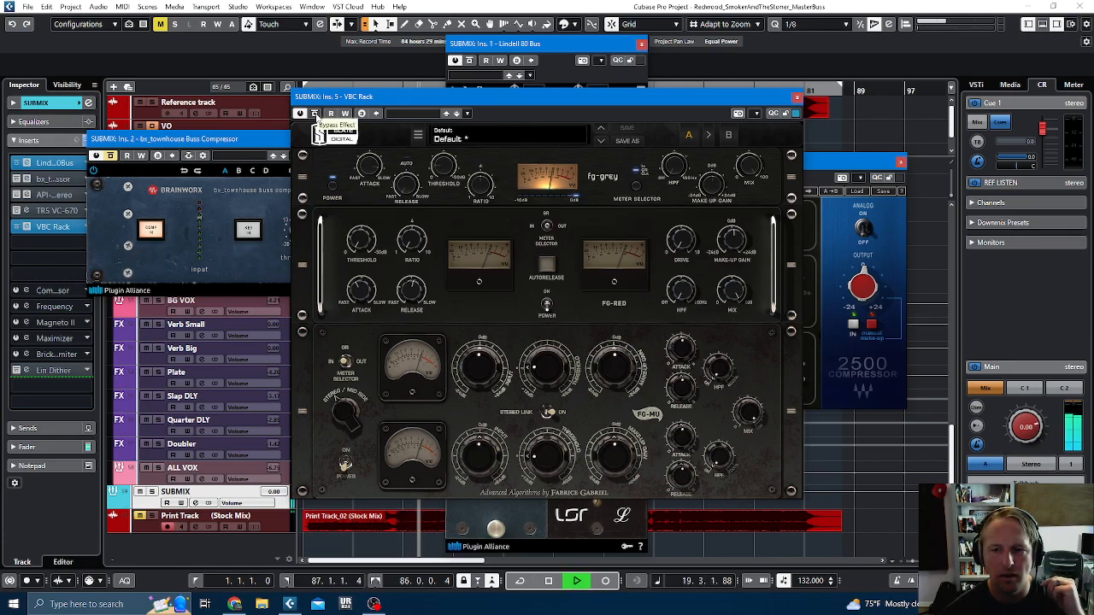
pyautogui.click(314, 114)
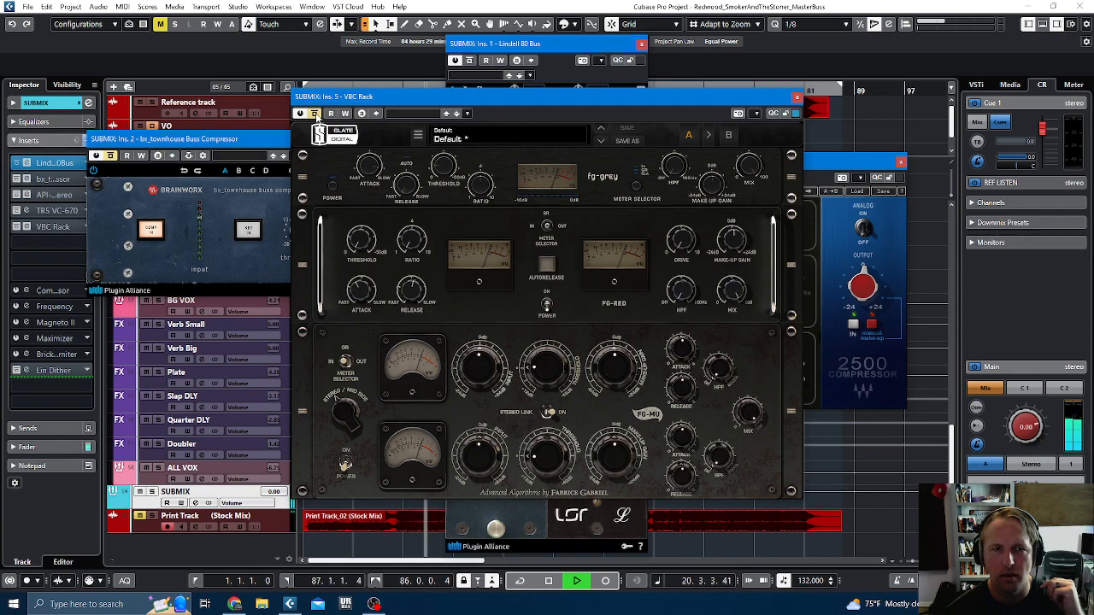
pyautogui.click(313, 114)
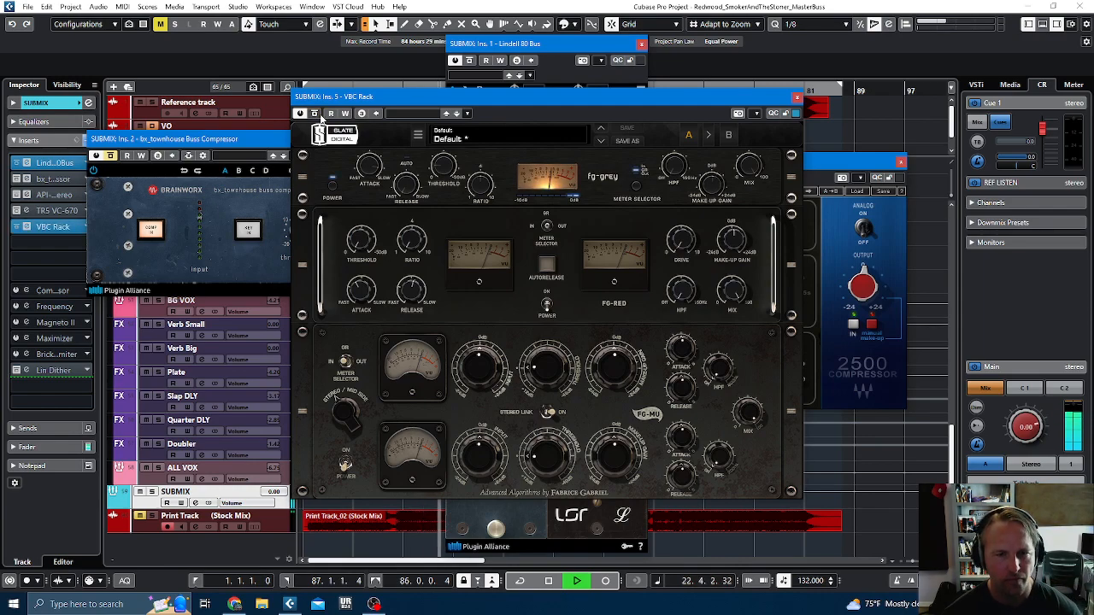
pyautogui.press('space')
# Step: Switch from the FG-Grey to the FG-Red, and set its ratio to 4.0, threshold, and make-up gain to 1.8 dB during playback
pyautogui.click(330, 182)
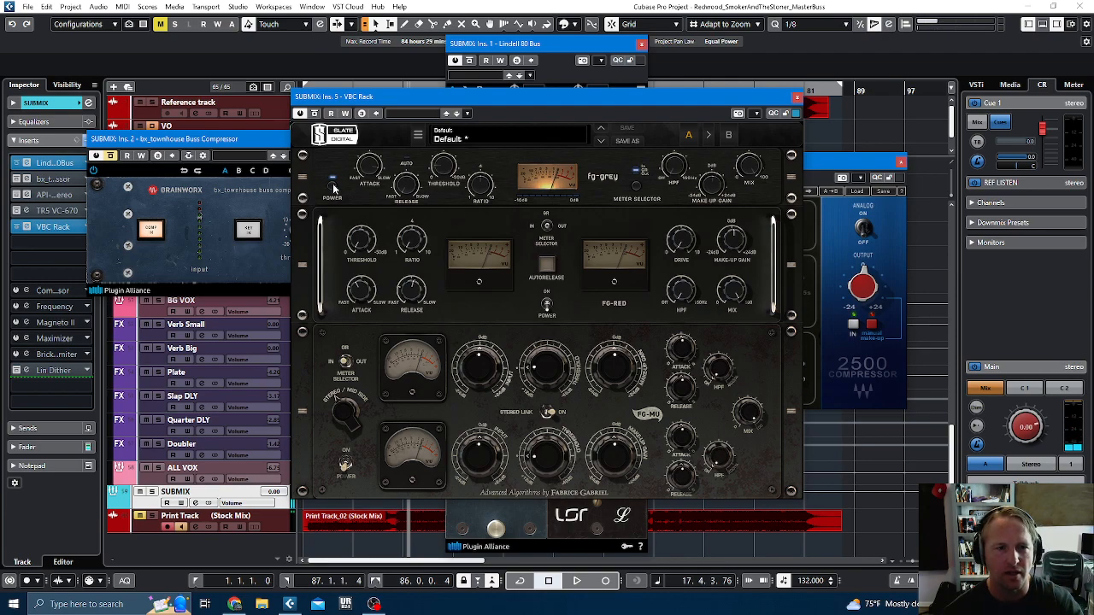
pyautogui.click(548, 305)
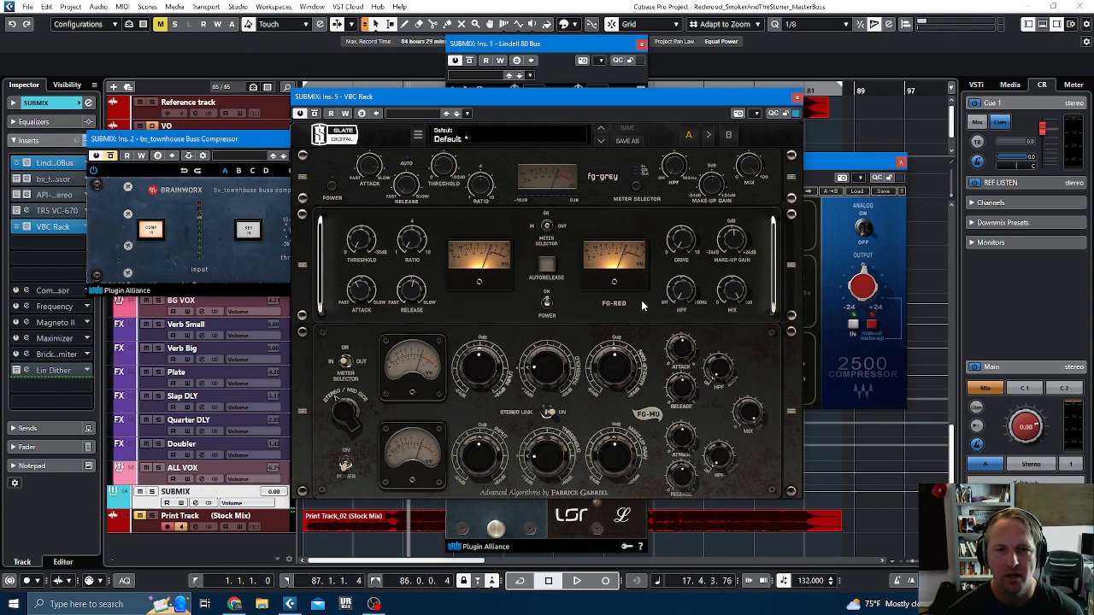
pyautogui.press('space')
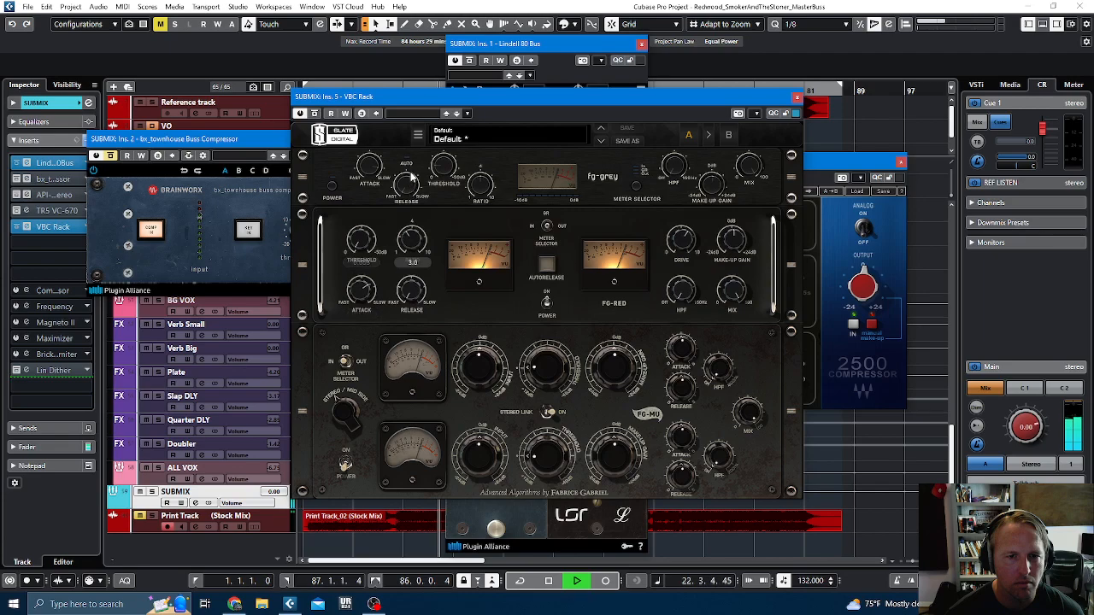
pyautogui.moveTo(414, 234); pyautogui.dragTo(413, 230)
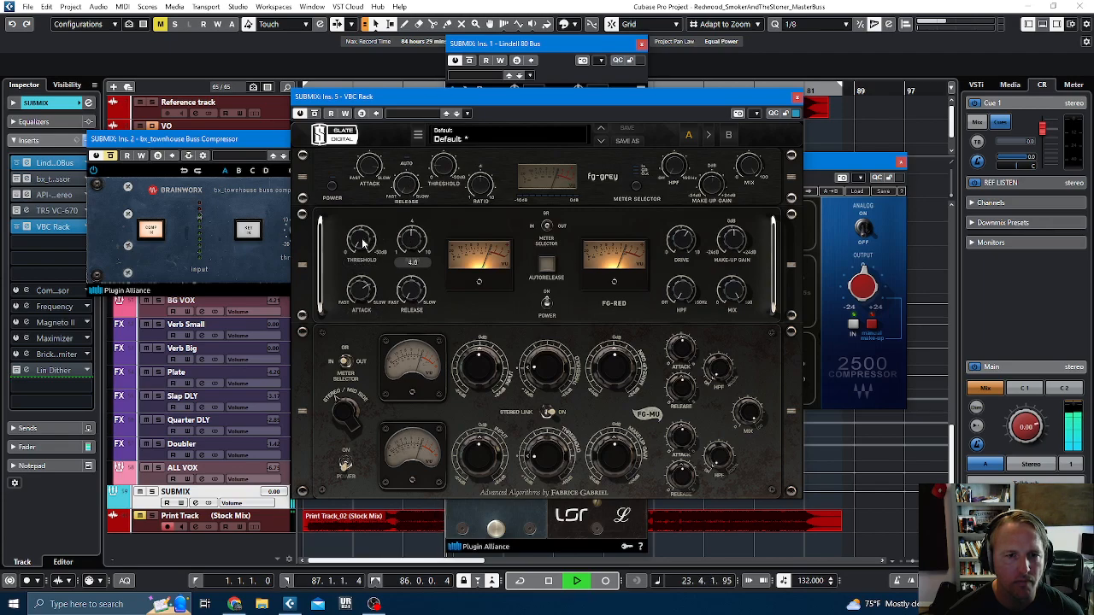
pyautogui.moveTo(366, 204); pyautogui.dragTo(365, 203)
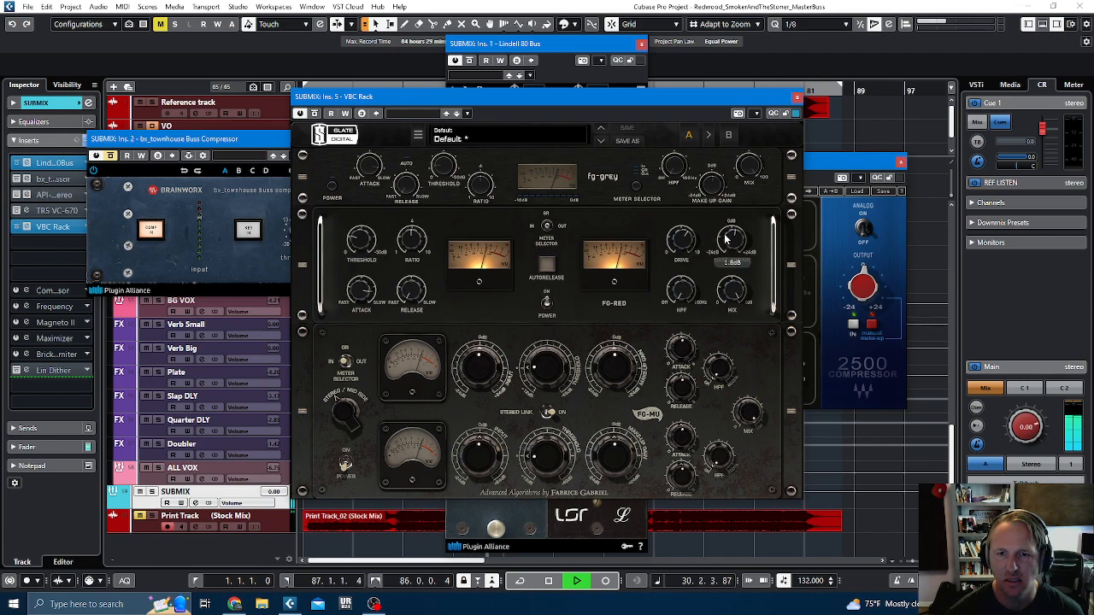
# Step: Toggle the FG-Red's power off and on repeatedly during playback to compare the compressed and uncompressed mix
pyautogui.click(548, 305)
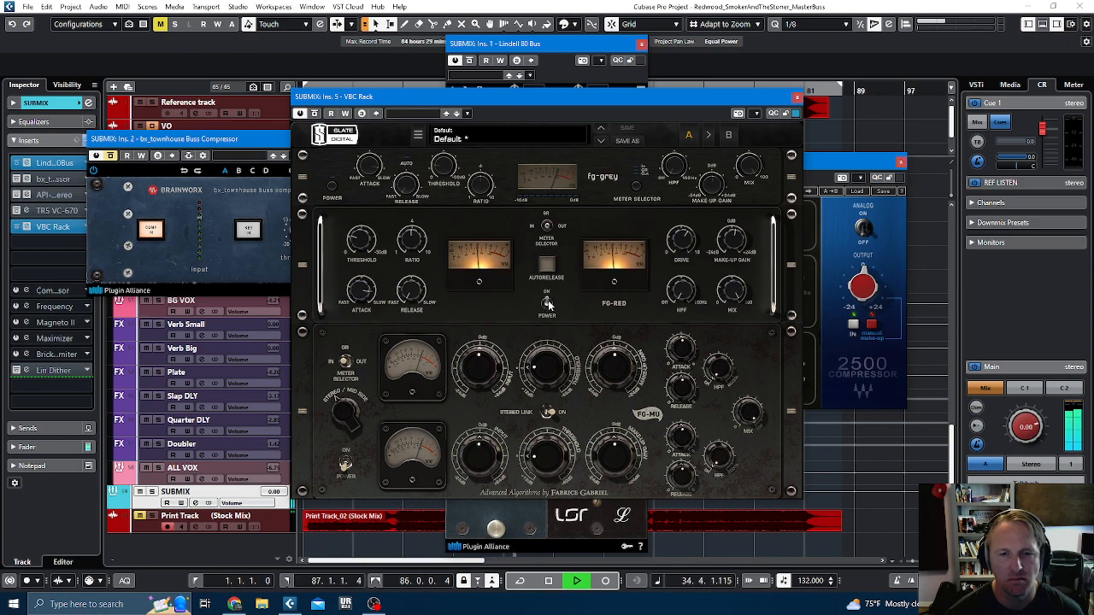
pyautogui.click(548, 305)
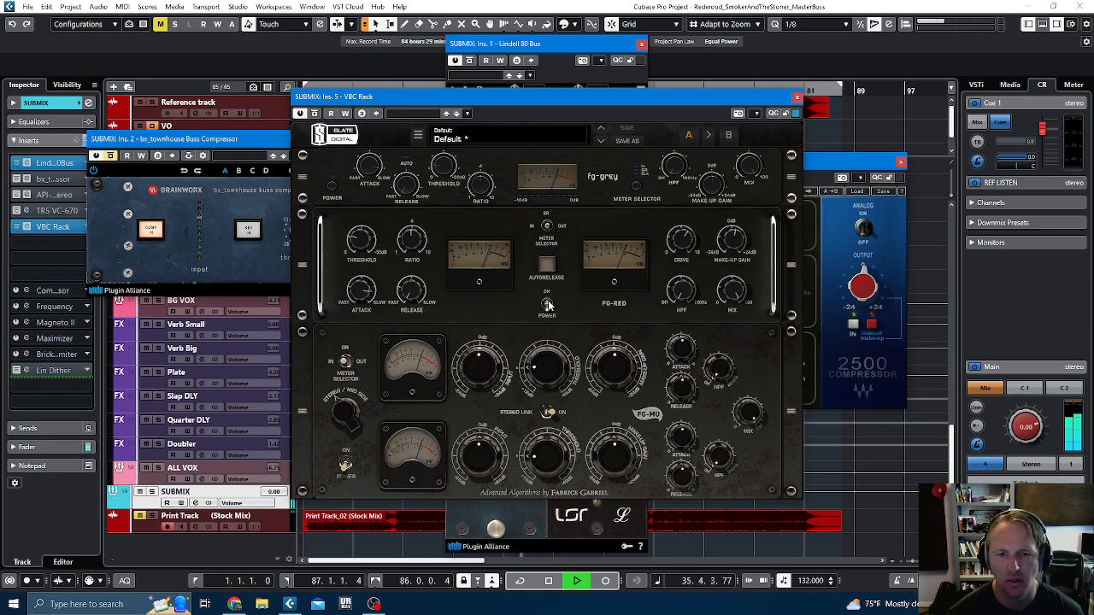
pyautogui.click(548, 305)
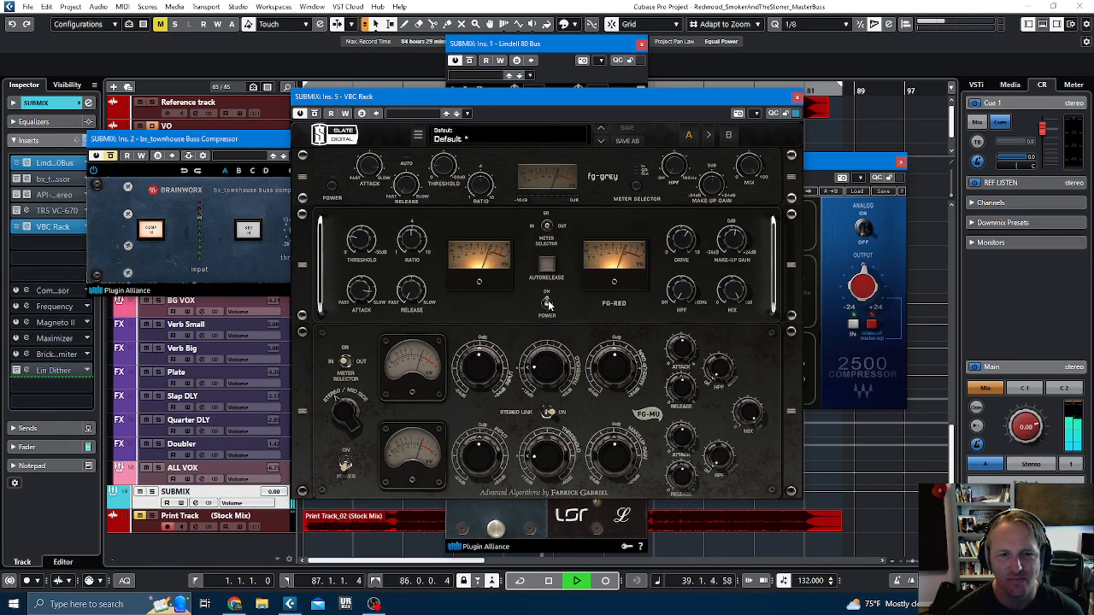
pyautogui.click(548, 305)
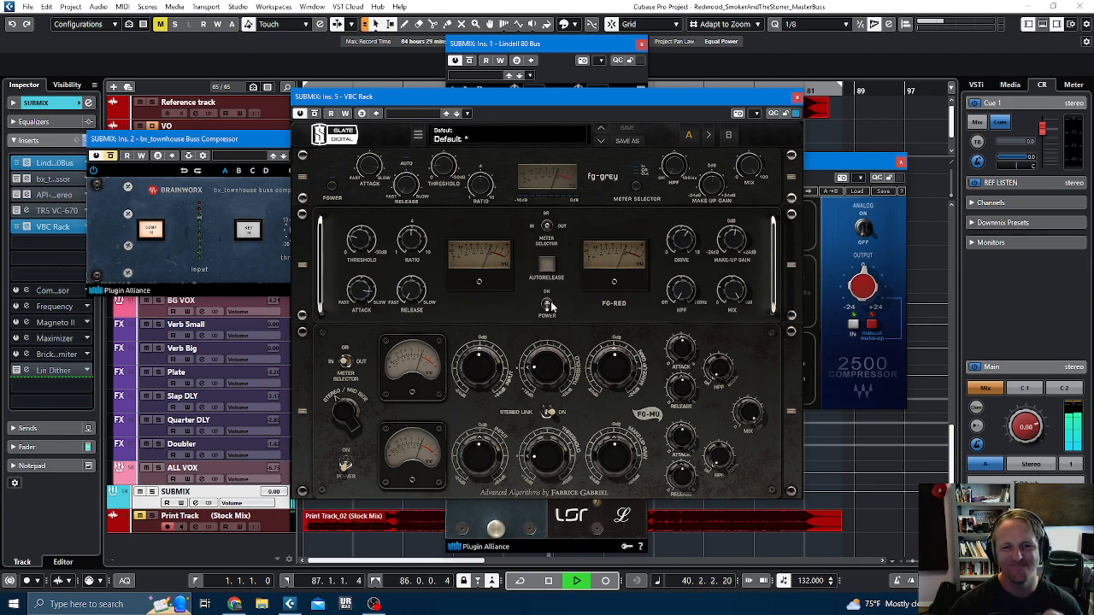
pyautogui.click(547, 306)
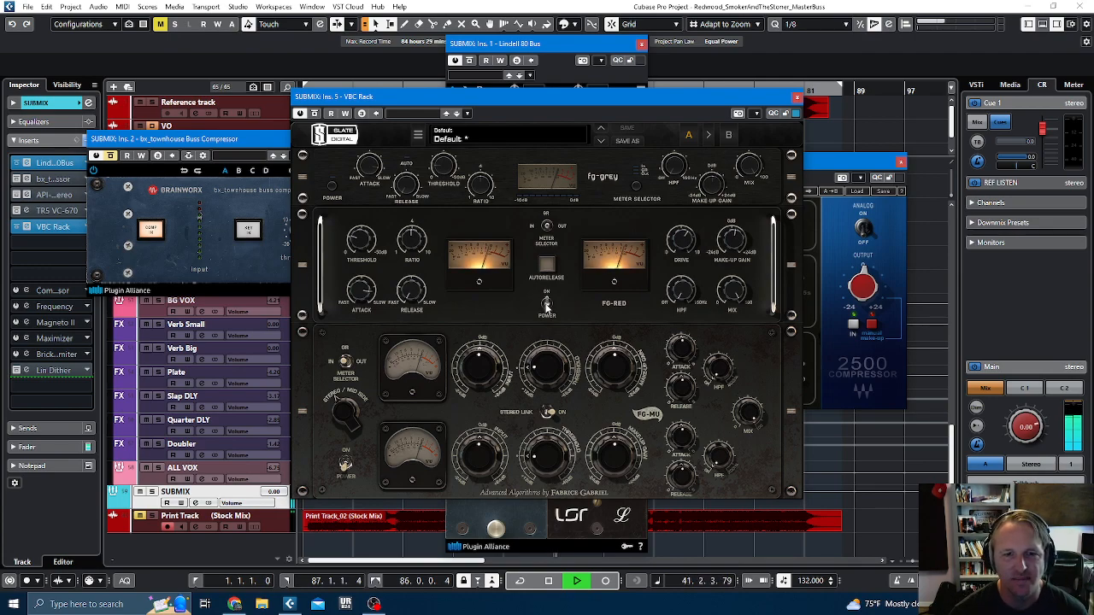
pyautogui.click(547, 306)
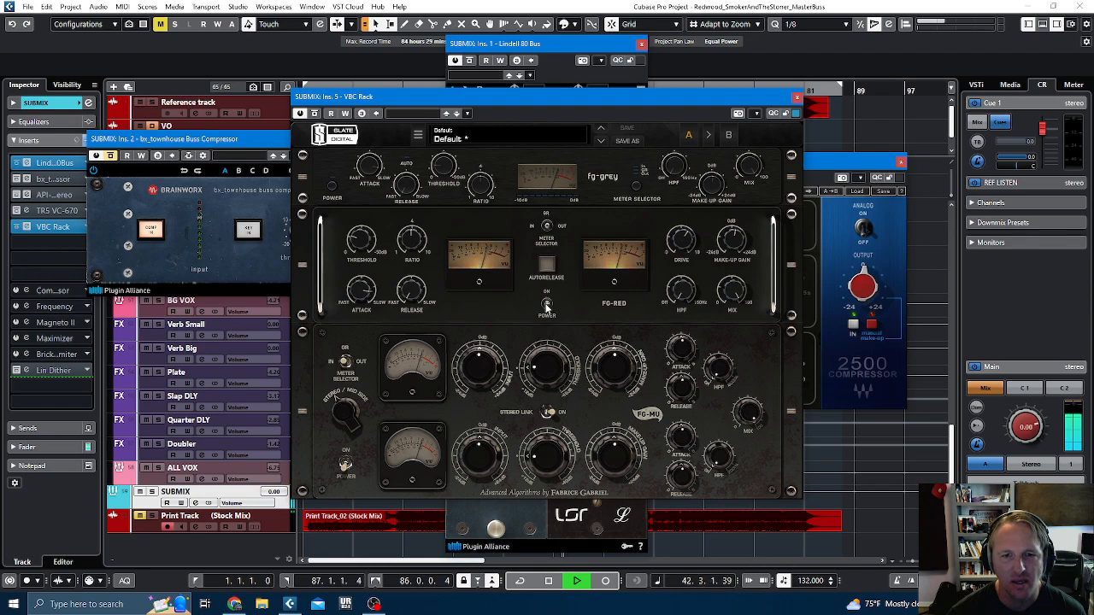
pyautogui.click(547, 306)
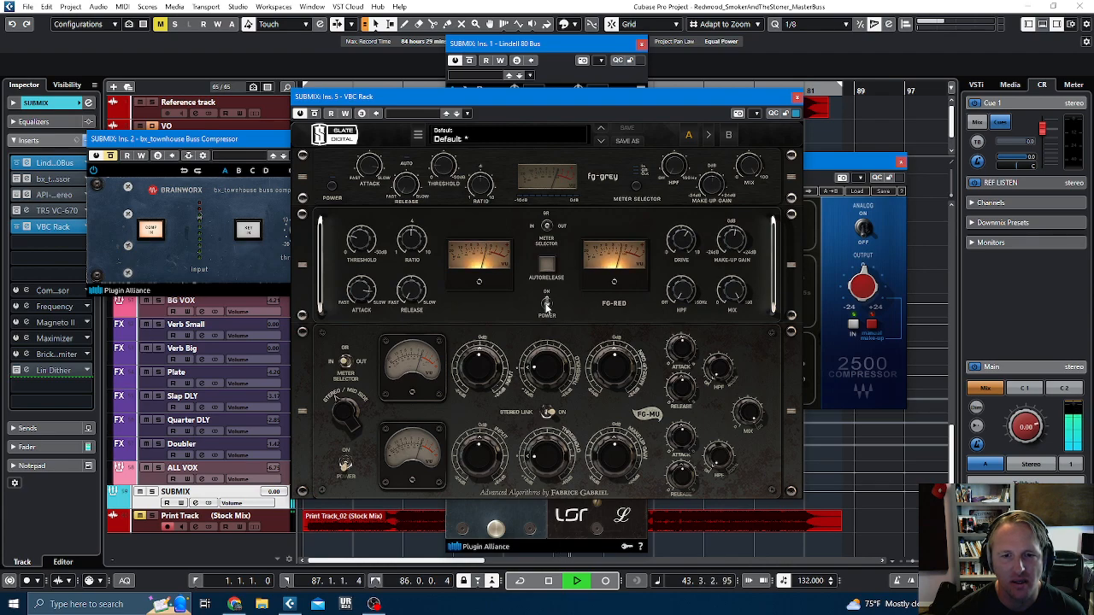
# Step: Stop playback, and switch from the FG-Red to the FG-MU in the VBC Rack
pyautogui.press('space')
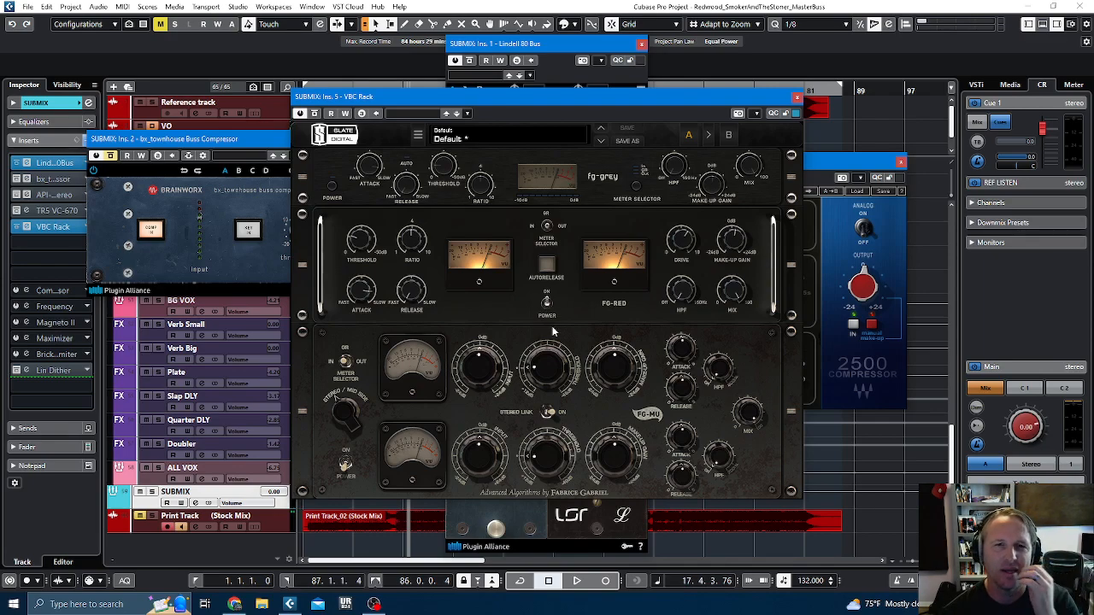
pyautogui.click(547, 305)
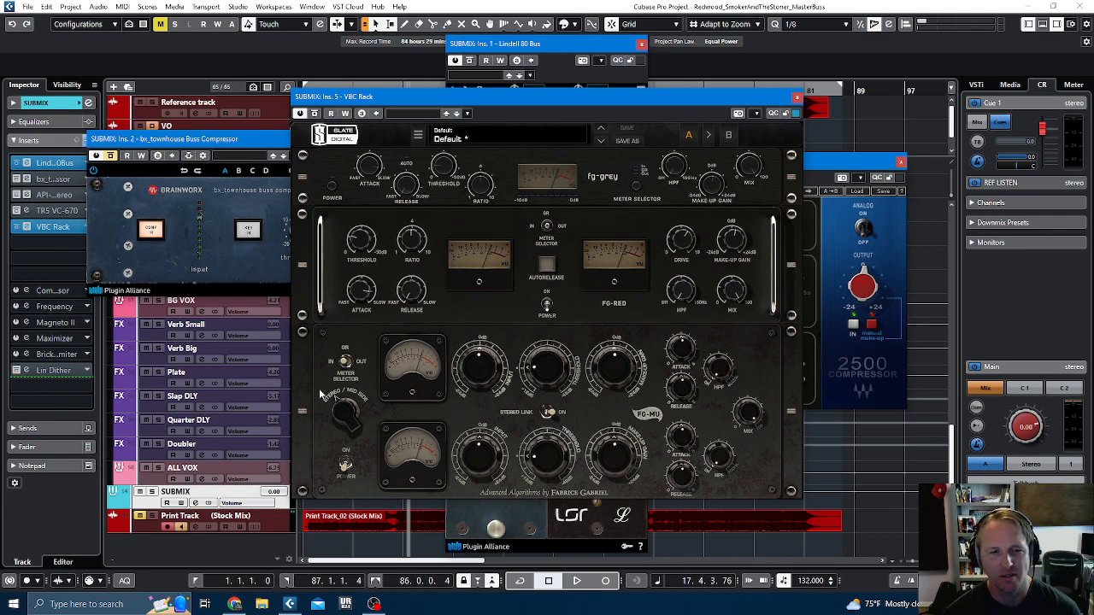
pyautogui.click(346, 466)
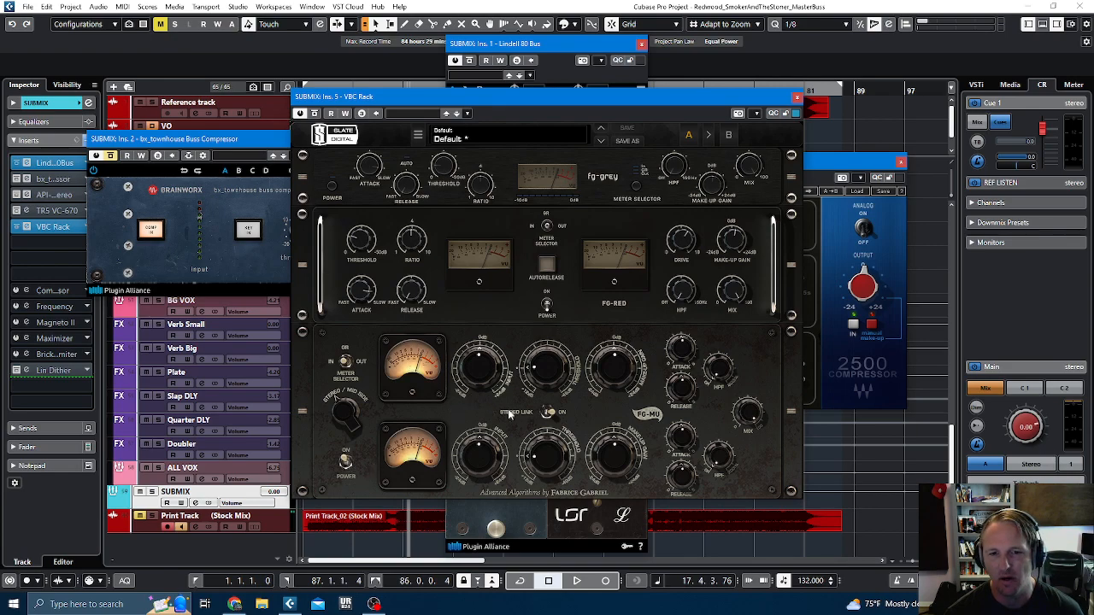
pyautogui.moveTo(535, 373)
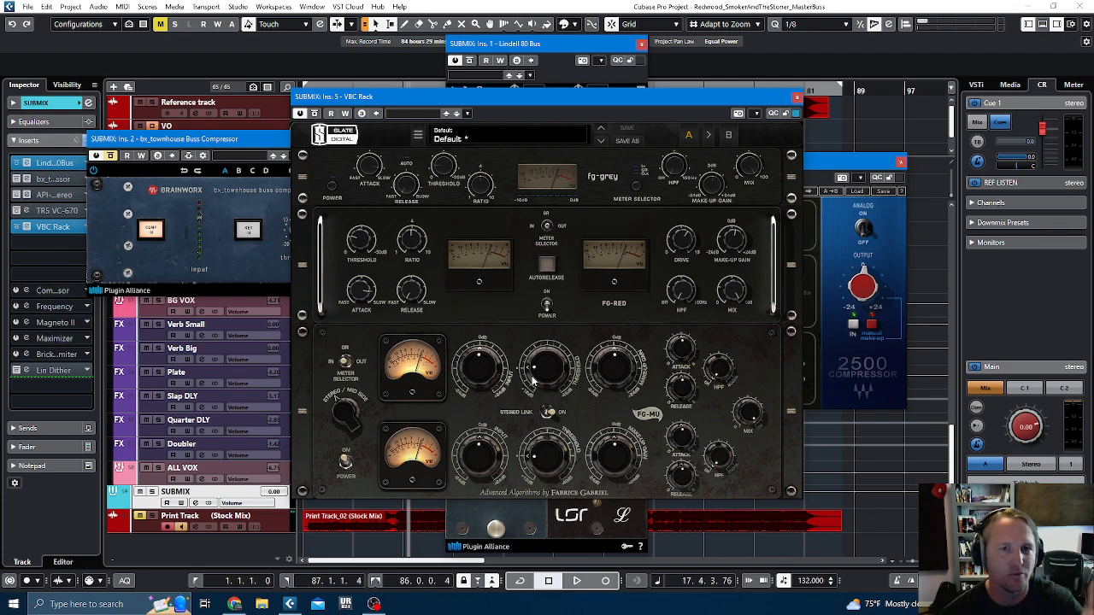
# Step: Adjust the FG-MU's attack, release and threshold during playback, and set its make-up gain to 1.1 dB
pyautogui.press('space')
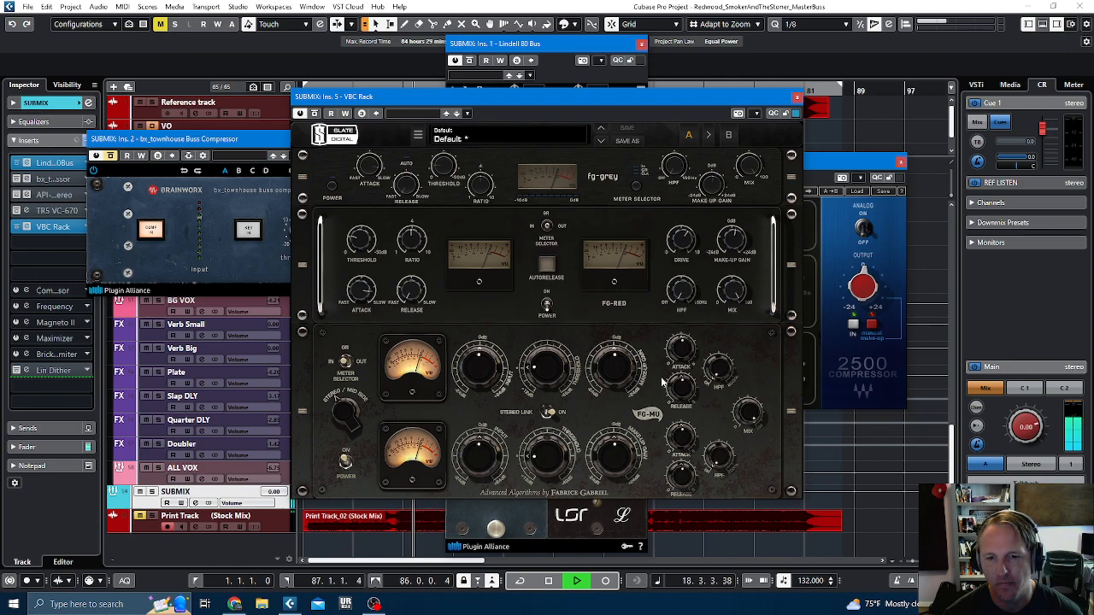
pyautogui.moveTo(682, 351); pyautogui.dragTo(683, 300)
pyautogui.moveTo(680, 389); pyautogui.dragTo(674, 443)
pyautogui.moveTo(566, 380); pyautogui.dragTo(549, 332)
pyautogui.moveTo(617, 372); pyautogui.dragTo(617, 370)
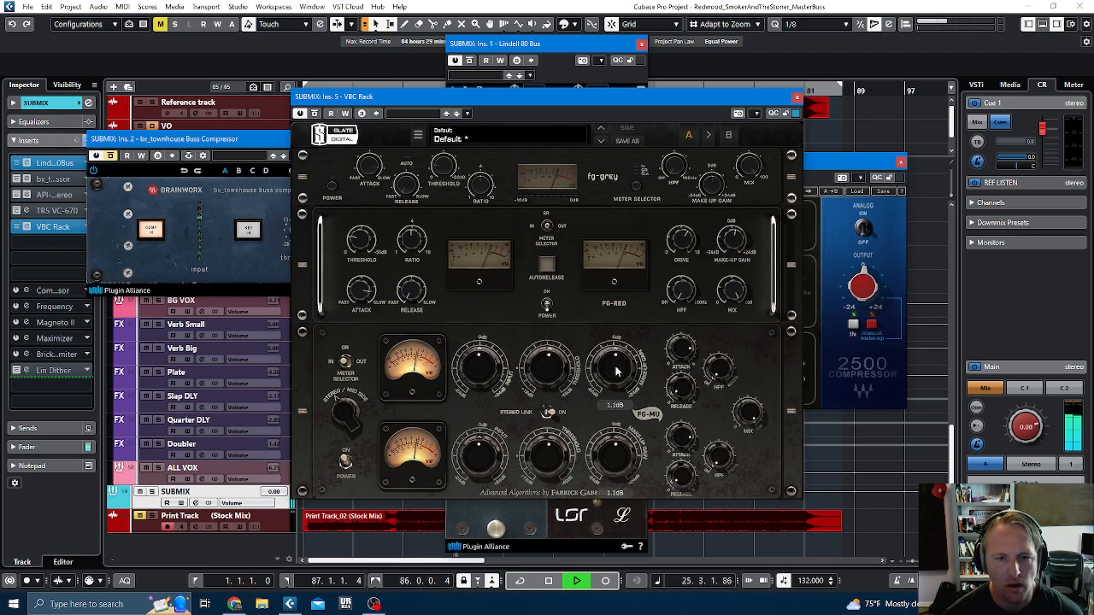
# Step: Compare the FG-MU with its power off and on while trying make-up gains of 0.0 dB and -1.3 dB
pyautogui.click(345, 463)
pyautogui.click(346, 463)
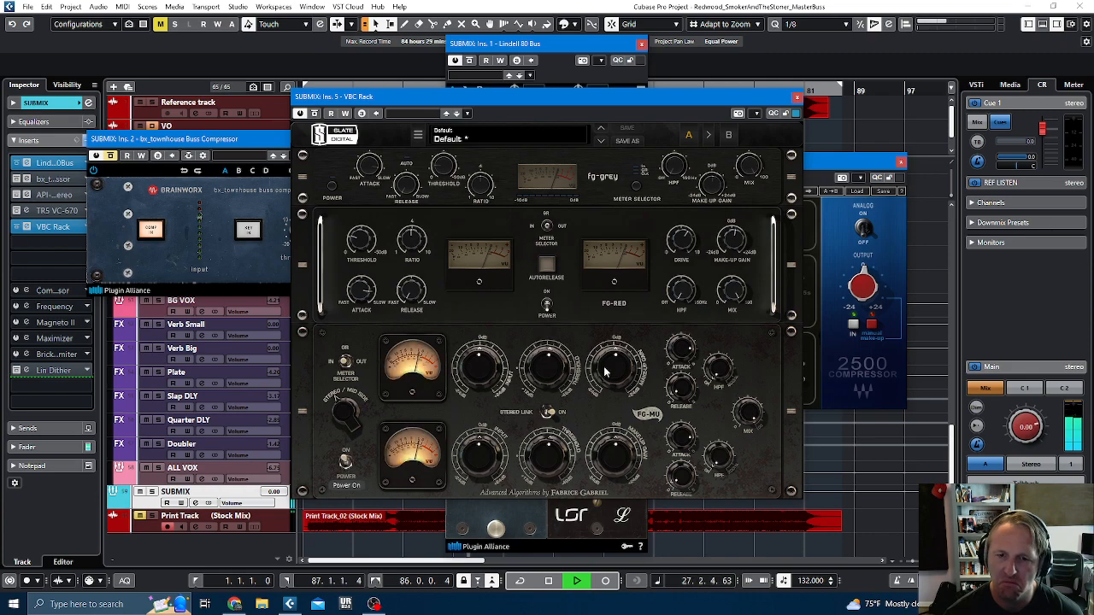
pyautogui.click(345, 463)
pyautogui.click(345, 463)
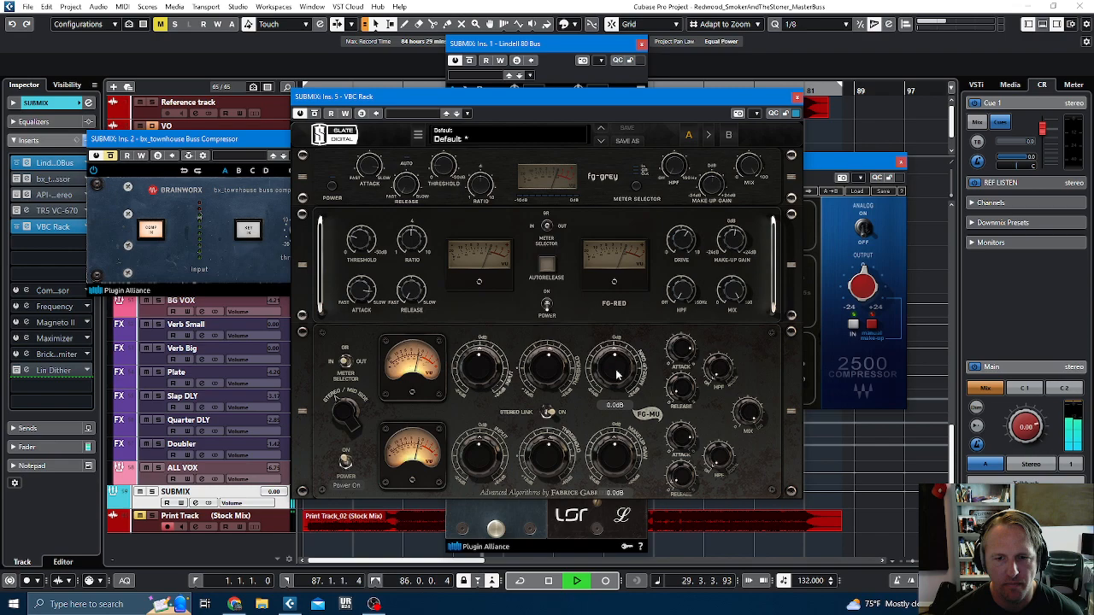
pyautogui.click(345, 464)
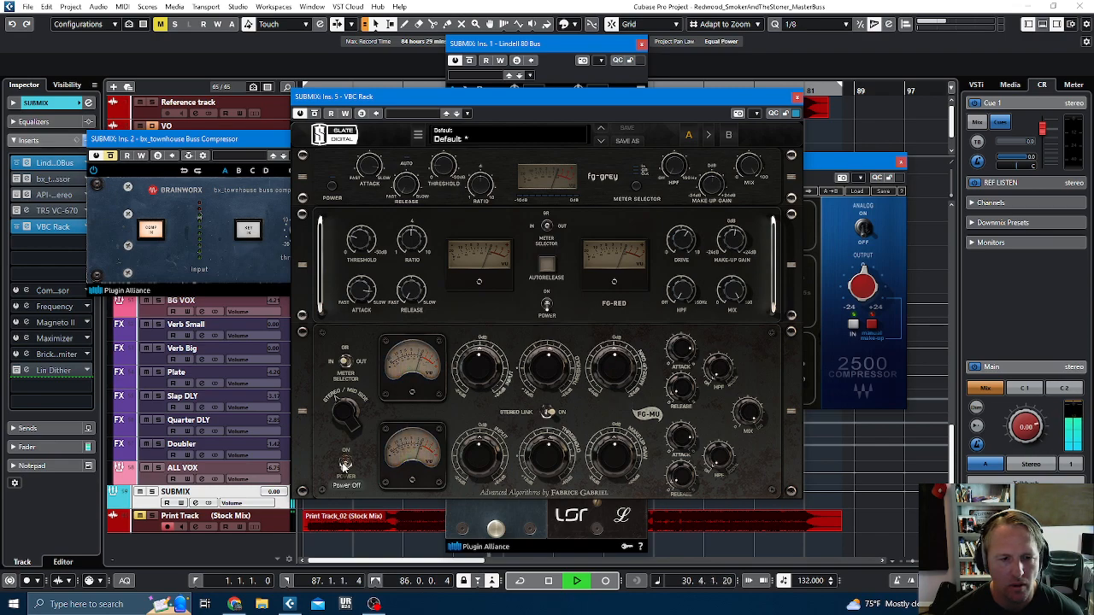
pyautogui.click(346, 464)
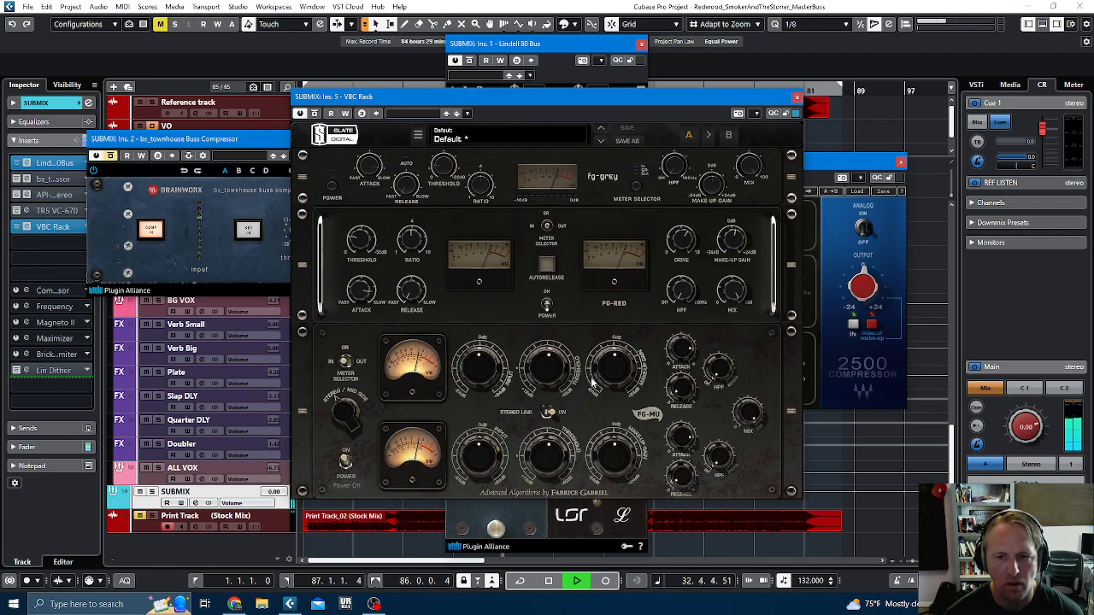
pyautogui.moveTo(621, 373); pyautogui.dragTo(614, 375)
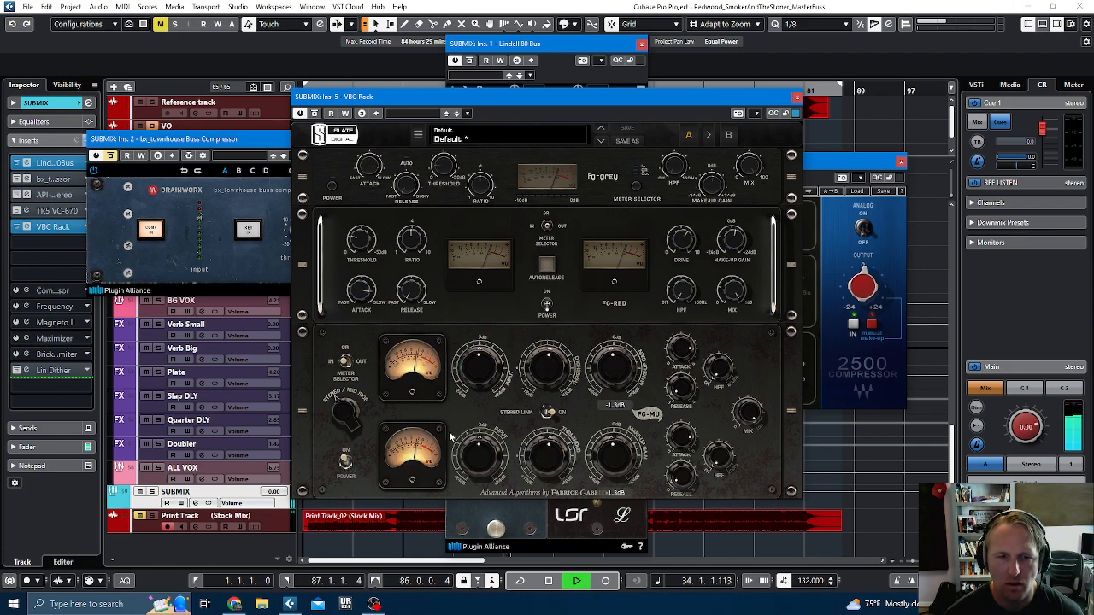
pyautogui.click(343, 459)
pyautogui.click(343, 459)
# Step: Set the FG-MU make-up gain to 0.9 dB, compare it with the power off and on, and stop playback
pyautogui.moveTo(616, 370); pyautogui.dragTo(614, 362)
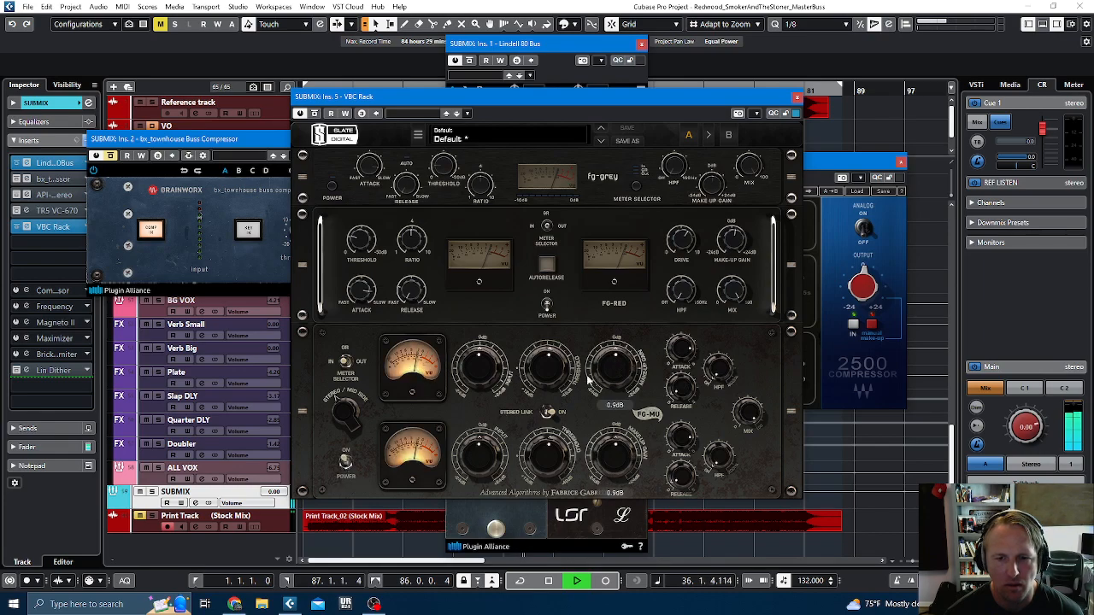
pyautogui.click(344, 465)
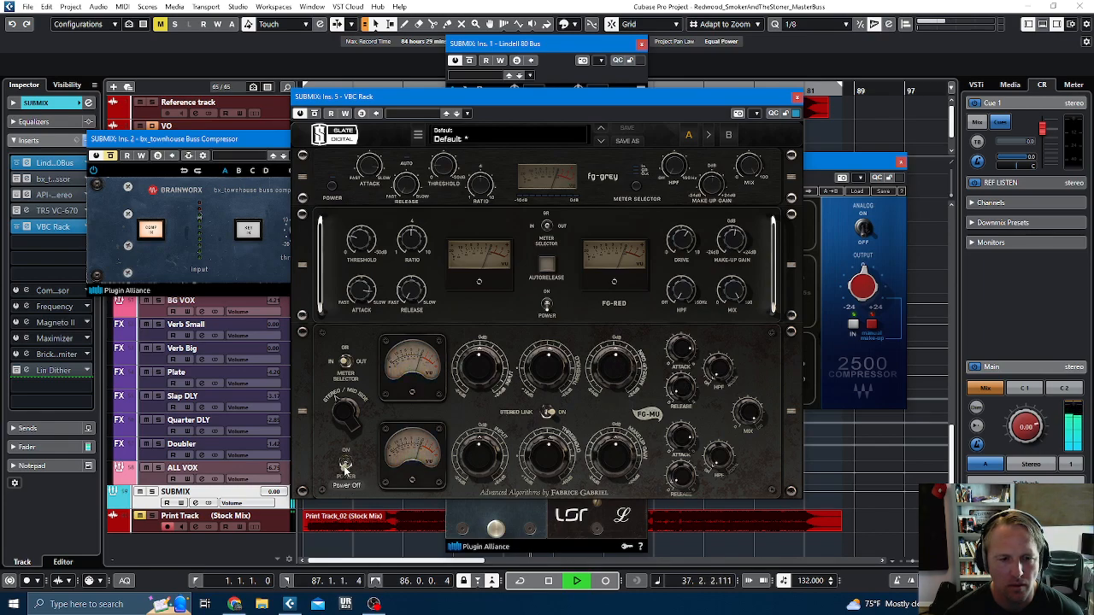
pyautogui.click(345, 466)
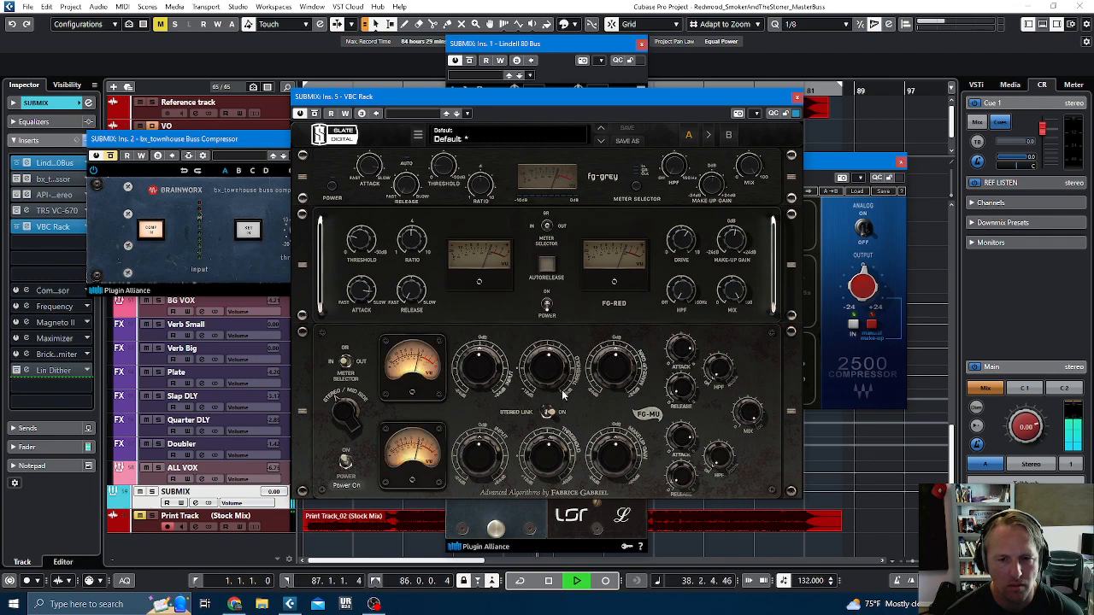
pyautogui.moveTo(611, 370)
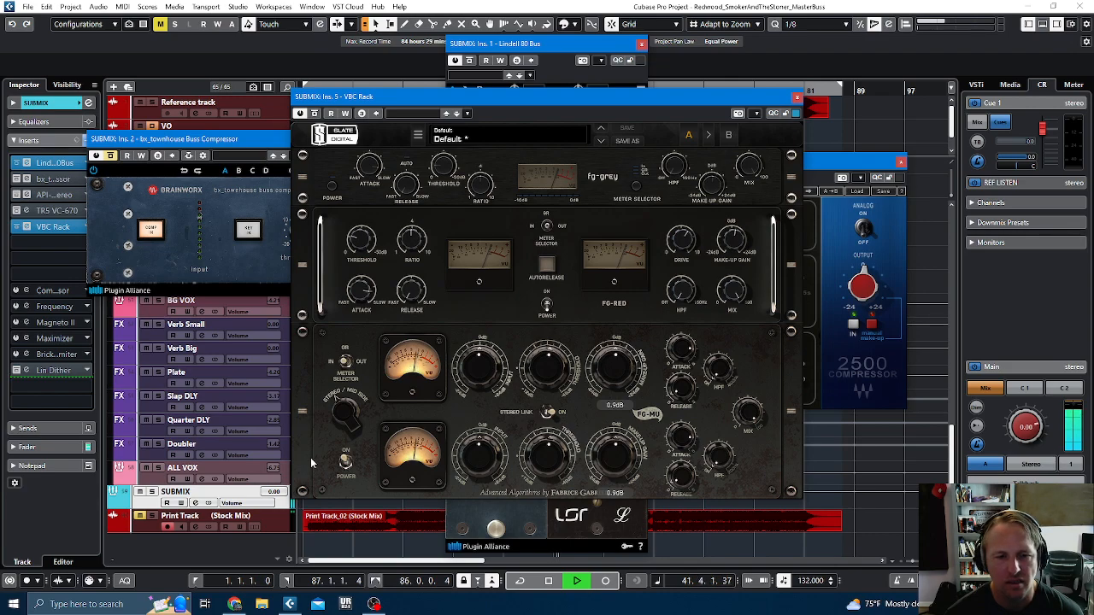
pyautogui.click(346, 464)
pyautogui.click(346, 464)
pyautogui.press('space')
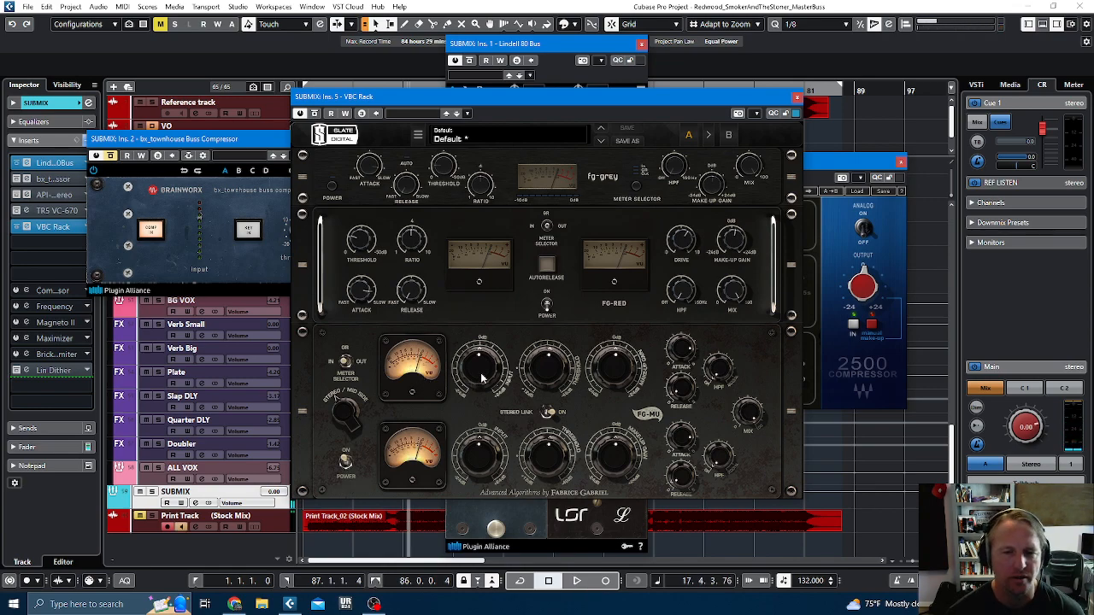
# Step: Combine the FG-Grey with the FG-MU, setting the FG-MU make-up gain to 0.4 dB and, during playback, its attack to 2.5
pyautogui.moveTo(483, 377)
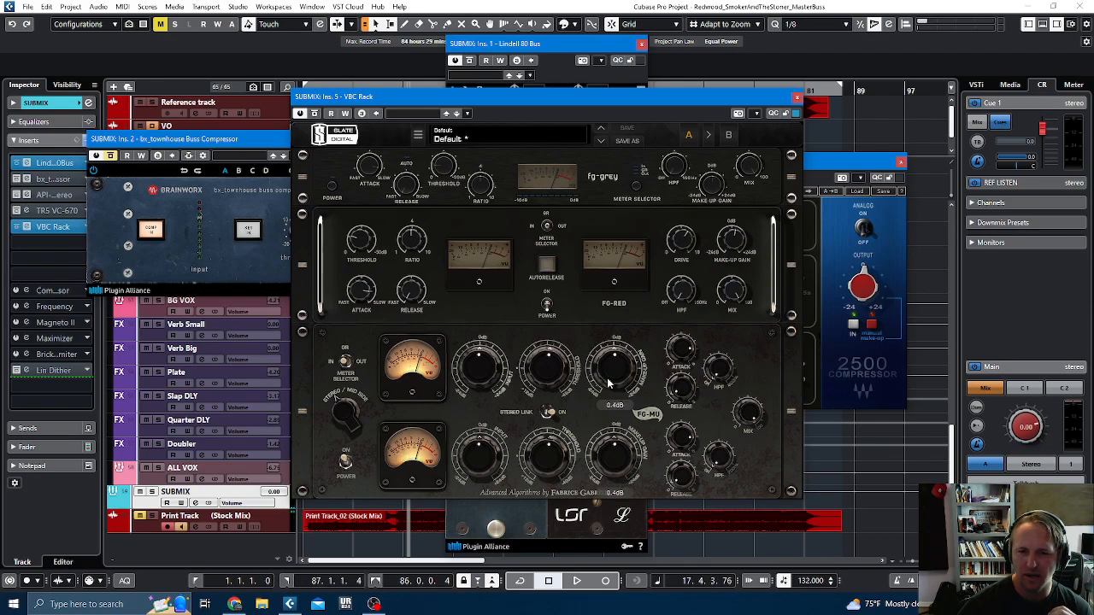
pyautogui.click(330, 188)
pyautogui.press('space')
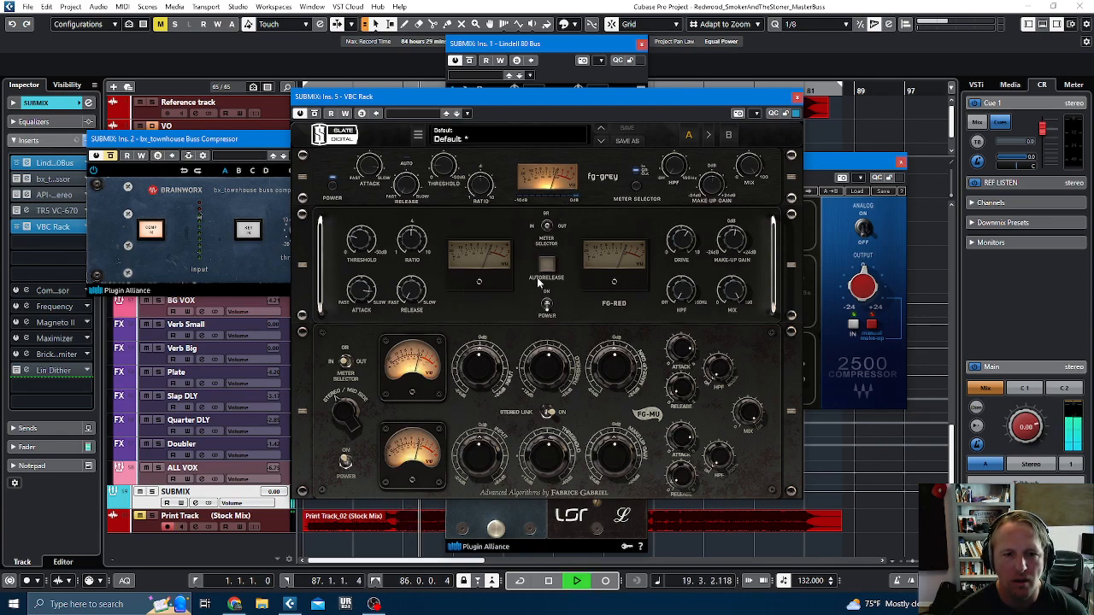
pyautogui.moveTo(679, 349); pyautogui.dragTo(673, 392)
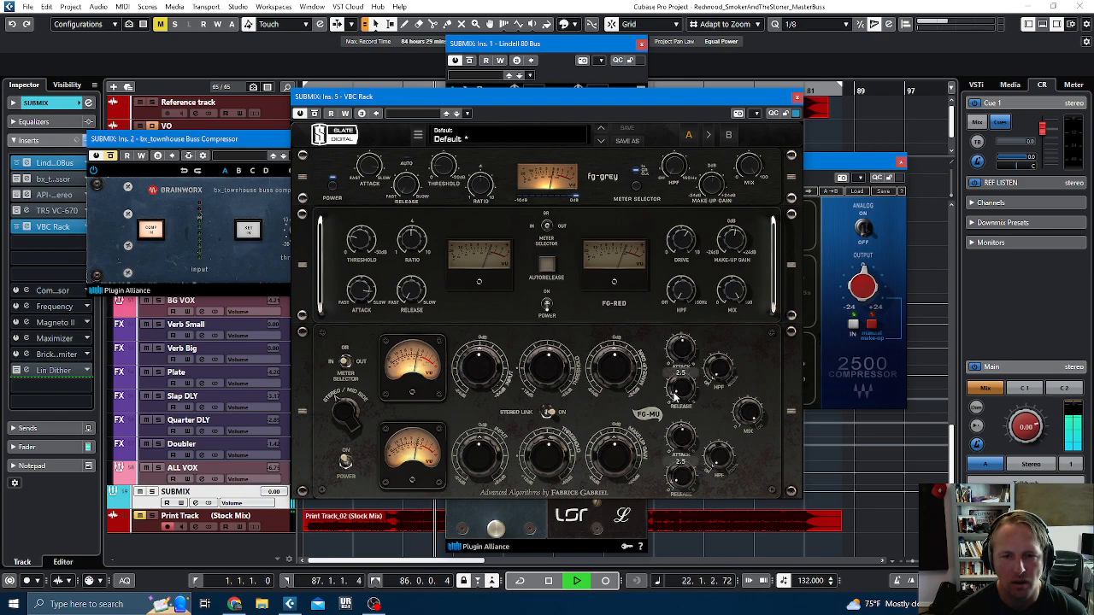
# Step: Toggle the VBC Rack's bypass repeatedly during playback to compare the mix with and without it, and stop playback
pyautogui.click(315, 115)
pyautogui.click(315, 114)
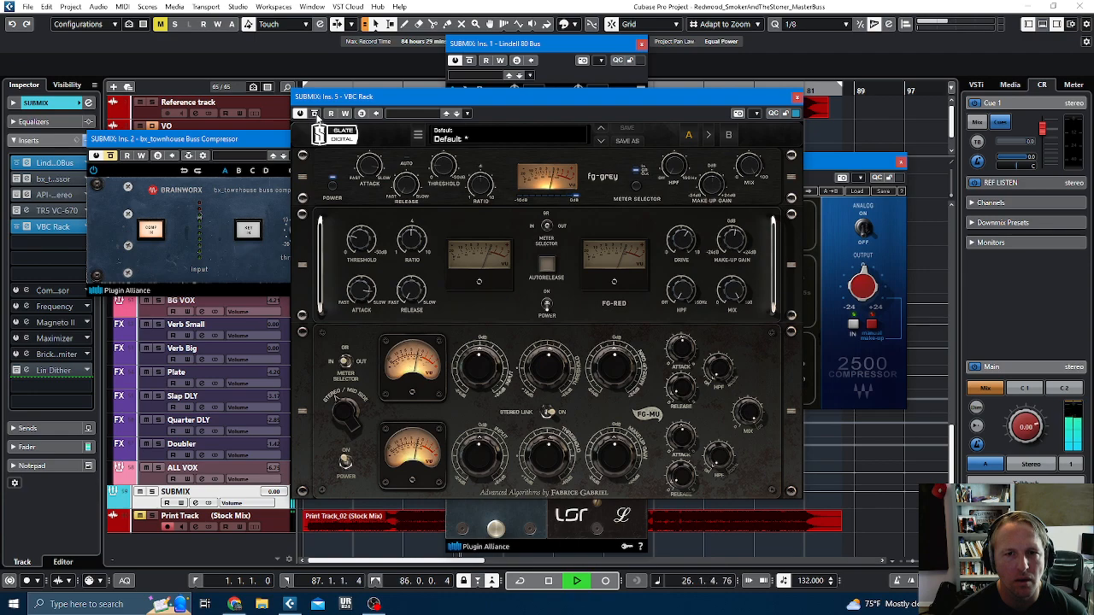
pyautogui.click(314, 114)
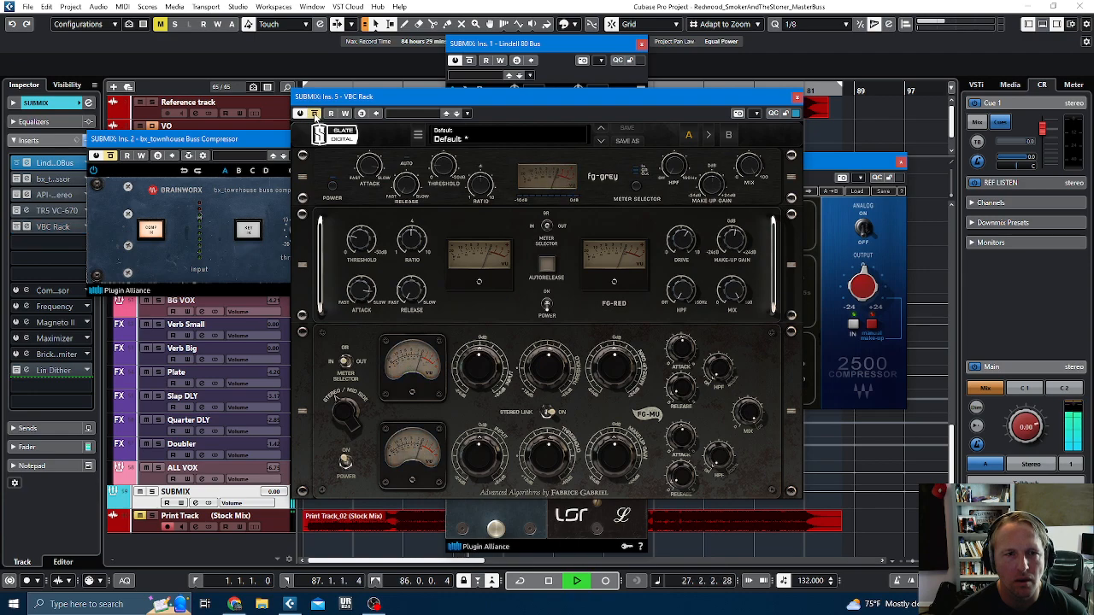
pyautogui.click(314, 115)
pyautogui.click(314, 115)
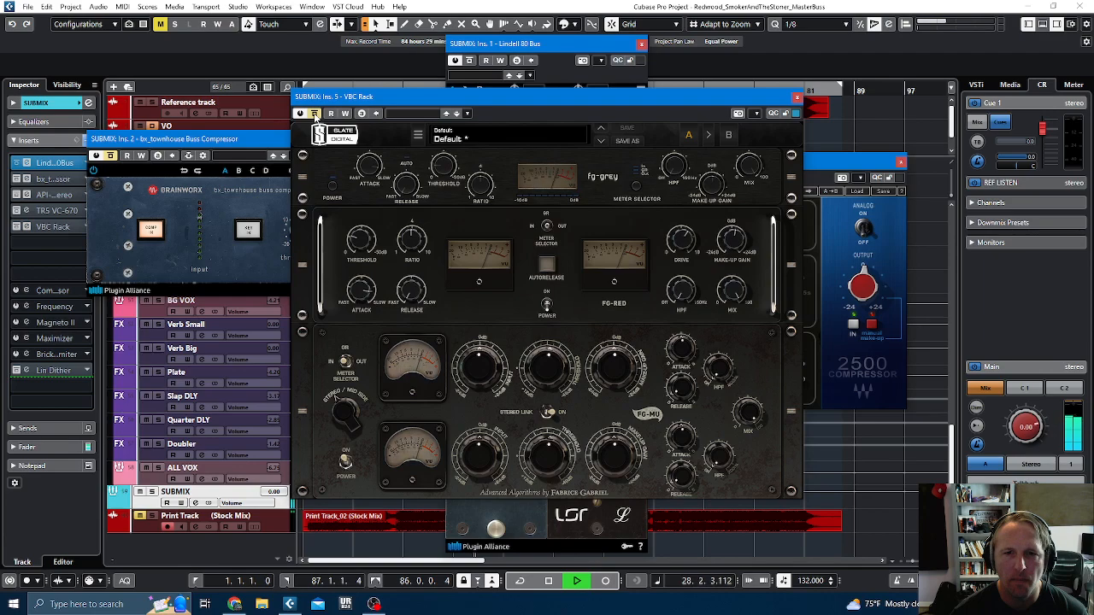
pyautogui.click(315, 115)
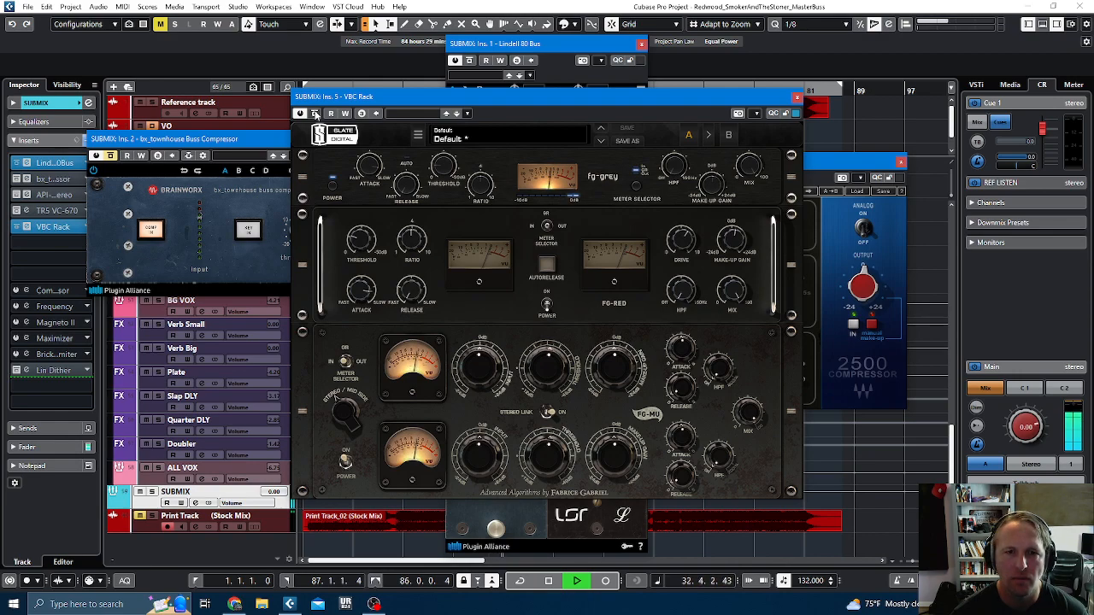
pyautogui.click(314, 114)
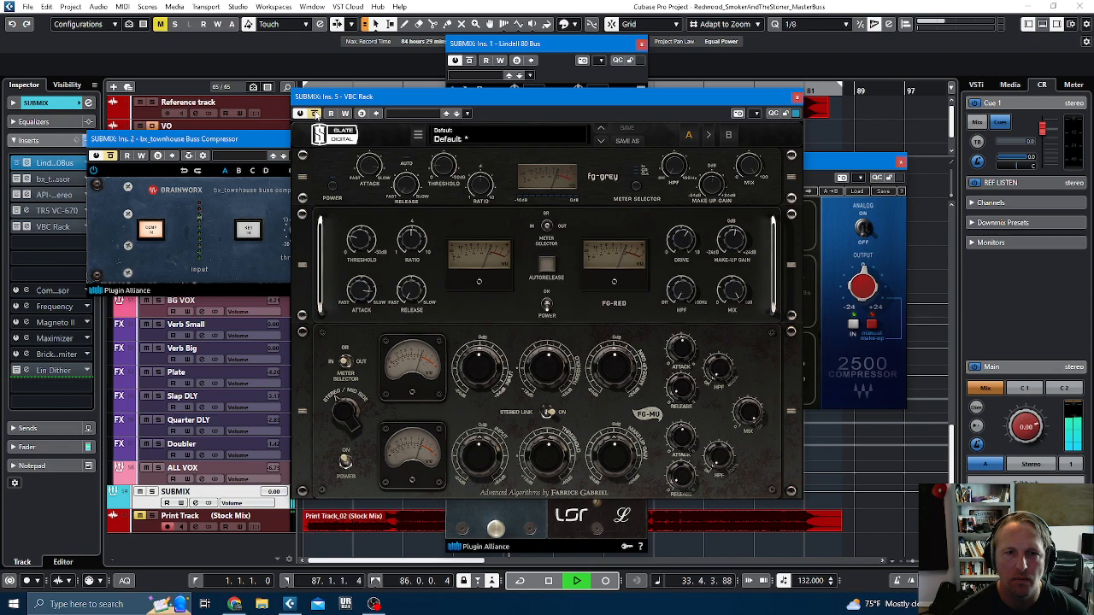
pyautogui.click(314, 114)
pyautogui.press('space')
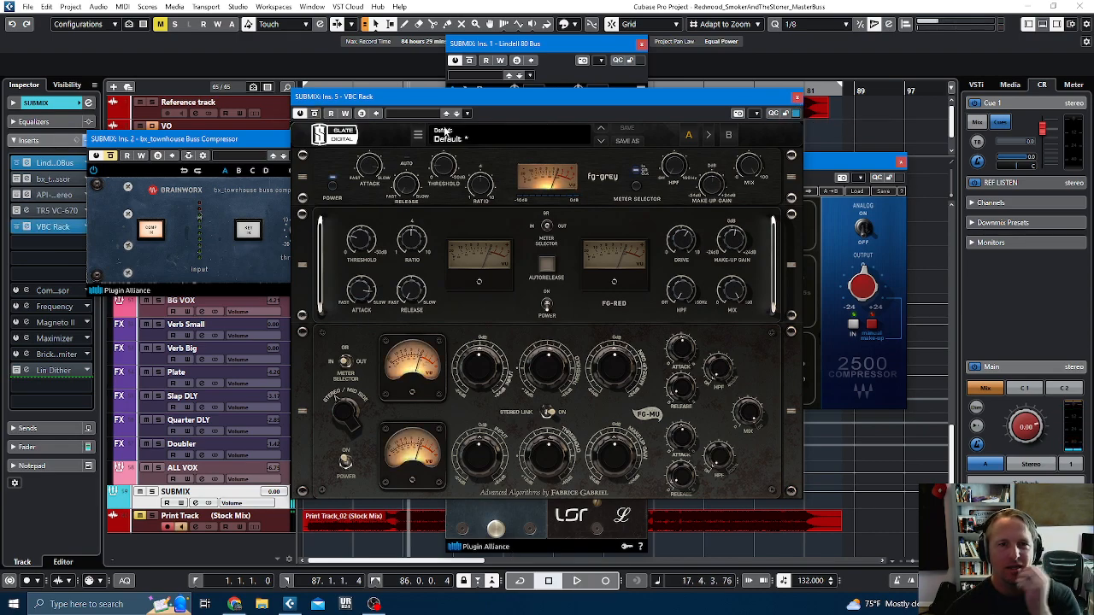
# Step: Power off the FG-Grey, and arrange the VBC Rack and API-2500 windows side by side
pyautogui.click(332, 186)
pyautogui.moveTo(647, 100); pyautogui.dragTo(372, 96)
pyautogui.moveTo(620, 166); pyautogui.dragTo(693, 150)
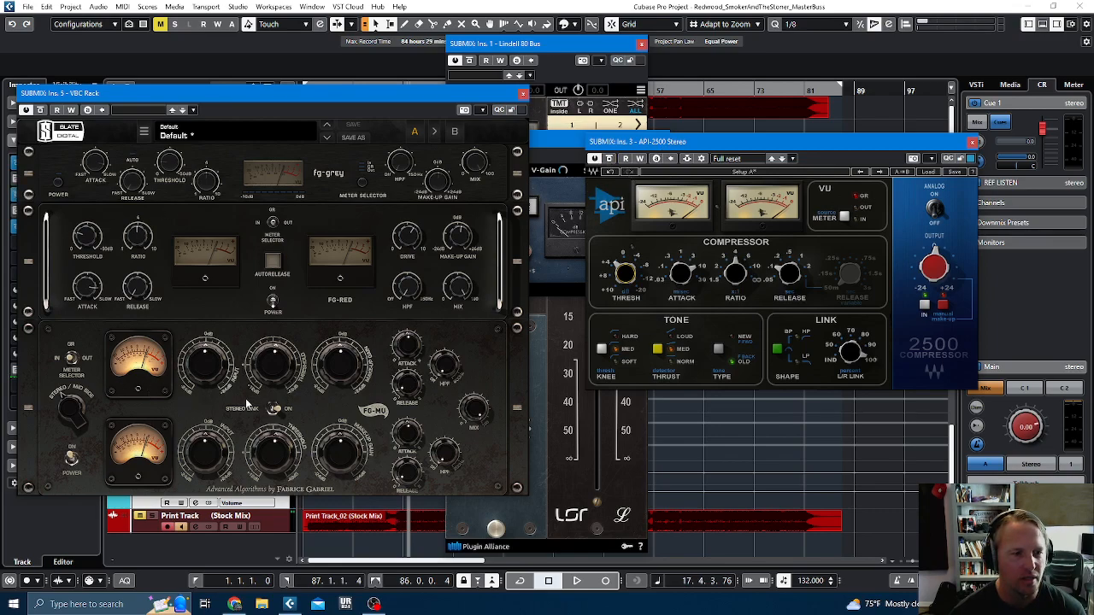
# Step: Replay the section with the API-2500, and during playback bypass it and power on the FG-Grey in its place
pyautogui.press('space')
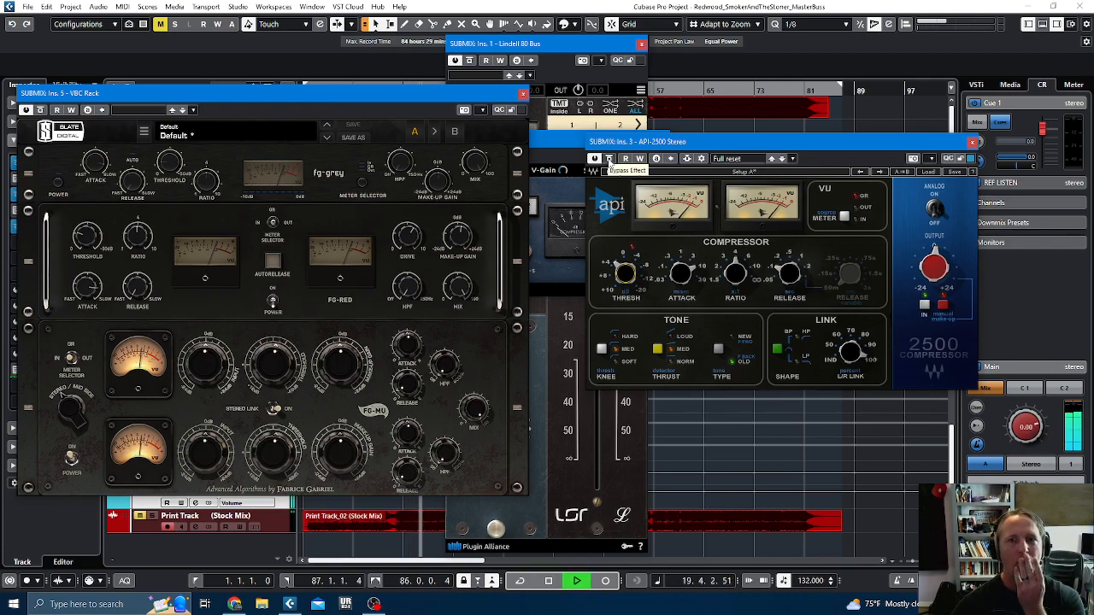
pyautogui.click(51, 182)
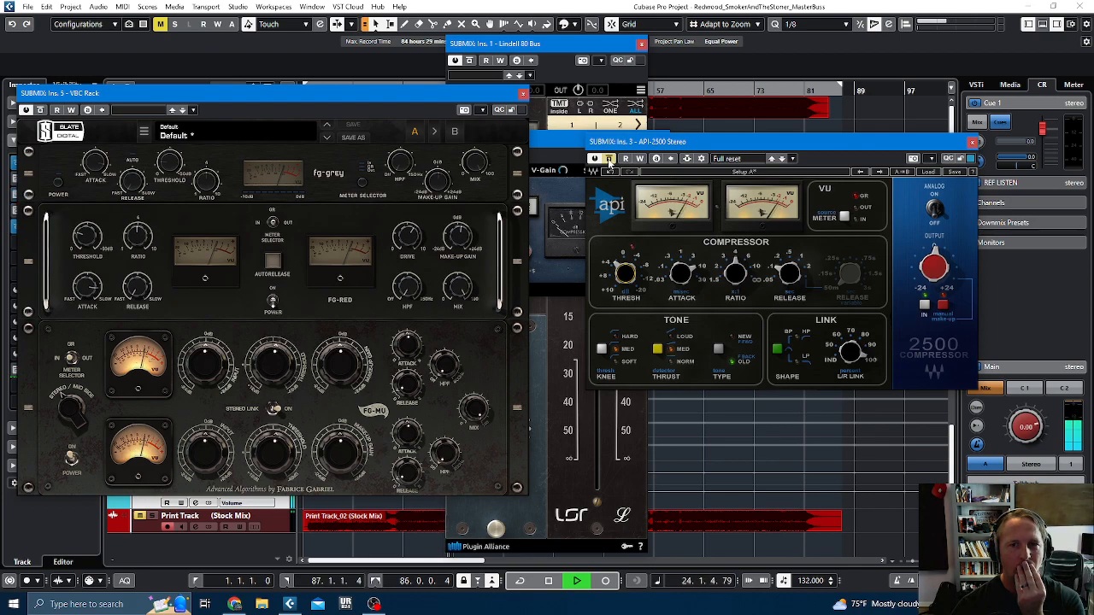
pyautogui.click(58, 181)
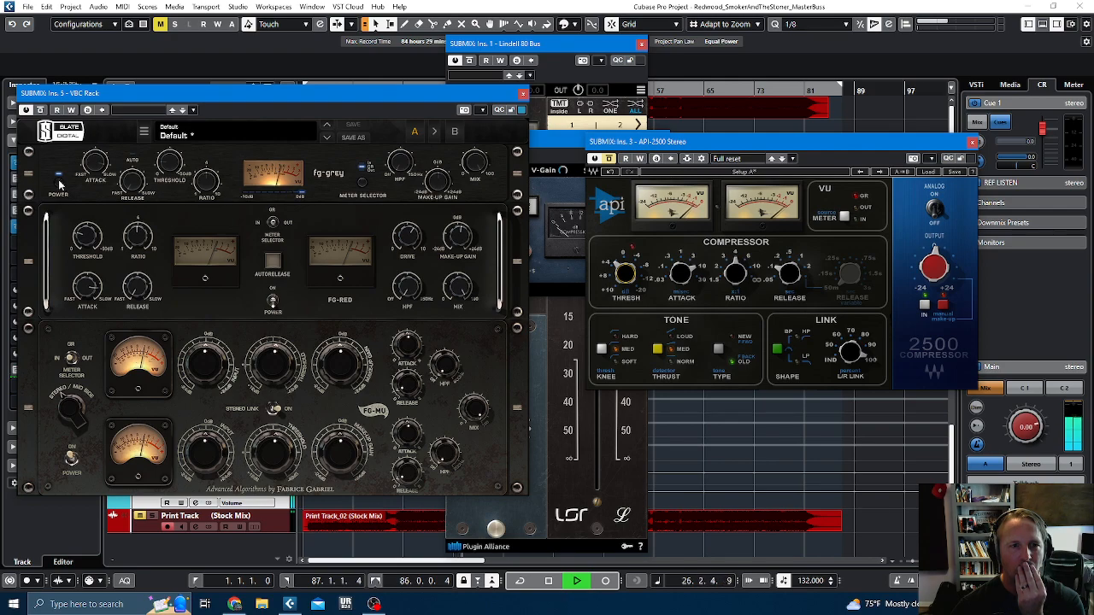
# Step: Compare the FG-Grey compressor against the API-2500 during playback by alternating which one is active
pyautogui.click(58, 181)
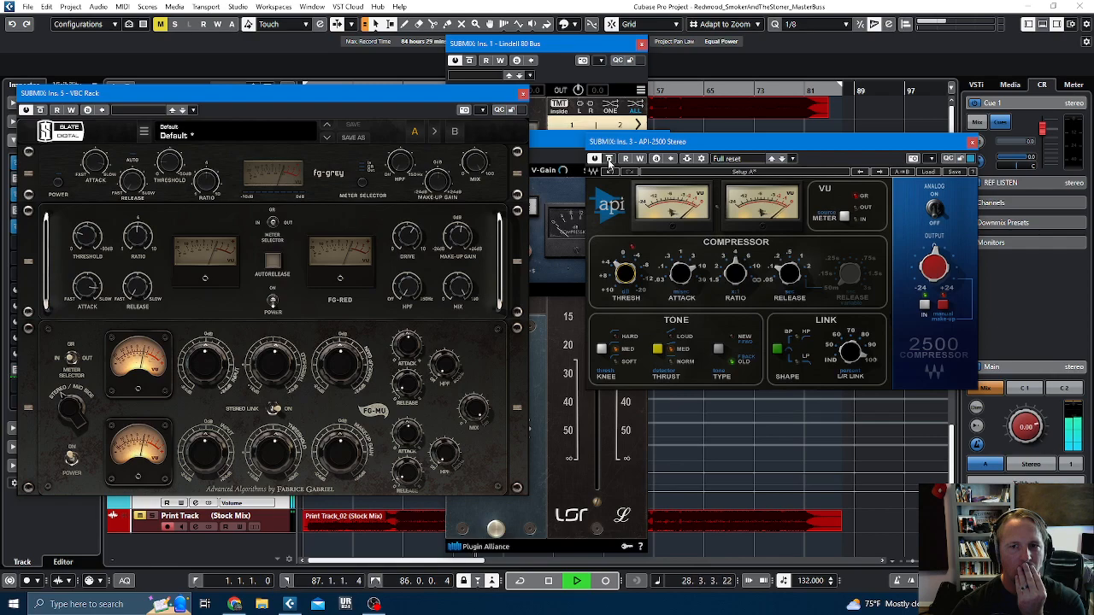
pyautogui.click(57, 183)
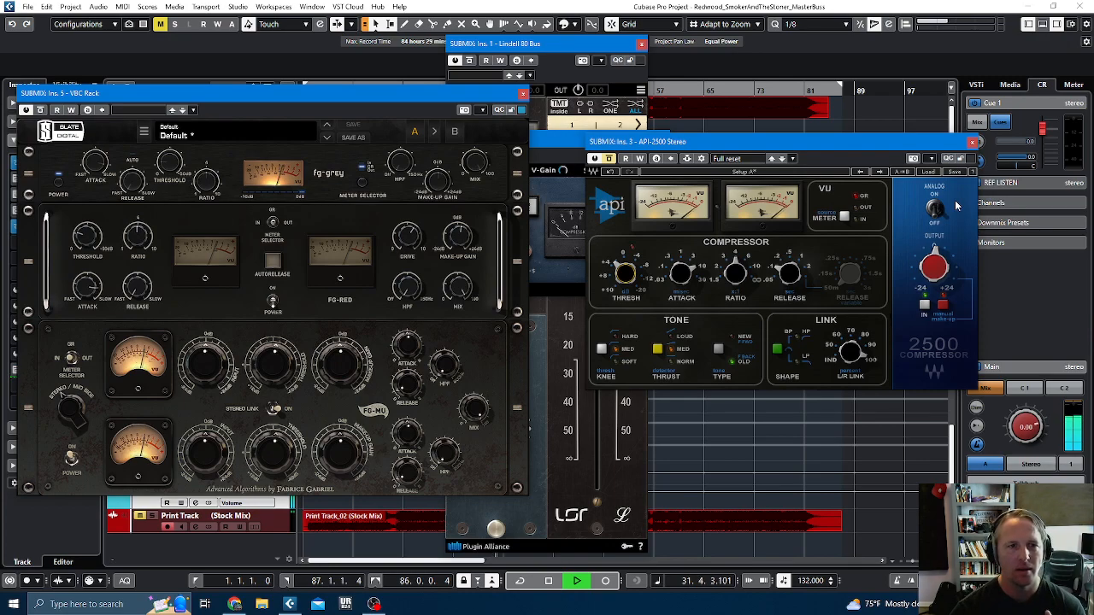
# Step: Compare the FG-Grey against the bx_townhouse Buss Compressor by alternately bypassing each during playback, and stop playback with FG-Grey active
pyautogui.moveTo(424, 95); pyautogui.dragTo(788, 110)
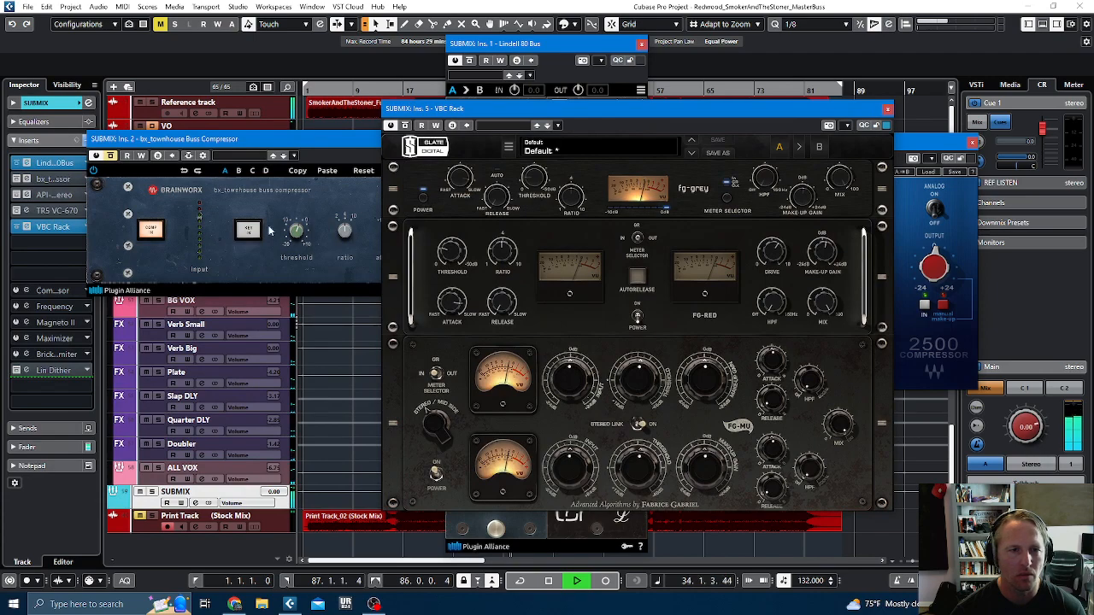
pyautogui.click(110, 159)
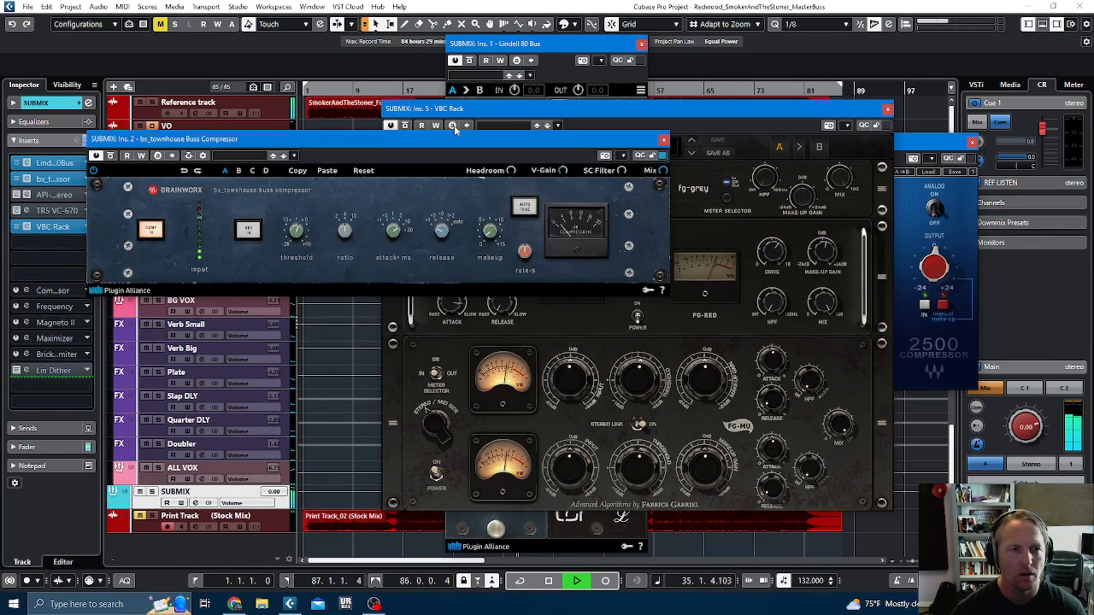
pyautogui.click(546, 122)
pyautogui.click(422, 197)
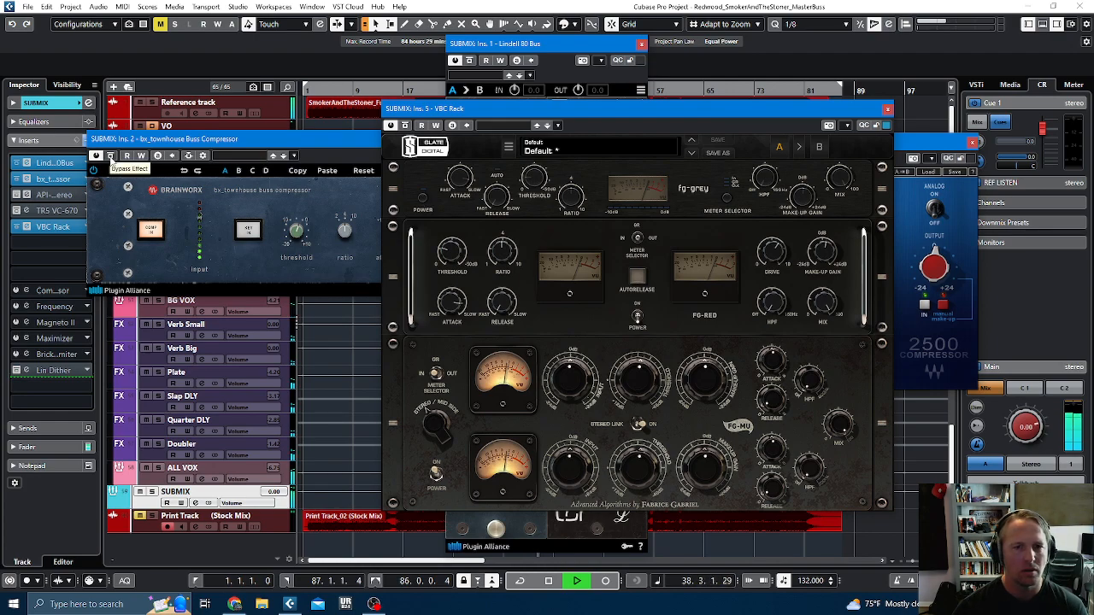
pyautogui.click(111, 155)
pyautogui.click(424, 203)
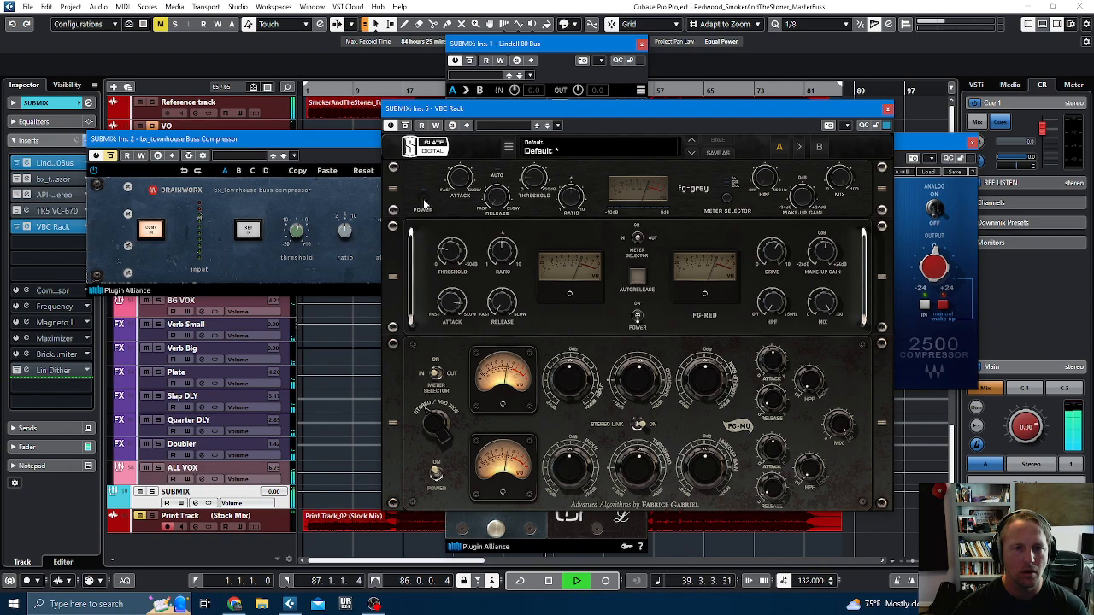
pyautogui.click(423, 204)
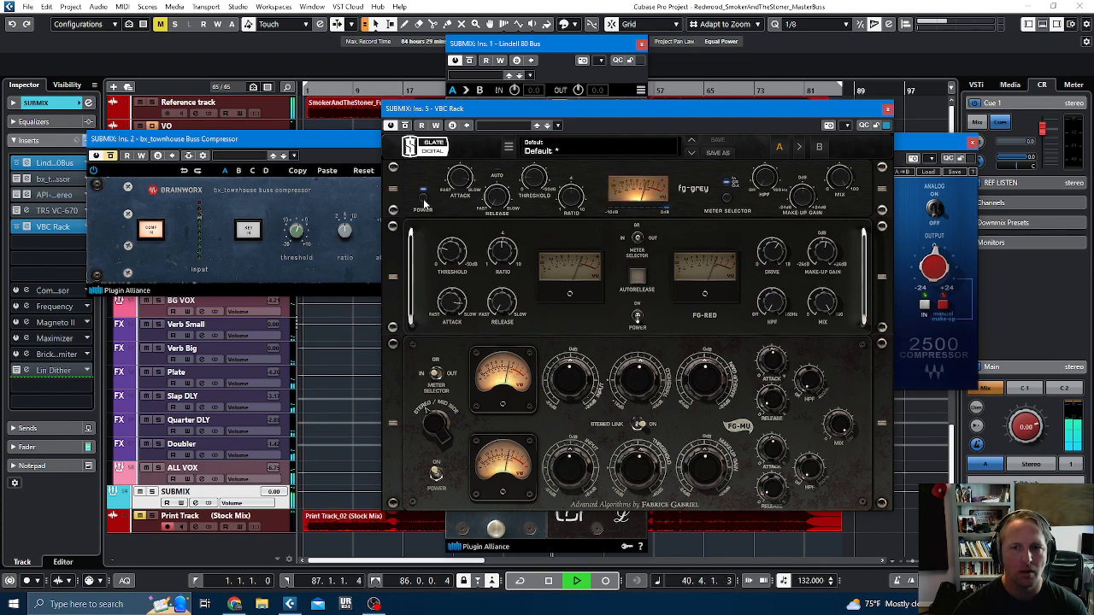
pyautogui.click(423, 203)
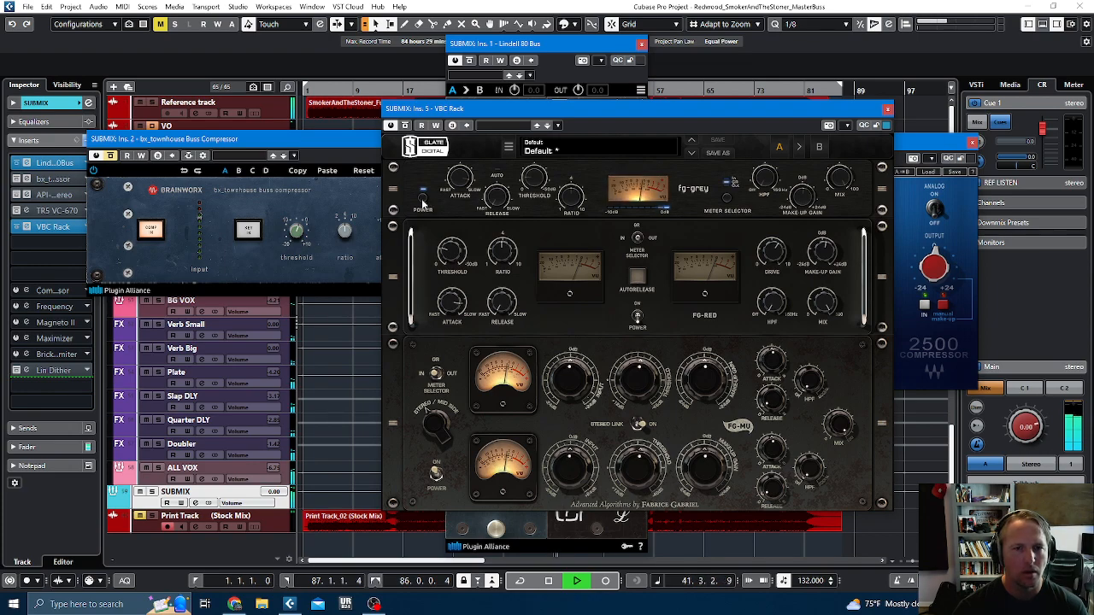
pyautogui.click(112, 163)
pyautogui.click(481, 111)
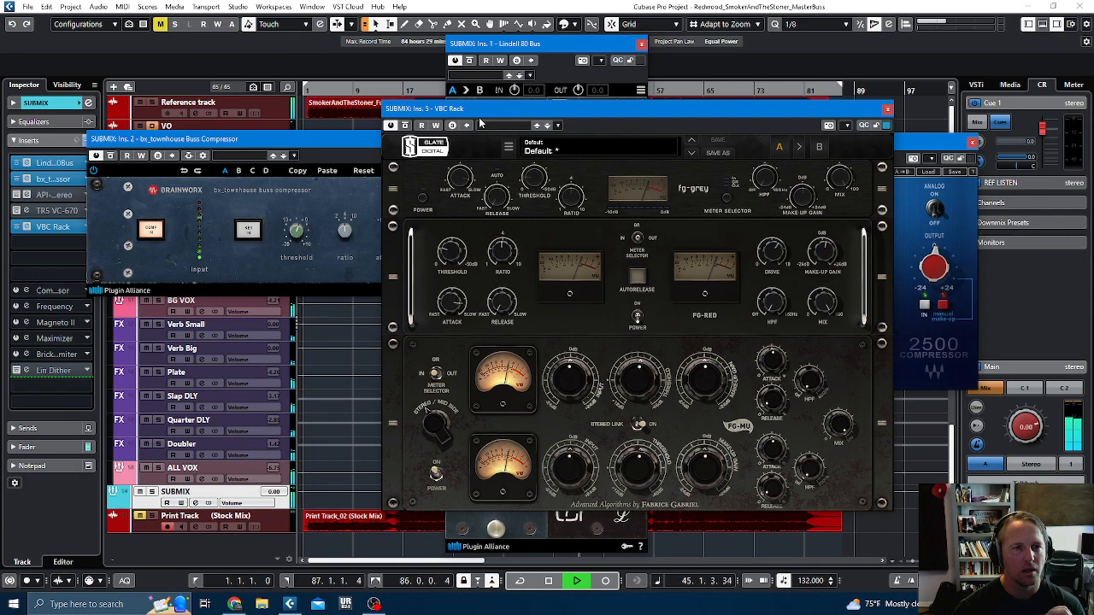
pyautogui.click(480, 124)
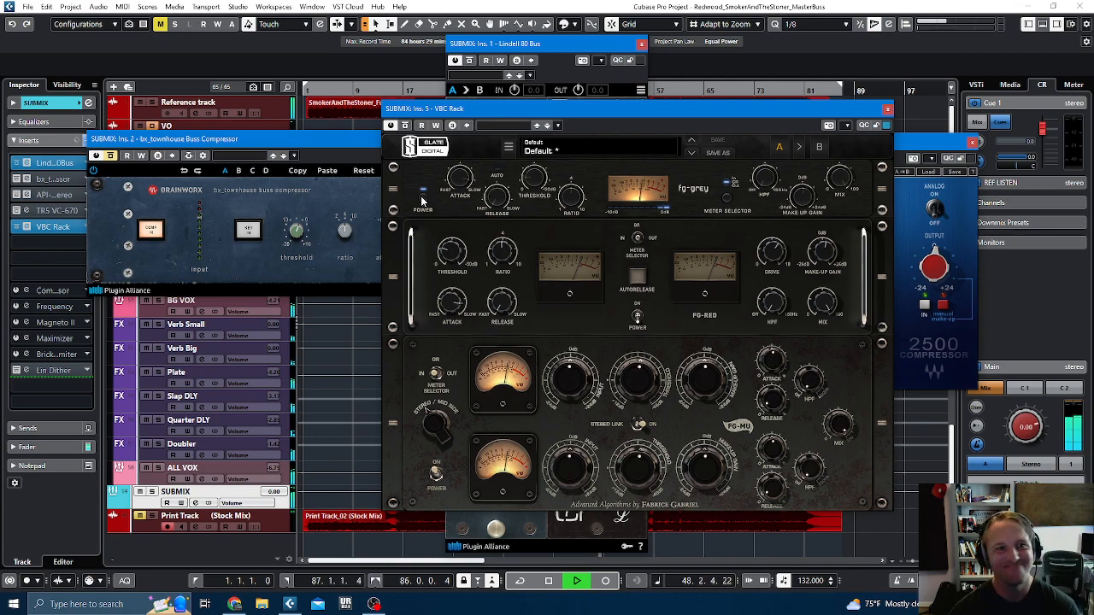
pyautogui.press('space')
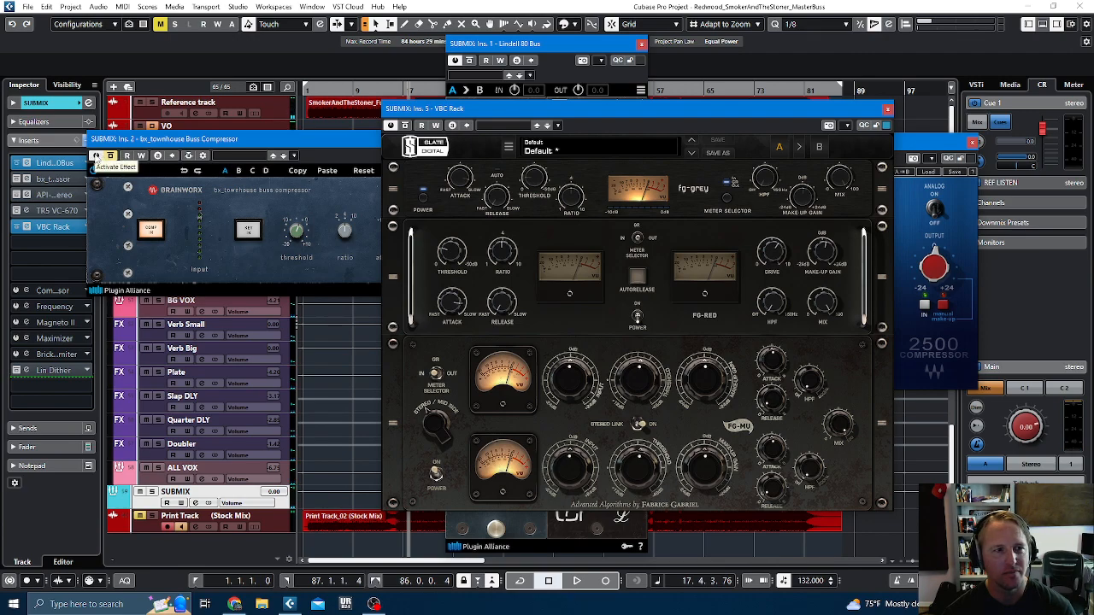
# Step: Deactivate the bx_townhouse Buss Compressor and API-2500 inserts on SUBMIX and close their plug-in windows
pyautogui.click(96, 157)
pyautogui.click(664, 141)
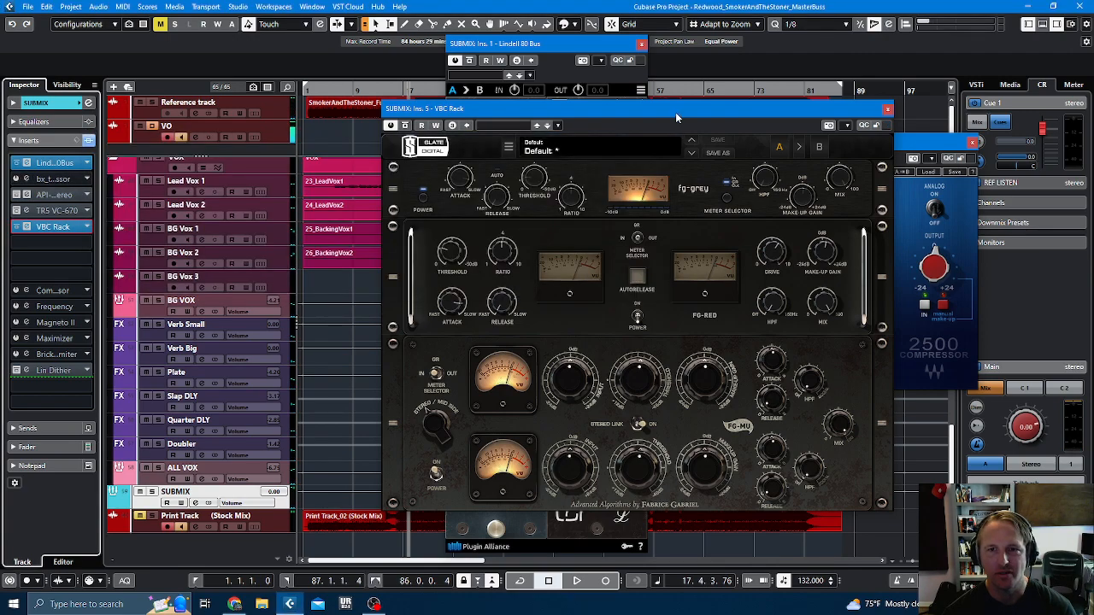
pyautogui.moveTo(677, 112); pyautogui.dragTo(404, 102)
pyautogui.click(613, 153)
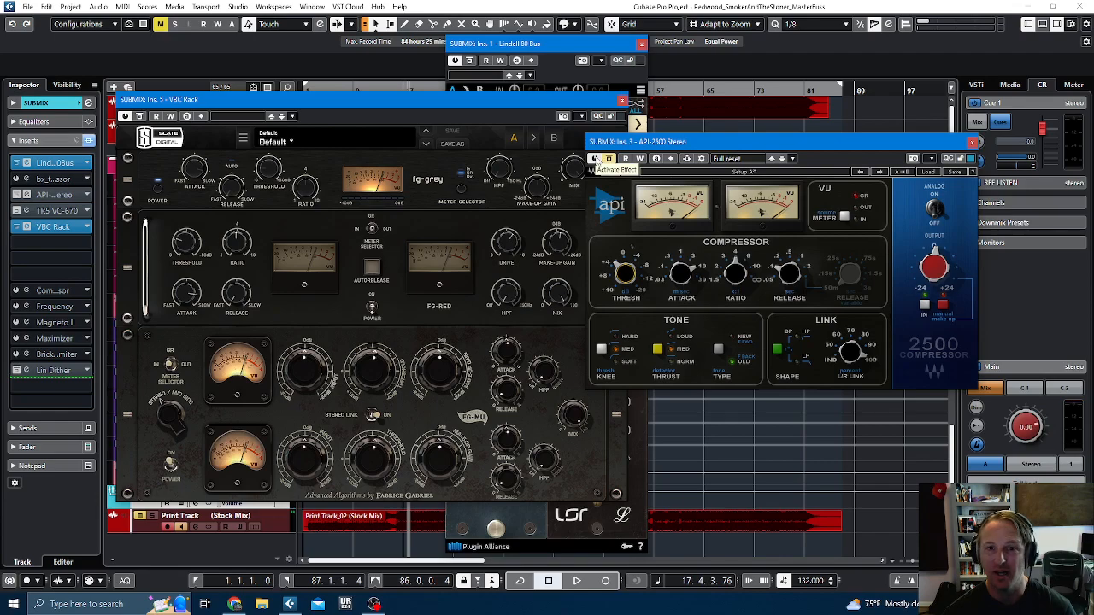
pyautogui.click(594, 159)
pyautogui.click(971, 142)
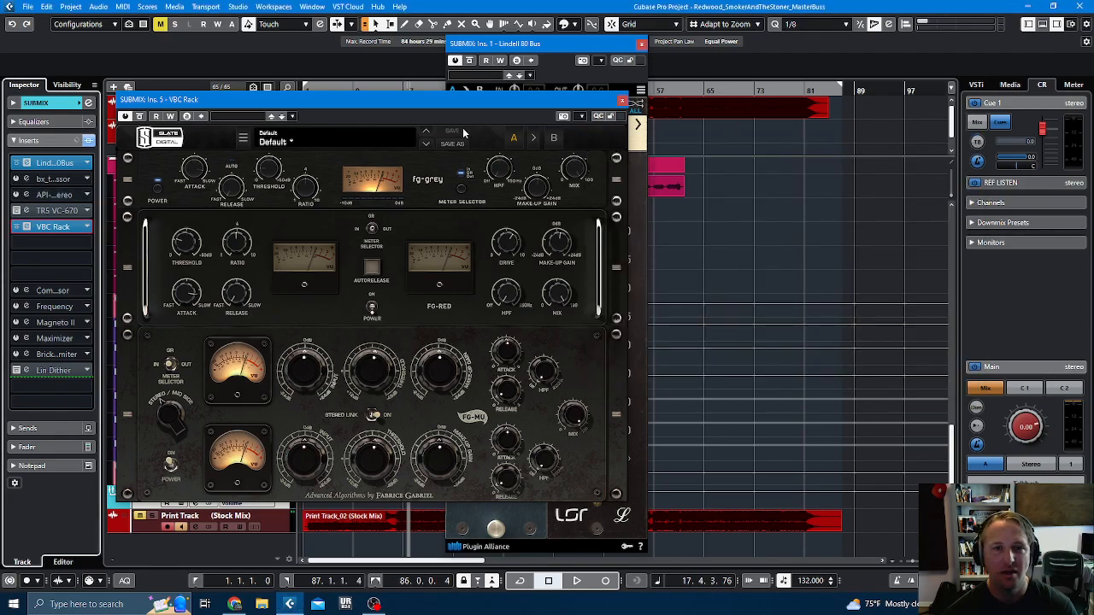
# Step: Close the Lindell 80 Bus and VBC Rack plug-in windows
pyautogui.click(572, 53)
pyautogui.click(642, 44)
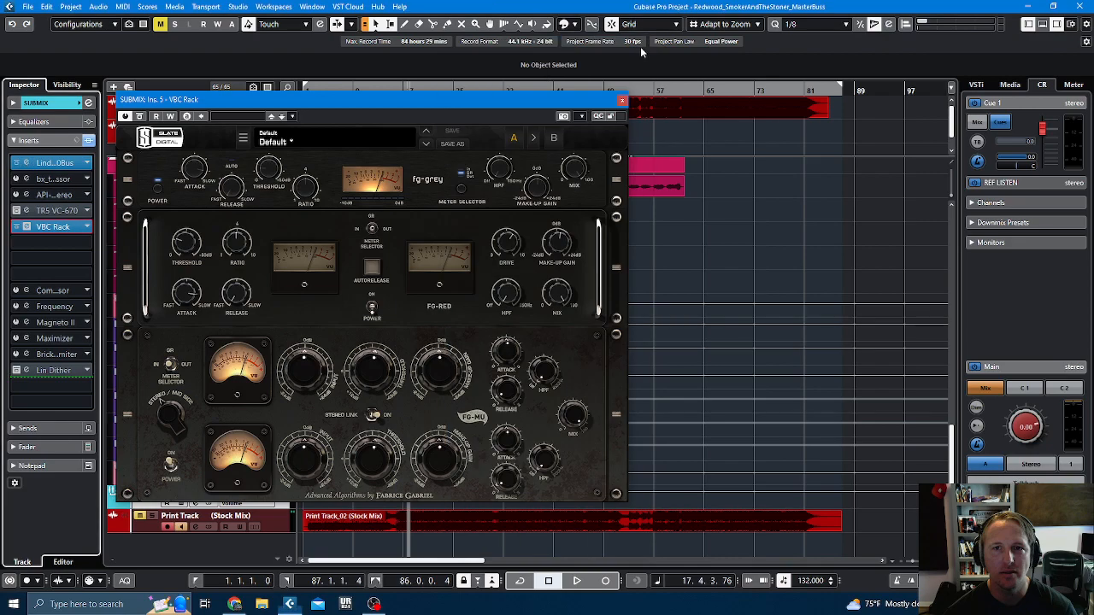
pyautogui.click(621, 100)
# Step: Remove the TR5 VC-670, API-2500 and bx_townhouse inserts from SUBMIX and move VBC Rack to the second insert slot
pyautogui.click(88, 211)
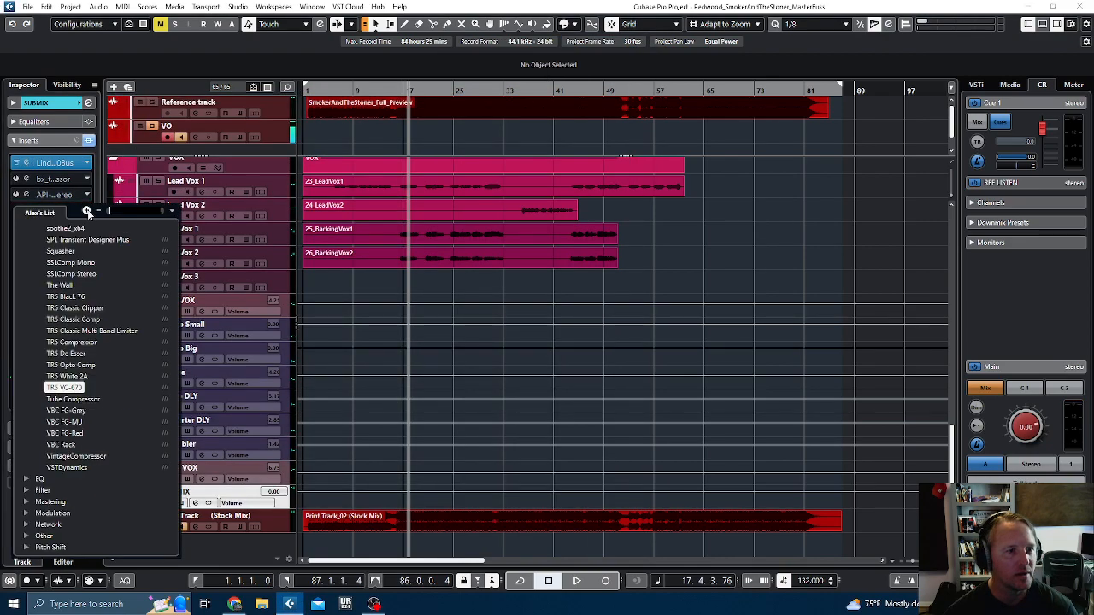
pyautogui.scroll(10, 89, 244)
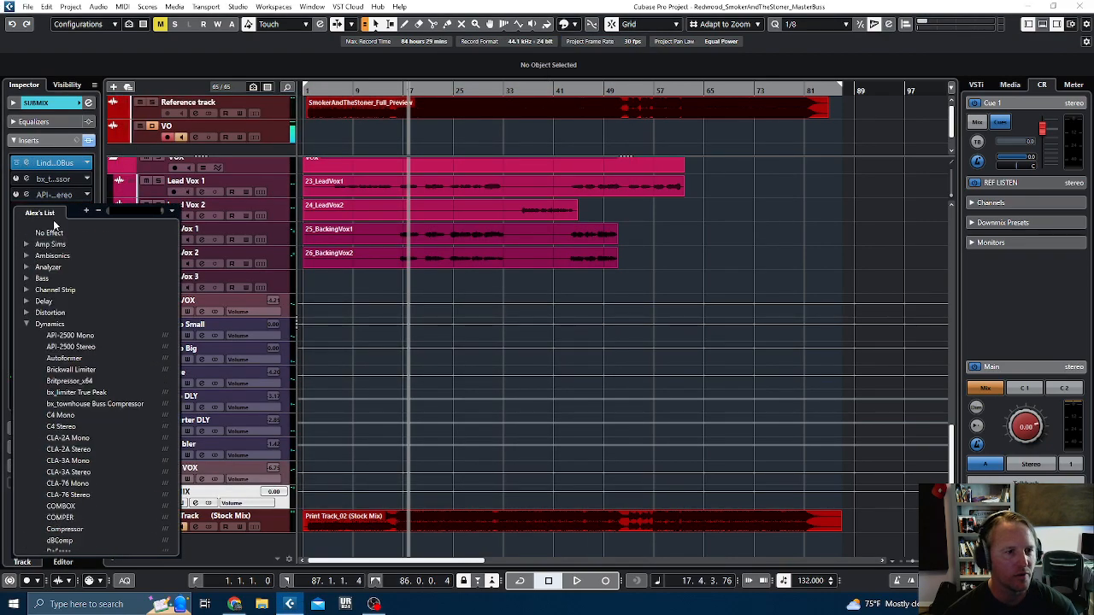
pyautogui.click(58, 228)
pyautogui.click(87, 195)
pyautogui.click(57, 218)
pyautogui.click(88, 178)
pyautogui.click(55, 201)
pyautogui.moveTo(59, 227); pyautogui.dragTo(59, 177)
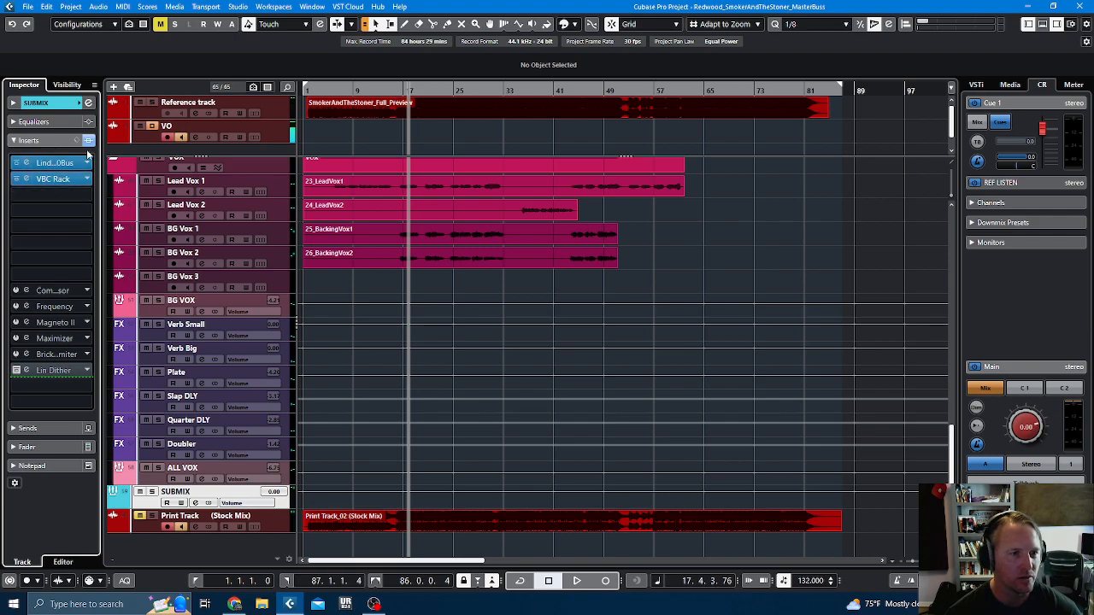
# Step: Play the mix while bypassing and re-enabling all SUBMIX inserts to compare, leaving the inserts active with playback stopped
pyautogui.press('space')
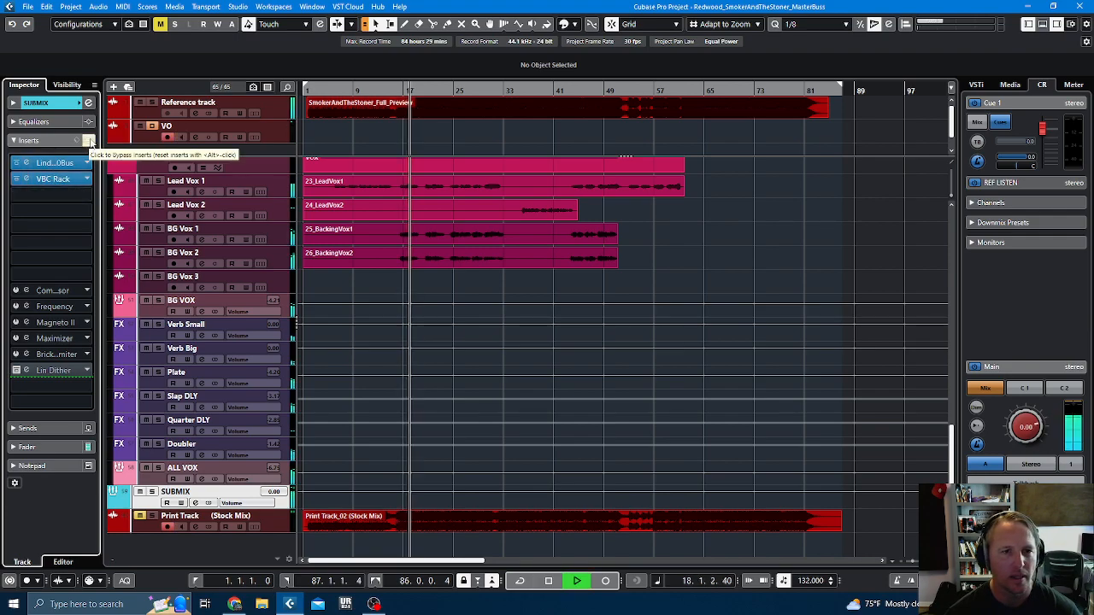
pyautogui.click(89, 142)
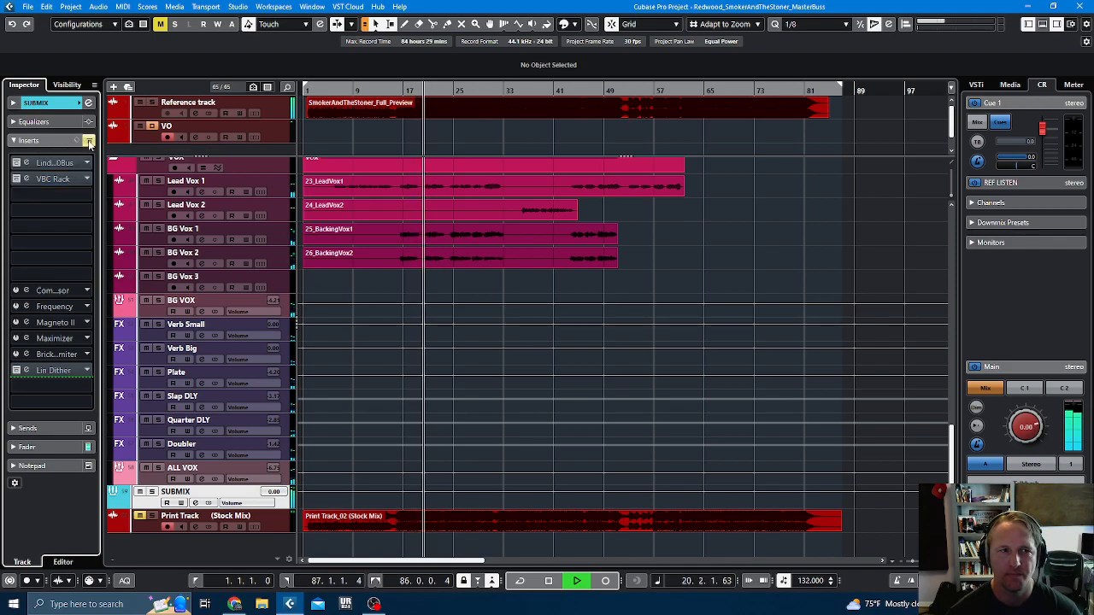
pyautogui.click(89, 142)
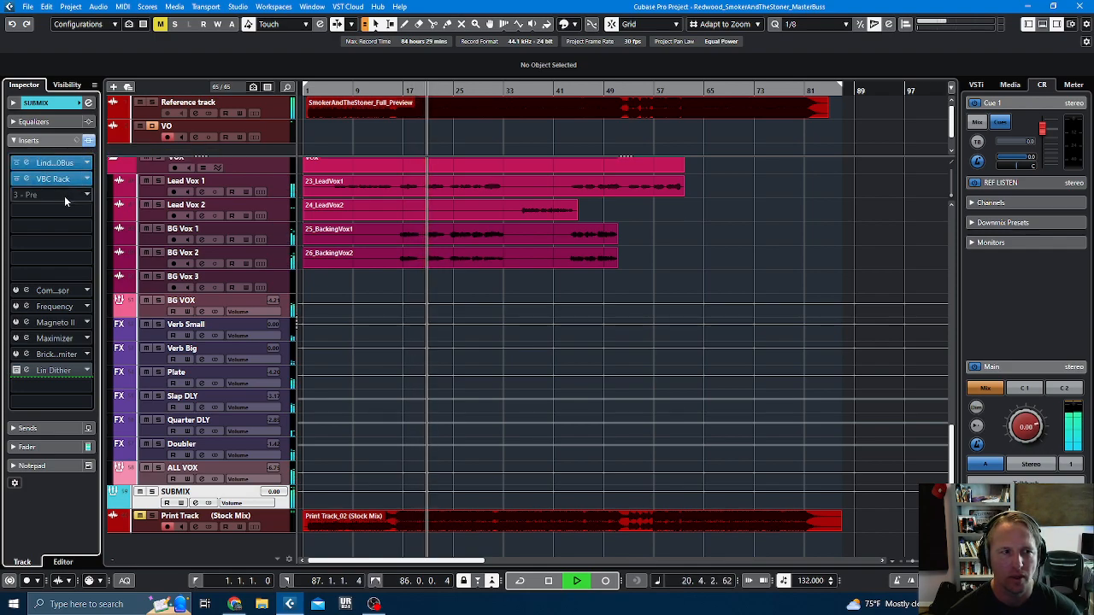
pyautogui.click(89, 142)
pyautogui.press('space')
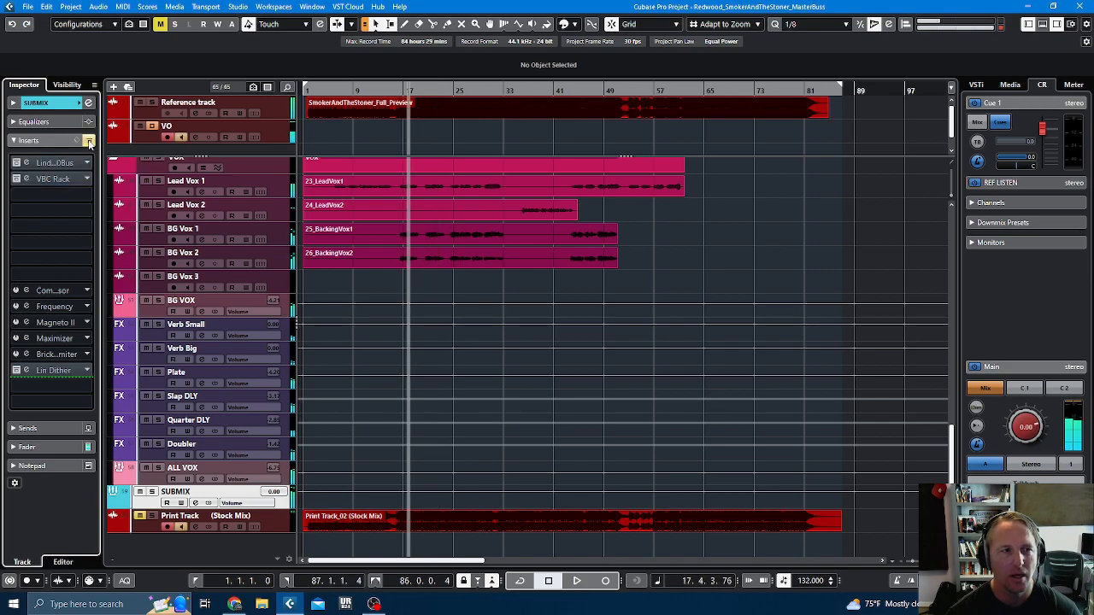
pyautogui.click(89, 142)
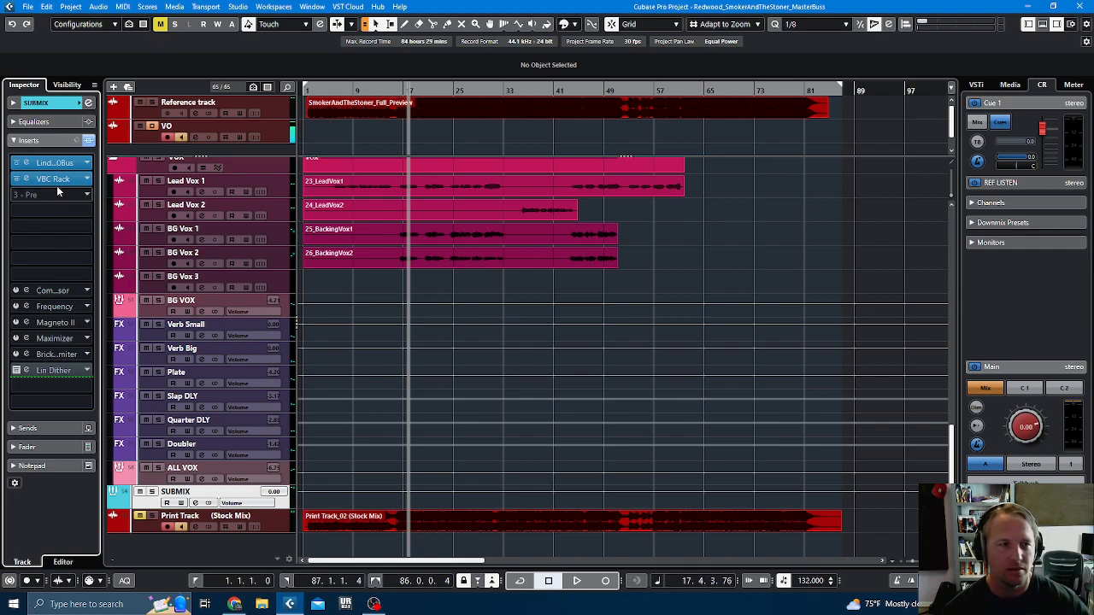
# Step: Set the FG-MU make-up gain to -2.2 dB in the SUBMIX VBC Rack and audition the mix with the inserts bypassed
pyautogui.click(76, 180)
pyautogui.moveTo(441, 454); pyautogui.dragTo(438, 457)
pyautogui.press('space')
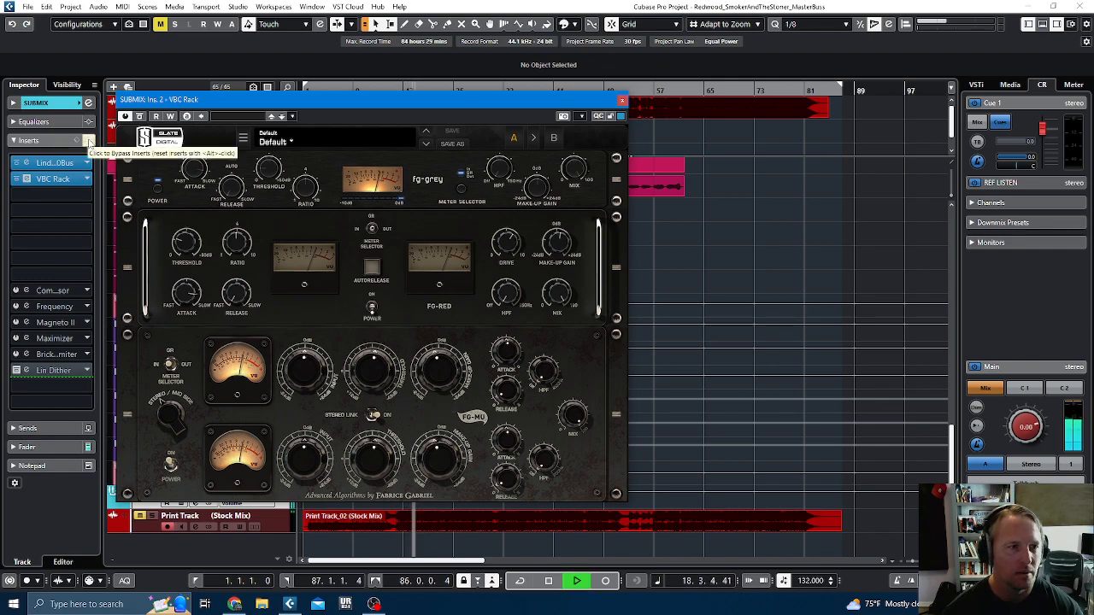
pyautogui.click(88, 141)
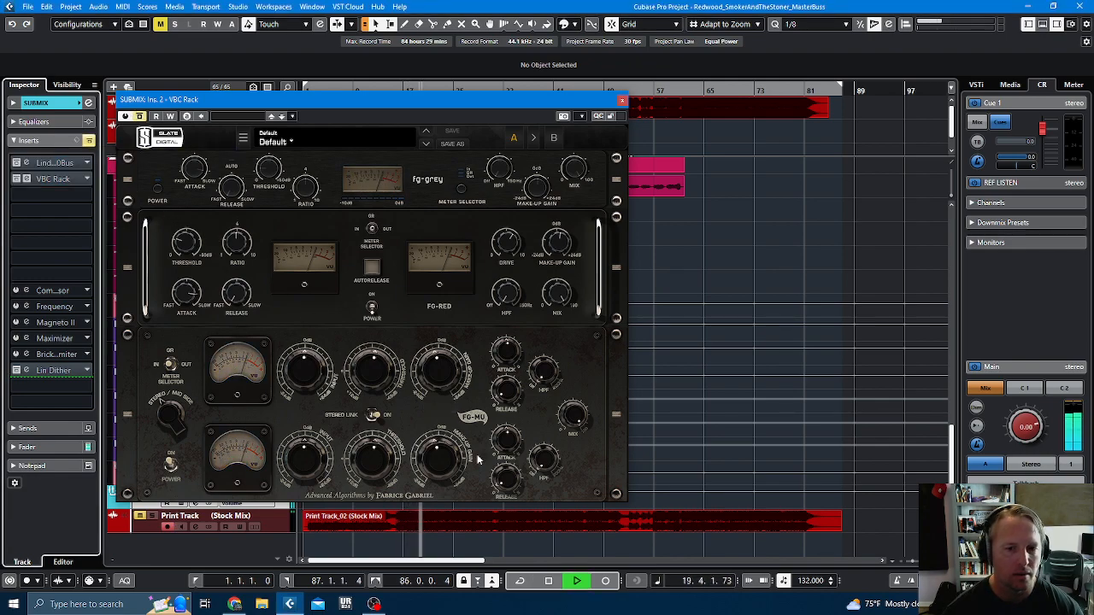
pyautogui.moveTo(445, 458)
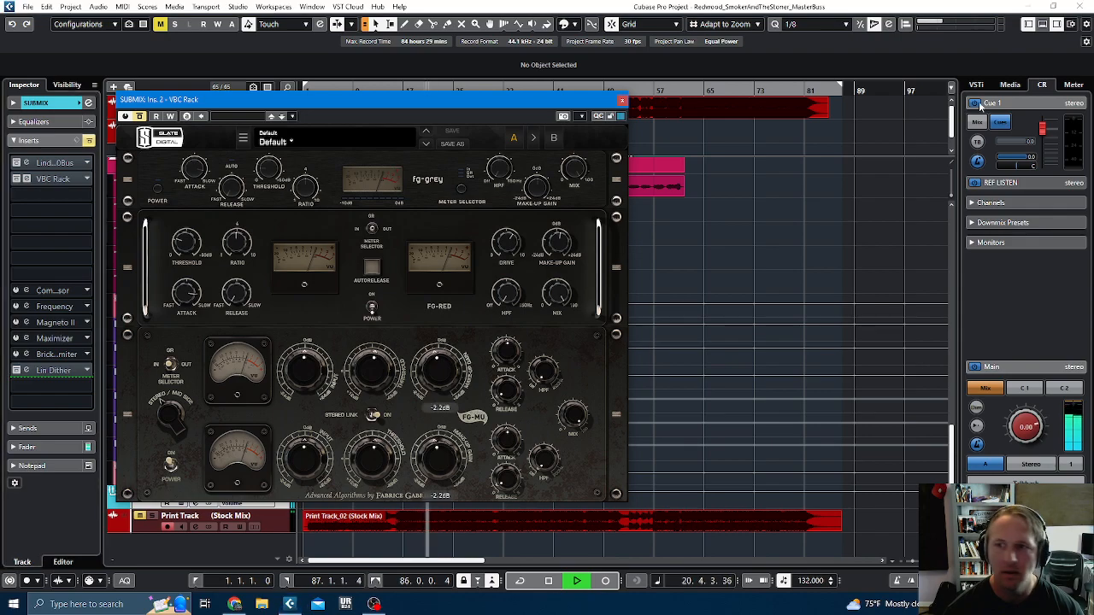
# Step: Compare the master meter level with the SUBMIX inserts bypassed and active, stop playback and close the VBC Rack window
pyautogui.click(1072, 85)
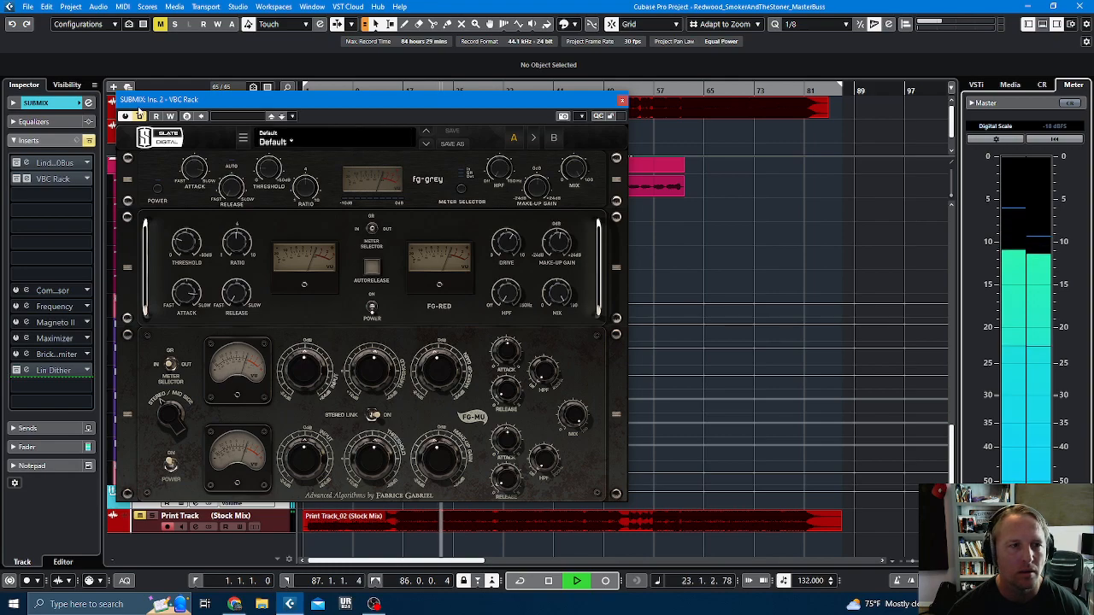
pyautogui.click(88, 141)
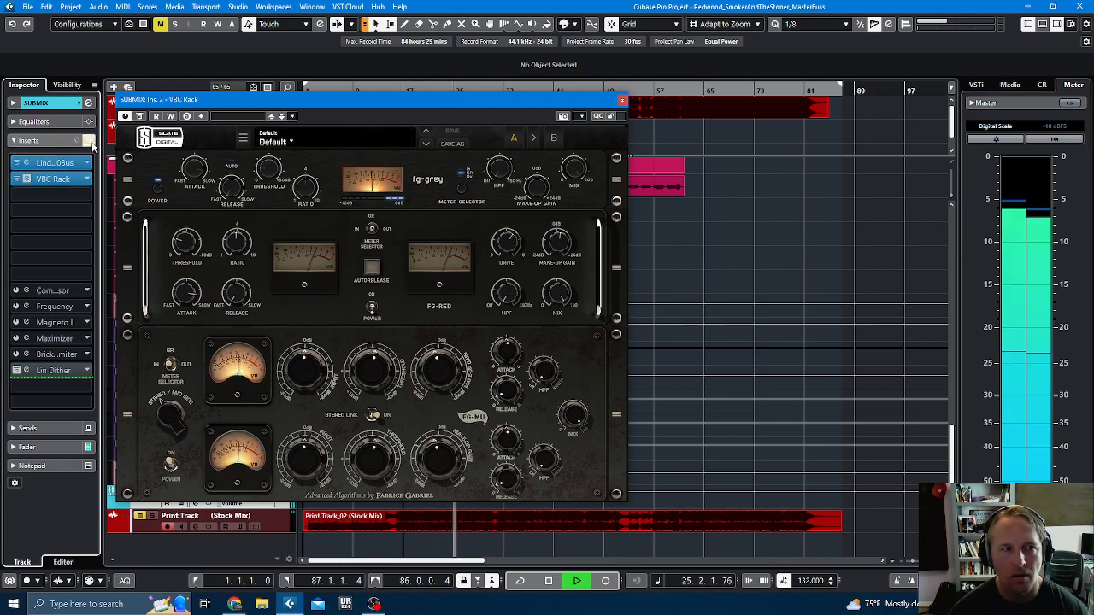
pyautogui.click(88, 141)
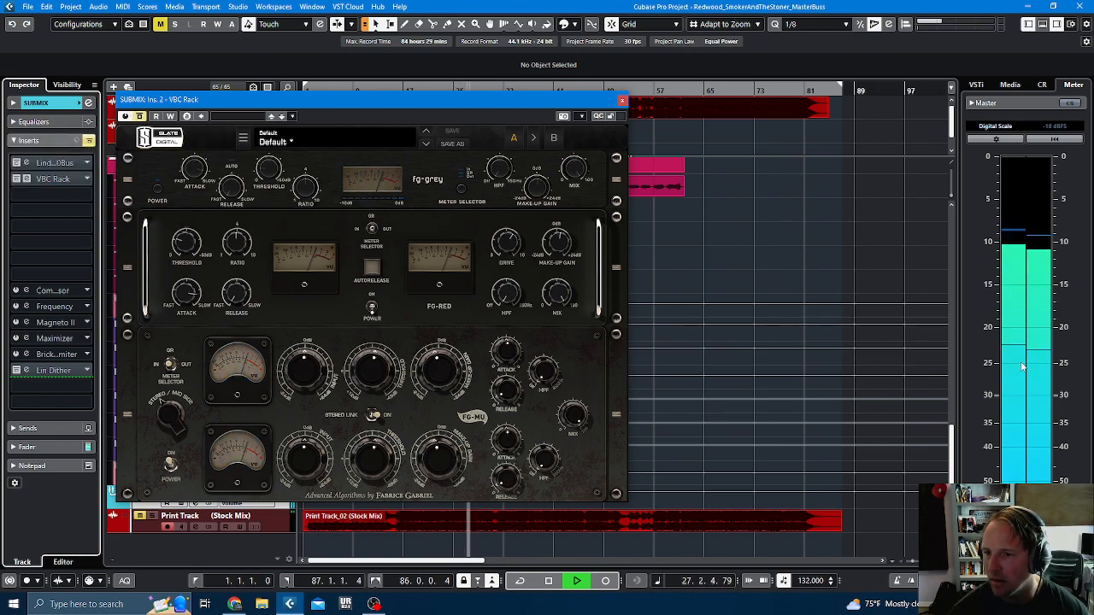
pyautogui.click(88, 141)
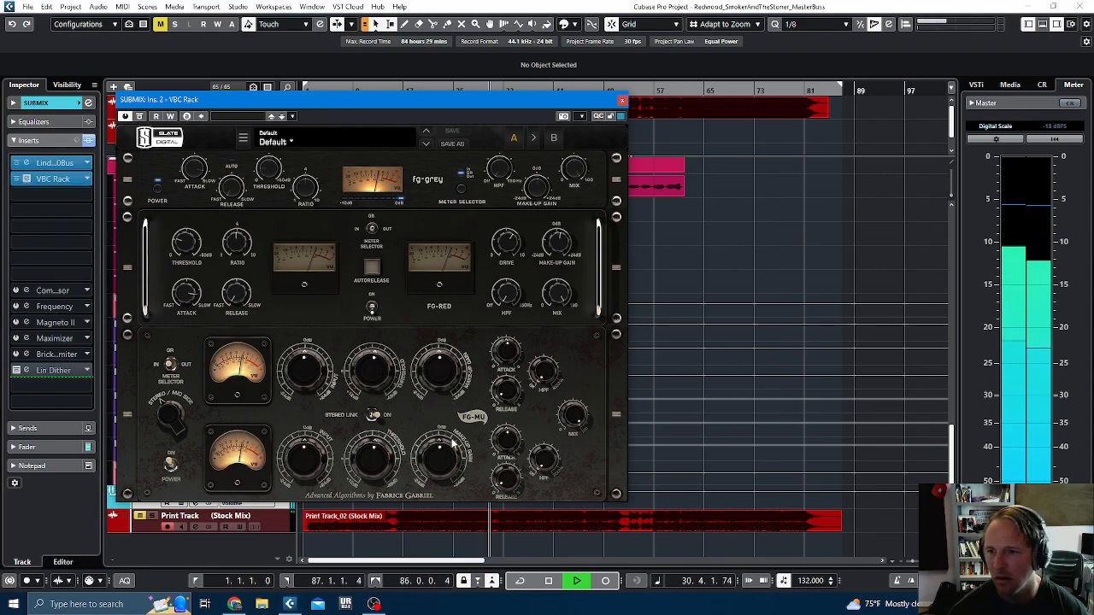
pyautogui.click(89, 142)
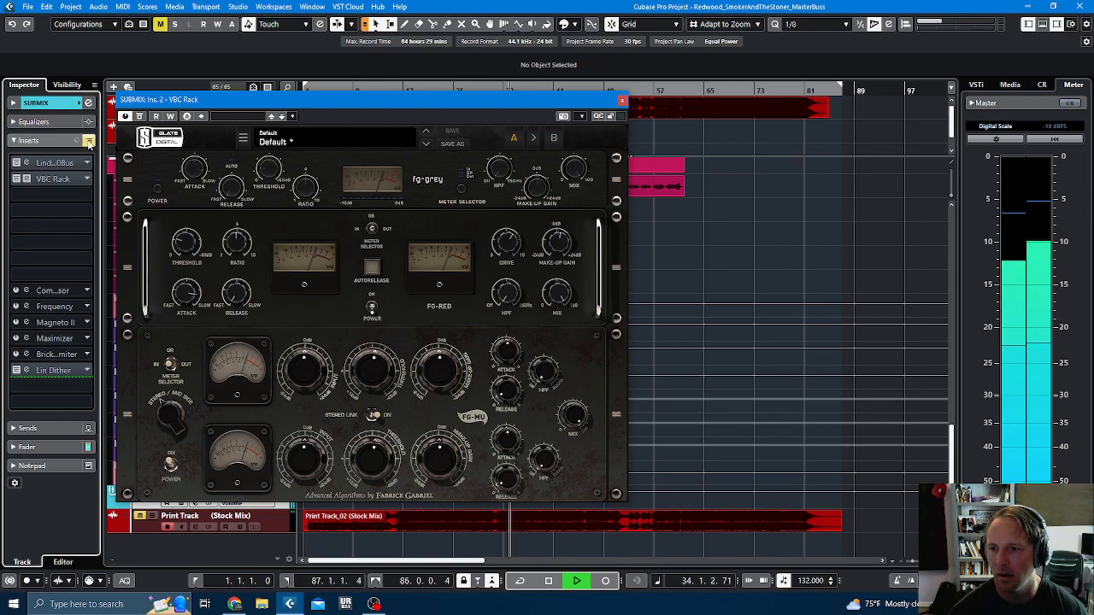
pyautogui.click(89, 142)
pyautogui.press('space')
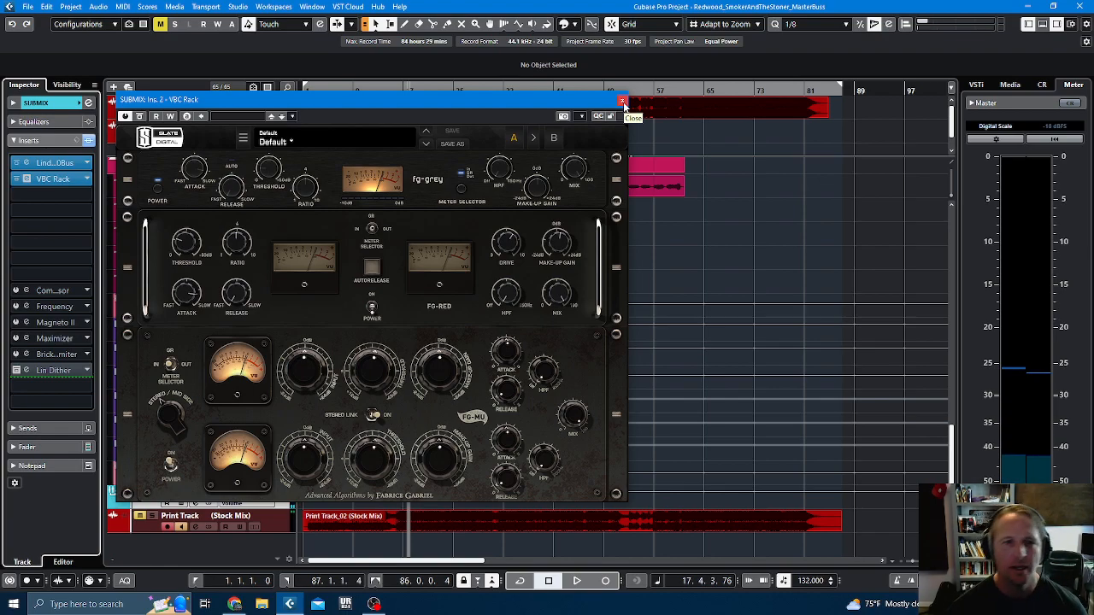
pyautogui.click(622, 101)
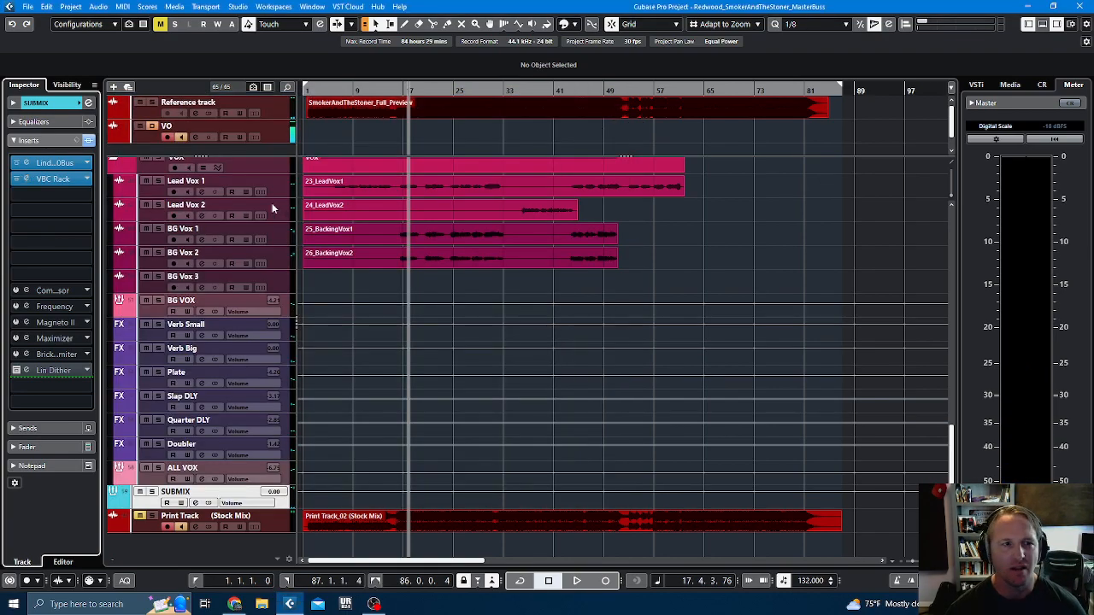
# Step: Add the AMEK EQ 200 from the EQ category to the third SUBMIX insert slot, after VBC Rack
pyautogui.click(59, 195)
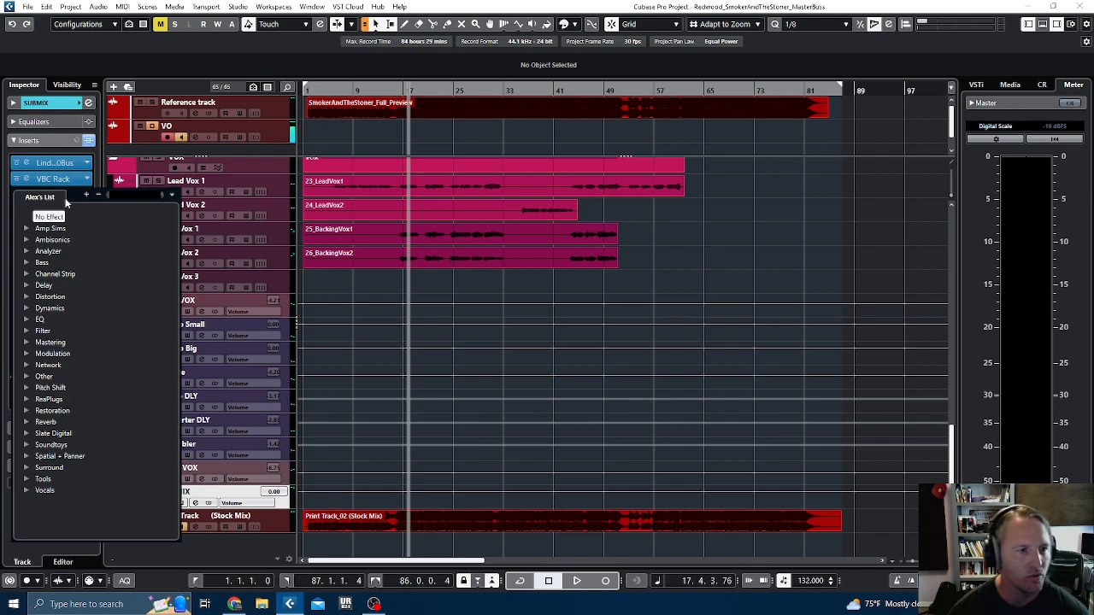
pyautogui.click(28, 320)
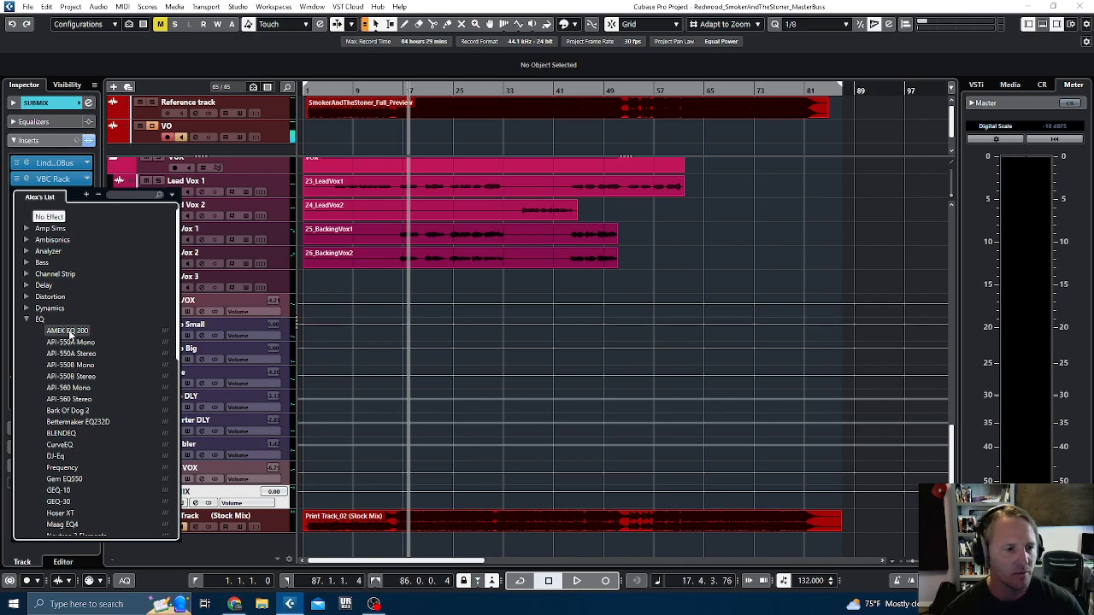
pyautogui.click(70, 332)
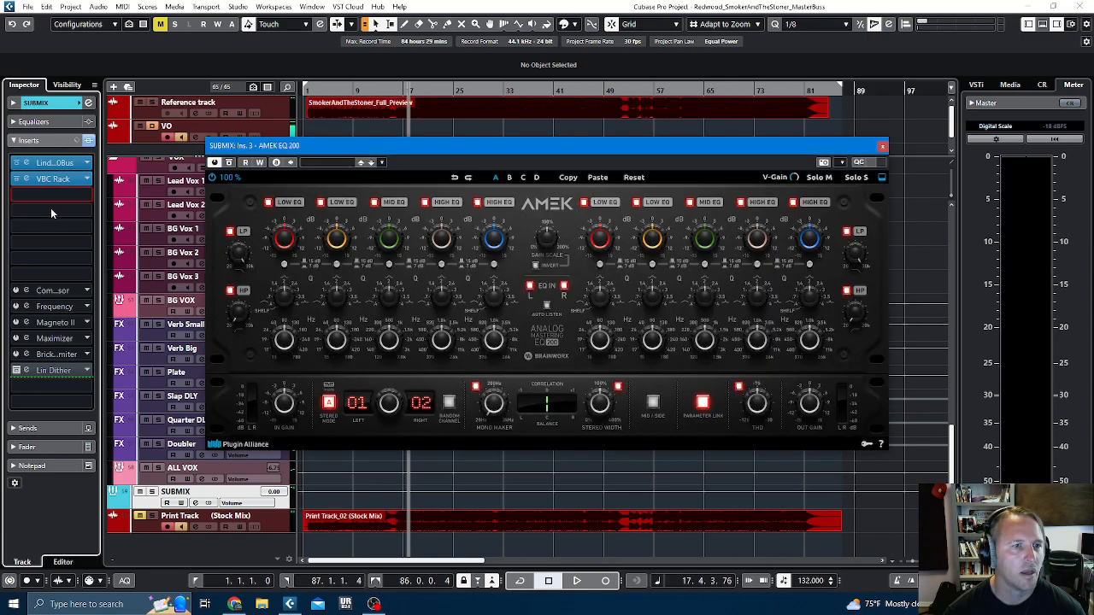
# Step: Add the Maag EQ4 to the fourth SUBMIX insert slot and bypass both it and the AMEK EQ 200
pyautogui.click(51, 210)
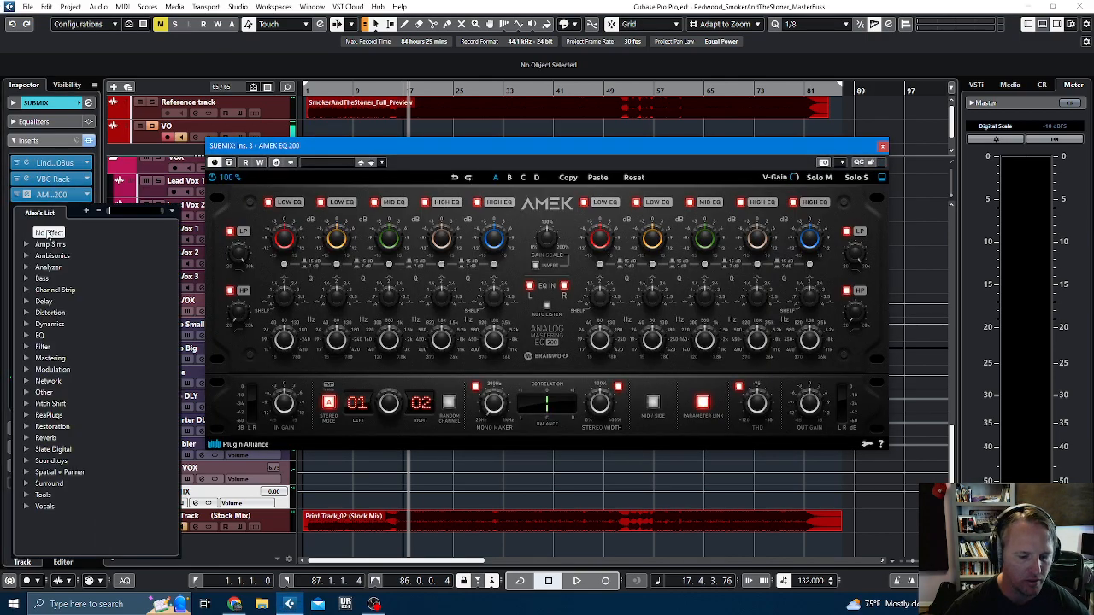
pyautogui.write('maag')
pyautogui.click(47, 231)
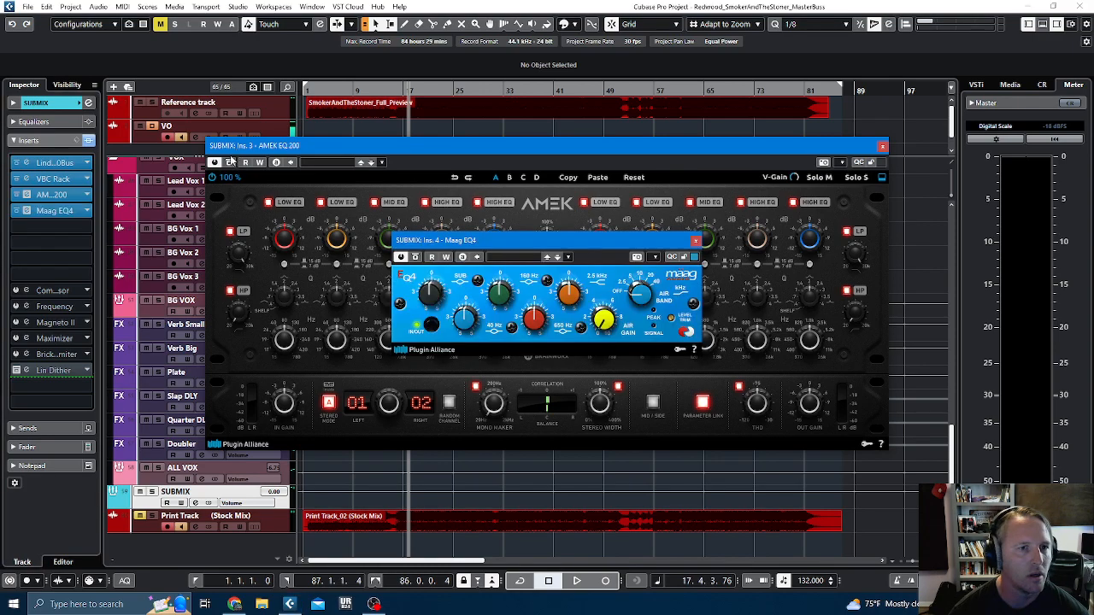
pyautogui.click(237, 170)
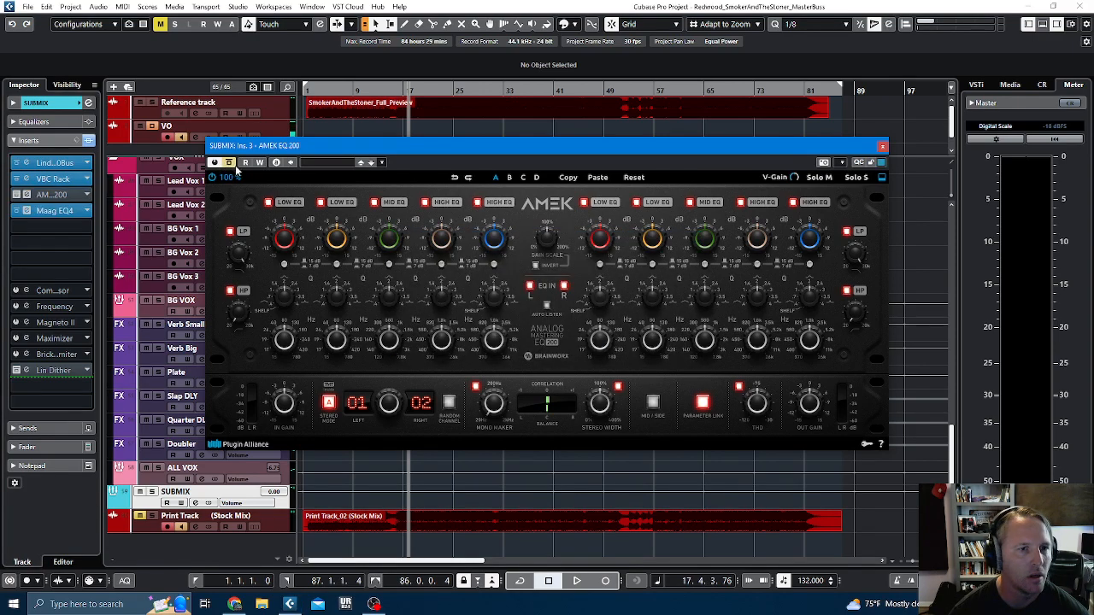
# Step: Add the Hoser XT from the EQ category to the fifth SUBMIX insert slot and close its window
pyautogui.click(38, 229)
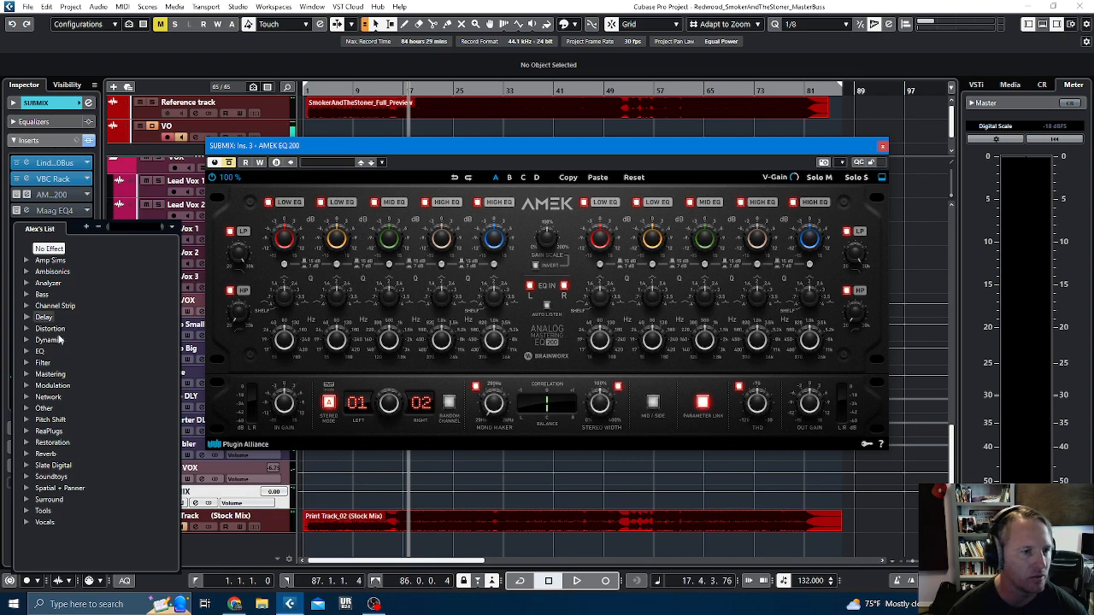
pyautogui.click(32, 352)
pyautogui.scroll(-3, 94, 407)
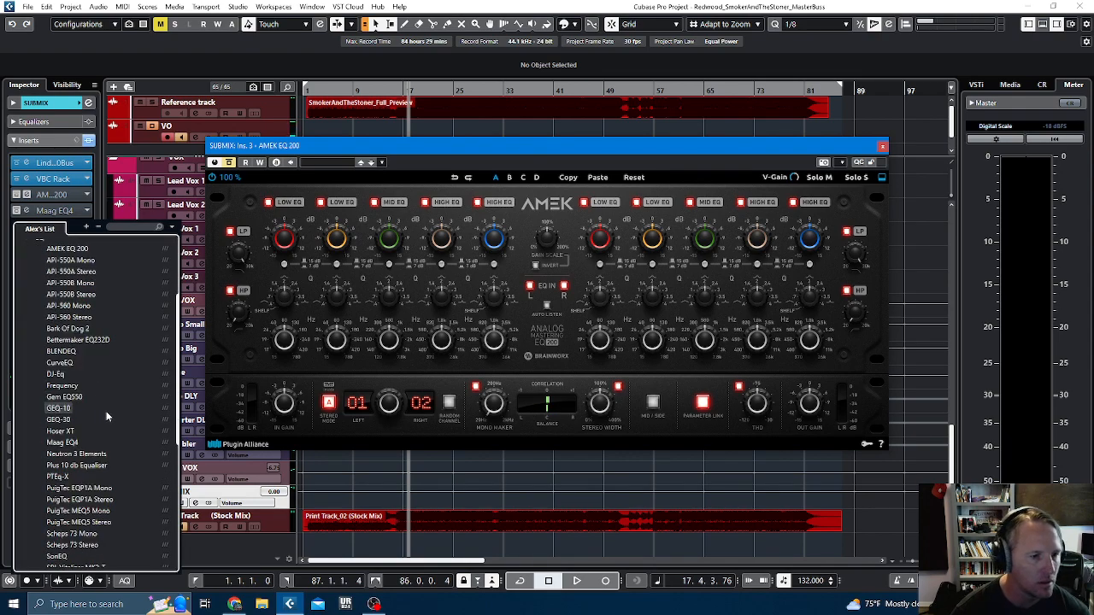
pyautogui.scroll(-2, 106, 410)
pyautogui.scroll(-2, 106, 408)
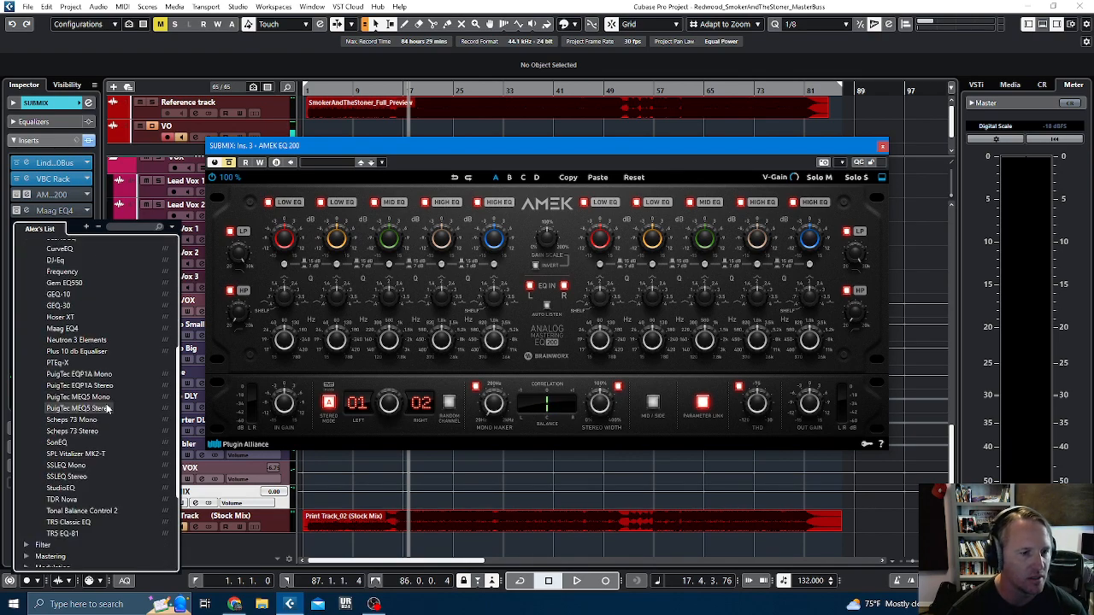
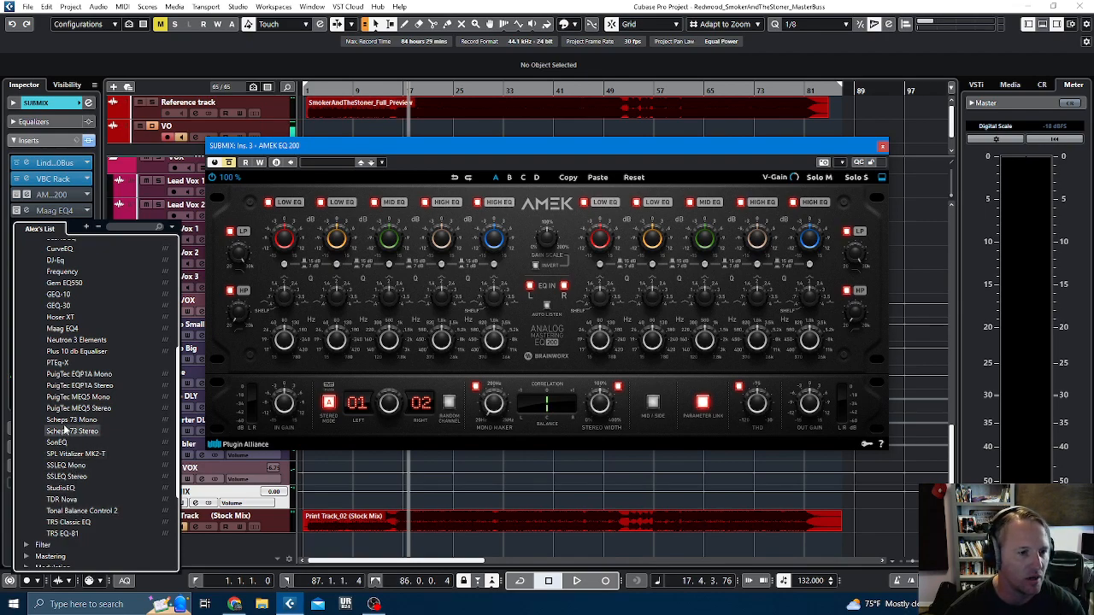
pyautogui.click(62, 318)
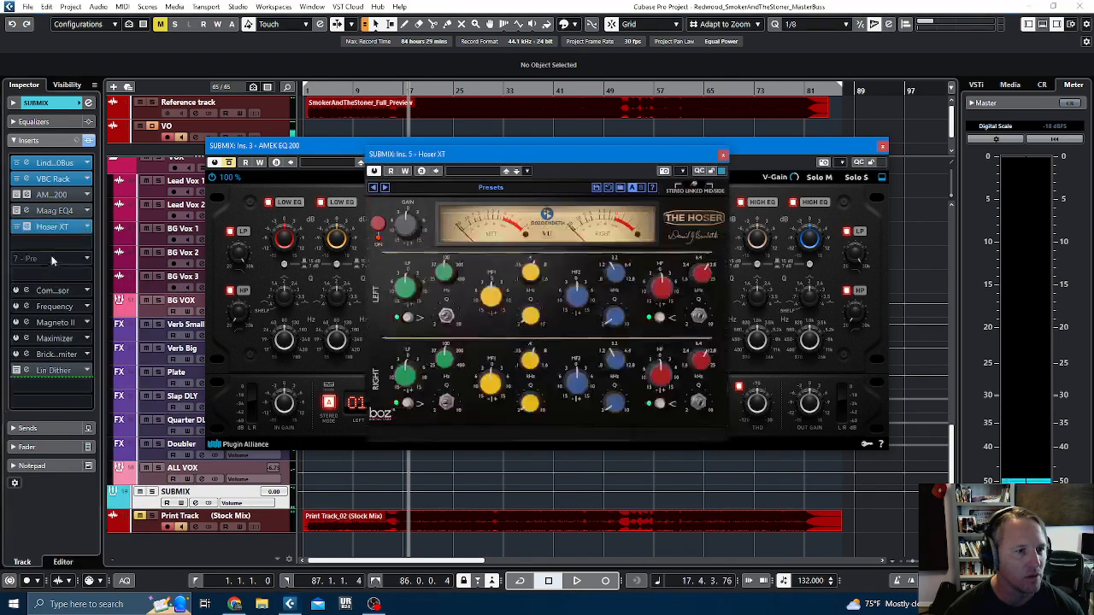
pyautogui.click(723, 154)
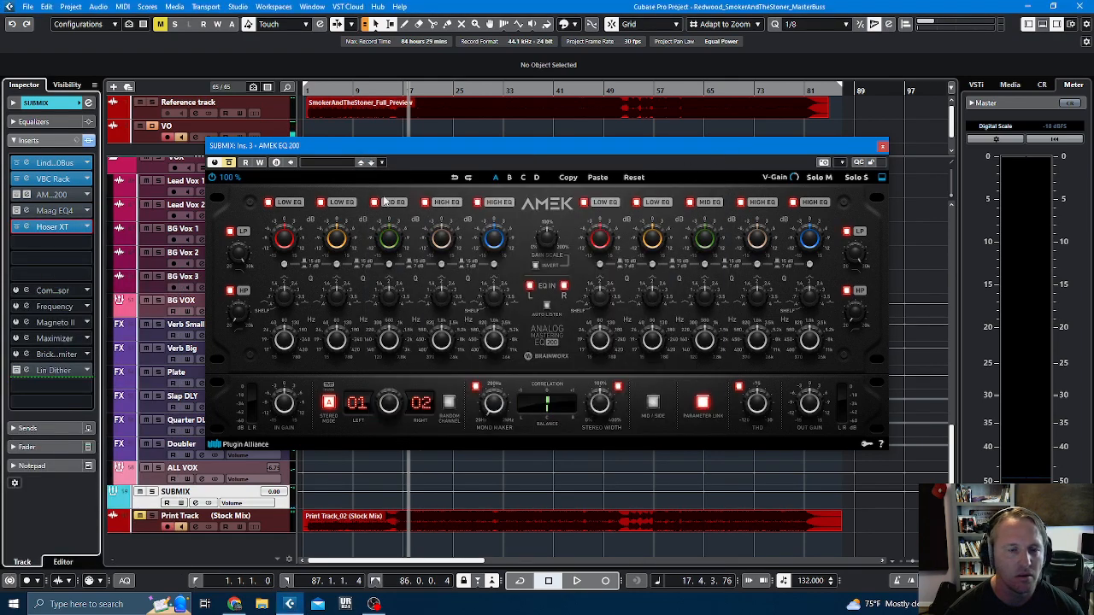
# Step: Deactivate the Hoser XT insert on SUBMIX and close the Hoser XT and AMEK EQ 200 windows
pyautogui.click(26, 227)
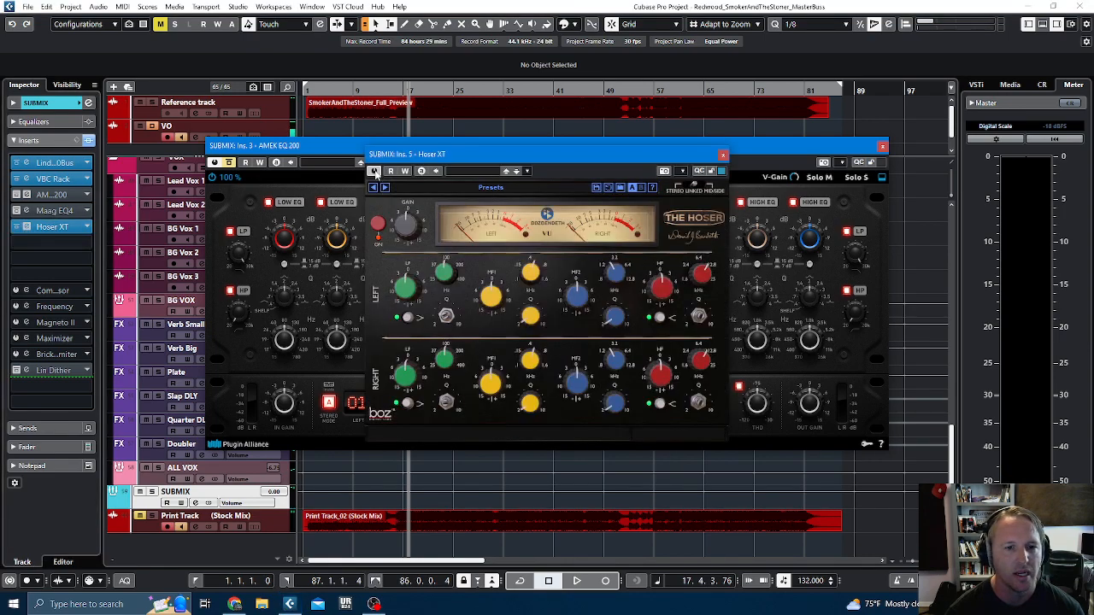
pyautogui.click(374, 171)
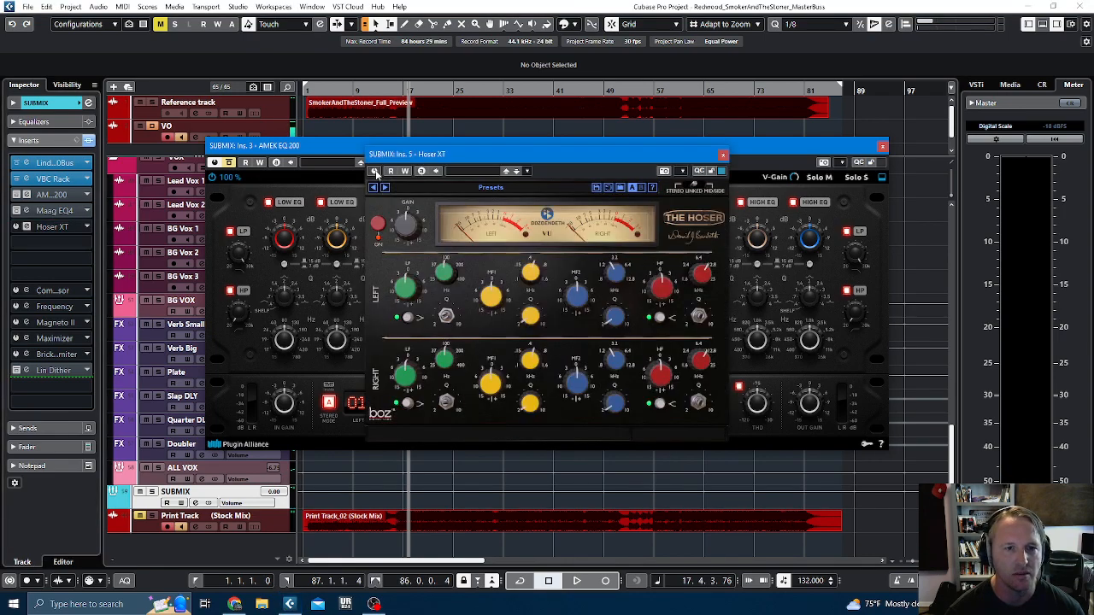
pyautogui.click(722, 156)
pyautogui.click(882, 148)
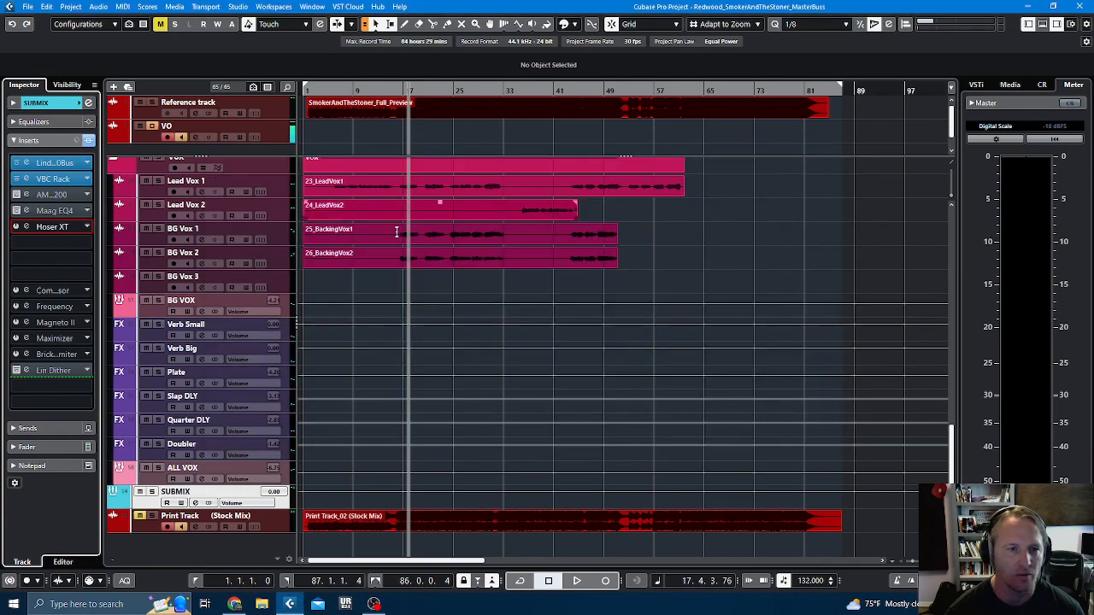
# Step: Add the Bettermaker EQ232D to the sixth SUBMIX insert slot, bypass it and close its window
pyautogui.click(63, 242)
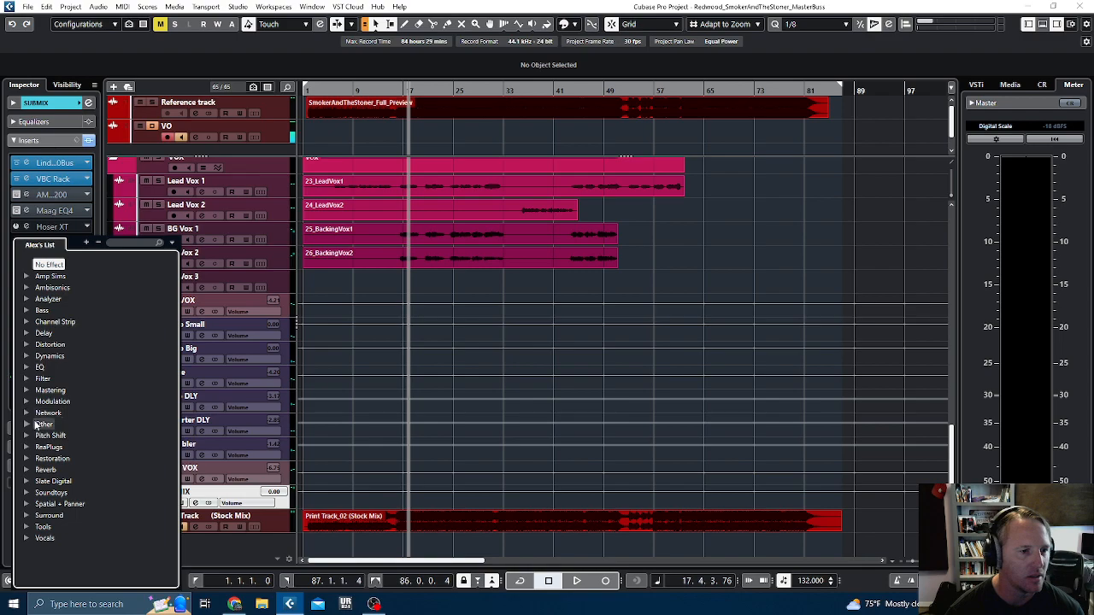
pyautogui.click(26, 367)
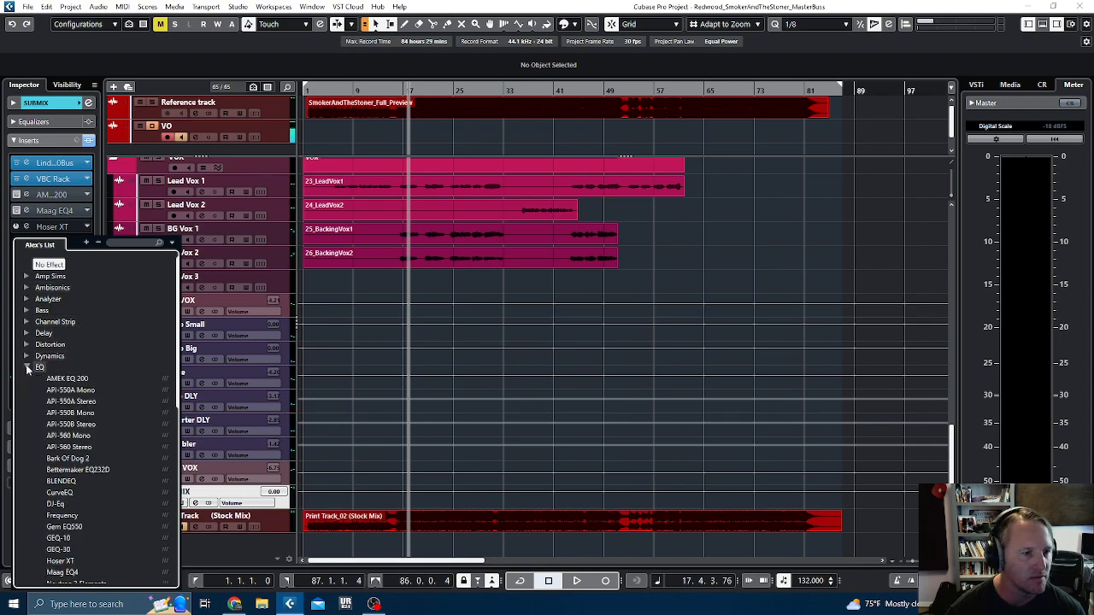
pyautogui.scroll(-2, 78, 390)
pyautogui.scroll(-2, 80, 399)
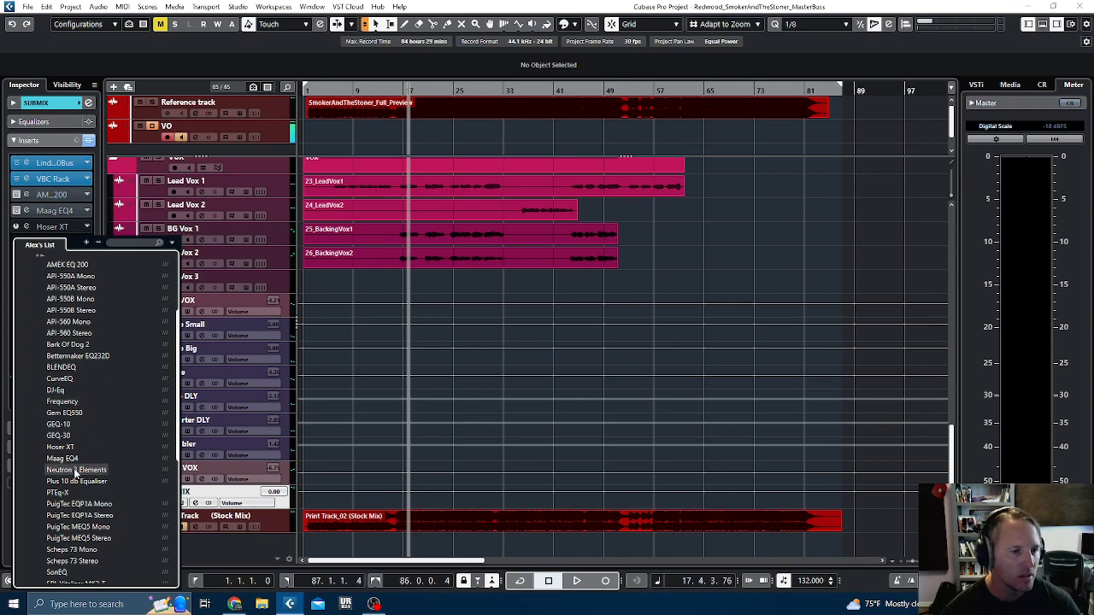
pyautogui.scroll(-4, 73, 496)
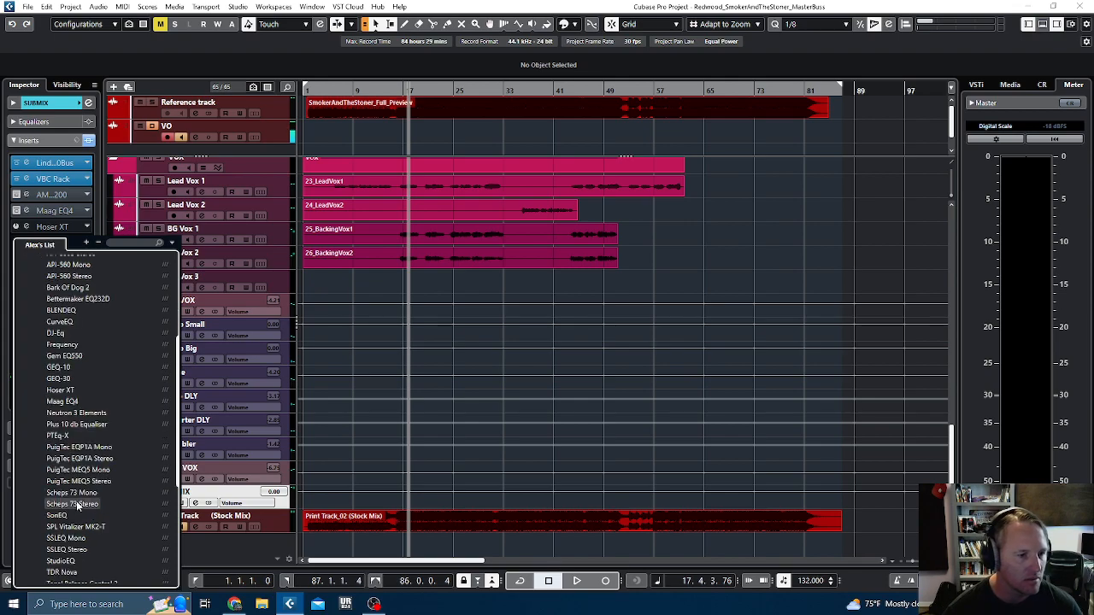
pyautogui.scroll(8, 76, 498)
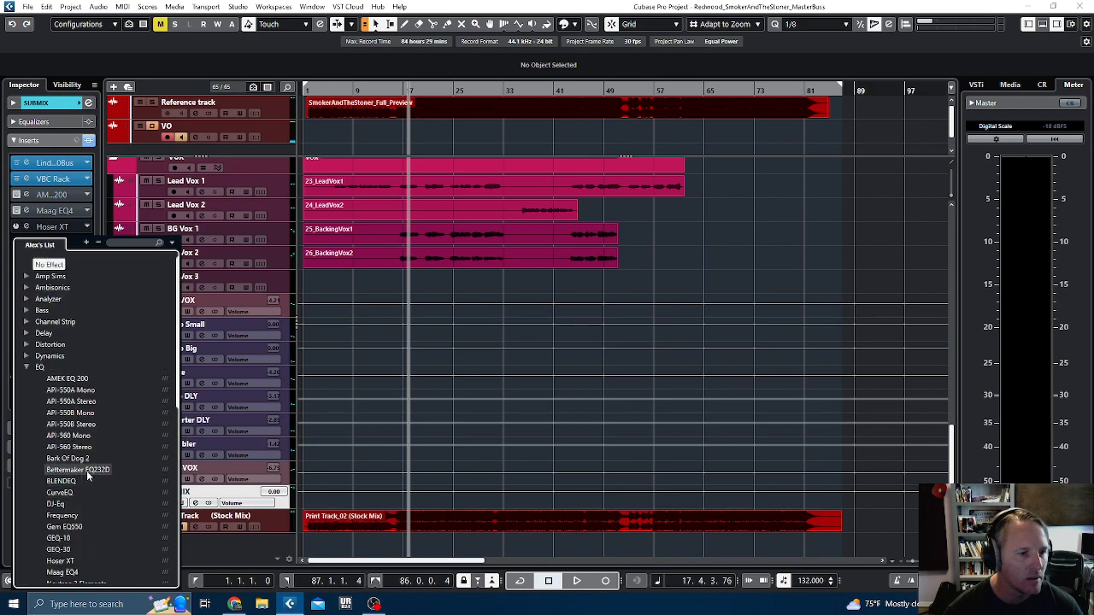
pyautogui.press('Escape')
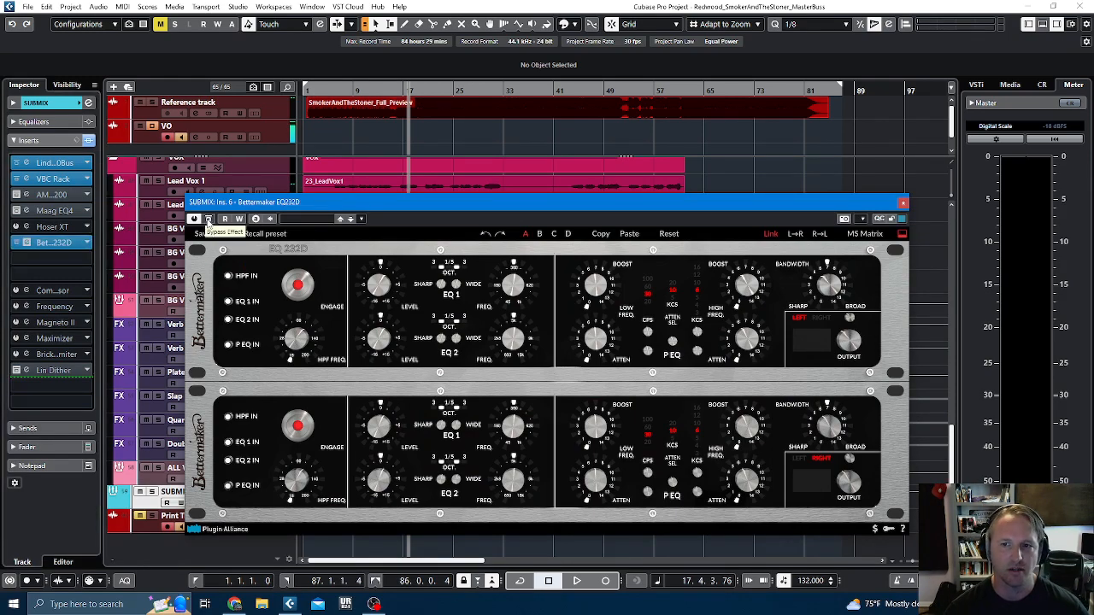
pyautogui.click(207, 220)
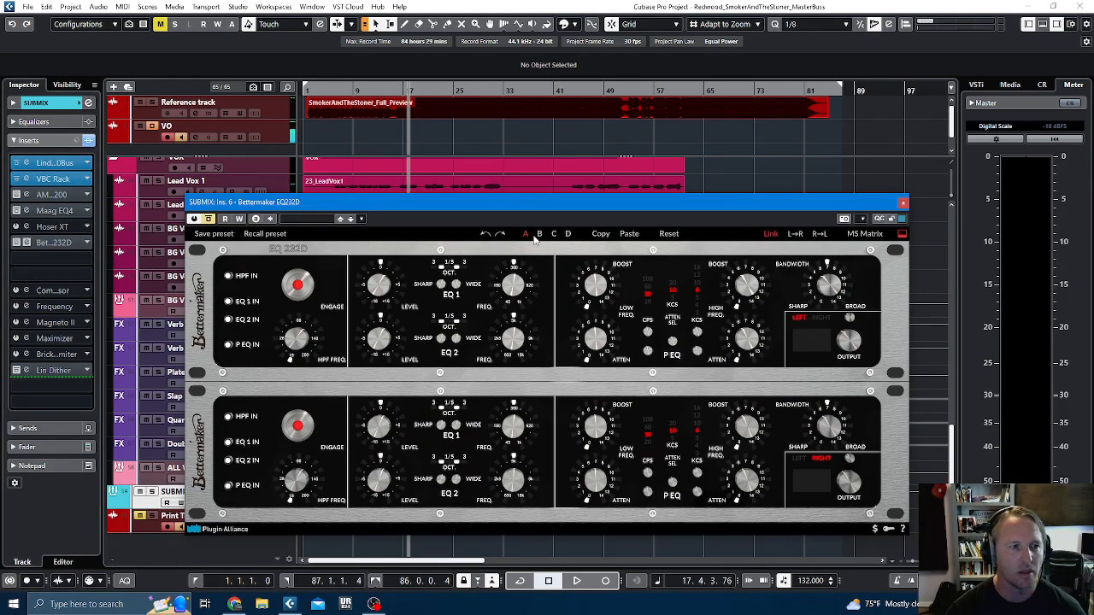
pyautogui.click(904, 203)
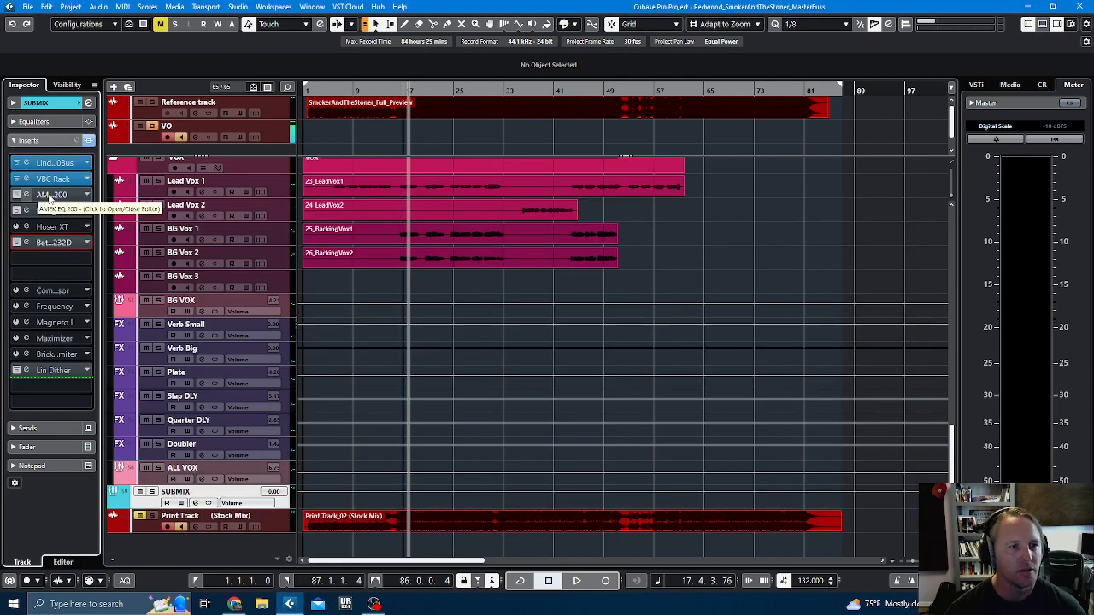
# Step: Open the AMEK EQ 200 on SUBMIX, take it out of bypass and play the mix through it
pyautogui.click(48, 196)
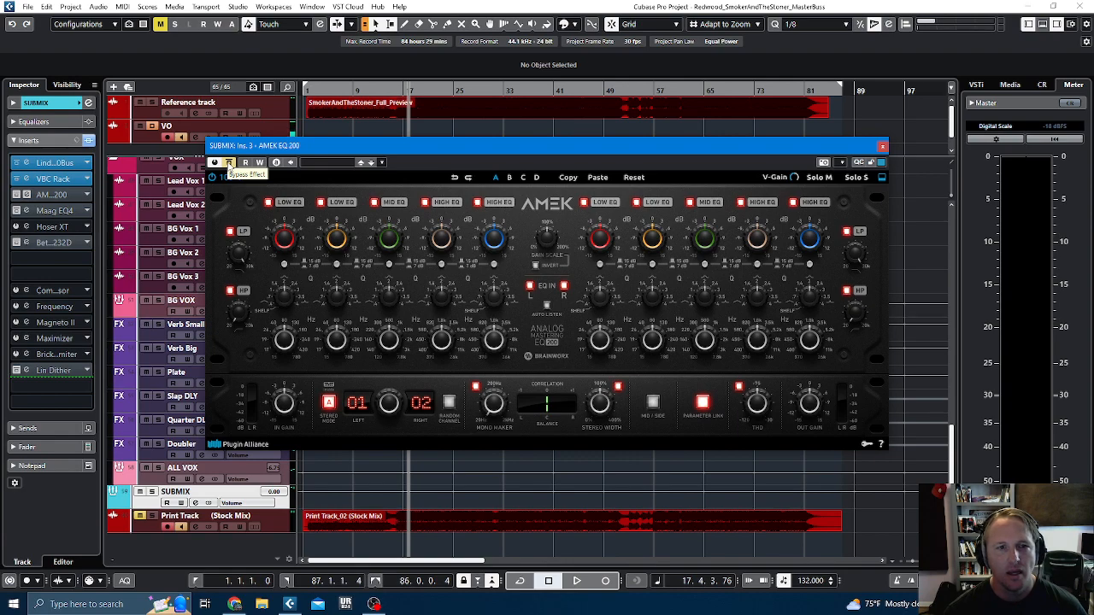
pyautogui.click(230, 163)
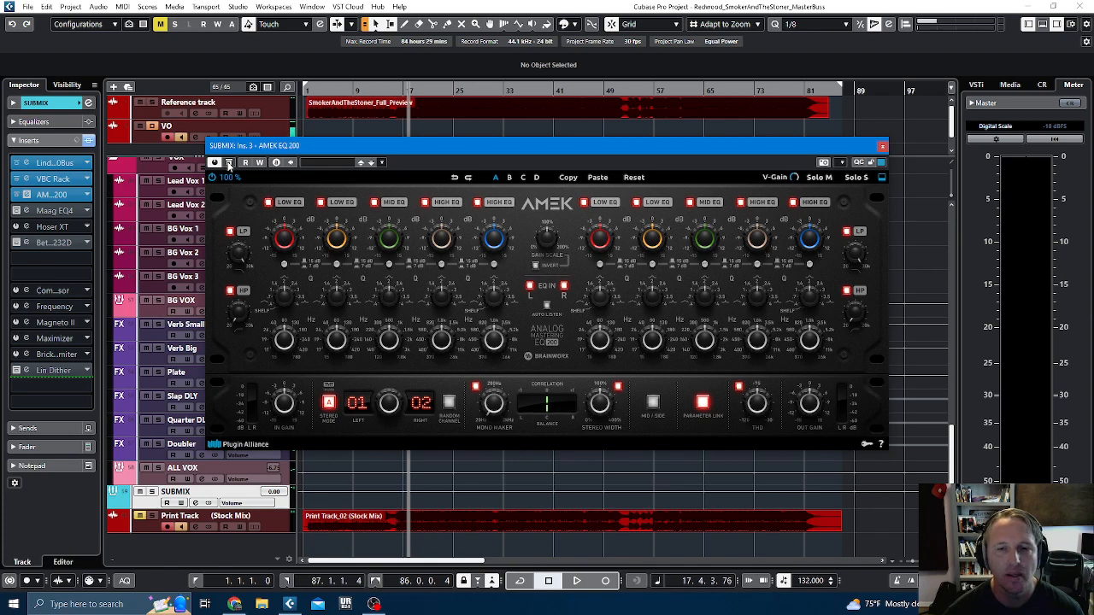
pyautogui.press('space')
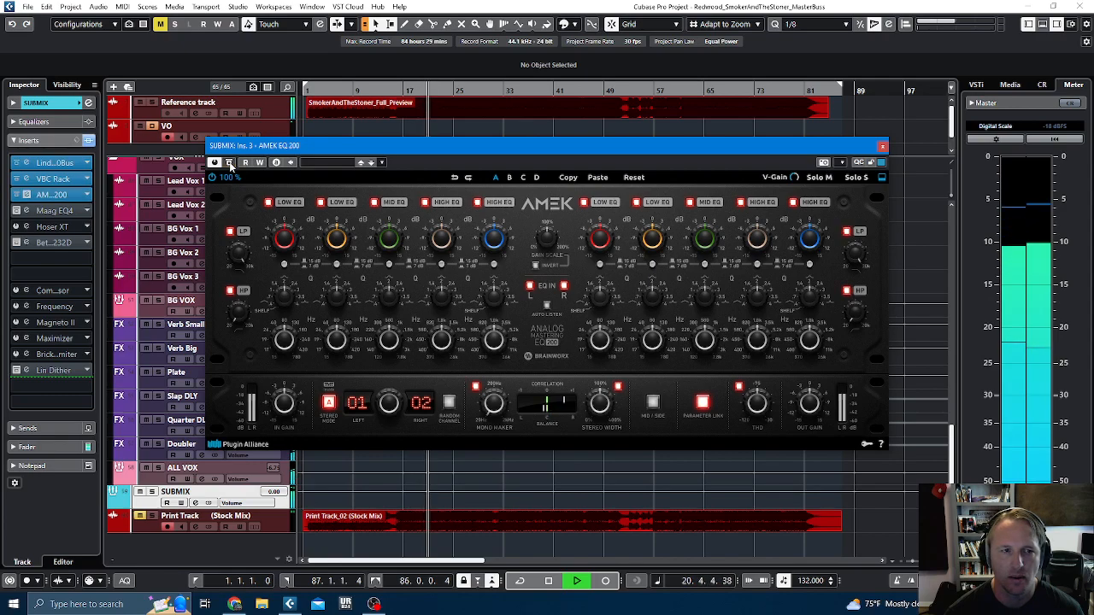
pyautogui.press('space')
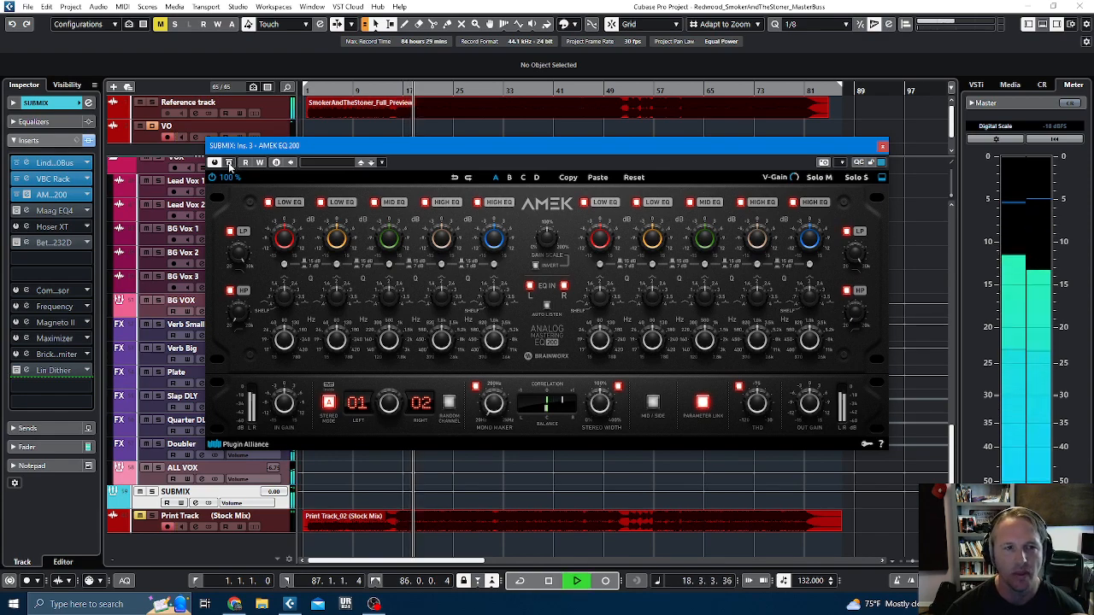
# Step: Compare the mix with the AMEK EQ 200 bypassed and active, set its stereo channels to 01 and 01, and leave it active
pyautogui.click(228, 163)
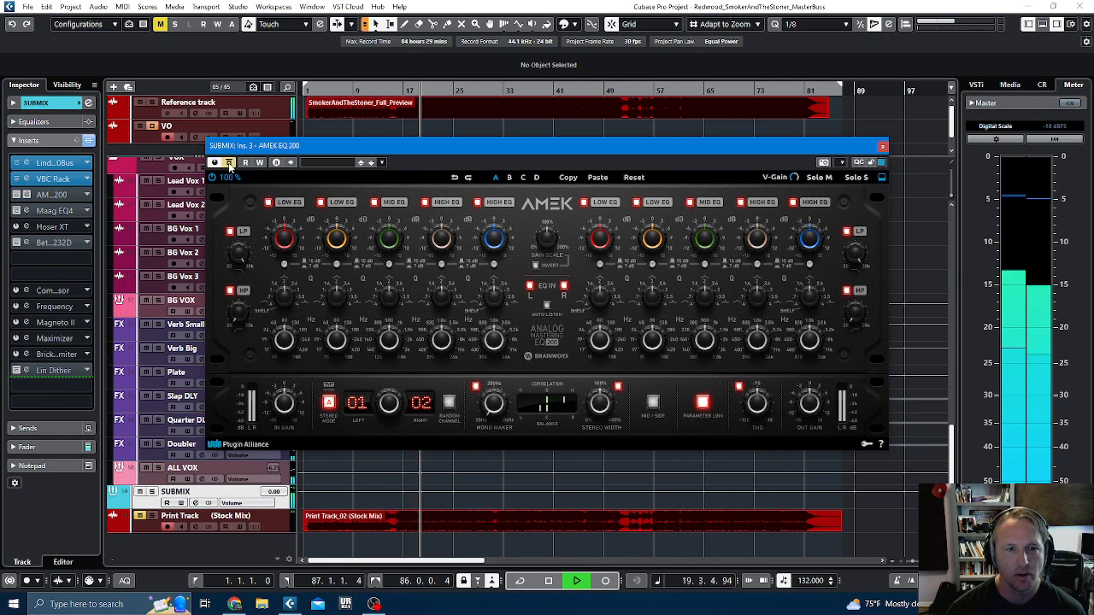
pyautogui.click(228, 163)
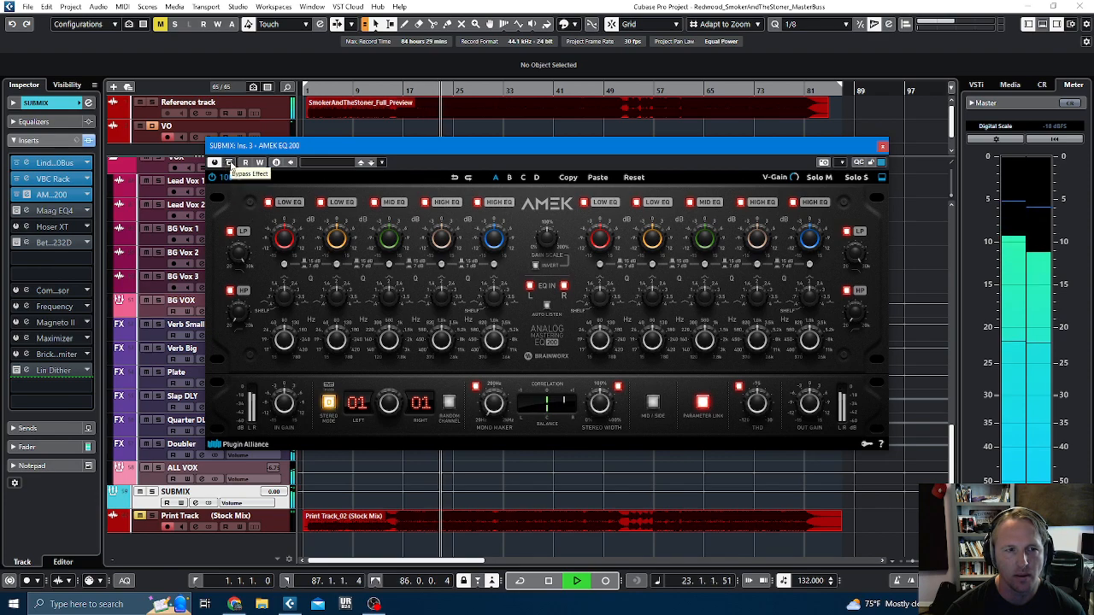
pyautogui.click(229, 164)
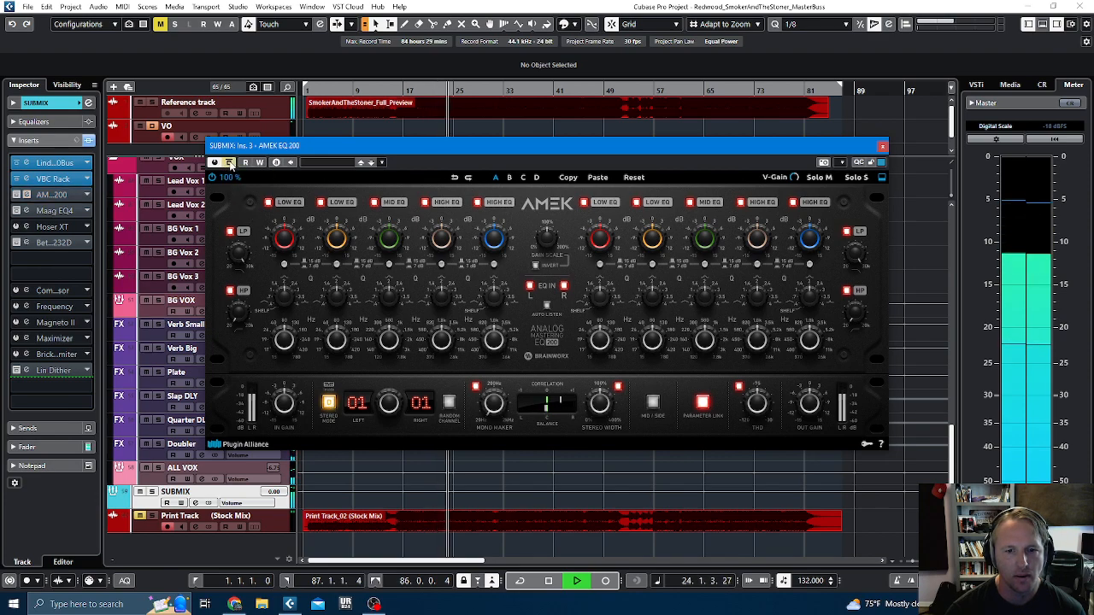
pyautogui.click(229, 163)
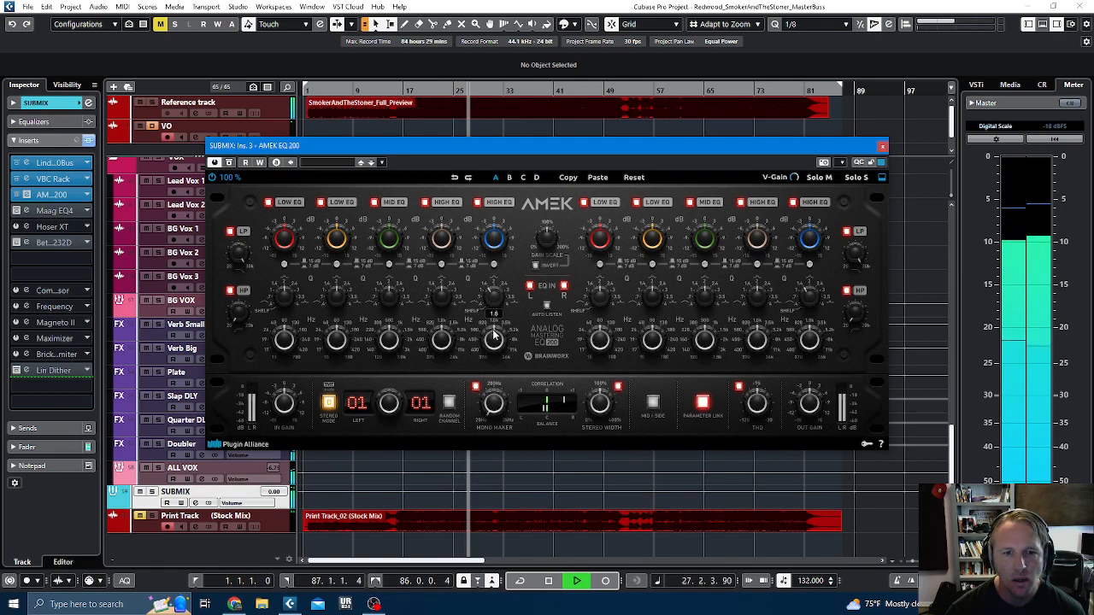
# Step: Shape the treble on the AMEK EQ 200 during playback by adjusting the frequency and gain of its two high bands
pyautogui.moveTo(491, 344); pyautogui.dragTo(480, 256)
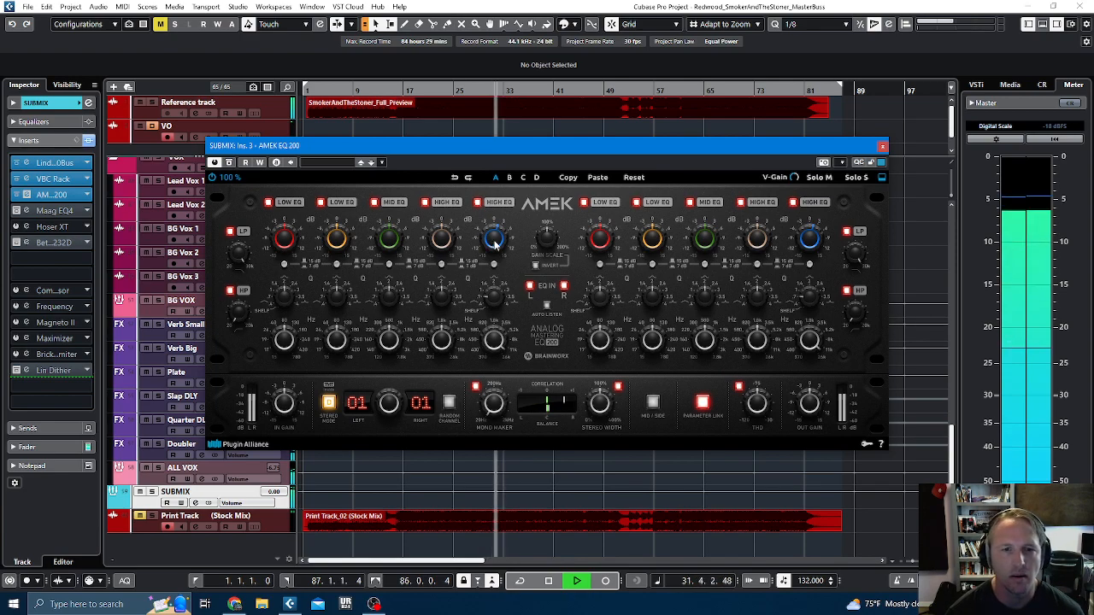
pyautogui.moveTo(494, 249)
pyautogui.mouseDown()
pyautogui.moveTo(496, 222)
pyautogui.moveTo(494, 244)
pyautogui.mouseUp()
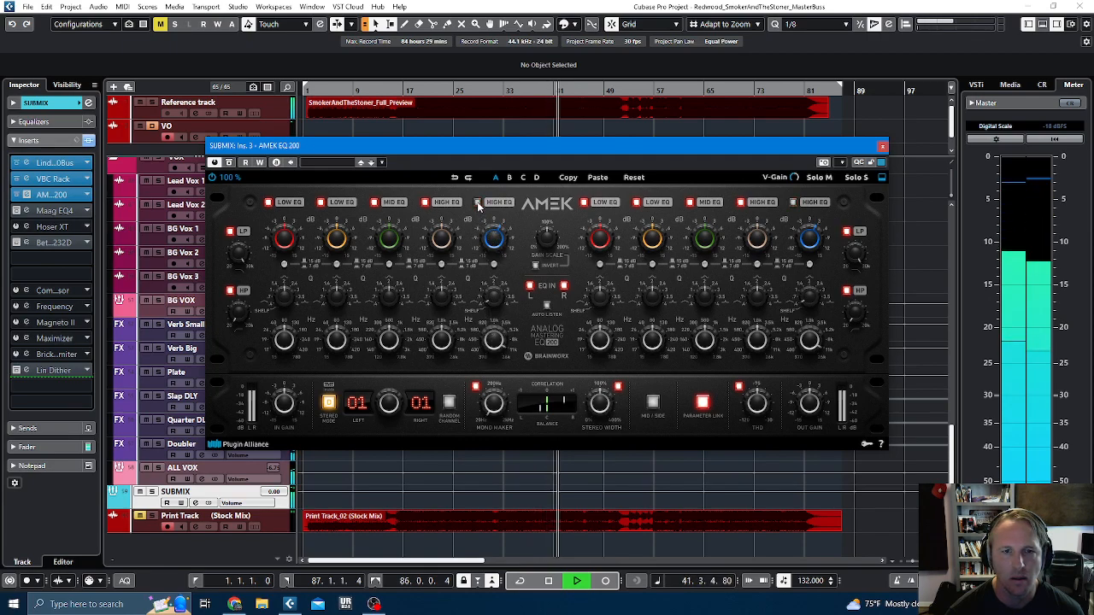
pyautogui.moveTo(444, 349); pyautogui.dragTo(437, 324)
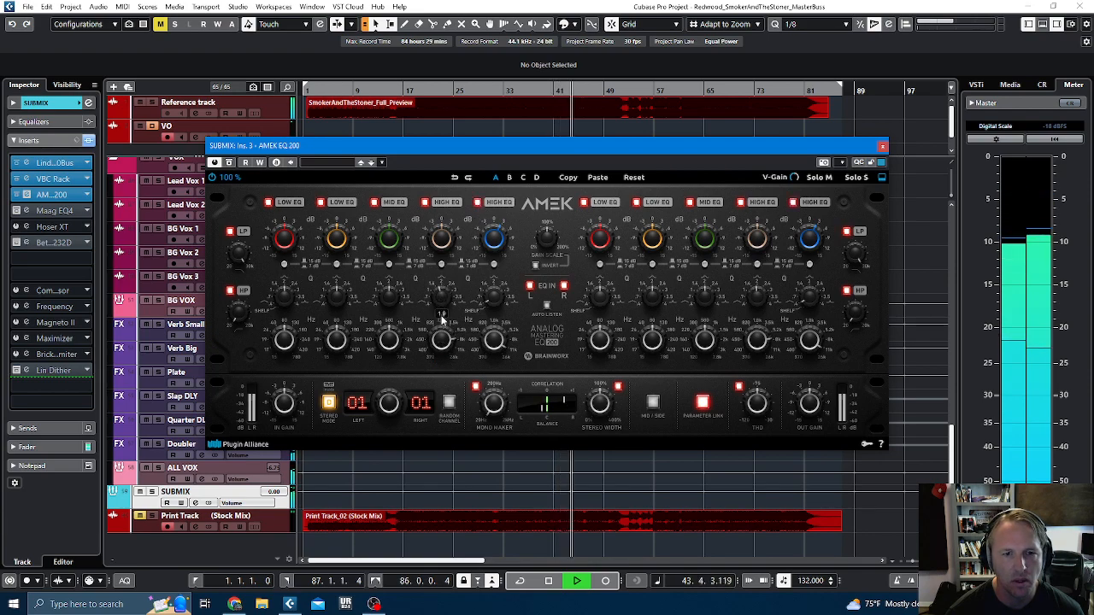
pyautogui.moveTo(441, 240)
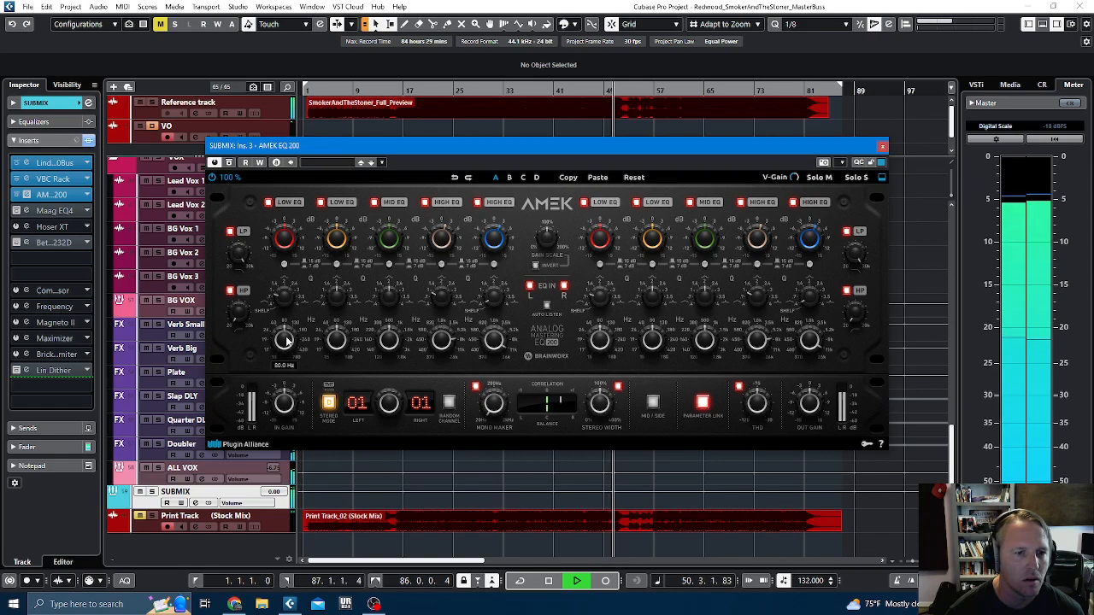
# Step: Shape the low end on the AMEK EQ 200 during playback, boosting the lowest band about 2.5 dB and adjusting the second low band
pyautogui.moveTo(283, 240)
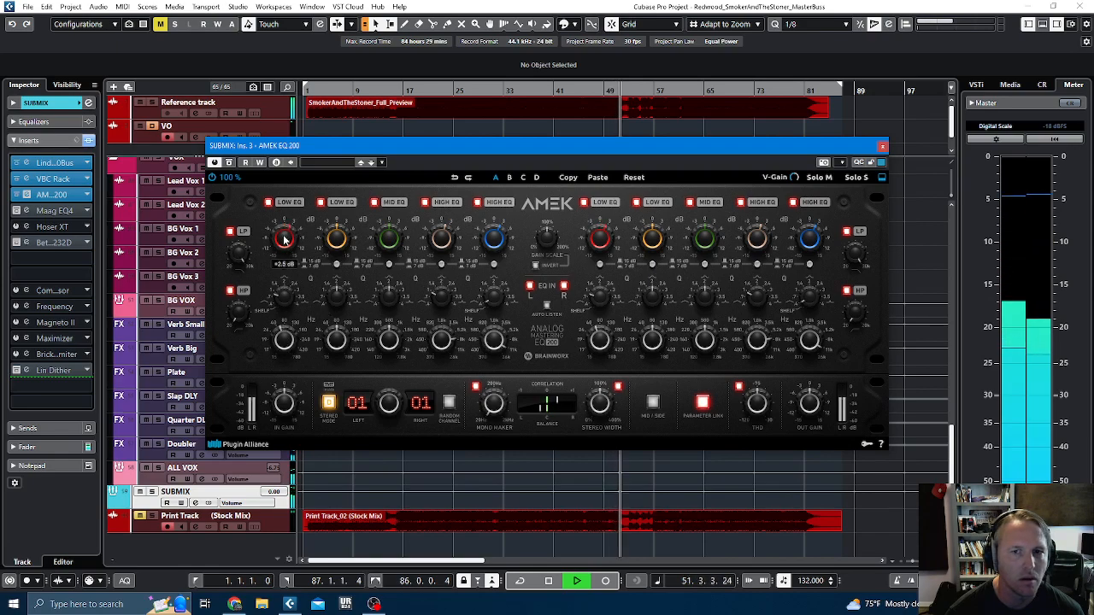
pyautogui.press('space')
pyautogui.press('space')
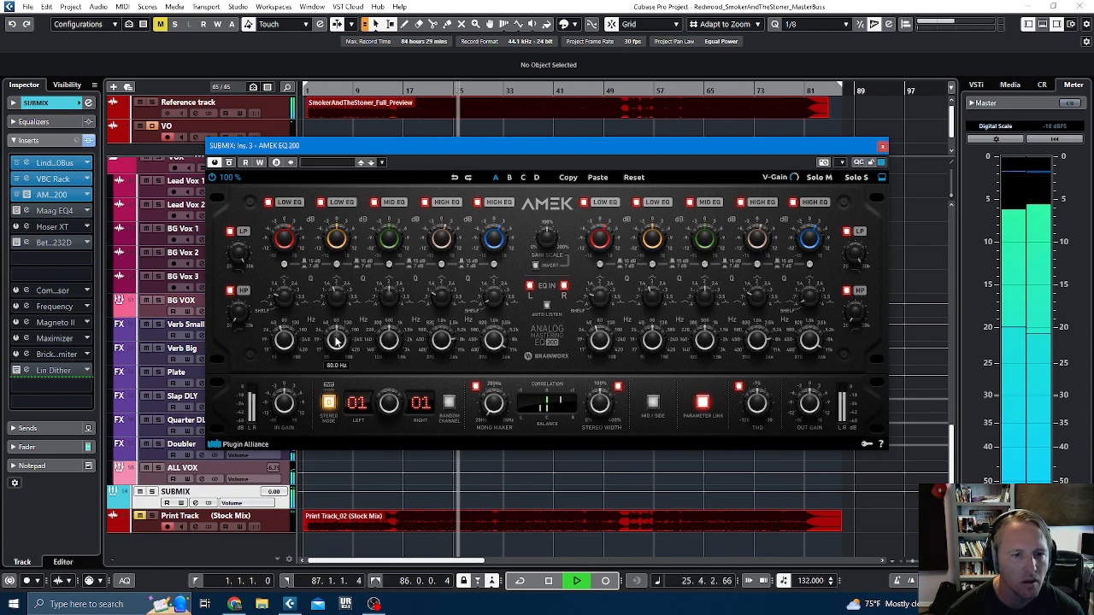
pyautogui.moveTo(330, 307); pyautogui.dragTo(332, 300)
pyautogui.moveTo(335, 242); pyautogui.dragTo(339, 237)
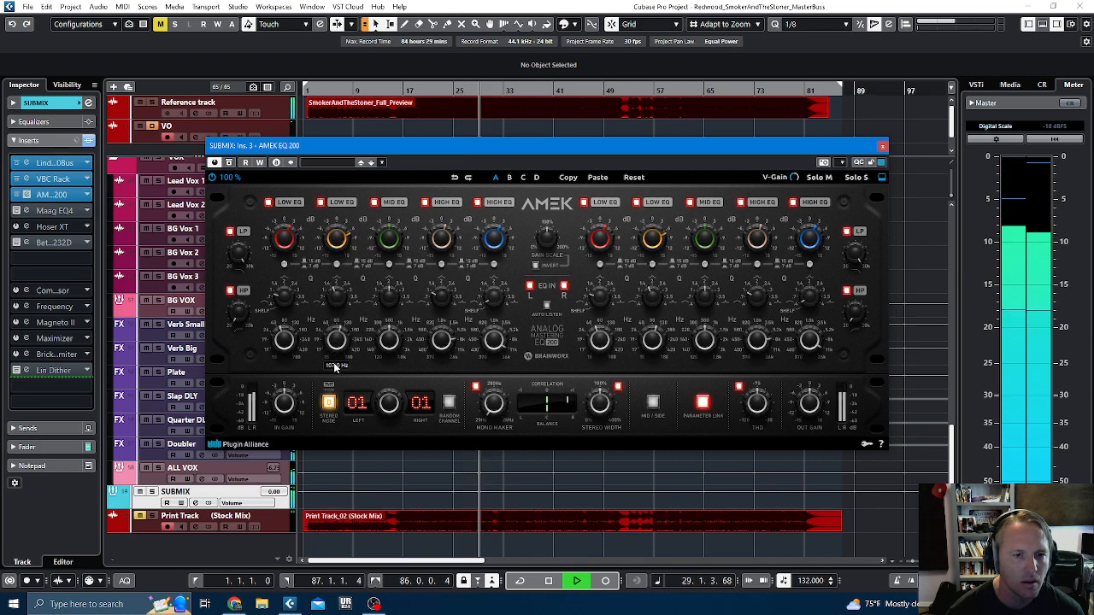
pyautogui.moveTo(338, 238); pyautogui.dragTo(338, 256)
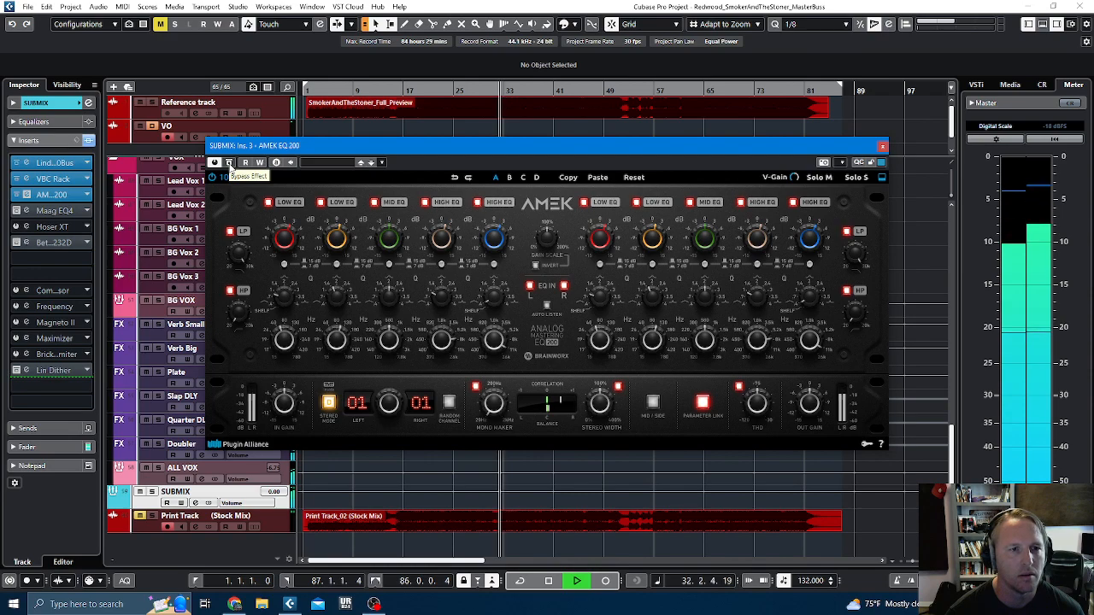
# Step: Compare the mix with the AMEK EQ 200 bypassed and active, stop playback and leave the EQ active
pyautogui.click(229, 164)
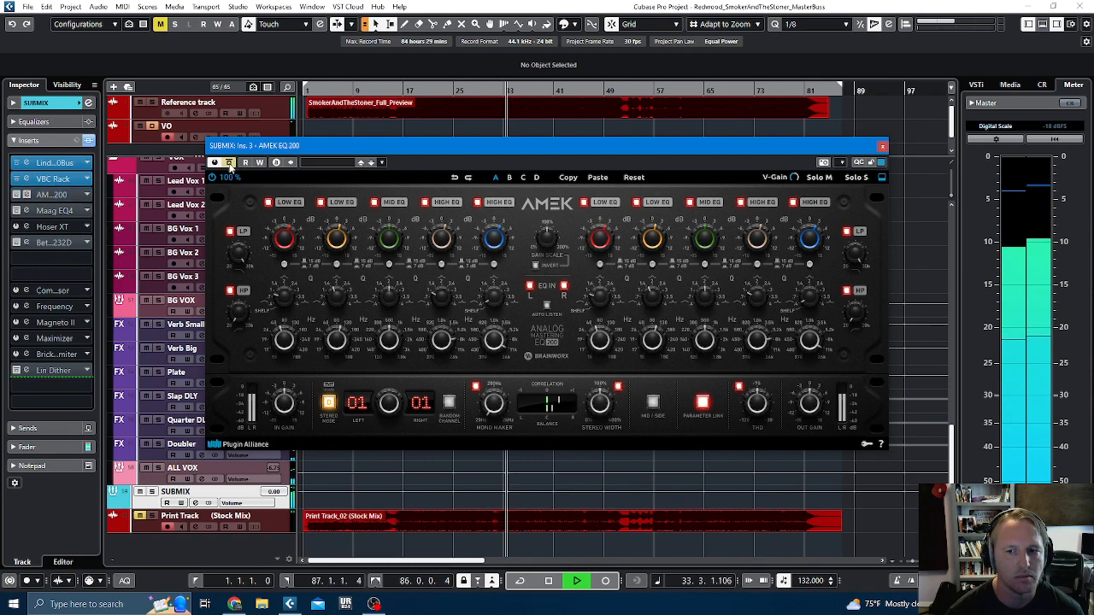
pyautogui.click(229, 163)
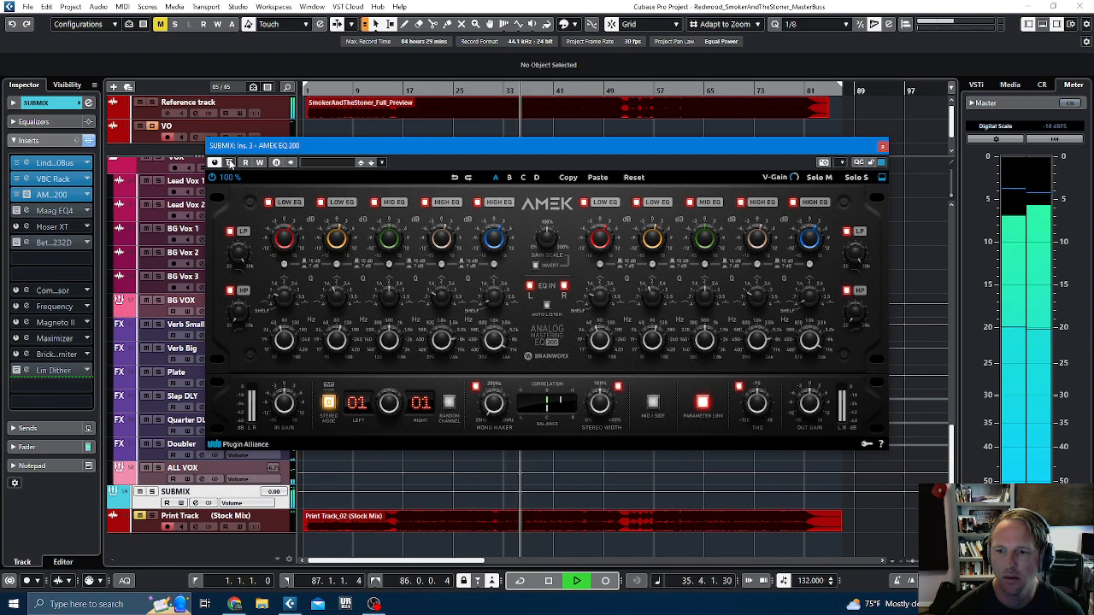
pyautogui.moveTo(810, 405)
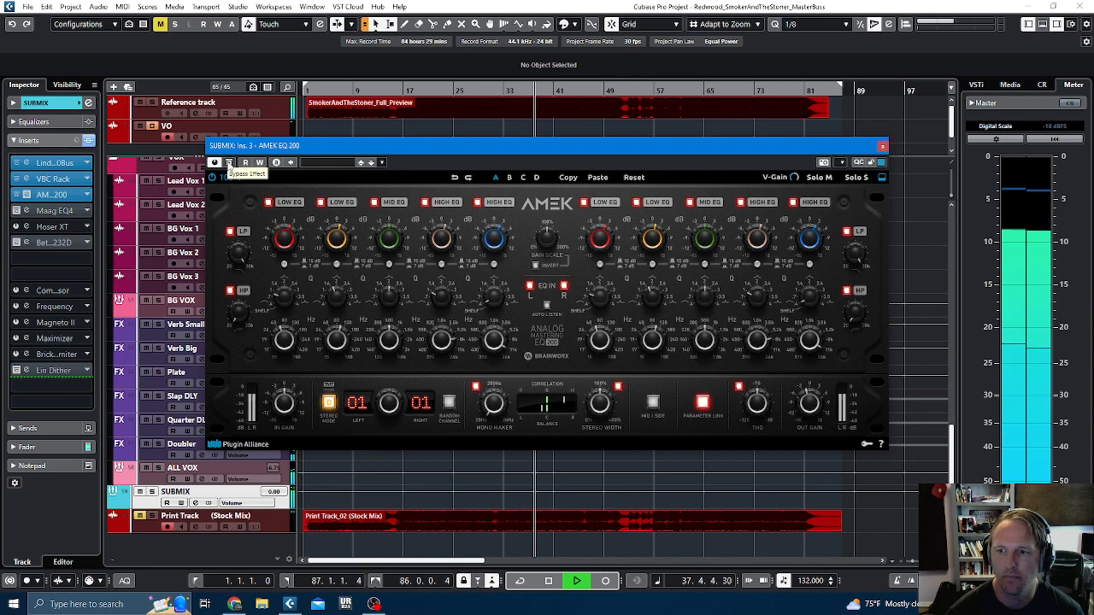
pyautogui.click(229, 164)
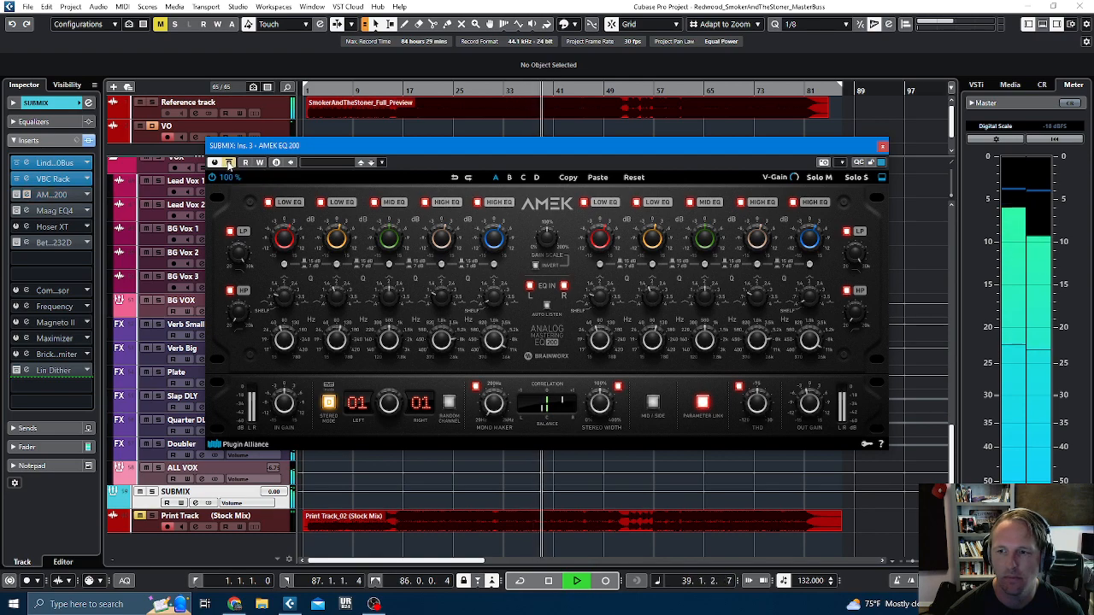
pyautogui.click(229, 163)
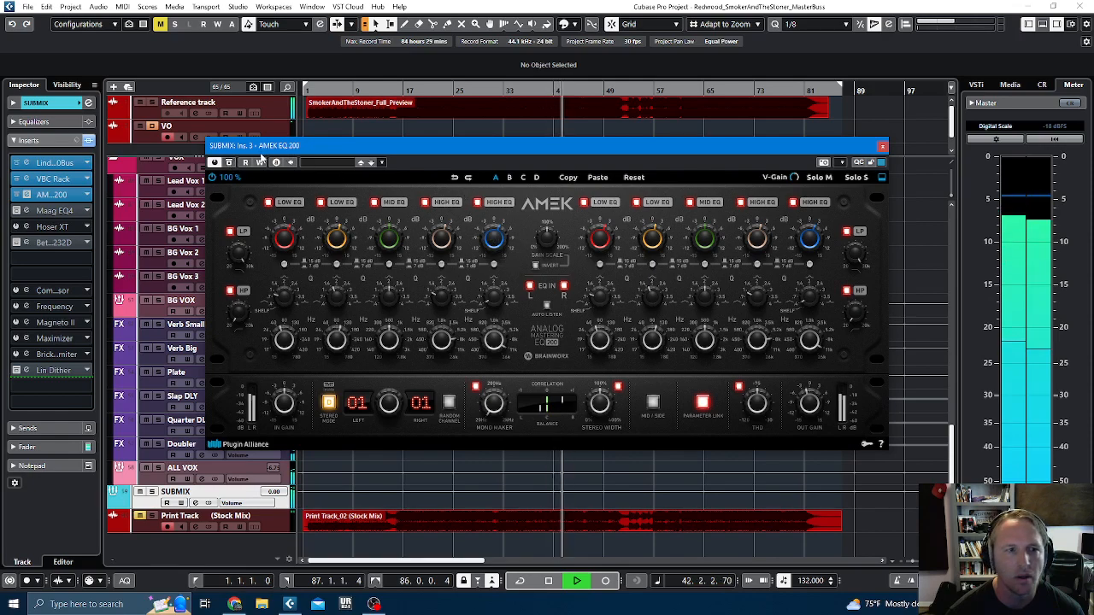
pyautogui.click(229, 164)
pyautogui.press('space')
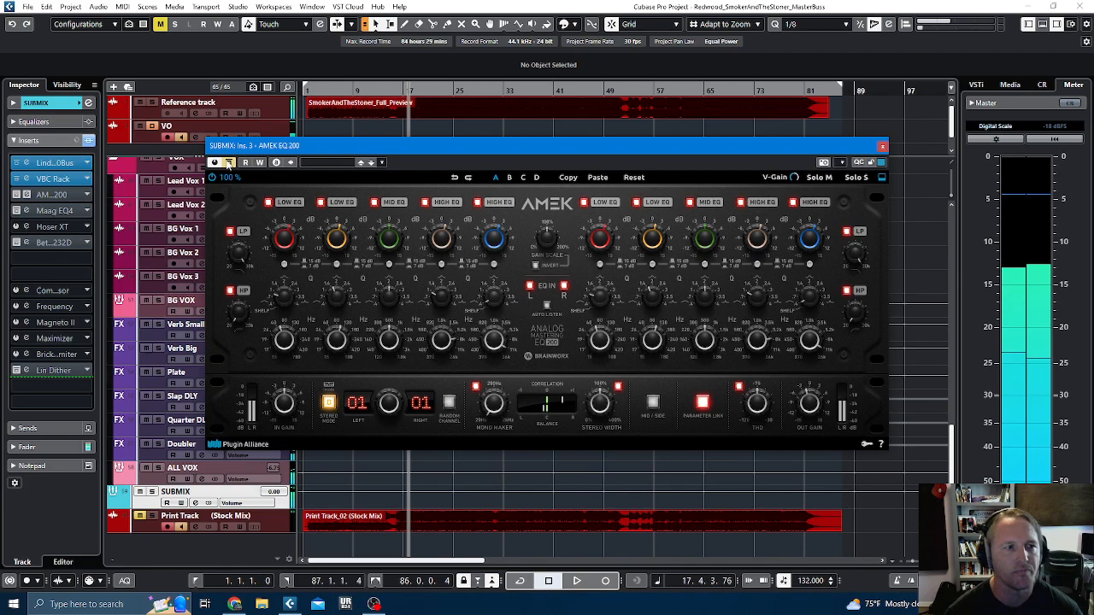
pyautogui.click(229, 163)
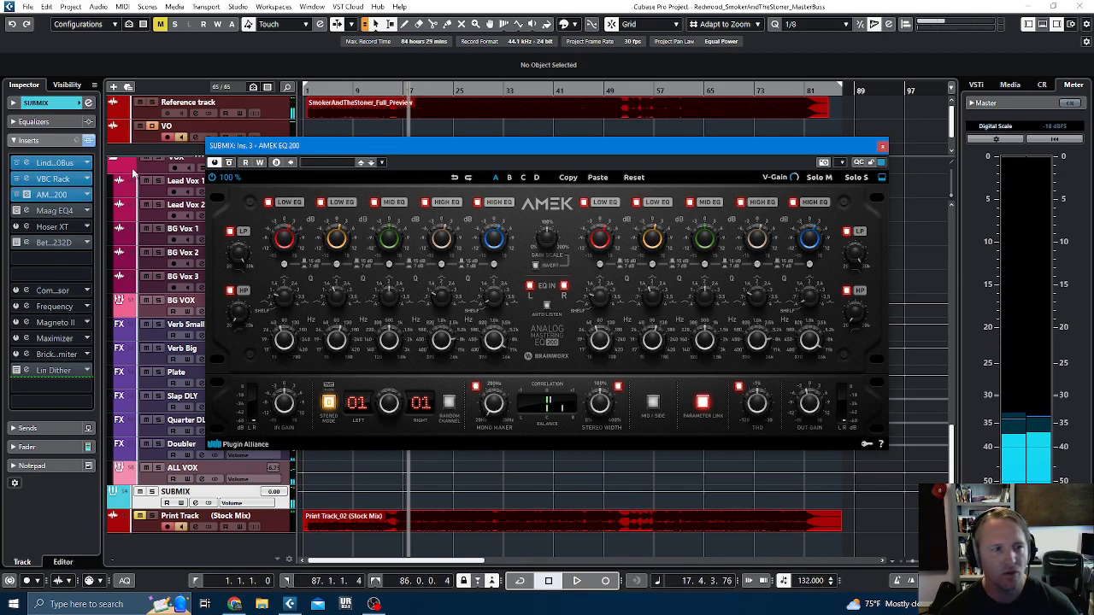
# Step: Bypass the AMEK EQ 200 on SUBMIX and close its window
pyautogui.click(25, 195)
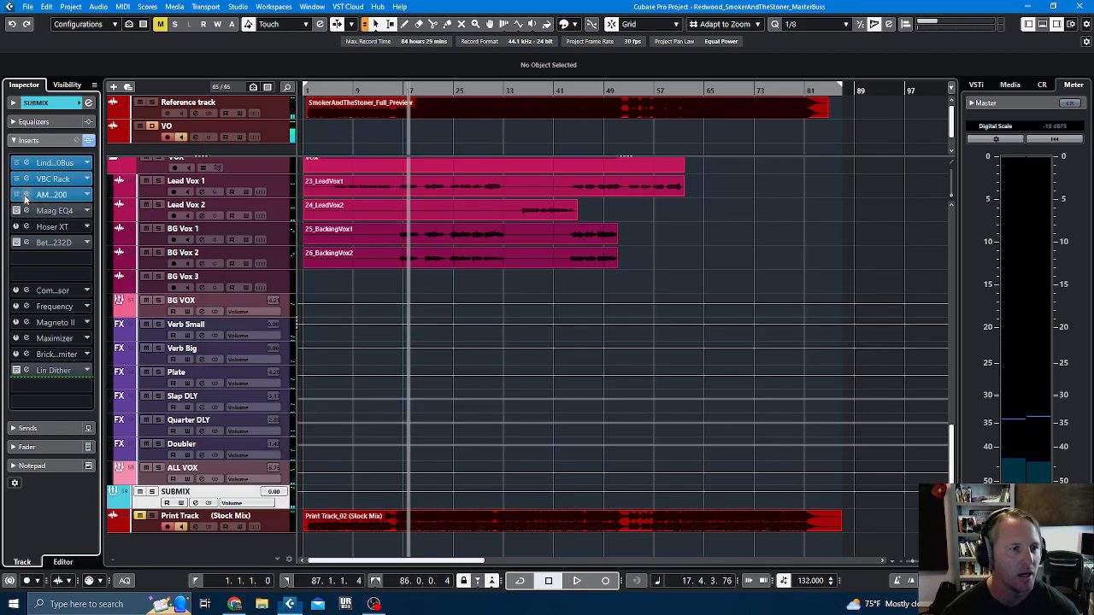
pyautogui.click(26, 196)
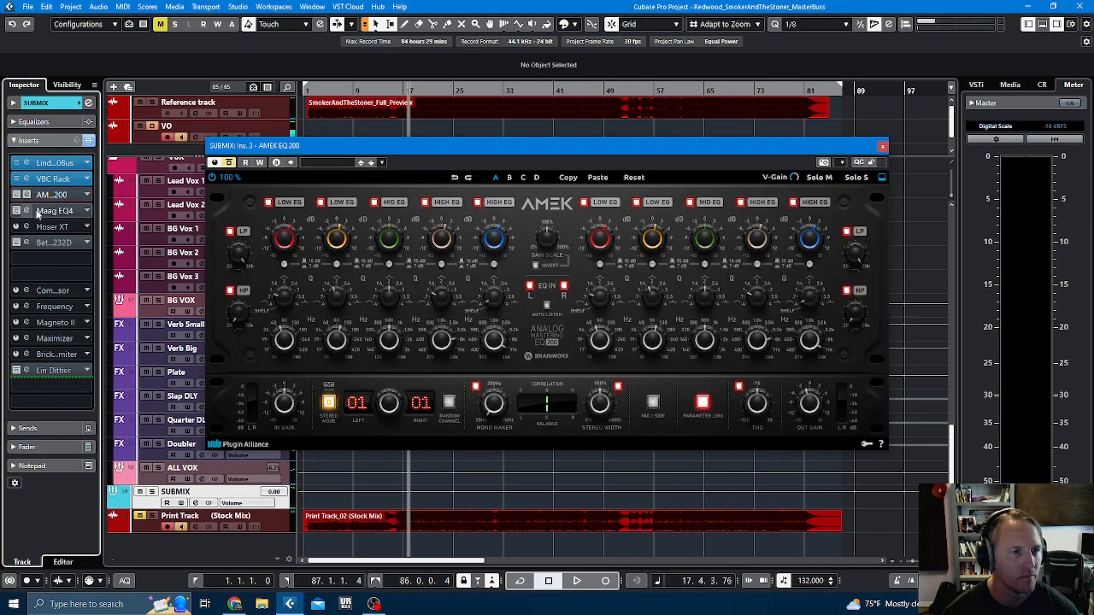
pyautogui.click(882, 146)
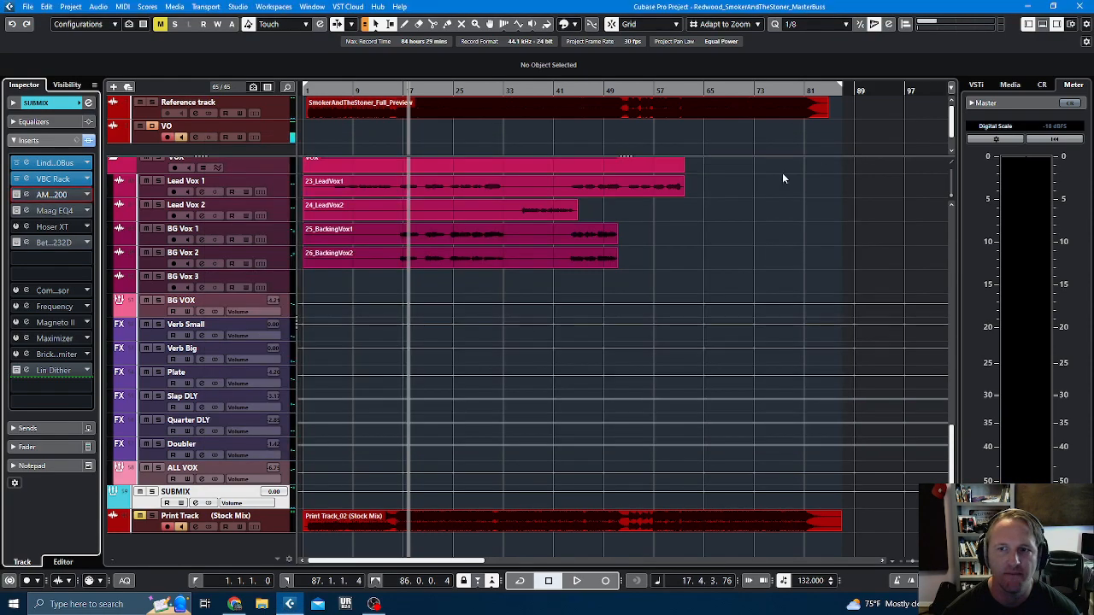
# Step: Open the Maag EQ4 on SUBMIX, activate it and raise its air gain to about 4.5 while the mix plays
pyautogui.click(58, 211)
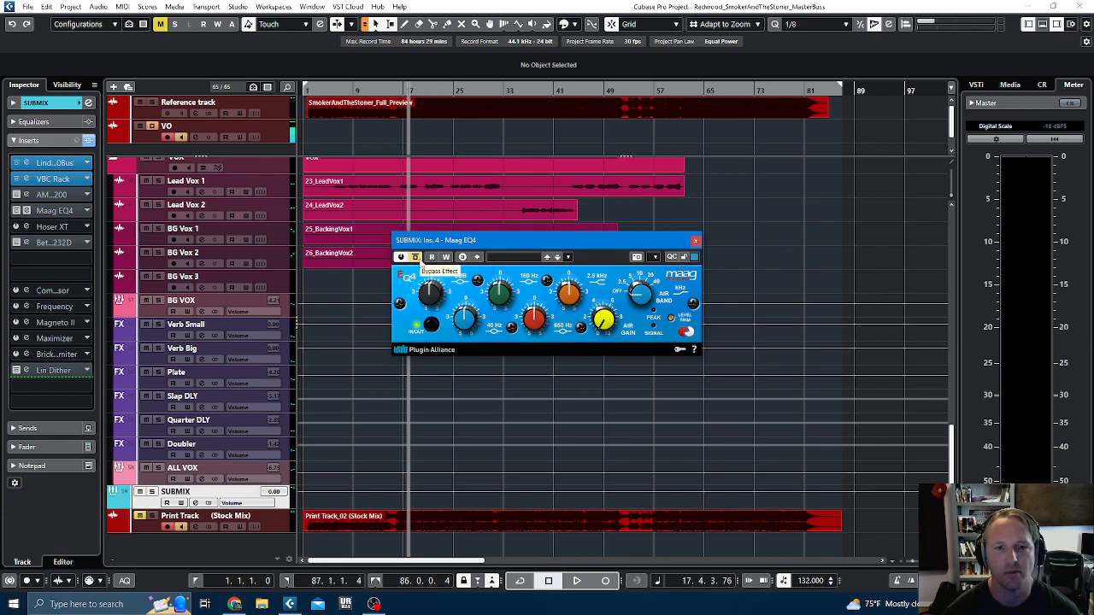
pyautogui.click(416, 257)
pyautogui.press('space')
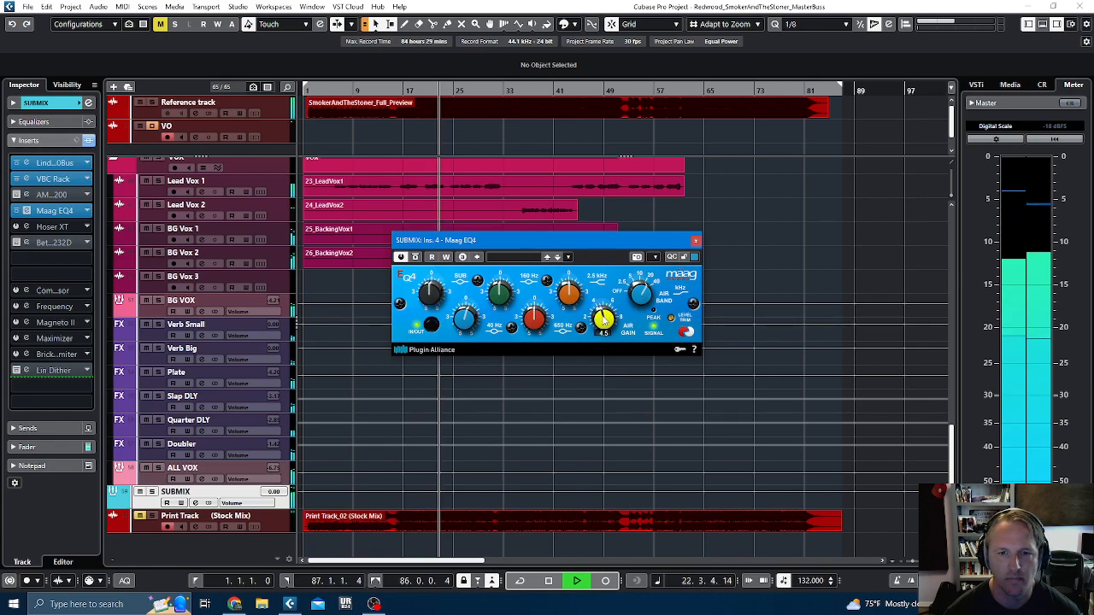
pyautogui.moveTo(501, 291)
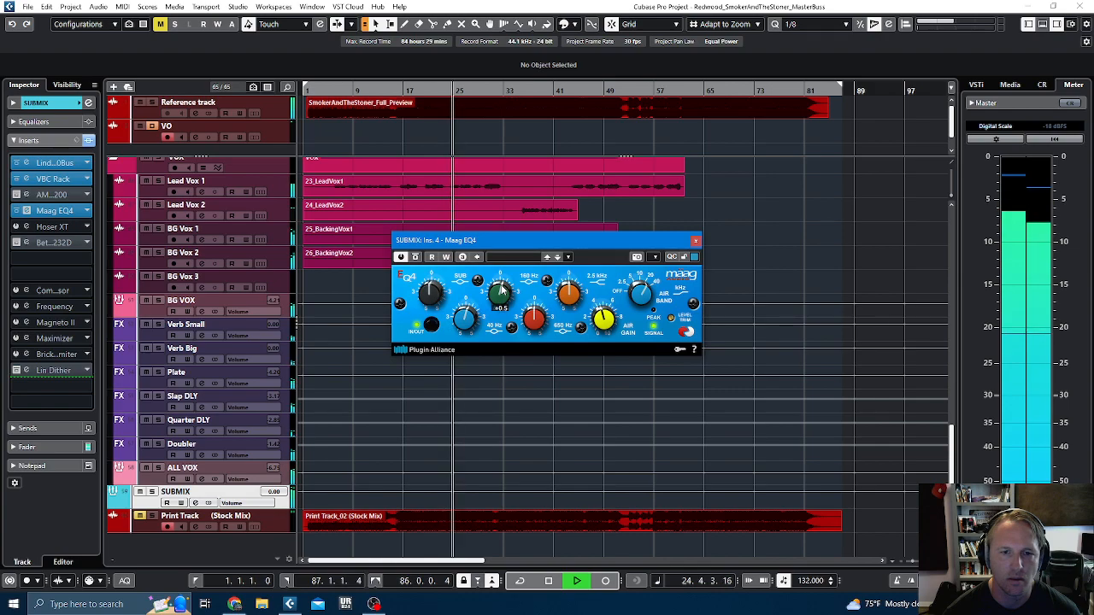
# Step: Compare the mix with the Maag EQ4 bypassed and active, leaving it active
pyautogui.click(417, 258)
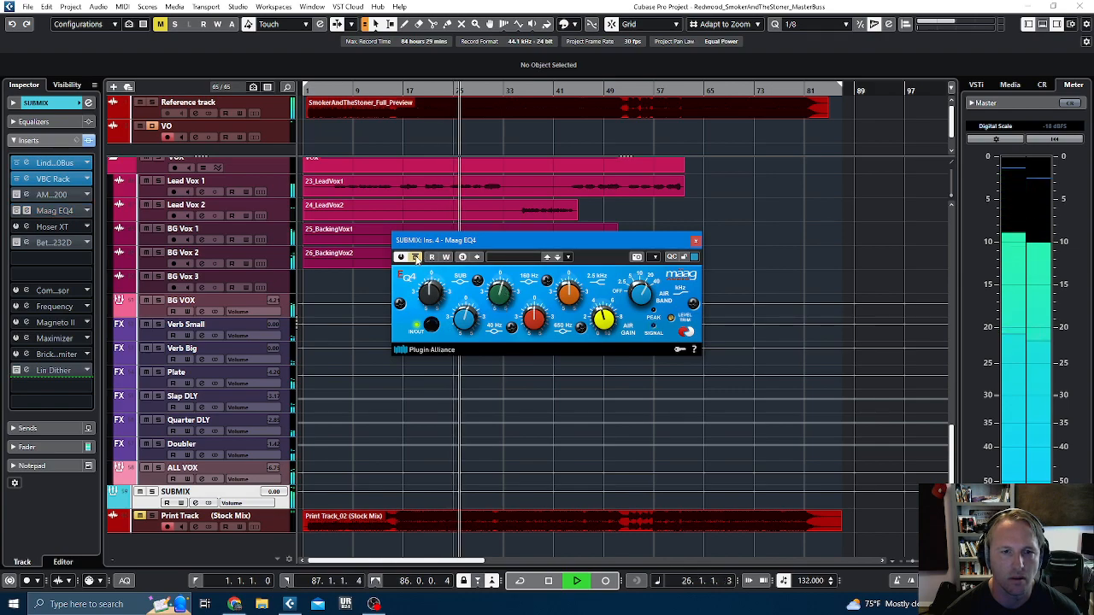
pyautogui.click(416, 258)
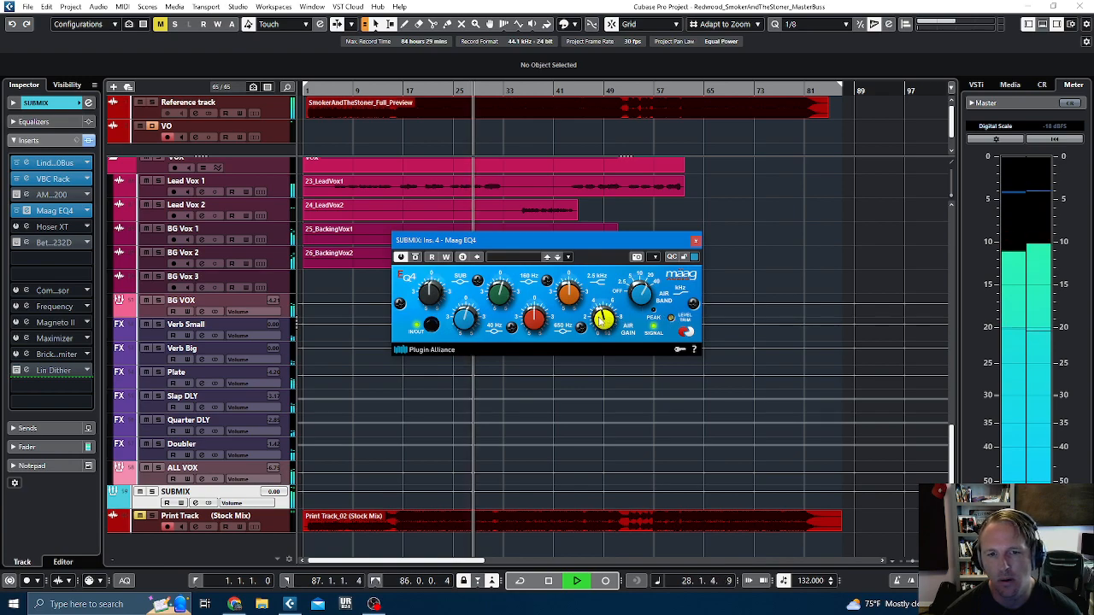
pyautogui.click(416, 258)
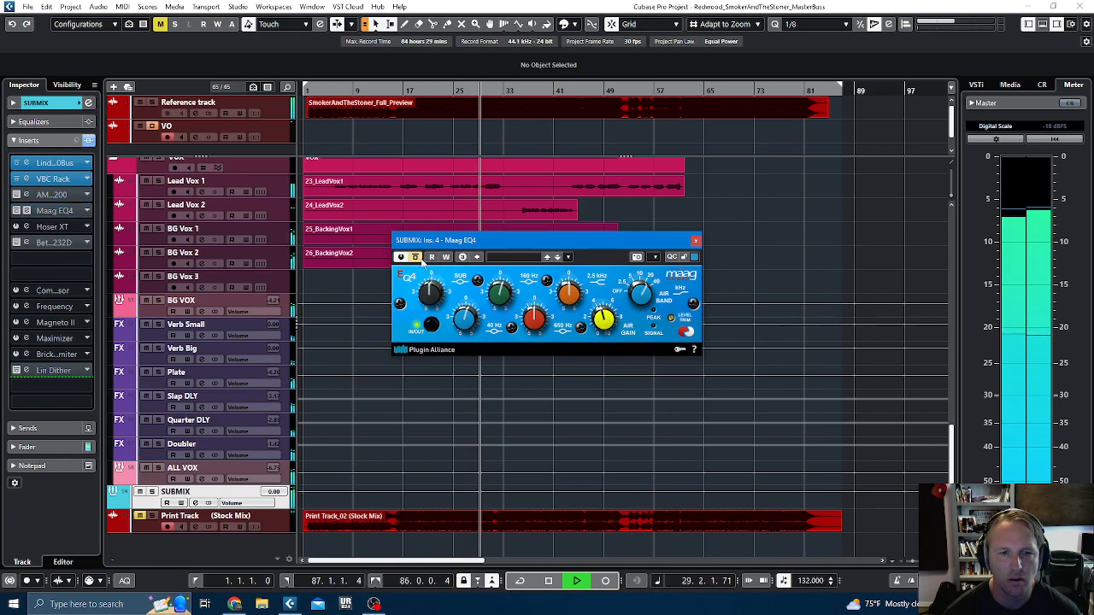
pyautogui.click(416, 257)
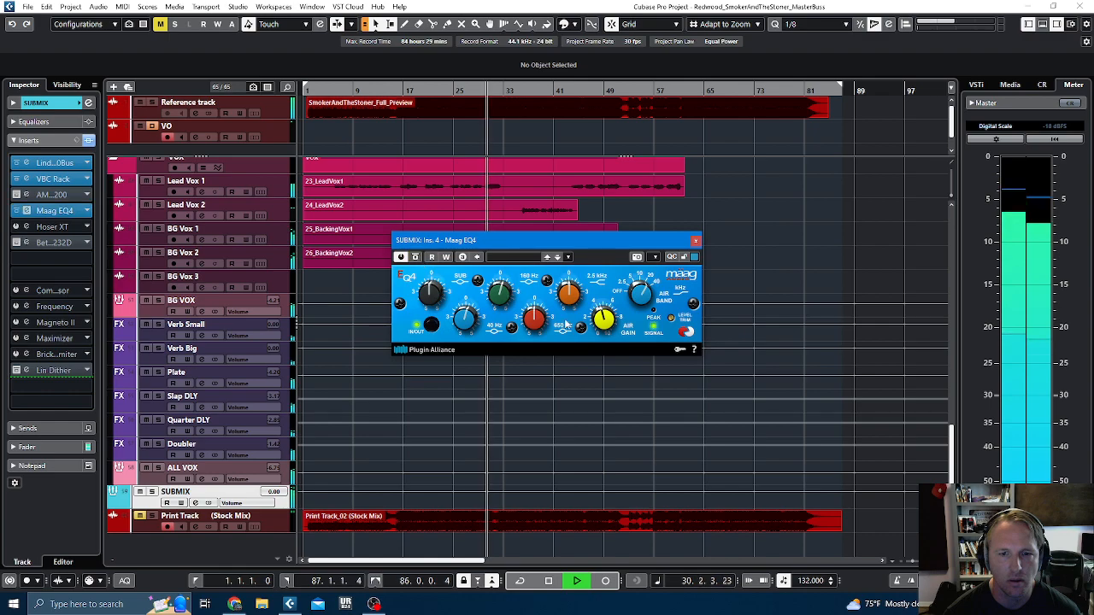
# Step: Lower the Maag EQ4's air gain and check the softer boost against the bypassed mix several times
pyautogui.moveTo(603, 329)
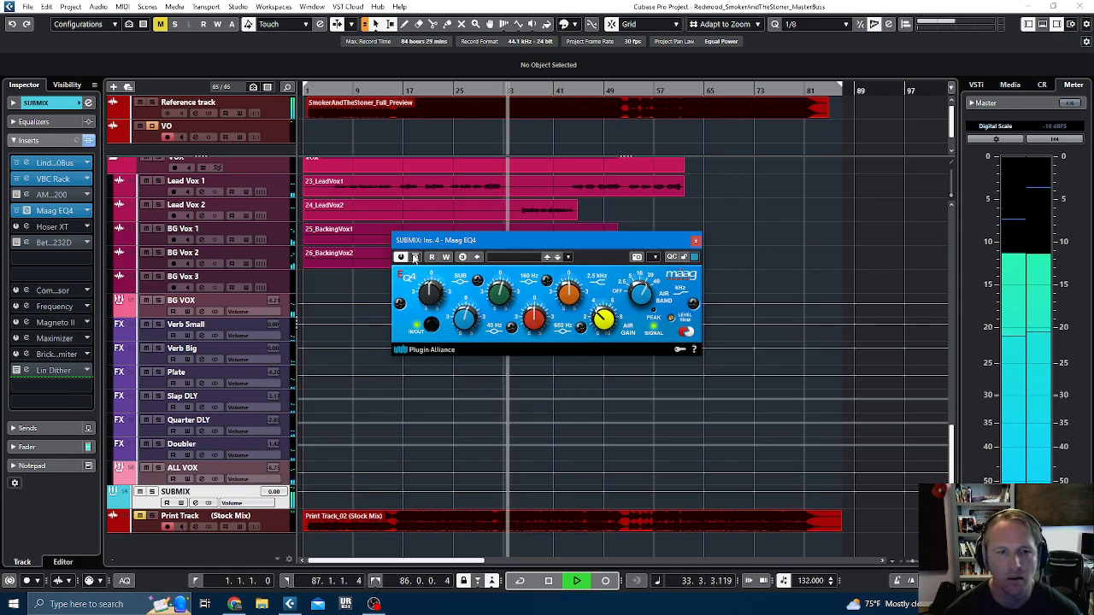
pyautogui.click(415, 257)
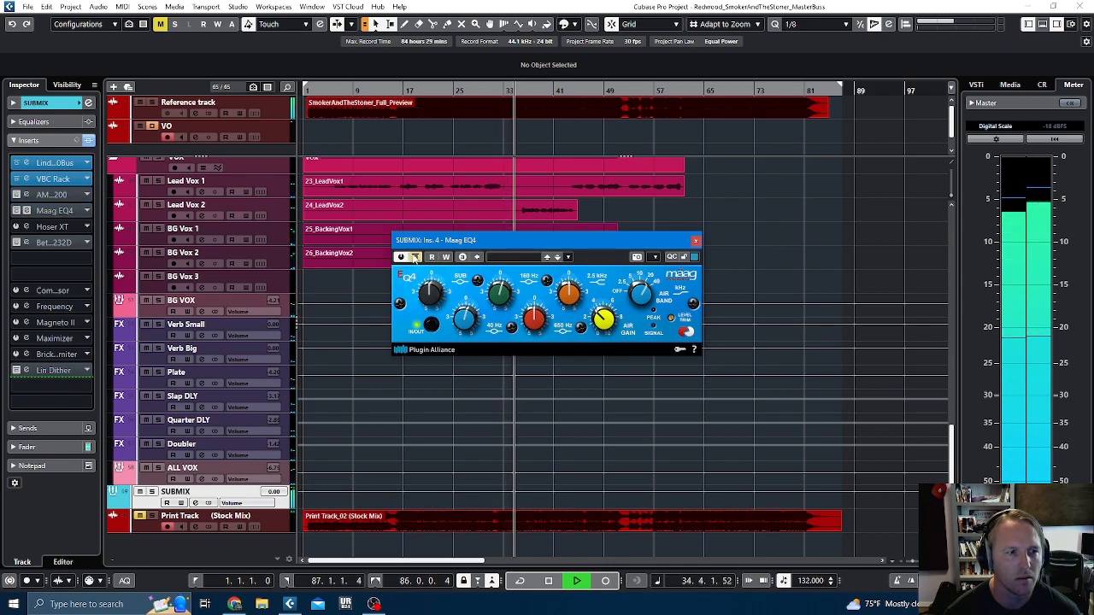
pyautogui.click(416, 257)
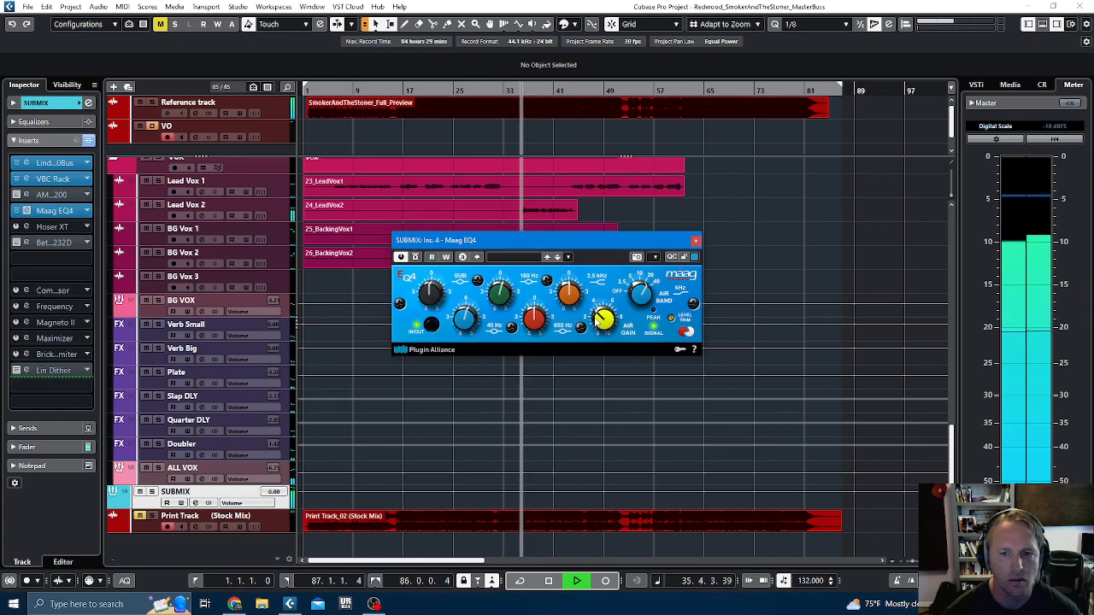
pyautogui.click(415, 257)
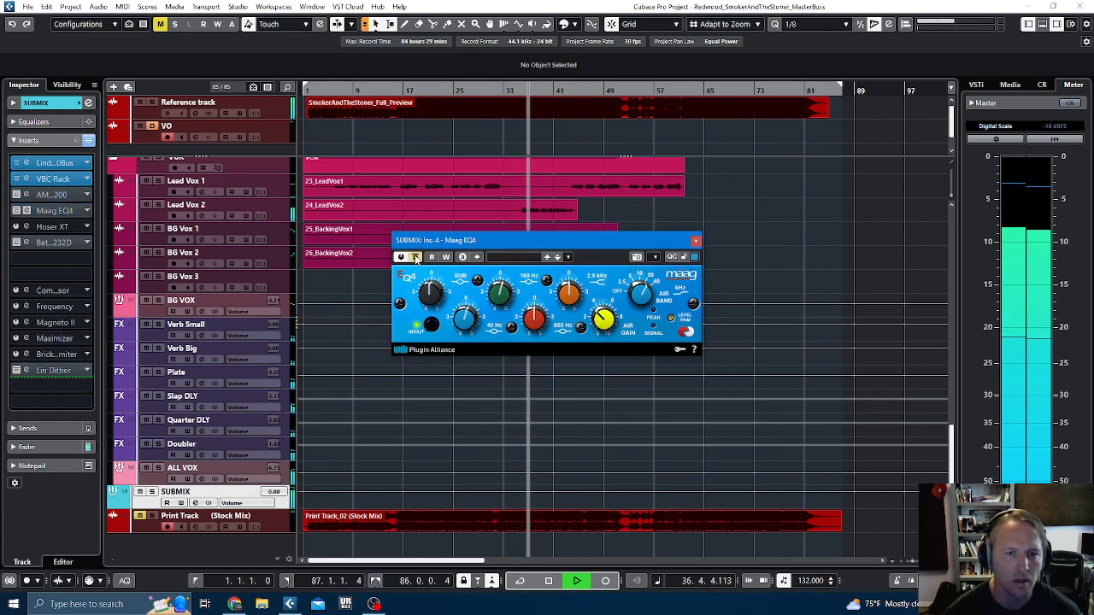
pyautogui.click(415, 258)
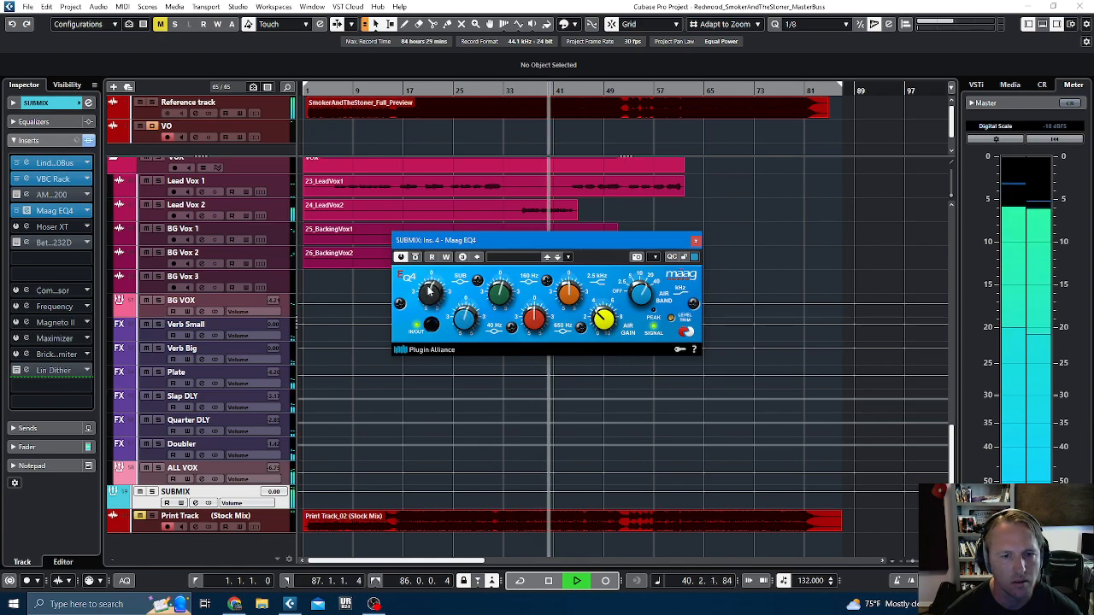
pyautogui.click(416, 257)
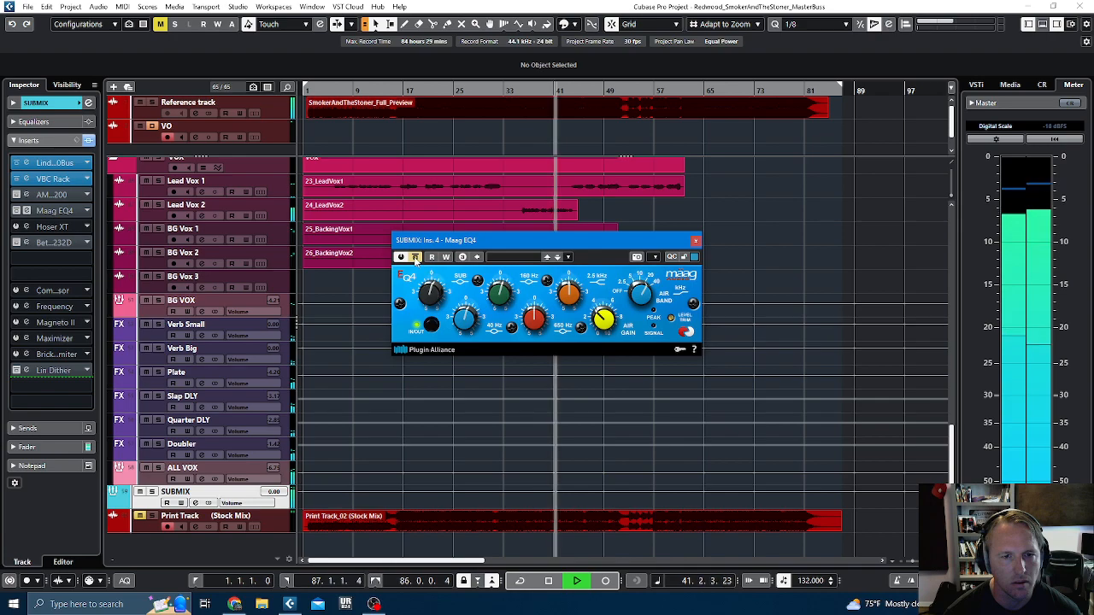
pyautogui.click(416, 257)
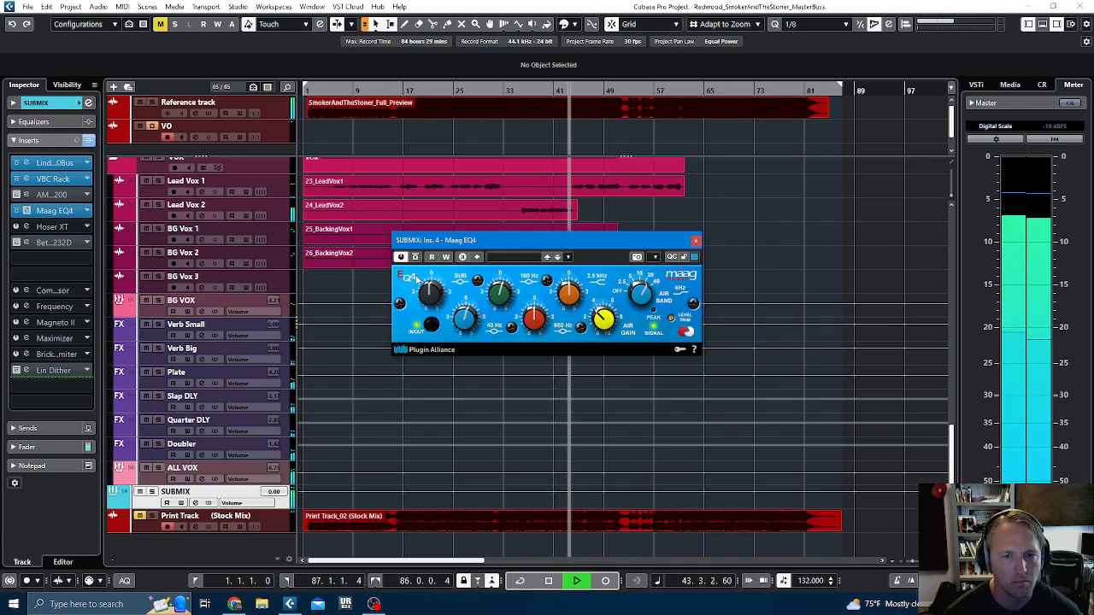
# Step: Set the Maag EQ4's level trim to about -0.3 dB and check the level match against bypass
pyautogui.moveTo(673, 320)
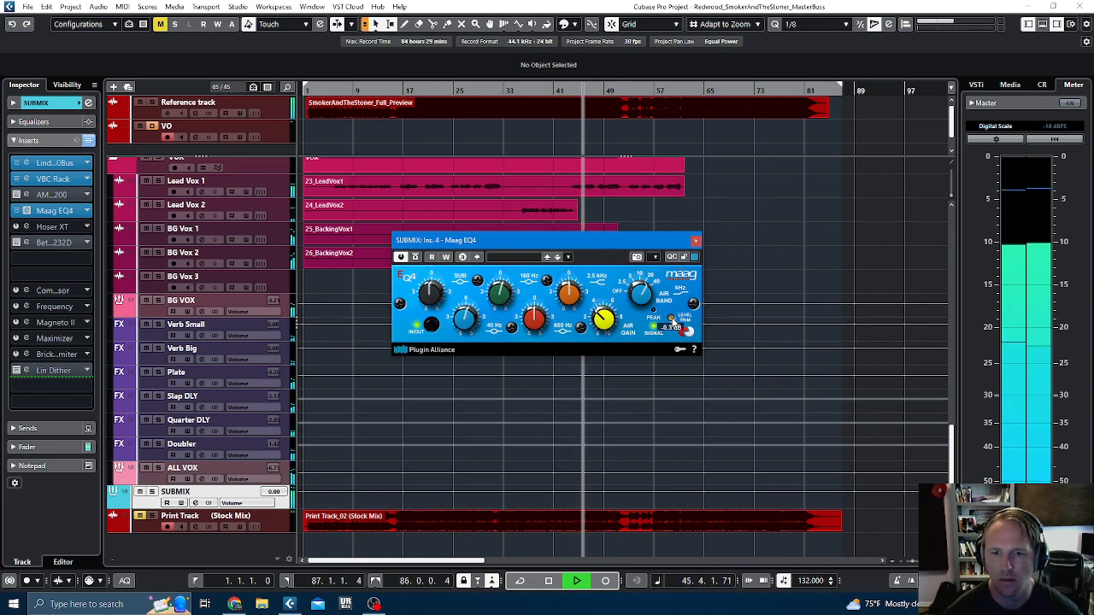
pyautogui.click(417, 257)
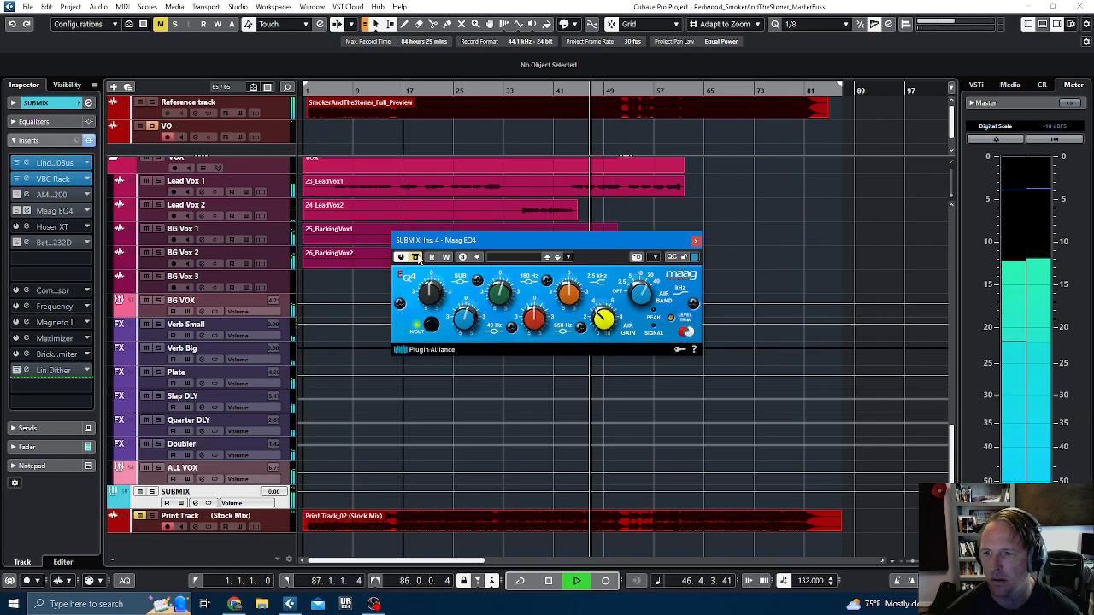
pyautogui.click(417, 257)
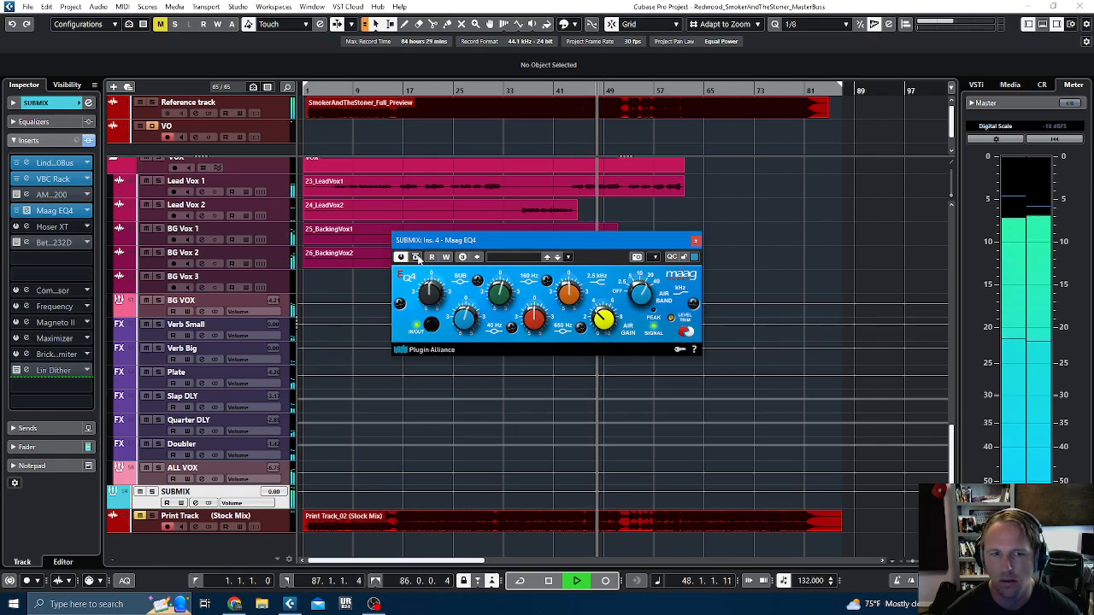
# Step: Stop playback, close the Maag EQ4 window and bypass the plug-in on SUBMIX
pyautogui.press('space')
pyautogui.click(695, 240)
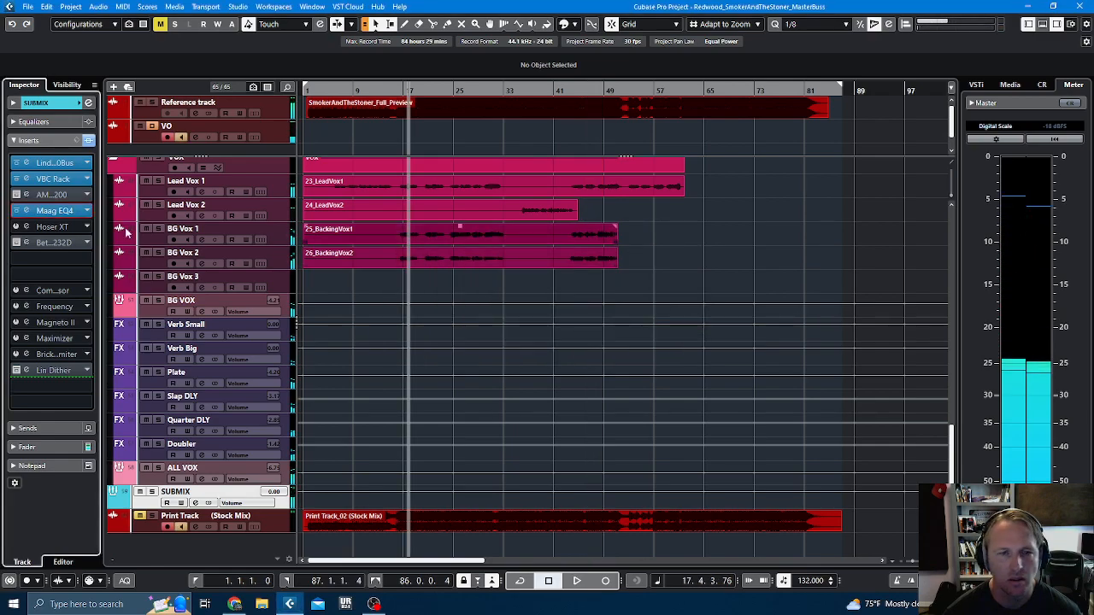
pyautogui.click(17, 211)
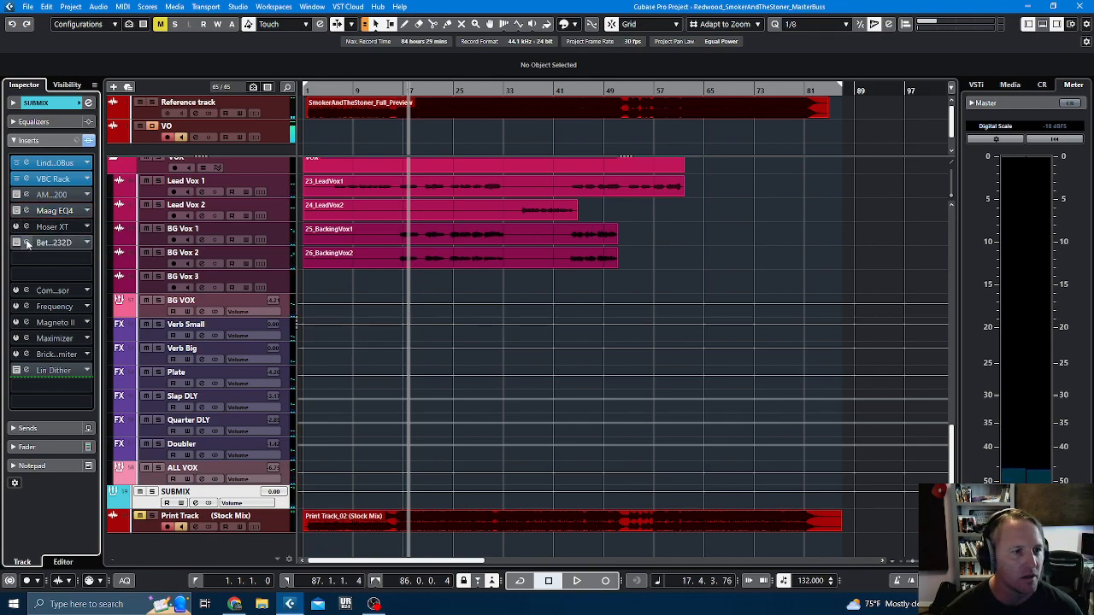
# Step: Switch on the Hoser XT on SUBMIX and audition gain changes on the left channel's HF and MF1 bands during playback
pyautogui.click(49, 226)
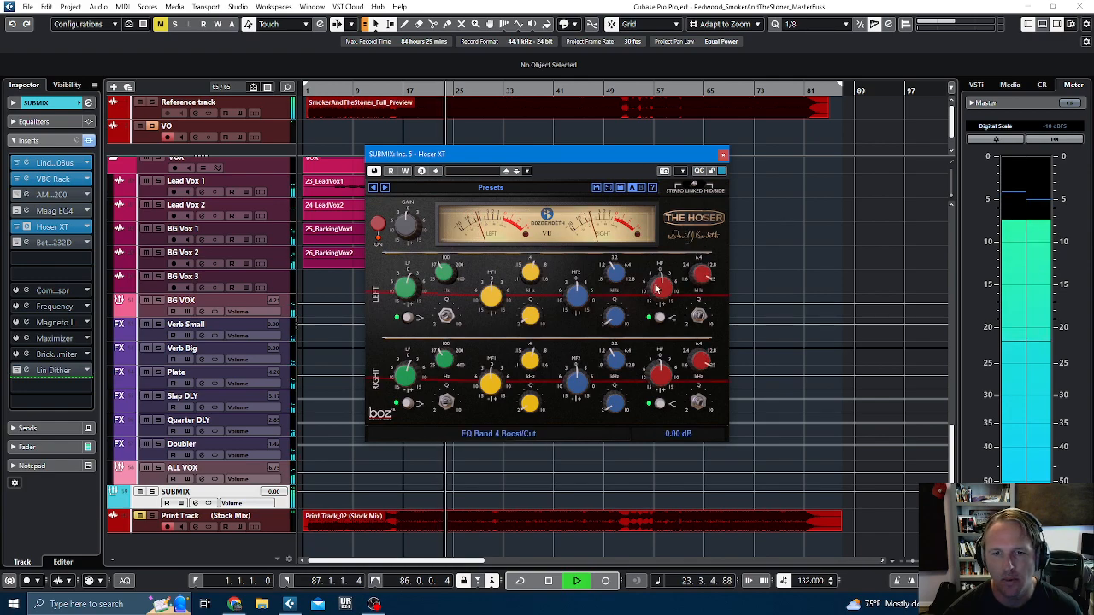
pyautogui.moveTo(660, 282); pyautogui.dragTo(666, 261)
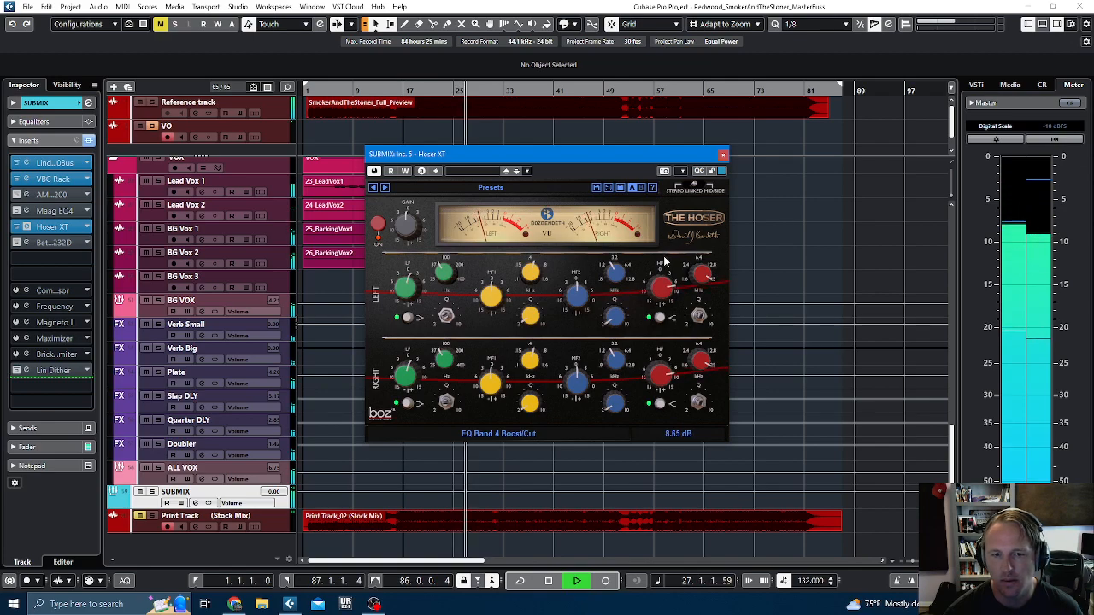
pyautogui.moveTo(708, 275); pyautogui.dragTo(669, 293)
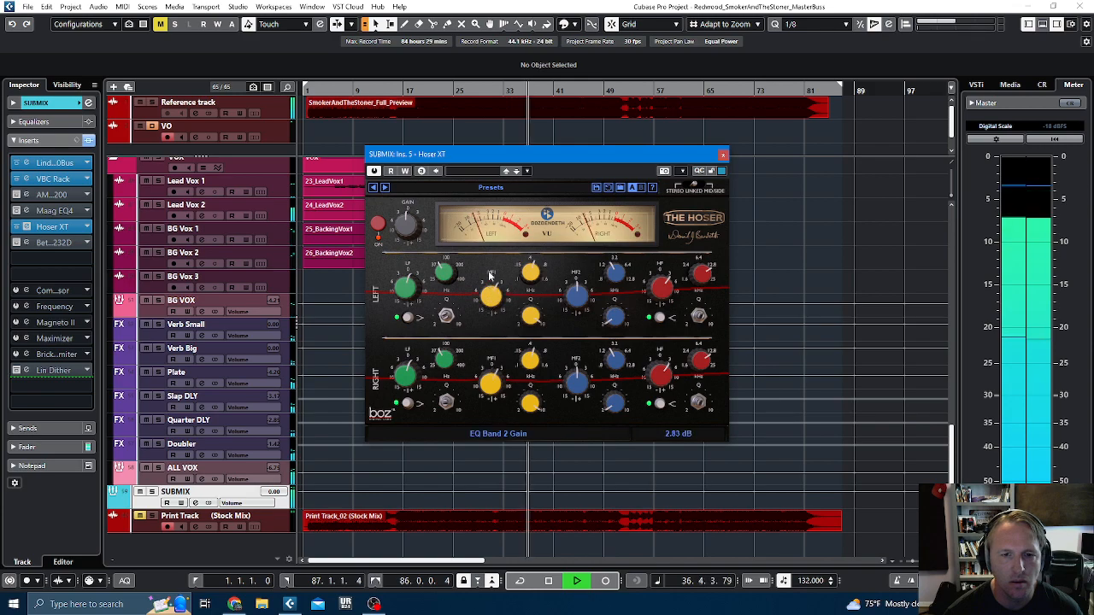
pyautogui.moveTo(533, 287); pyautogui.dragTo(531, 270)
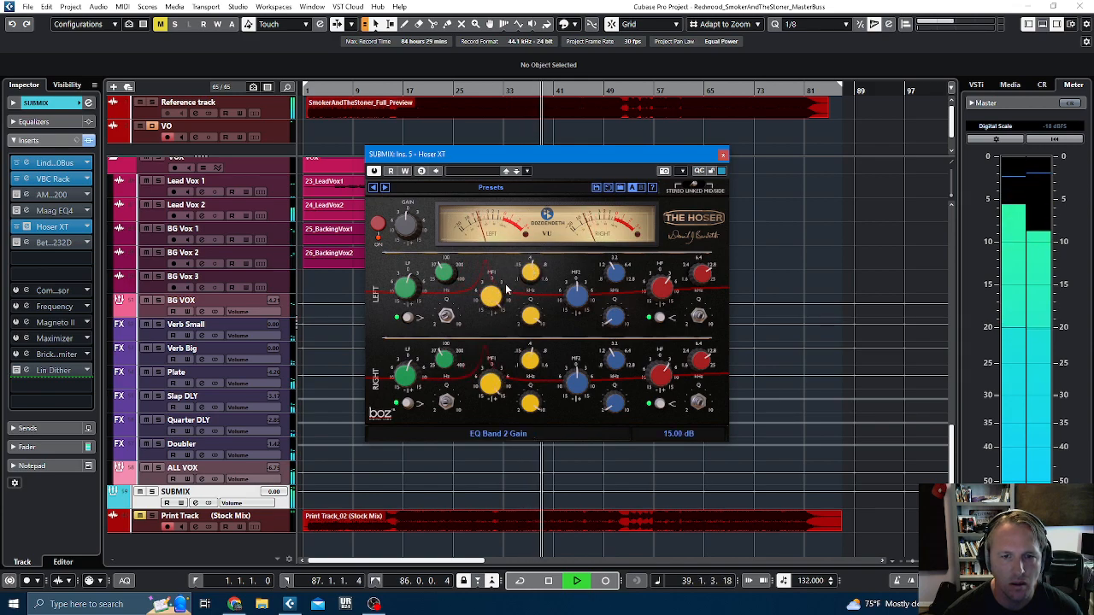
pyautogui.moveTo(491, 302); pyautogui.dragTo(490, 342)
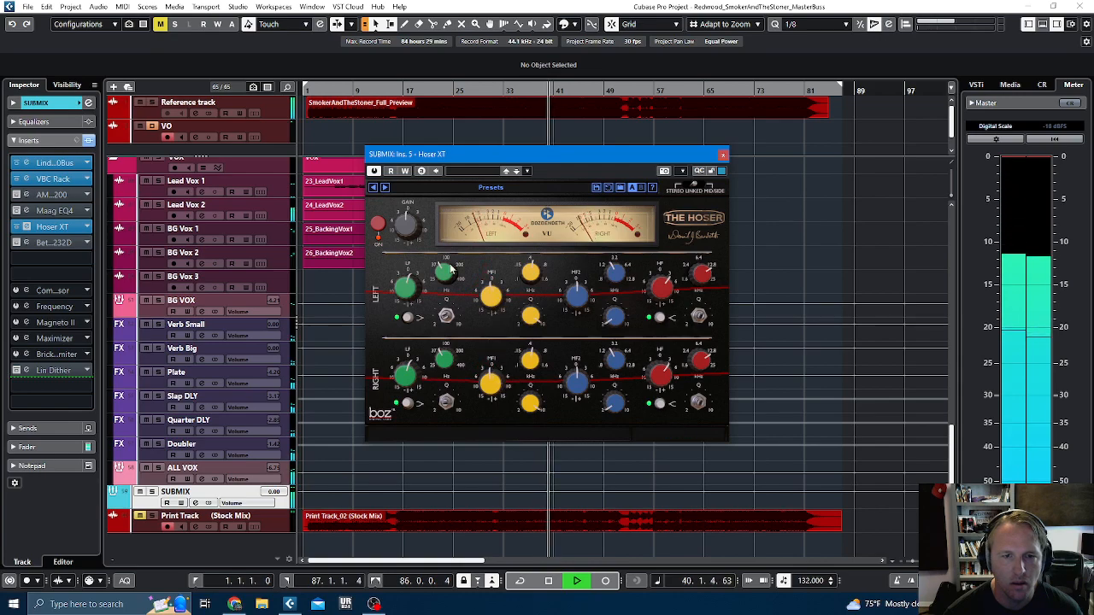
# Step: Compare the mix with the Hoser XT's EQ module off and on, closing its window and switching off the plug-in
pyautogui.click(379, 224)
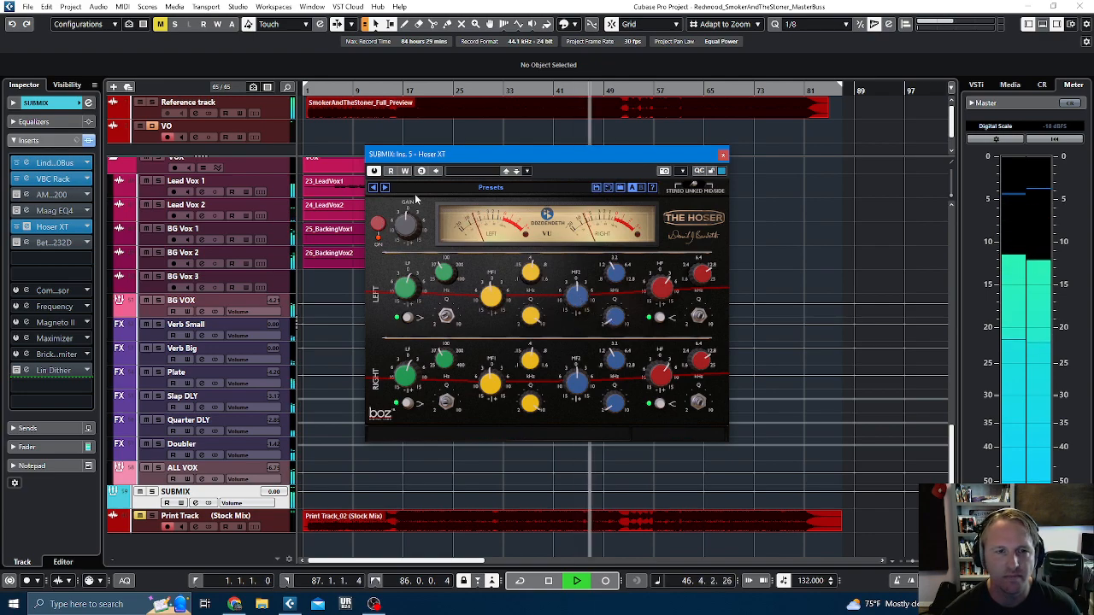
pyautogui.click(381, 226)
pyautogui.click(381, 226)
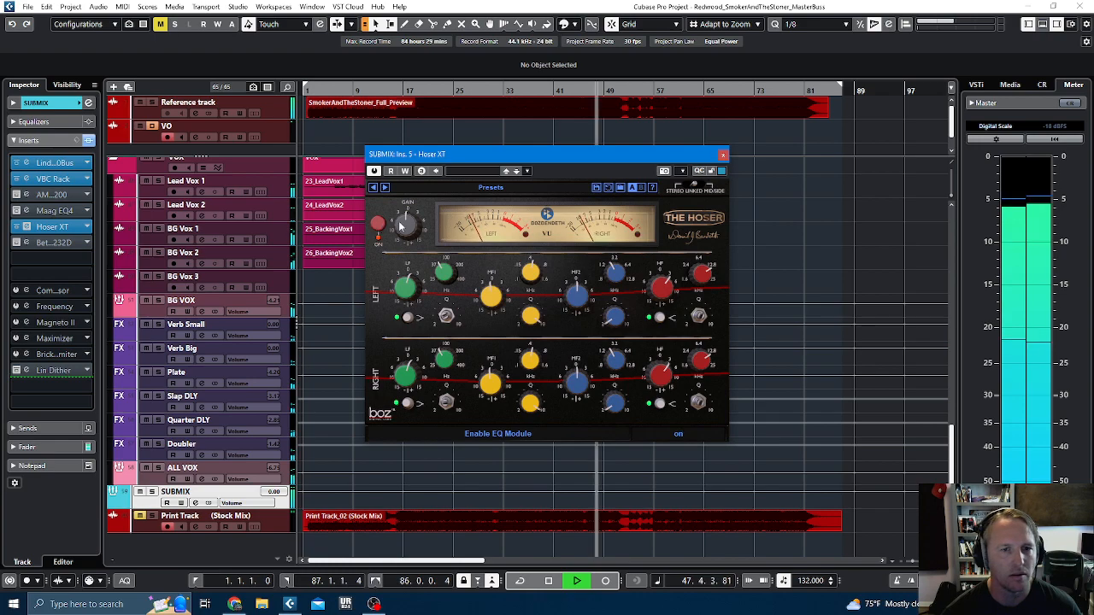
pyautogui.click(723, 155)
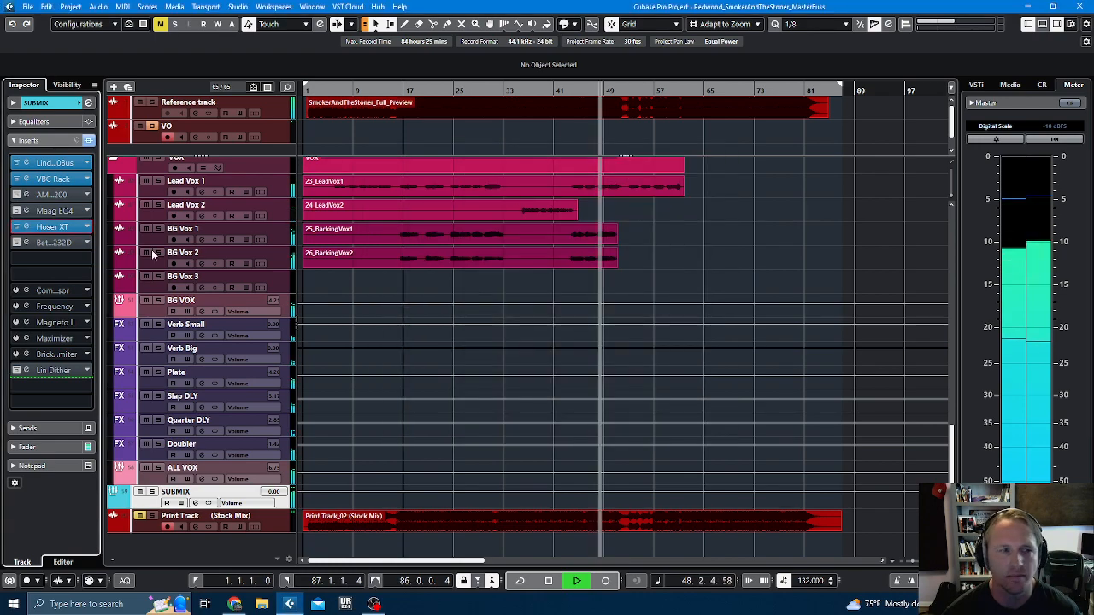
pyautogui.click(17, 229)
# Step: Open the Bettermaker EQ232D on SUBMIX, take it out of bypass and restart playback for the audition
pyautogui.click(53, 243)
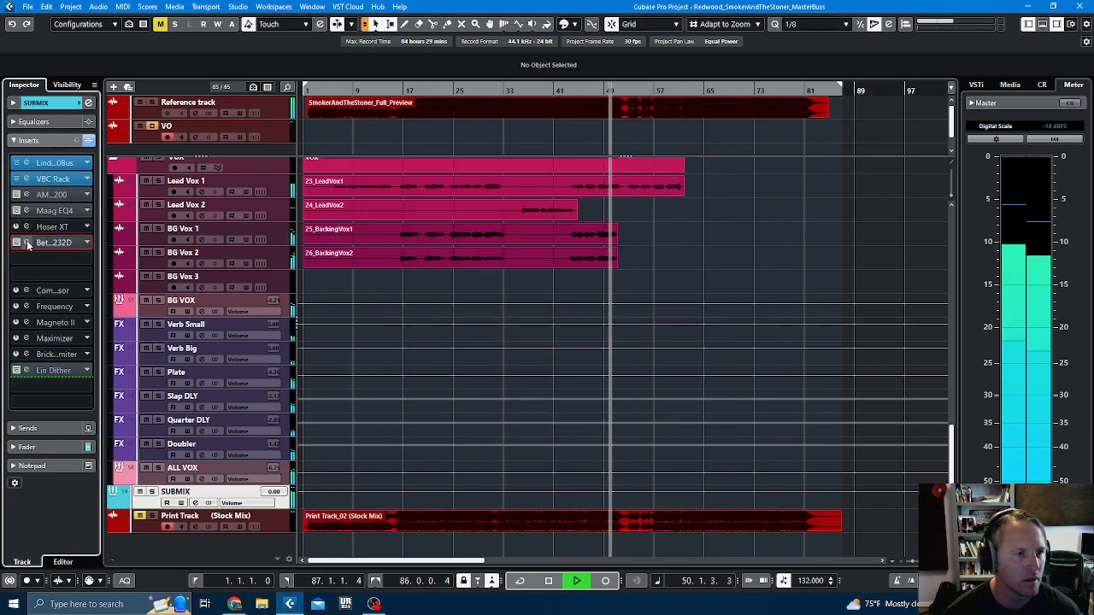
pyautogui.click(209, 219)
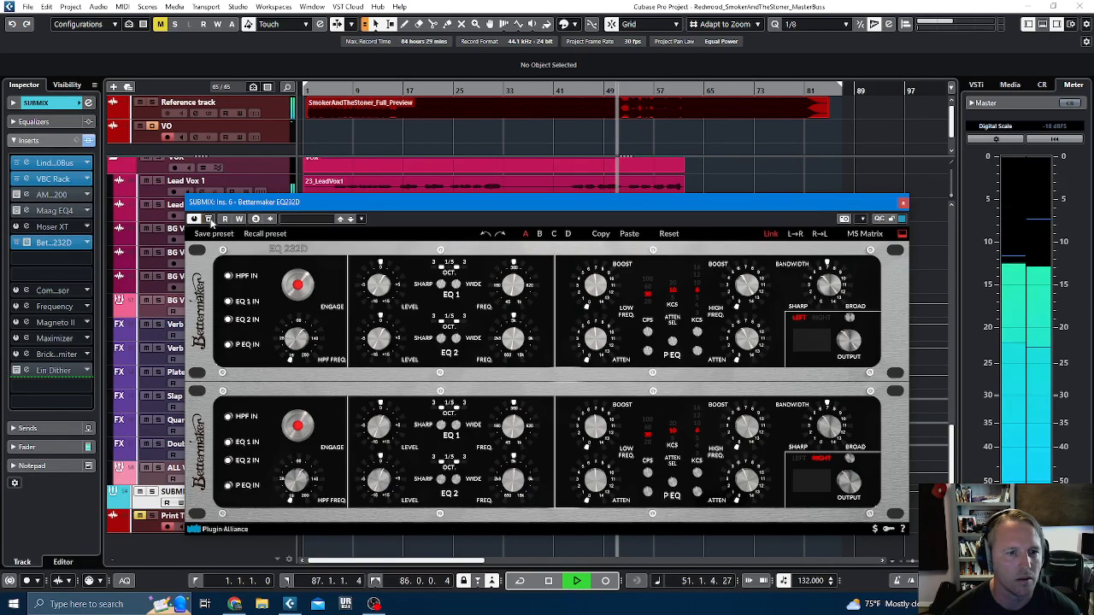
pyautogui.moveTo(393, 206); pyautogui.dragTo(357, 166)
pyautogui.press('space')
pyautogui.press('space')
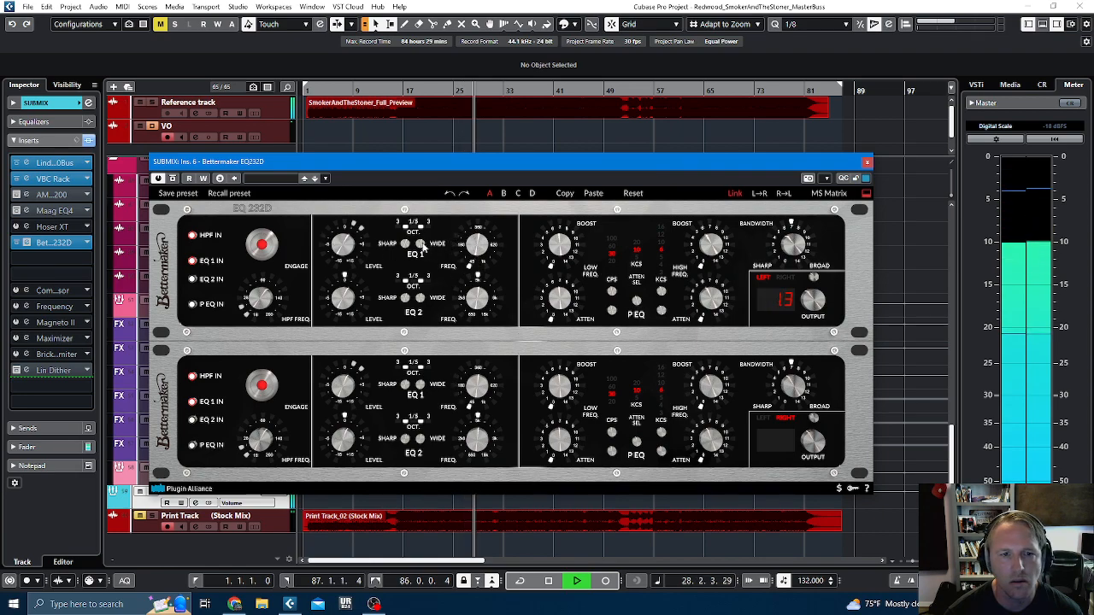
# Step: Replay the mix and adjust the EQ232D's passive low-frequency boost and attenuation
pyautogui.press('space')
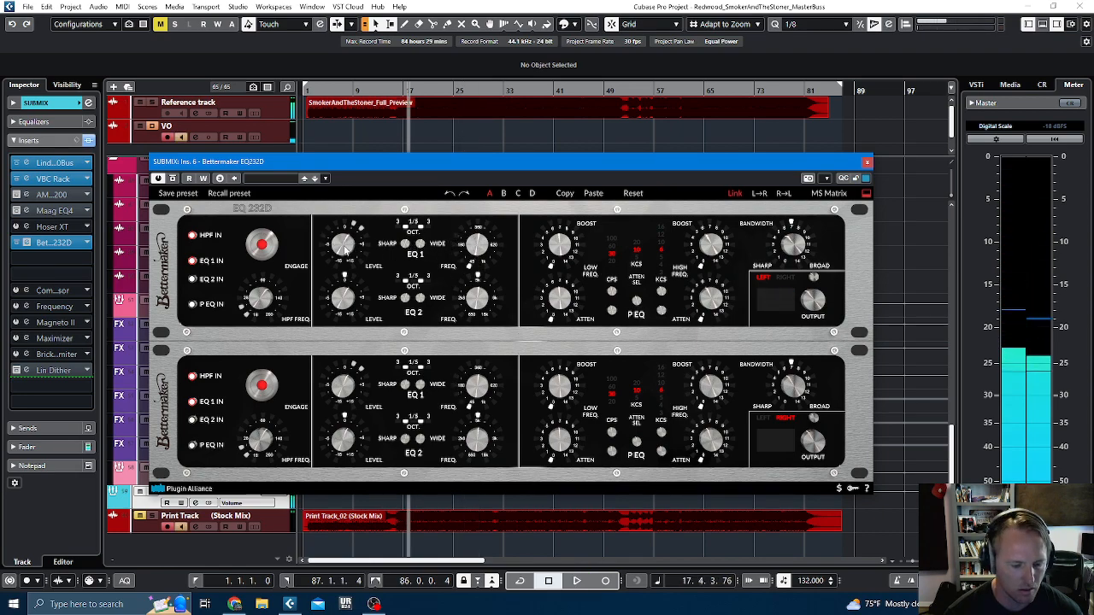
pyautogui.press('space')
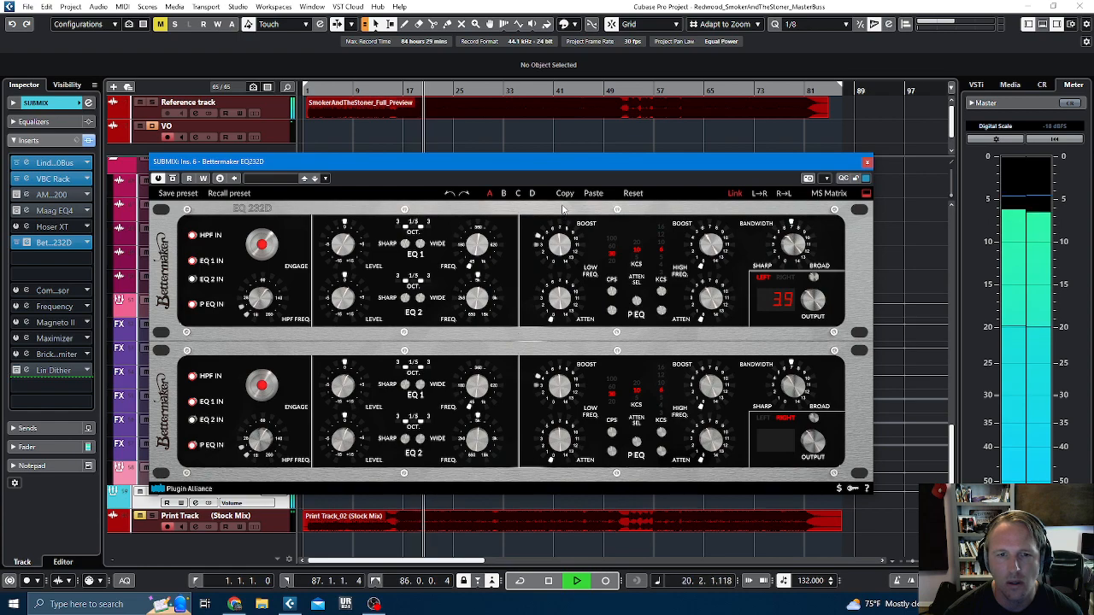
pyautogui.moveTo(562, 211); pyautogui.dragTo(561, 233)
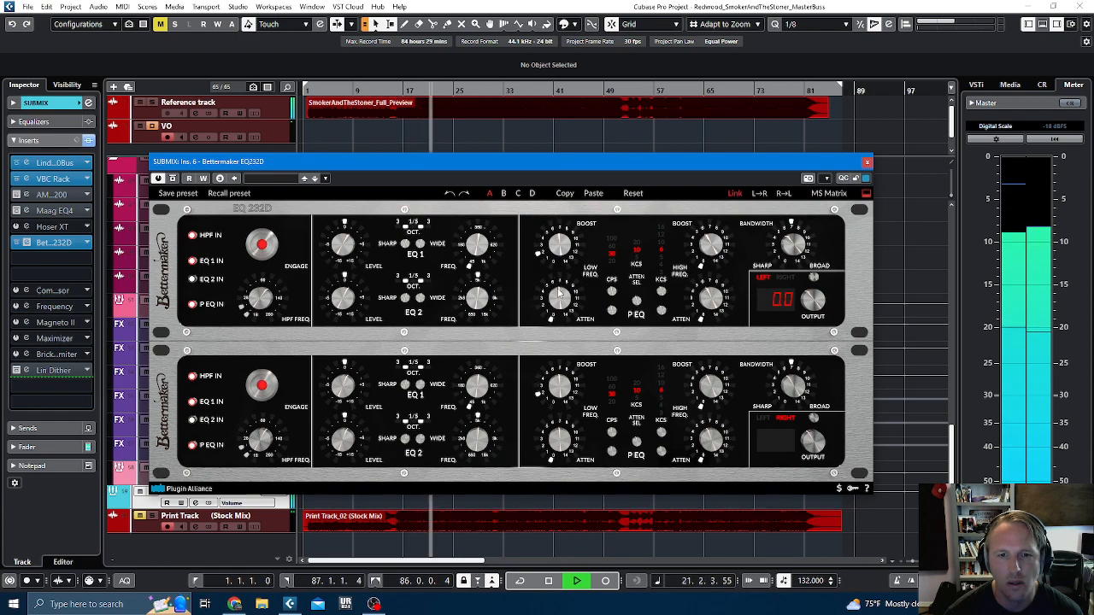
pyautogui.moveTo(557, 276); pyautogui.dragTo(557, 272)
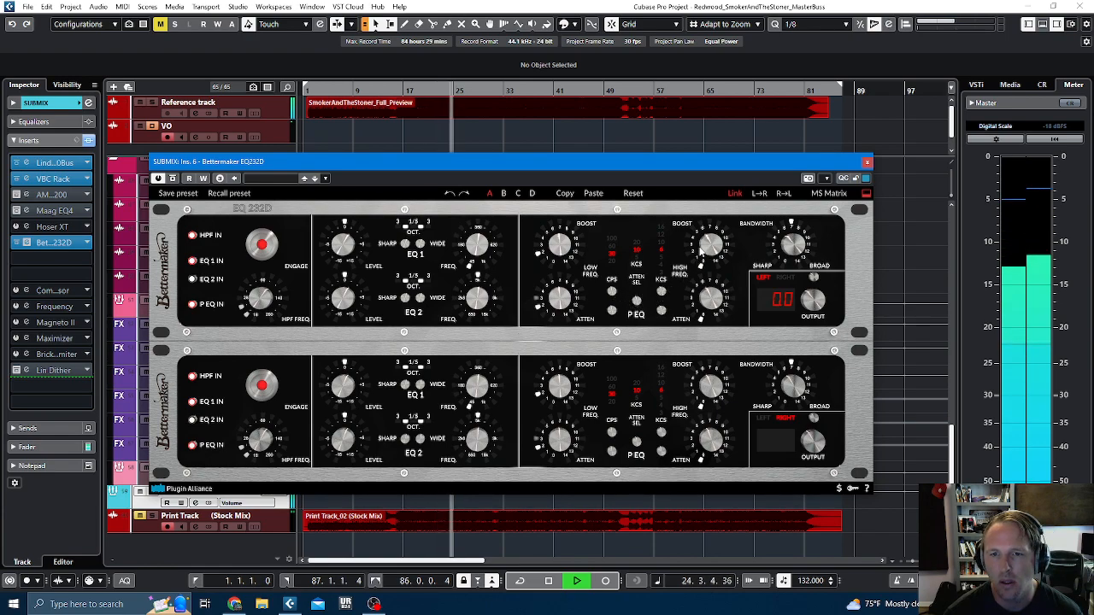
# Step: Set the EQ232D's passive high frequency to 12 kHz, add a small high boost and adjust its bandwidth
pyautogui.click(660, 235)
pyautogui.moveTo(710, 246); pyautogui.dragTo(711, 239)
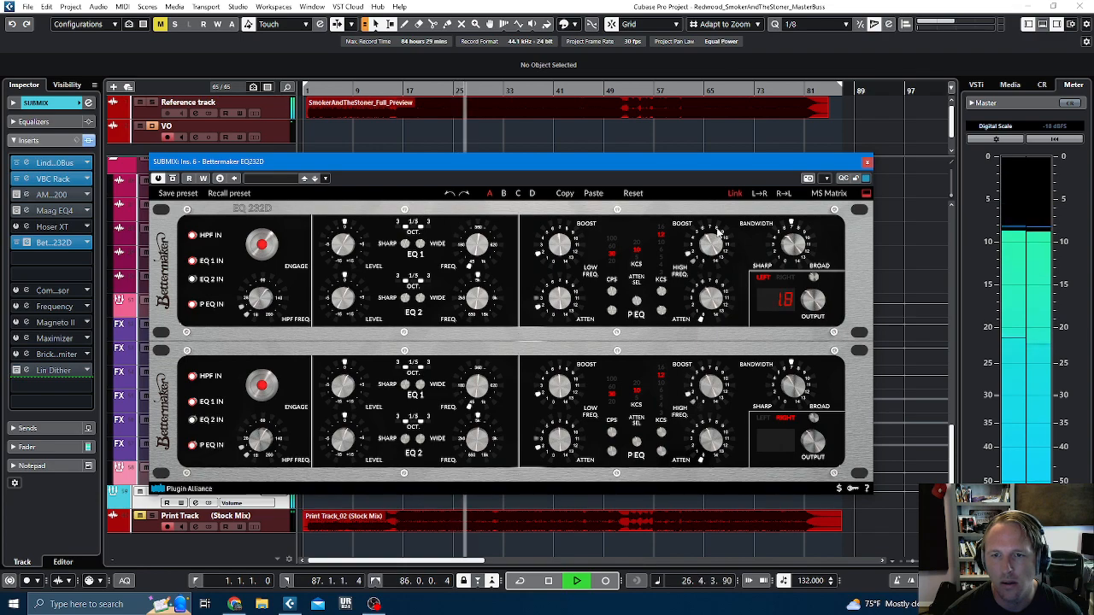
pyautogui.moveTo(794, 248); pyautogui.dragTo(792, 246)
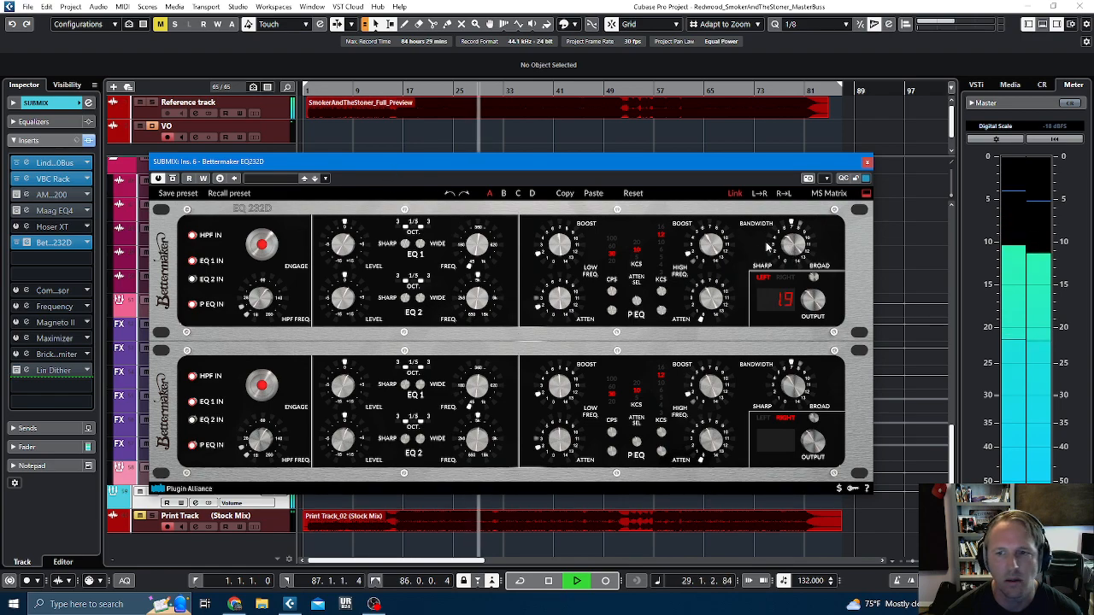
# Step: Compare the mix with the Bettermaker EQ232D bypassed and active, leaving it active
pyautogui.click(173, 181)
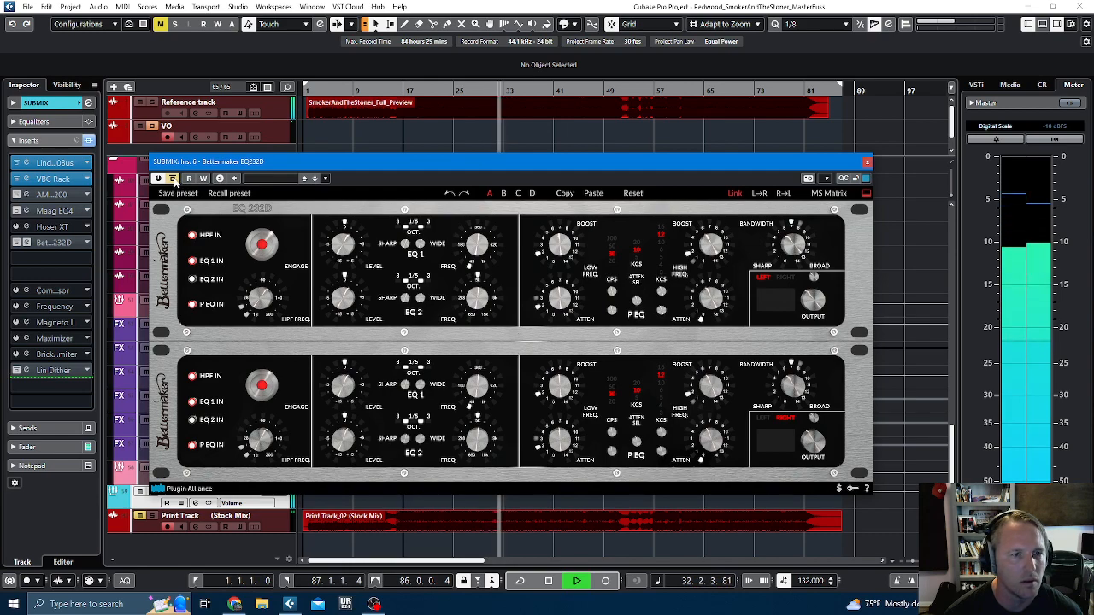
pyautogui.click(174, 180)
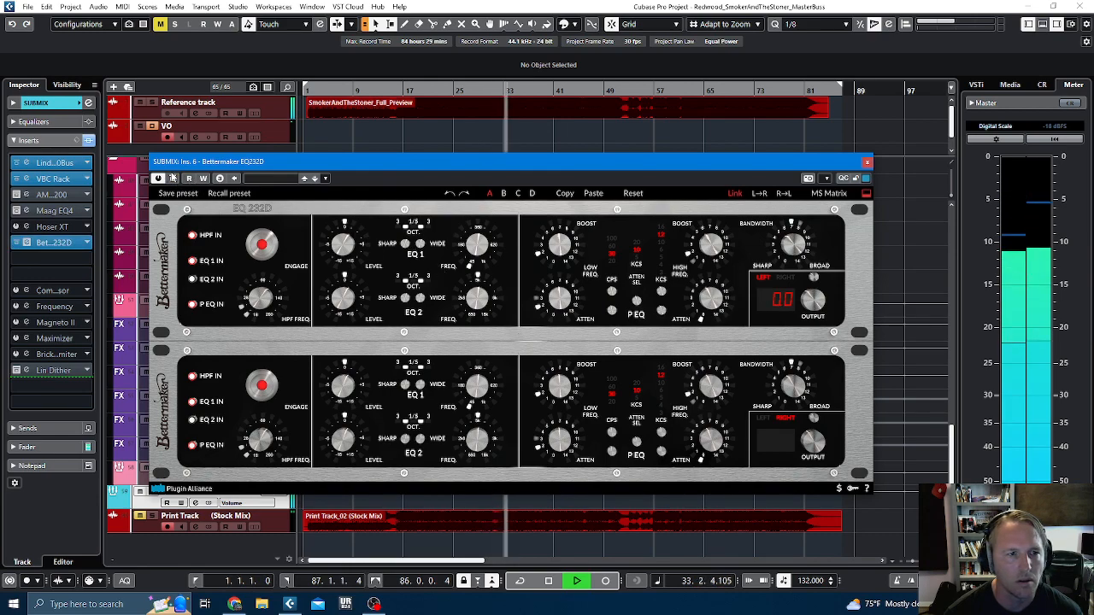
pyautogui.click(174, 180)
pyautogui.click(173, 180)
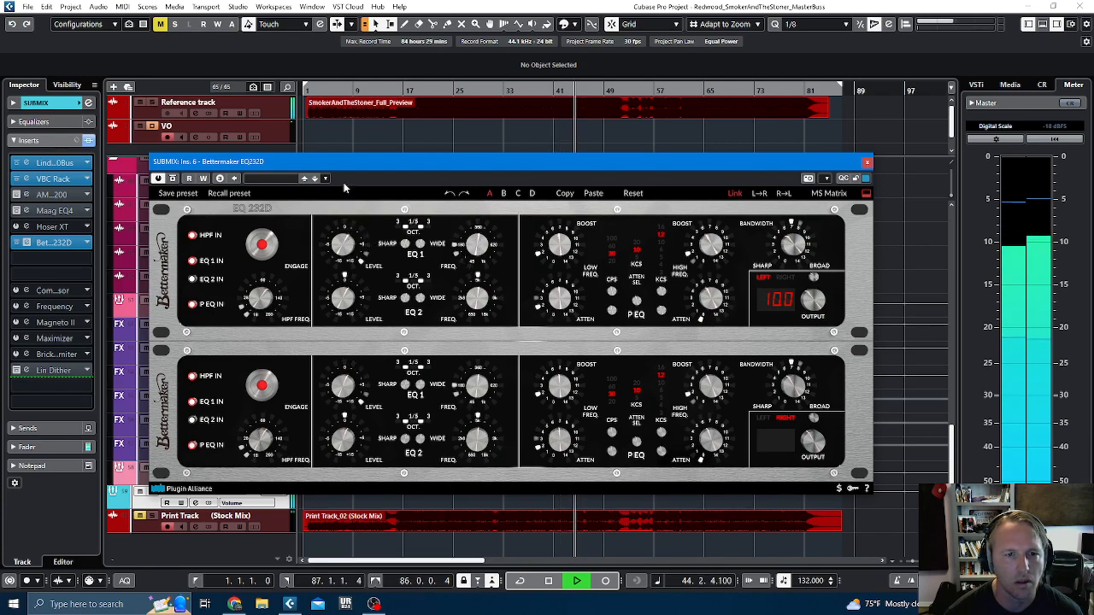
# Step: Lower the EQ232D's EQ 1 level to a slight boost and compare the result repeatedly with the bypassed mix
pyautogui.moveTo(340, 225); pyautogui.dragTo(340, 245)
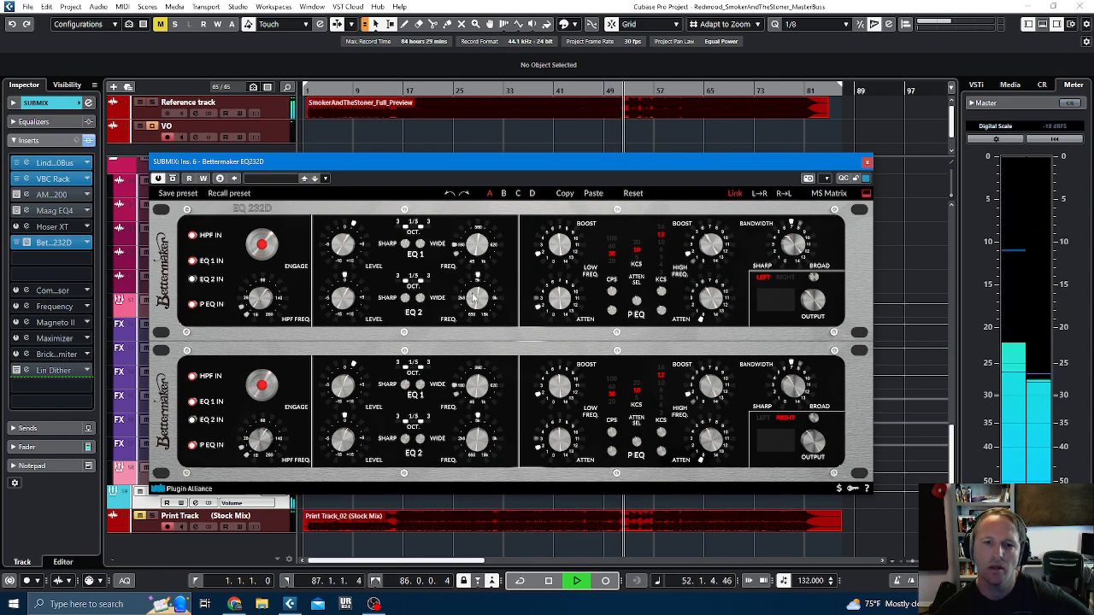
pyautogui.click(172, 178)
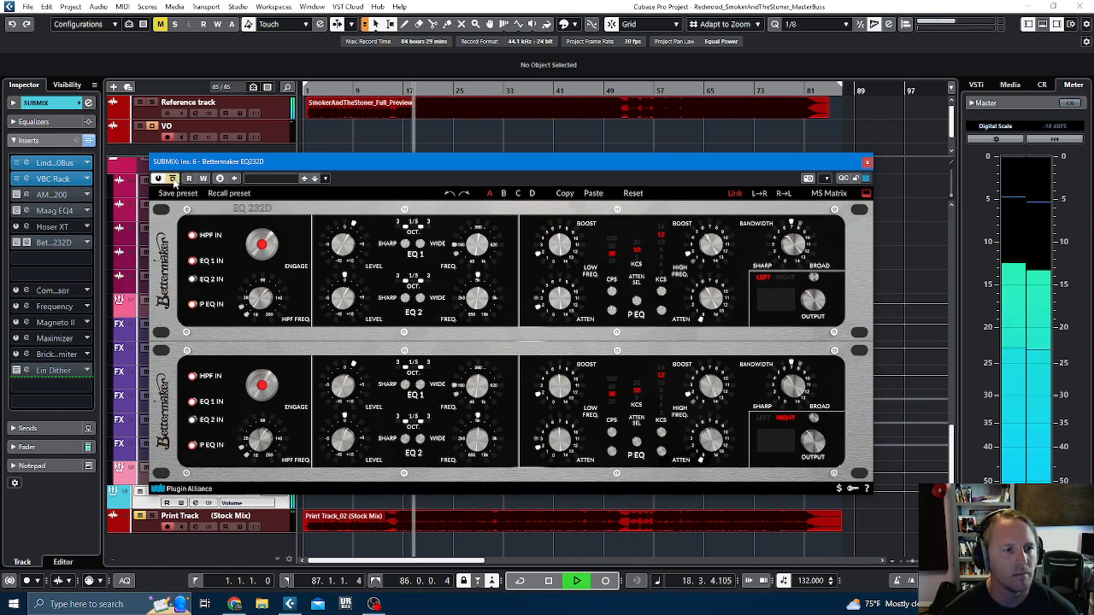
pyautogui.click(173, 178)
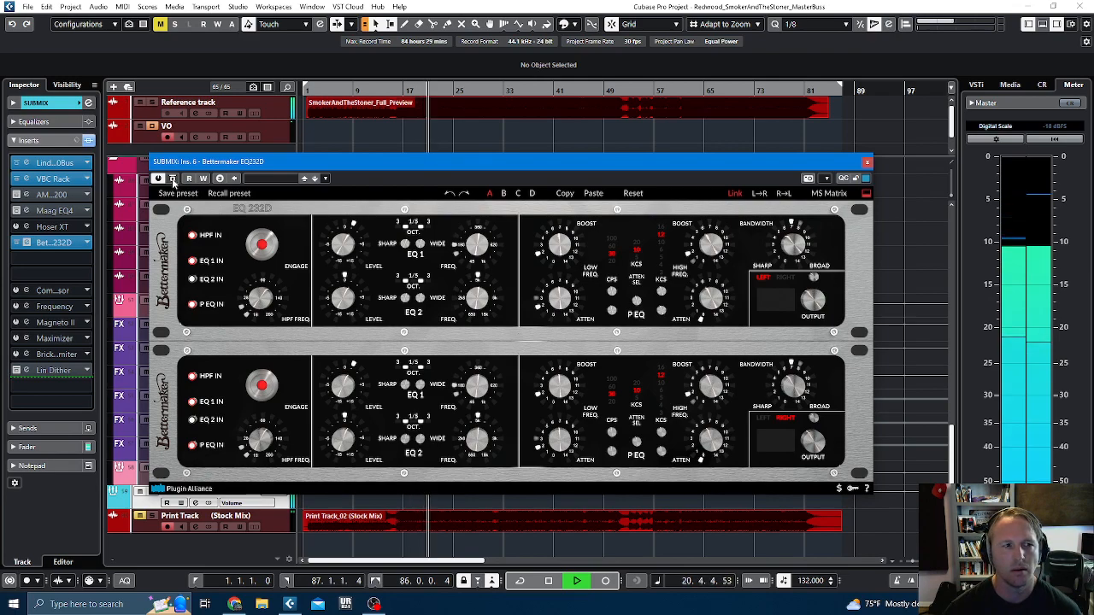
pyautogui.click(172, 179)
pyautogui.click(173, 179)
pyautogui.click(172, 179)
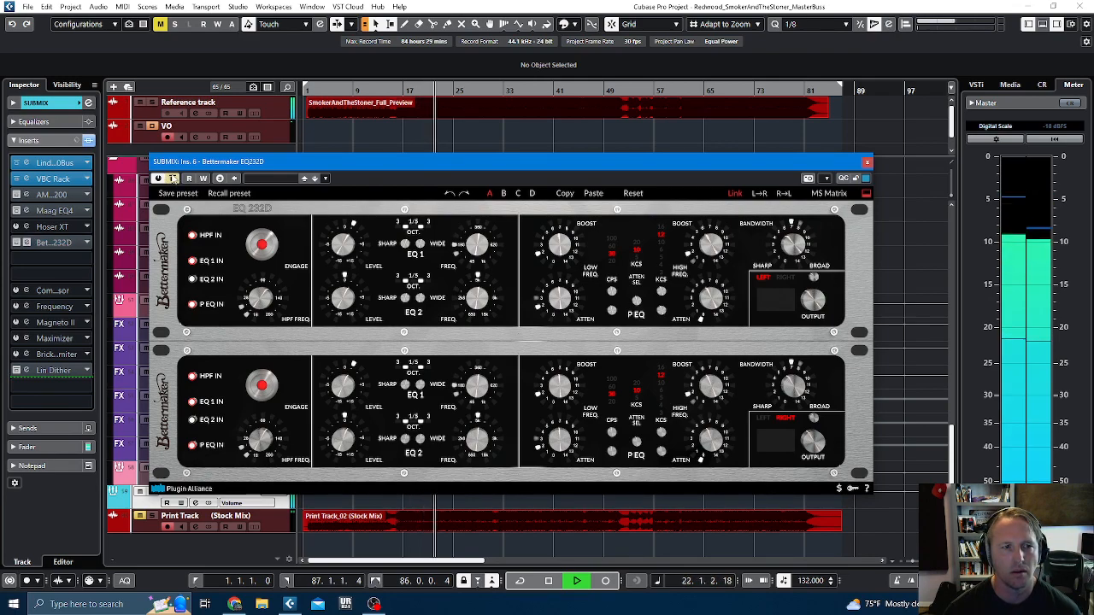
# Step: Check the EQ232D's output trim against bypass, closing its window with the plug-in bypassed and stopping playback
pyautogui.moveTo(782, 302)
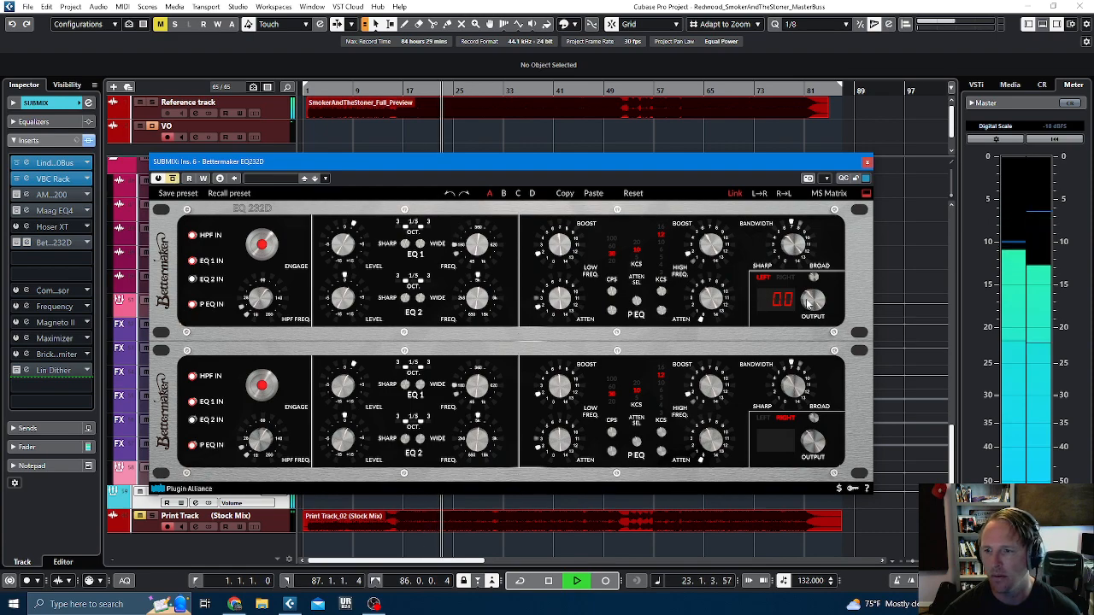
pyautogui.click(172, 178)
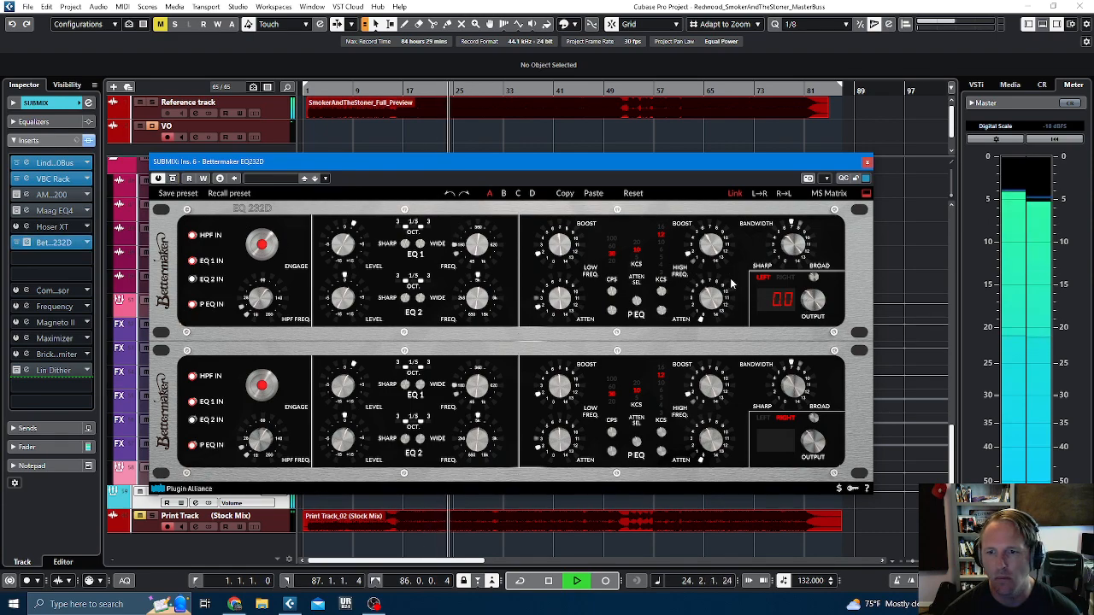
pyautogui.moveTo(814, 301); pyautogui.dragTo(815, 310)
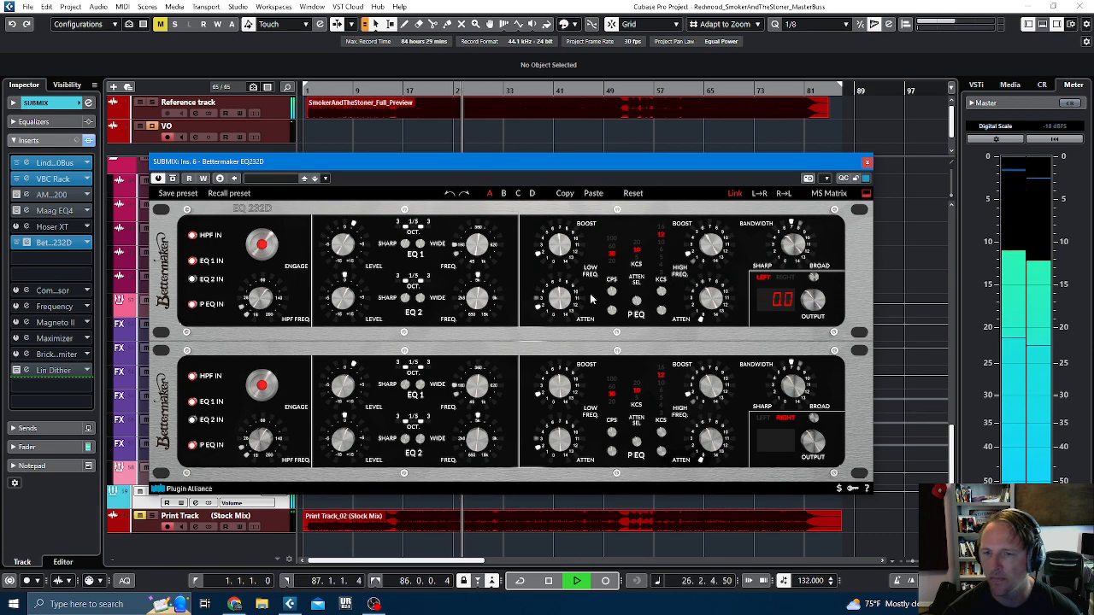
pyautogui.click(172, 179)
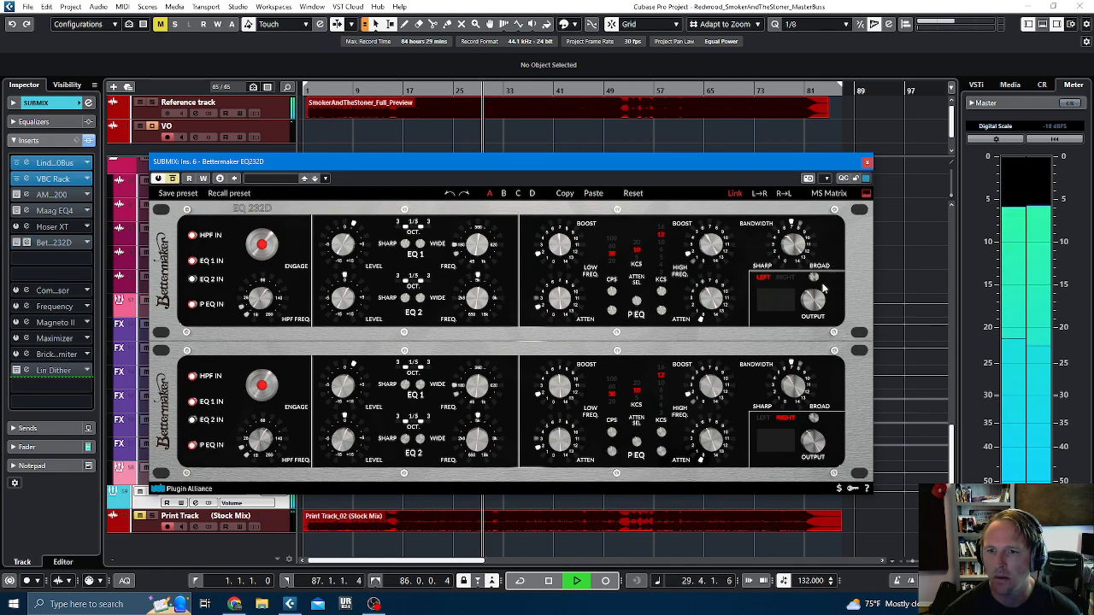
pyautogui.click(867, 163)
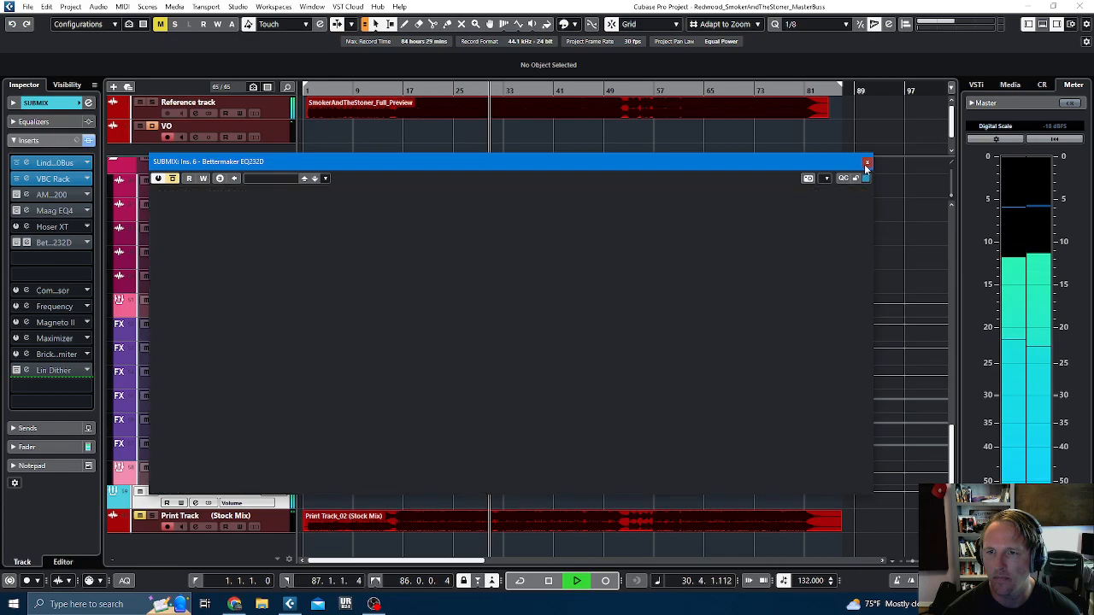
pyautogui.press('space')
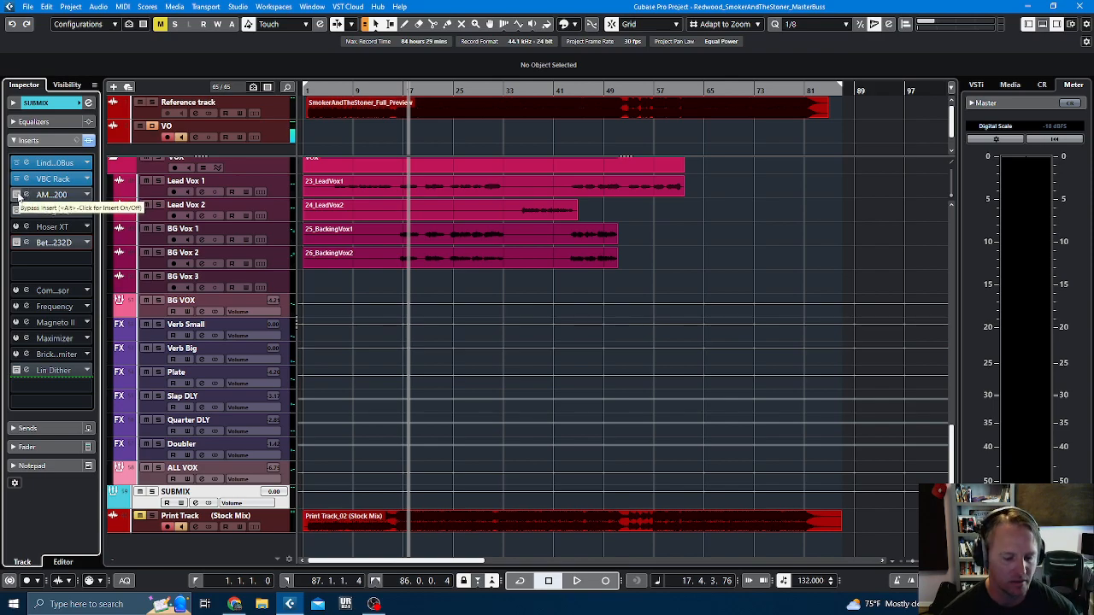
# Step: Replay the mix and alternate between the AMEK EQ 200 and the Bettermaker EQ232D, leaving the EQ232D active
pyautogui.press('space')
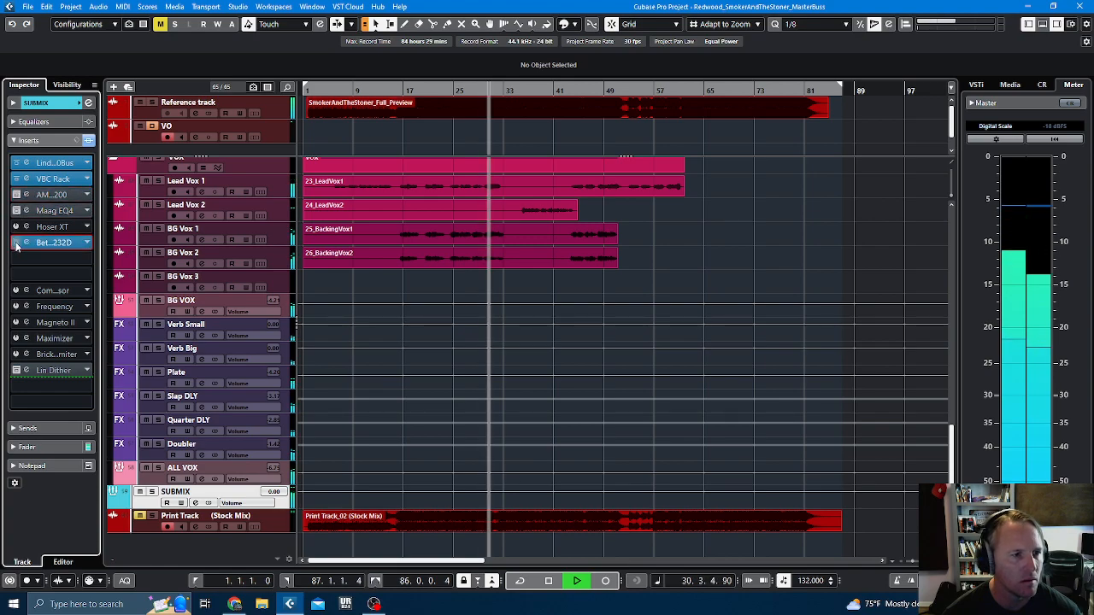
pyautogui.press('space')
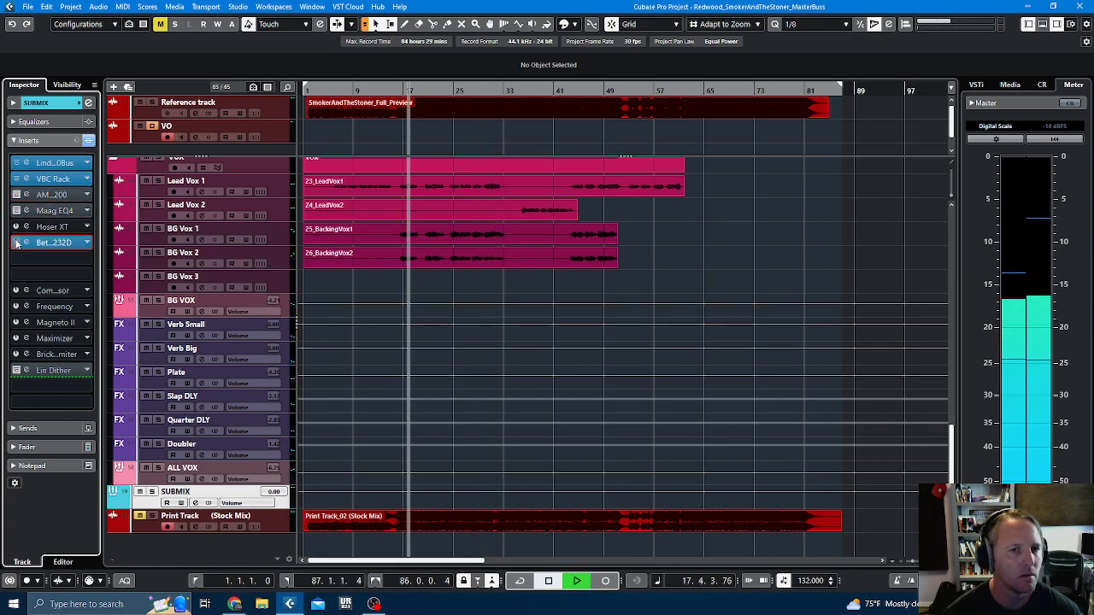
pyautogui.press('space')
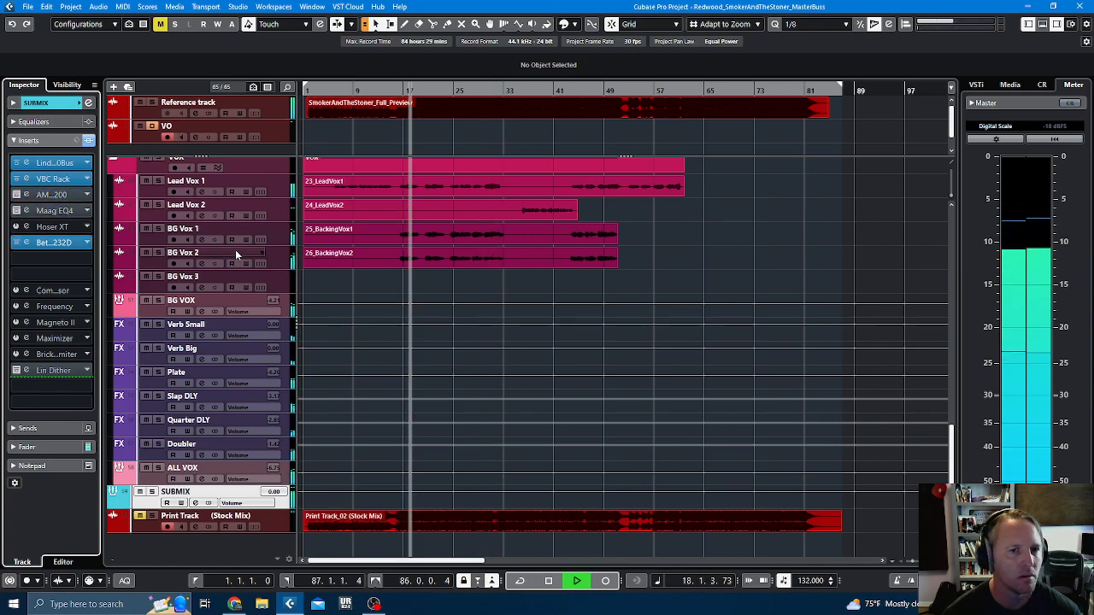
pyautogui.click(17, 245)
pyautogui.click(15, 194)
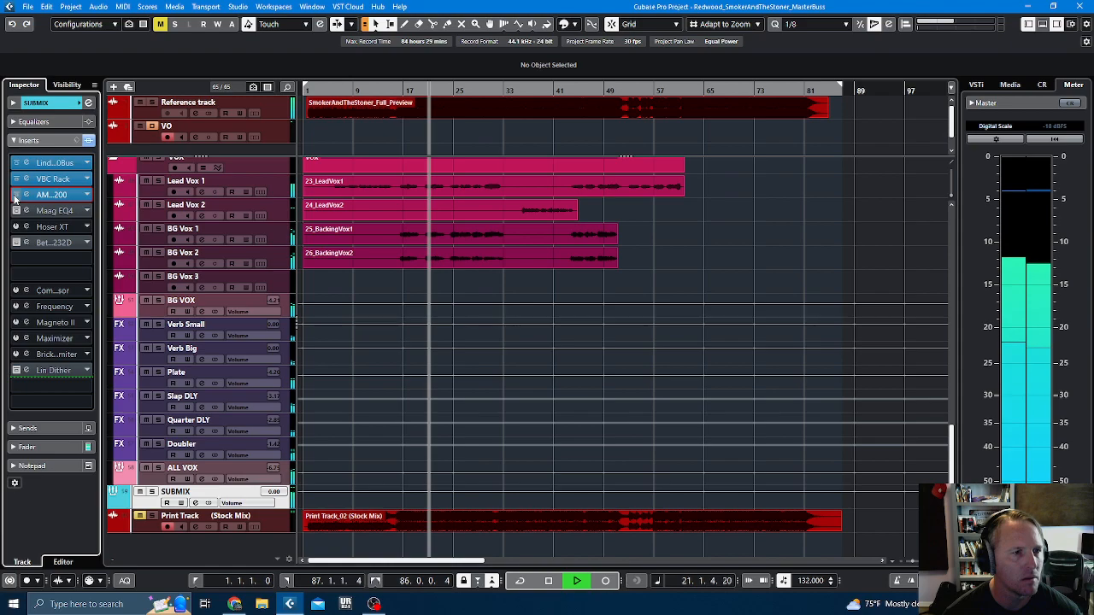
pyautogui.click(15, 195)
pyautogui.click(17, 243)
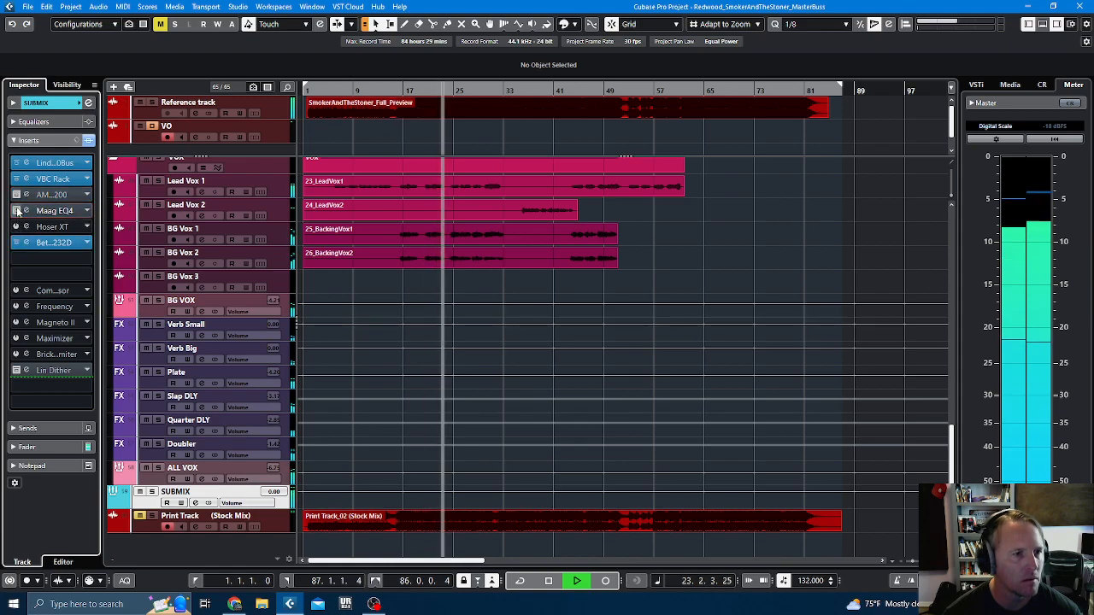
# Step: Audition Maag EQ4, Bettermaker EQ232D, AMEK EQ 200 and Hoser XT in turn during playback, ending with only Hoser XT active
pyautogui.click(17, 244)
pyautogui.click(17, 212)
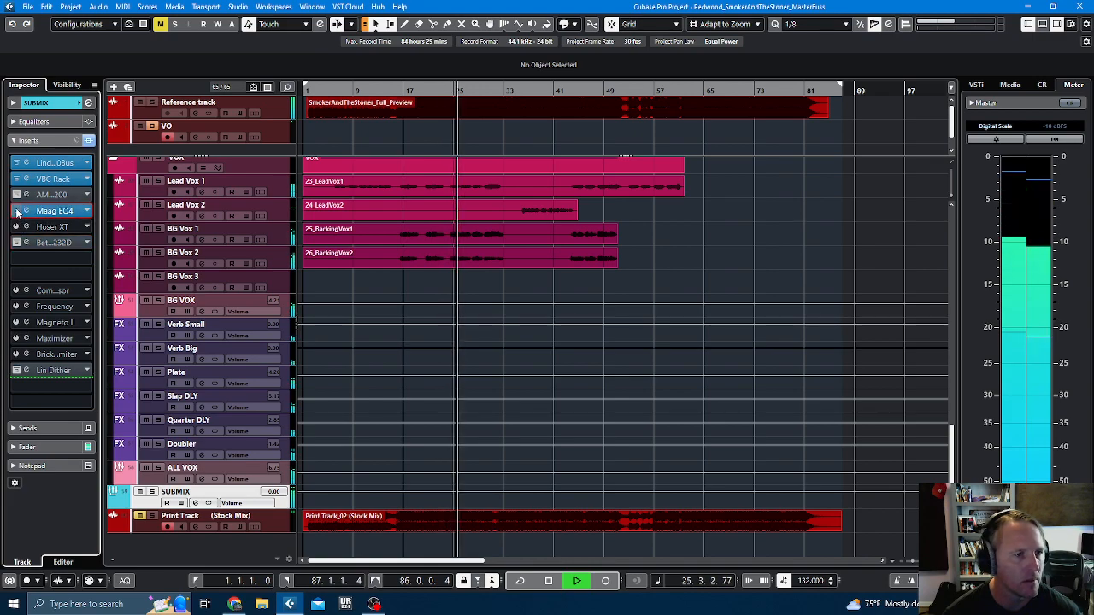
pyautogui.click(17, 212)
pyautogui.click(18, 243)
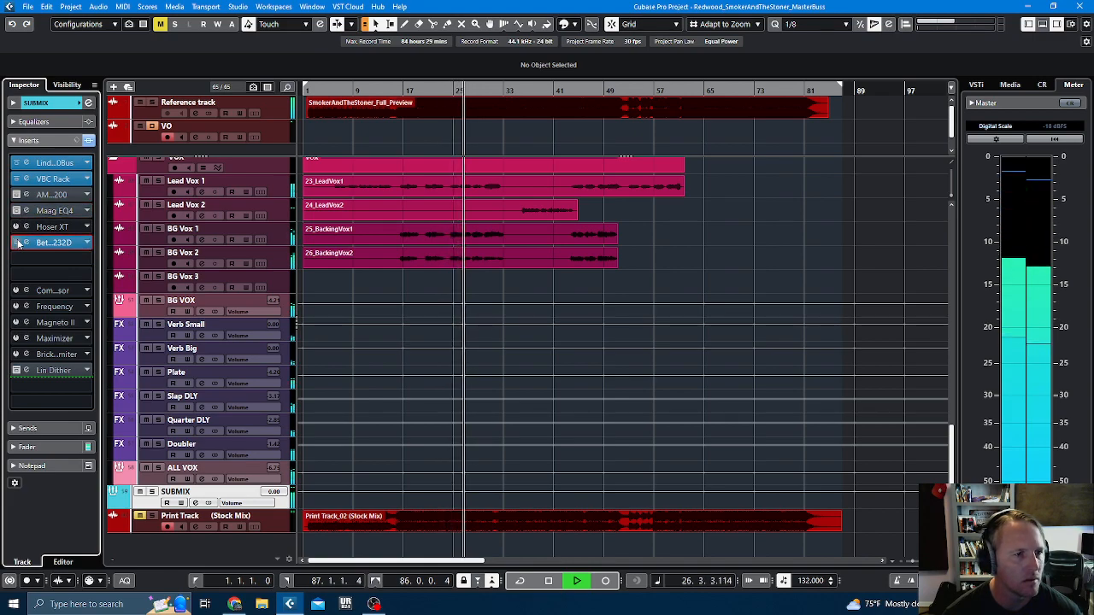
pyautogui.click(18, 244)
pyautogui.click(17, 195)
pyautogui.click(17, 195)
pyautogui.click(17, 196)
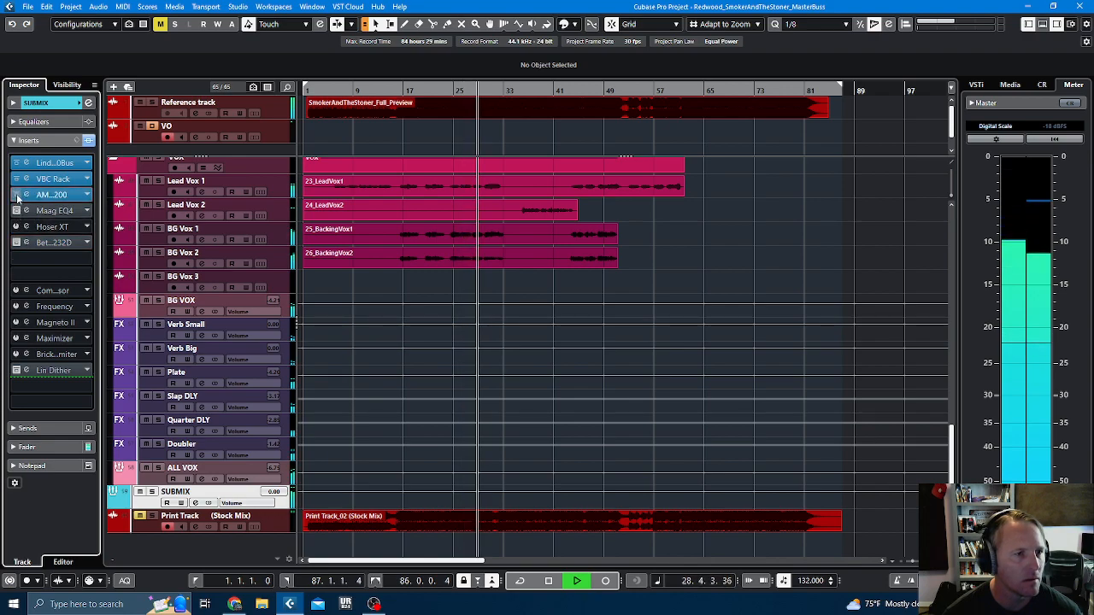
pyautogui.click(17, 195)
pyautogui.click(17, 226)
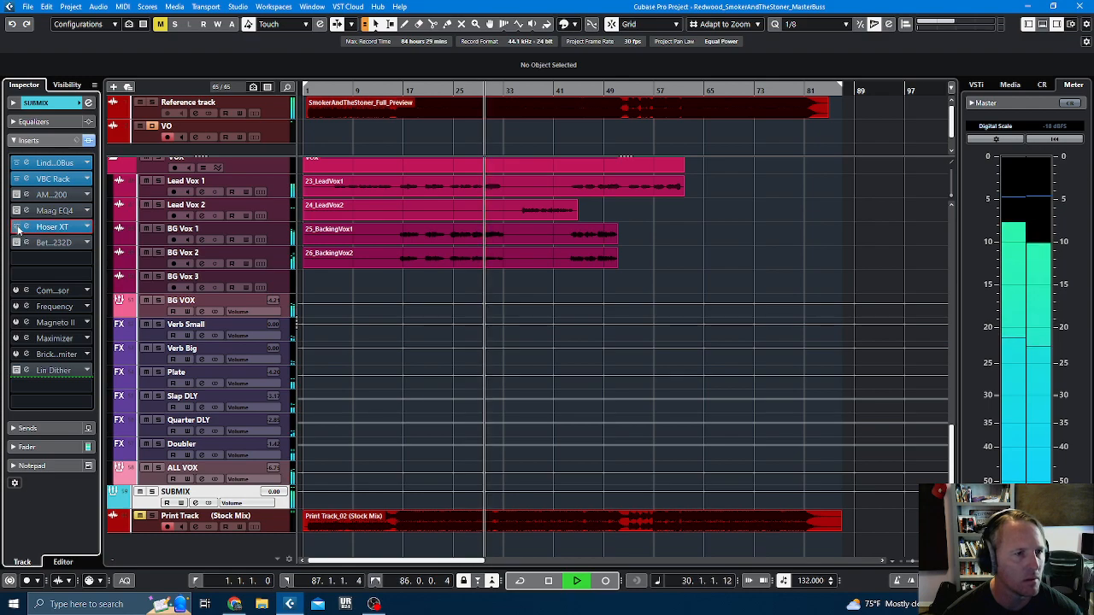
# Step: Open Hoser XT, compare the mix with it bypassed and active, check its input gain, and switch to the Bettermaker EQ232D
pyautogui.click(43, 228)
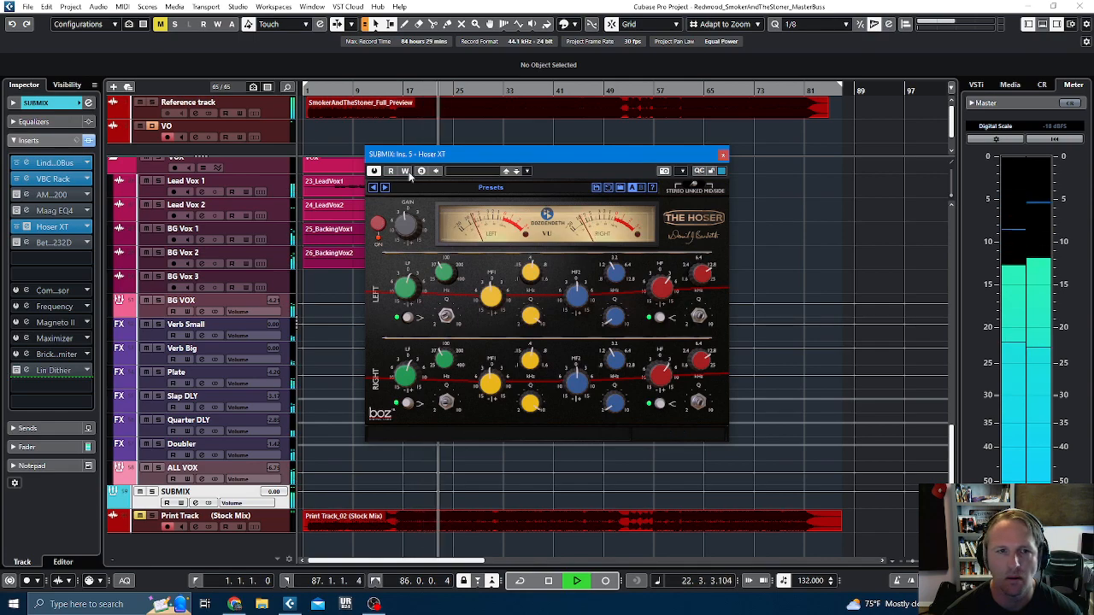
pyautogui.click(376, 173)
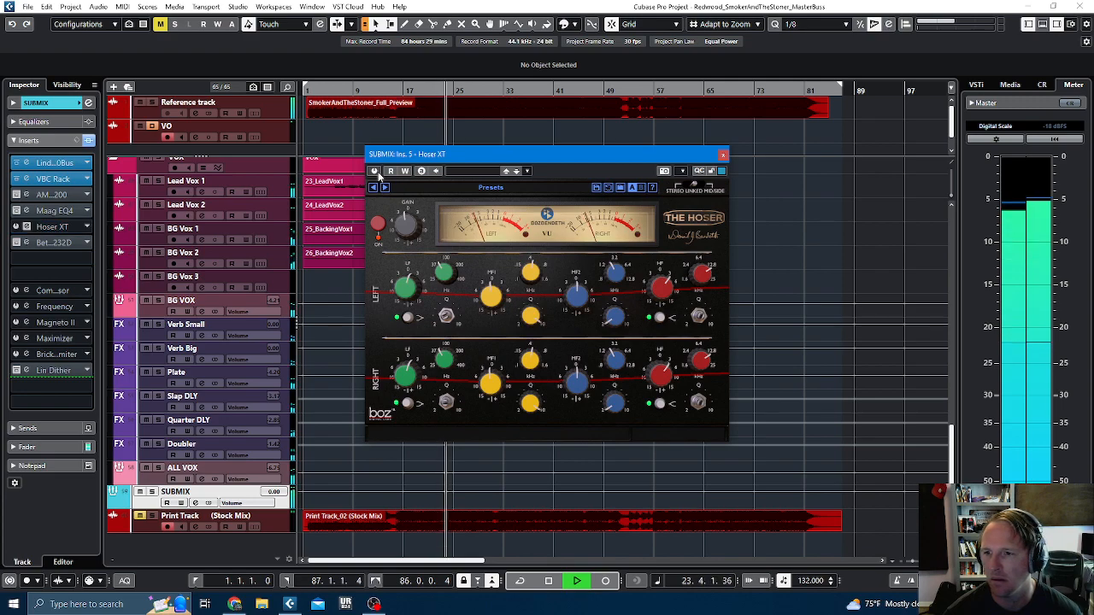
pyautogui.click(374, 172)
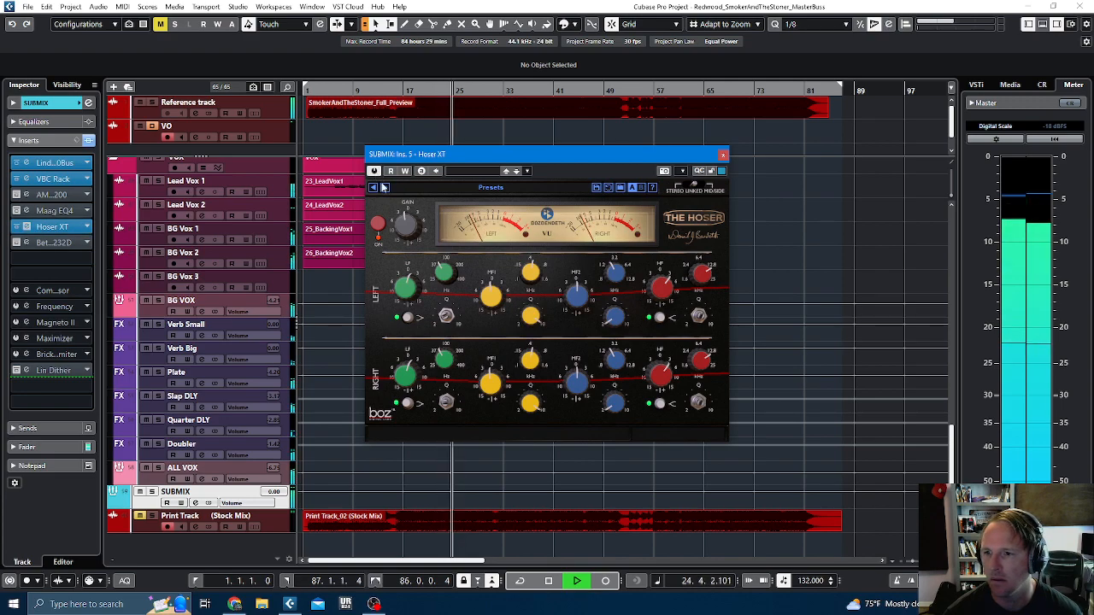
pyautogui.moveTo(408, 227)
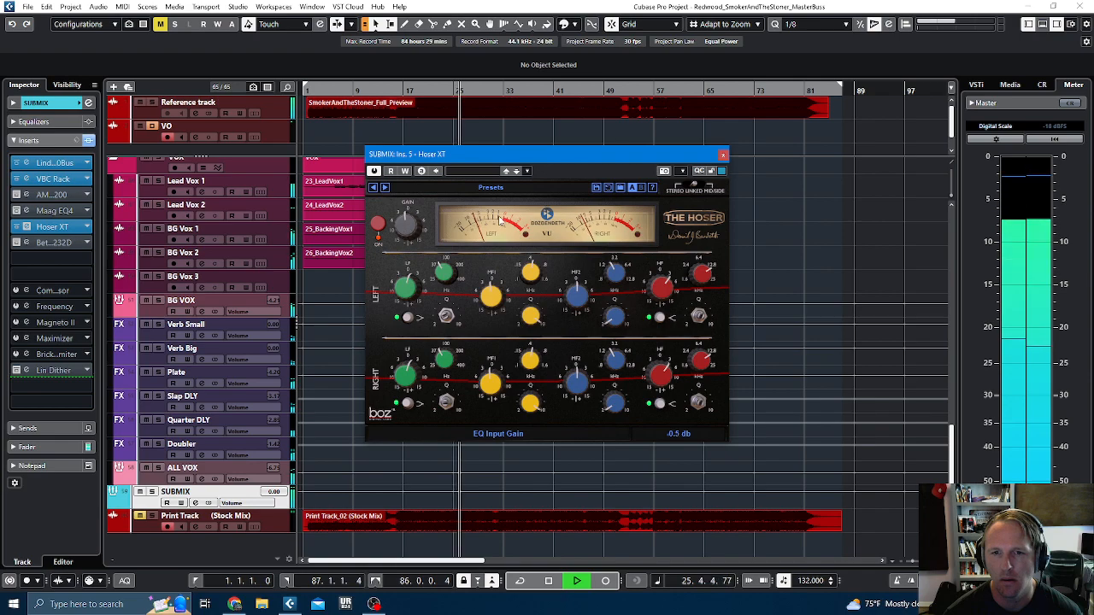
pyautogui.click(19, 229)
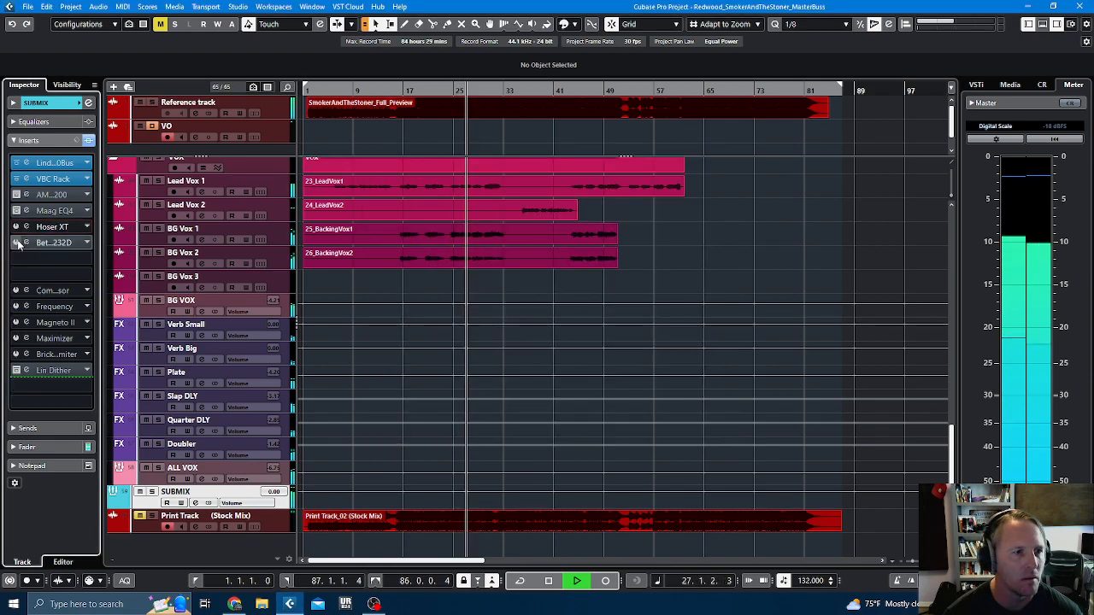
pyautogui.click(17, 244)
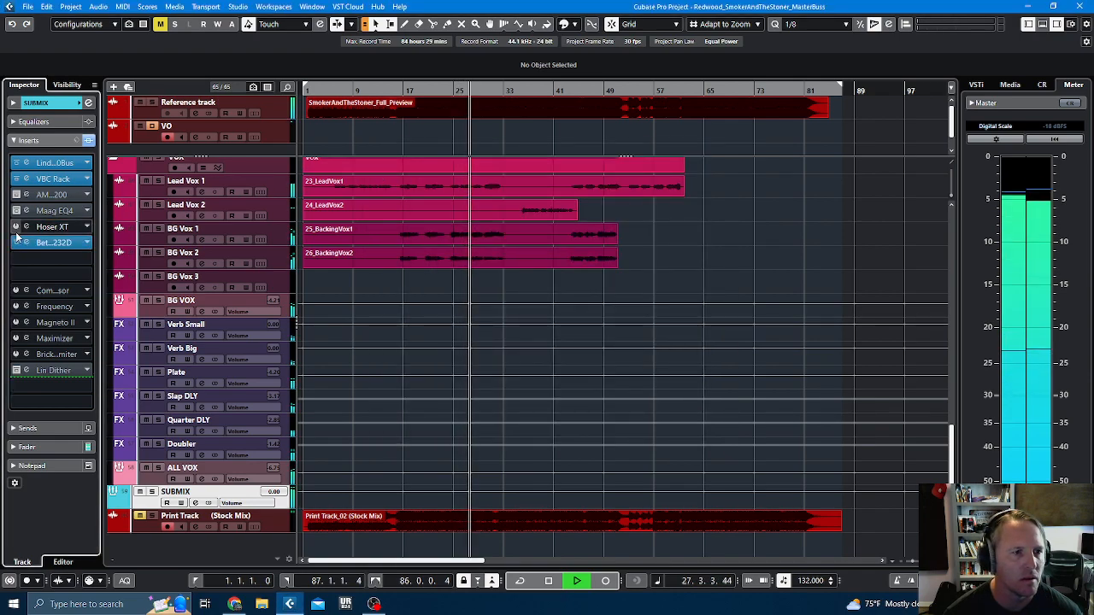
# Step: Replay the mix to compare AMEK EQ 200 and Maag EQ4 with the bypassed mix, stopping playback with Maag EQ4 active
pyautogui.press('space')
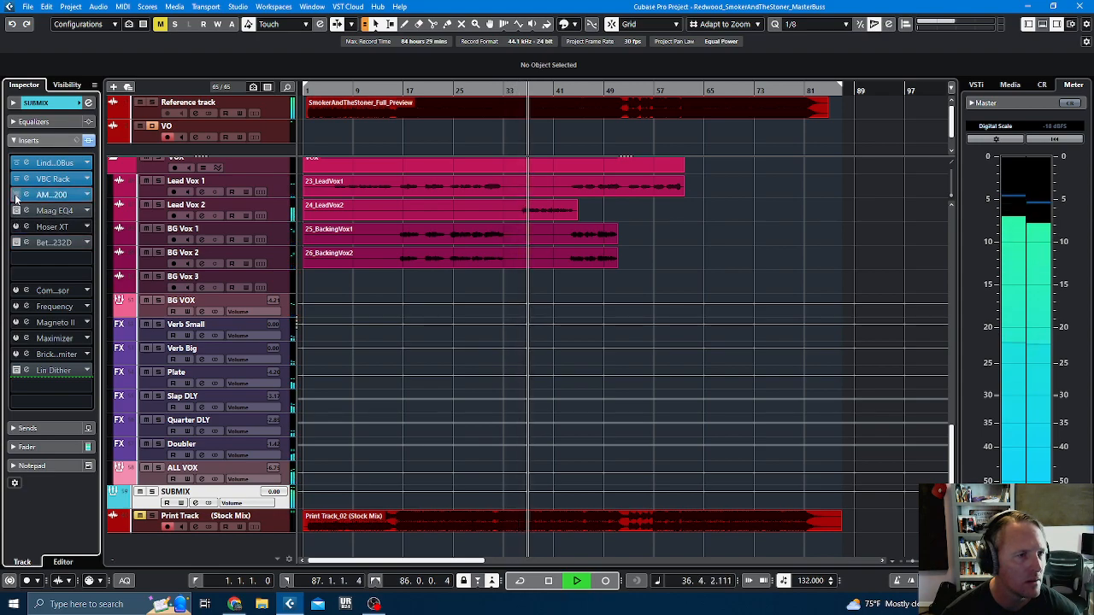
pyautogui.press('space')
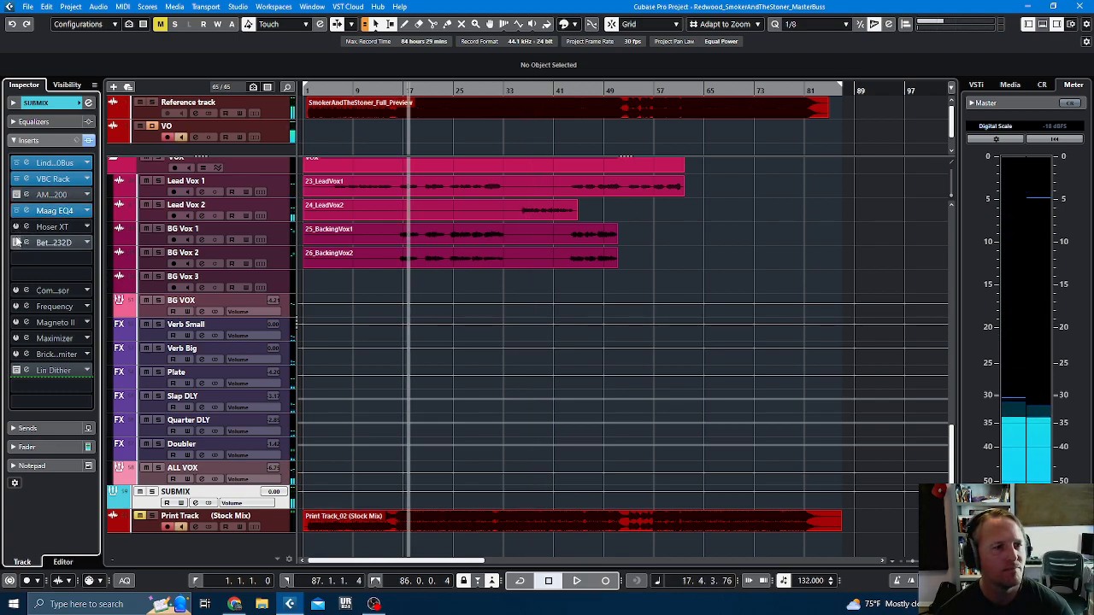
pyautogui.press('space')
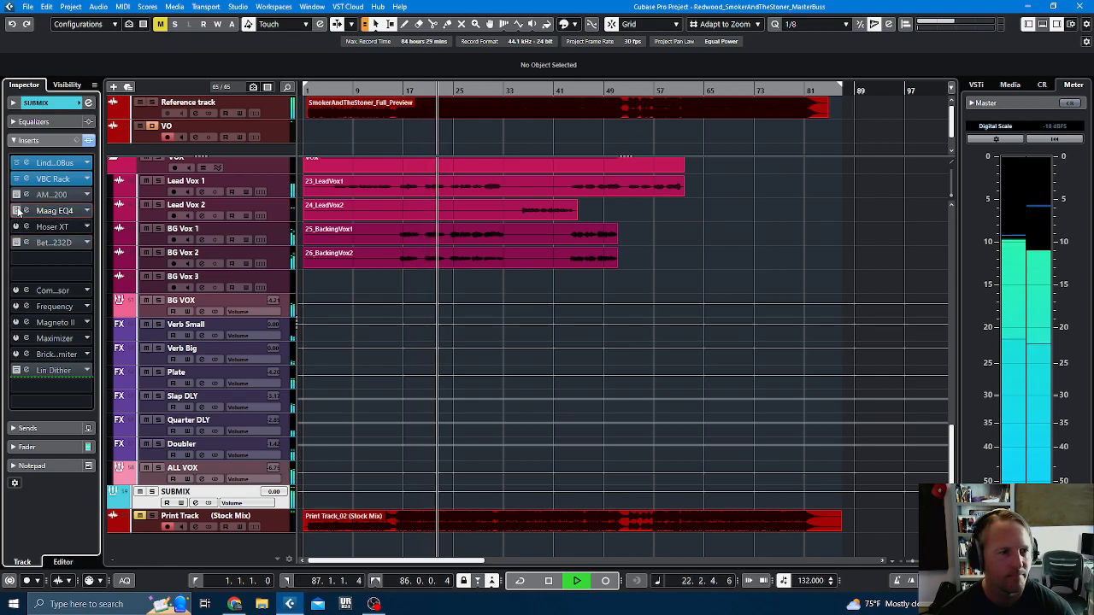
pyautogui.press('space')
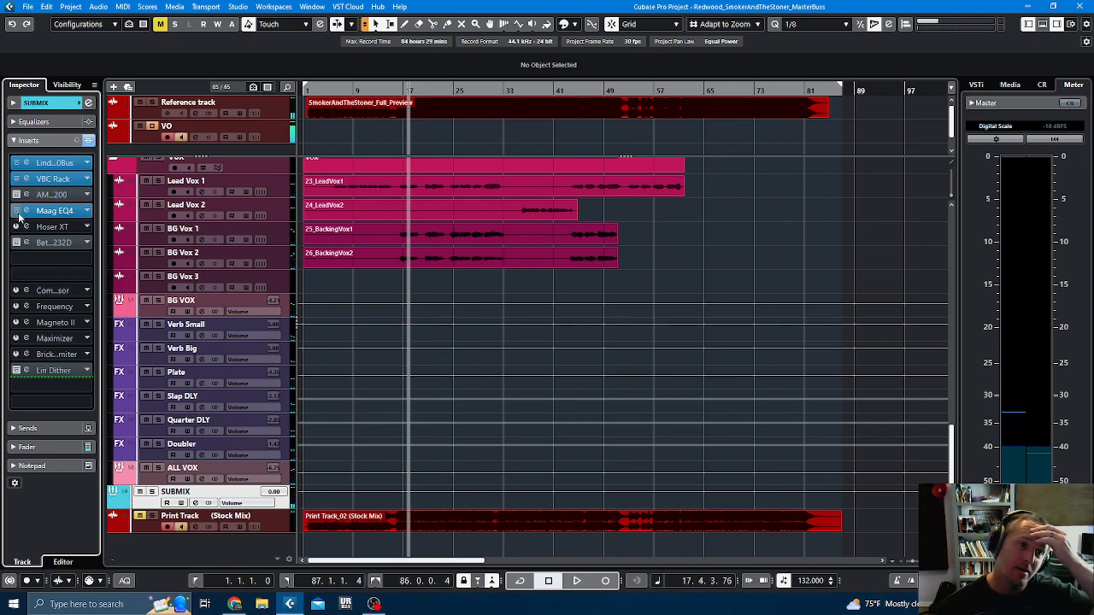
# Step: Remove AMEK EQ 200, Hoser XT and Maag EQ4 from the SUBMIX inserts, and move the Bettermaker EQ232D below VBC Rack
pyautogui.click(86, 195)
pyautogui.click(51, 220)
pyautogui.click(86, 227)
pyautogui.click(61, 254)
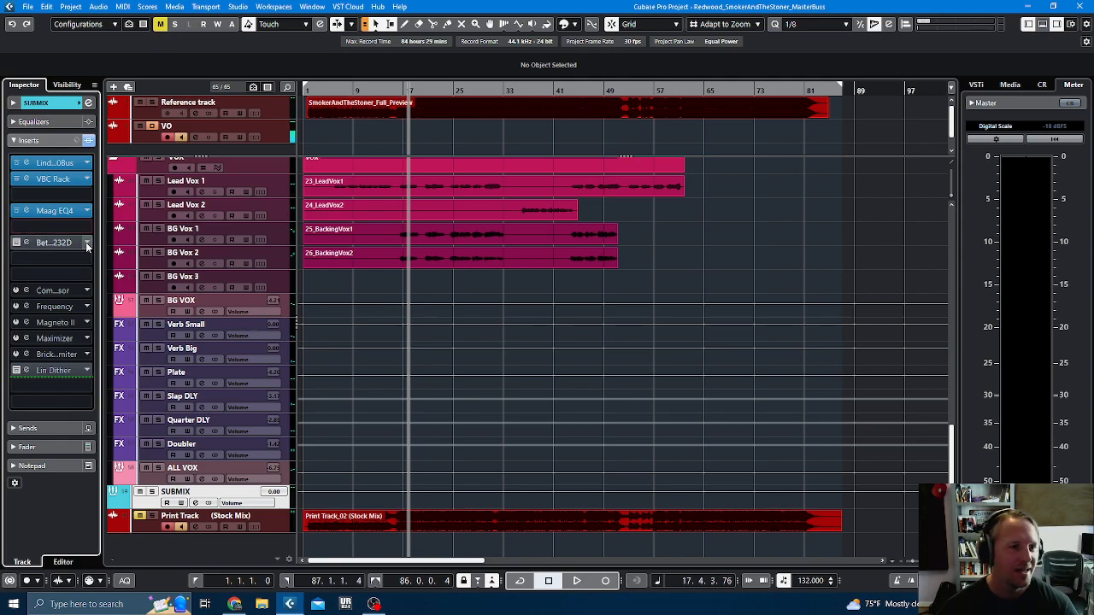
pyautogui.click(86, 244)
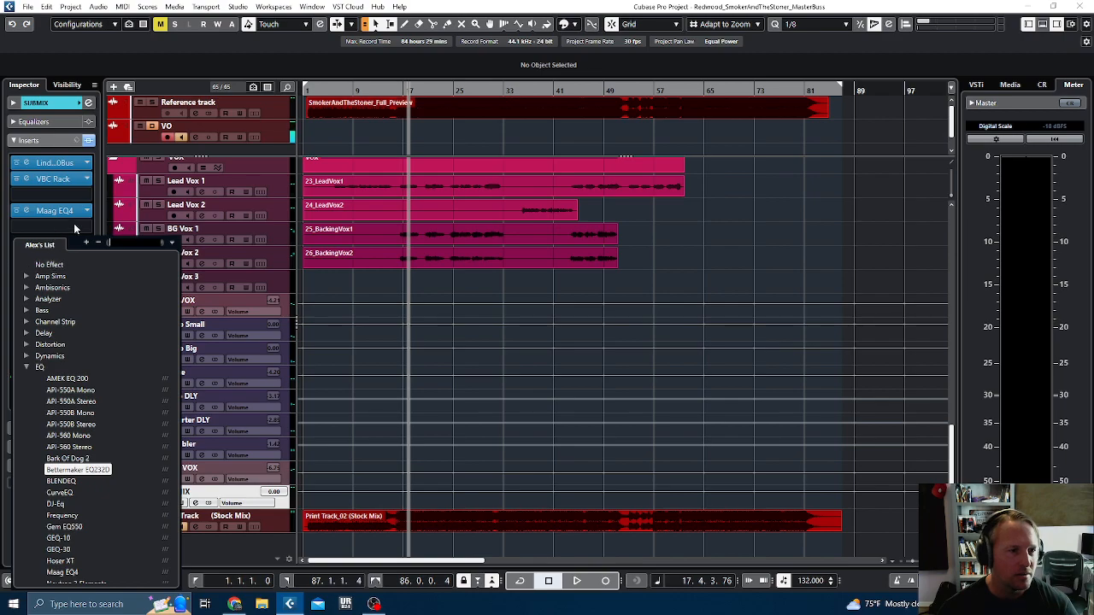
pyautogui.click(97, 231)
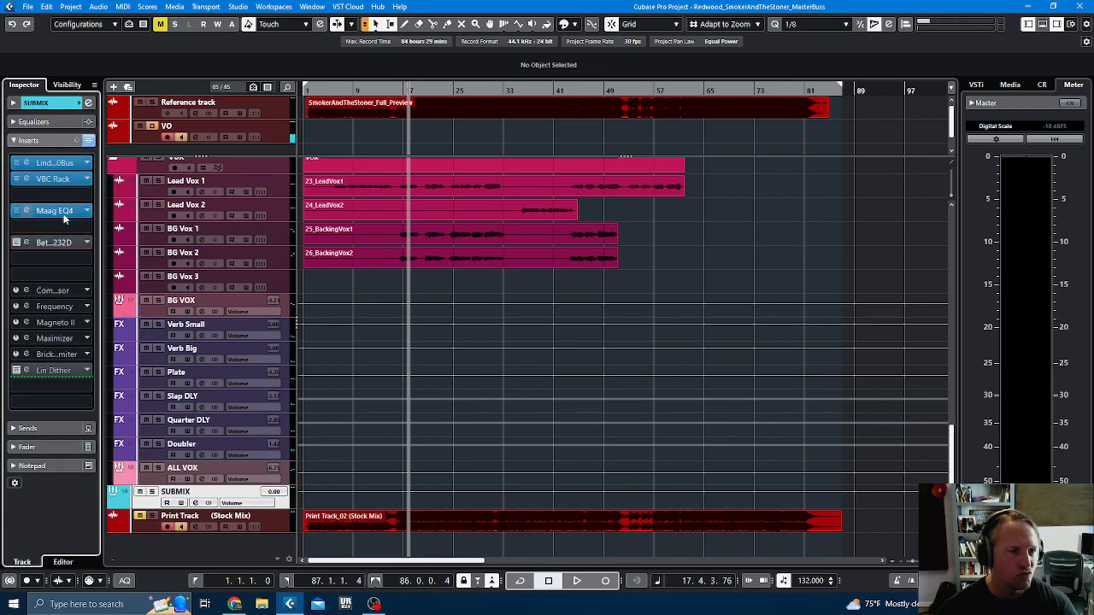
pyautogui.click(86, 212)
pyautogui.click(48, 231)
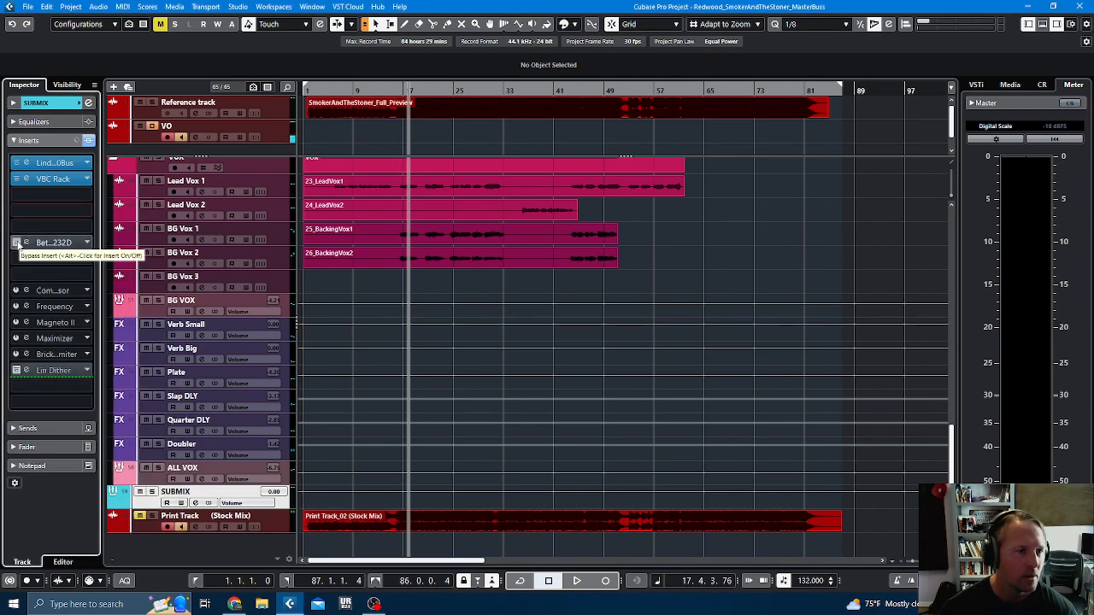
pyautogui.moveTo(53, 243); pyautogui.dragTo(53, 196)
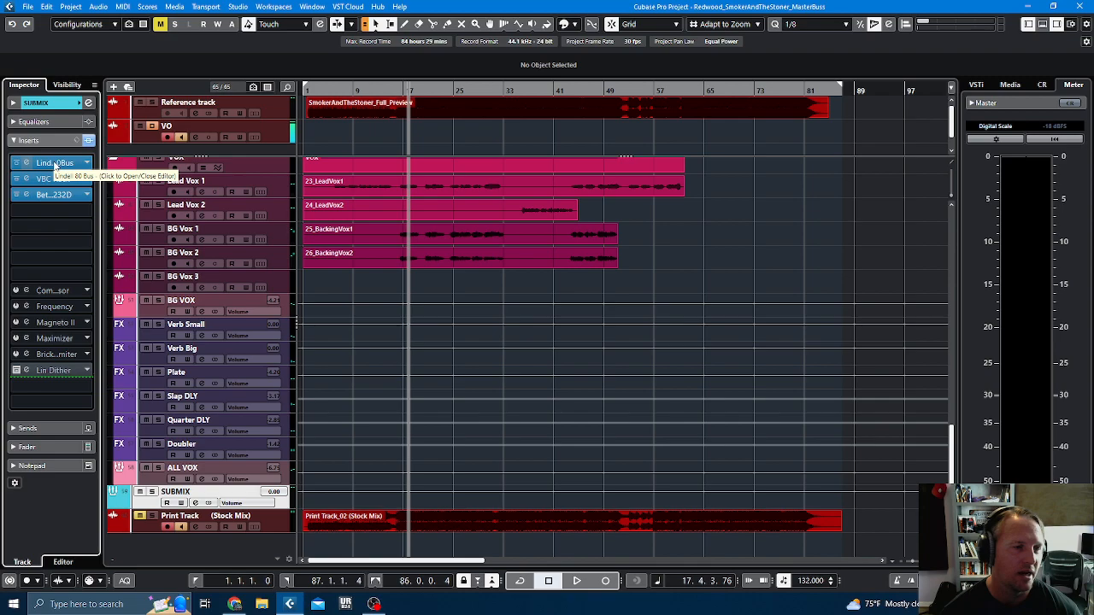
# Step: Insert soothe2 after the Bettermaker EQ232D on SUBMIX and set its real-time resolution to high
pyautogui.click(49, 210)
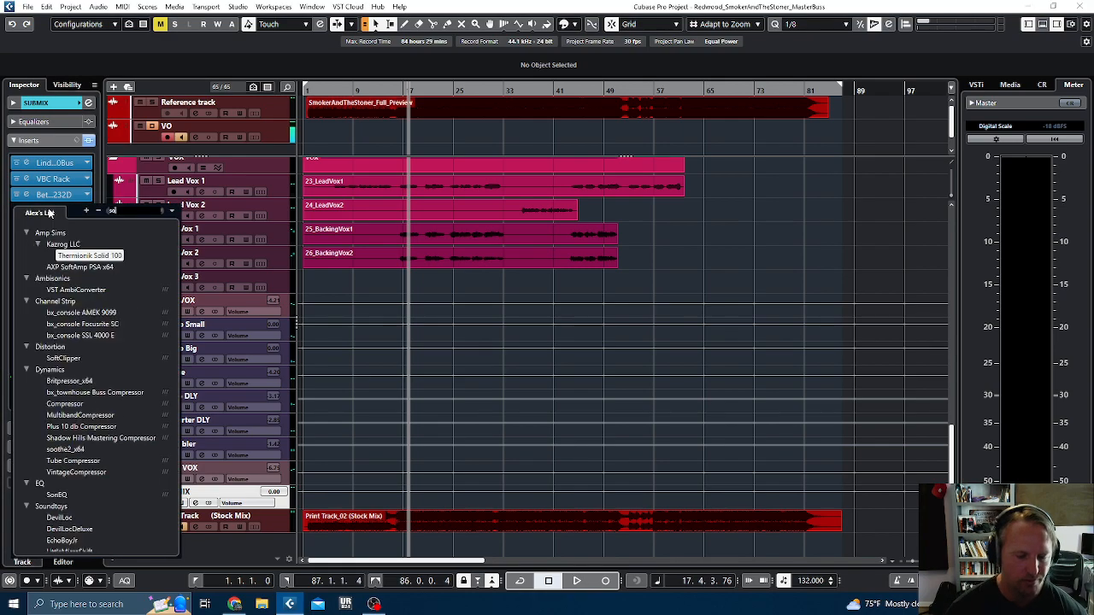
pyautogui.press('Escape')
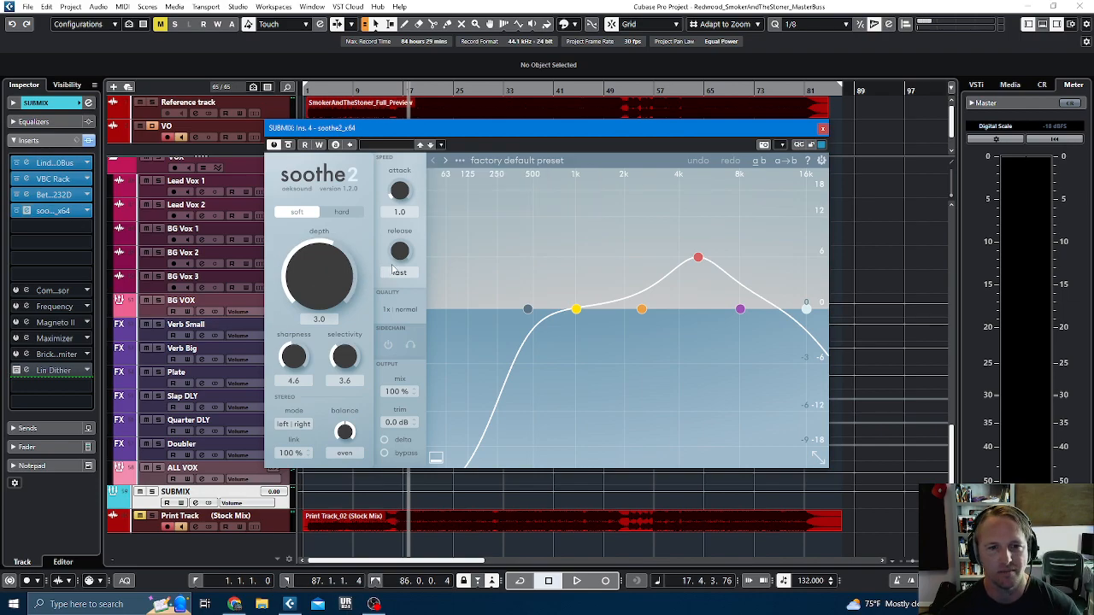
pyautogui.click(407, 310)
pyautogui.click(491, 325)
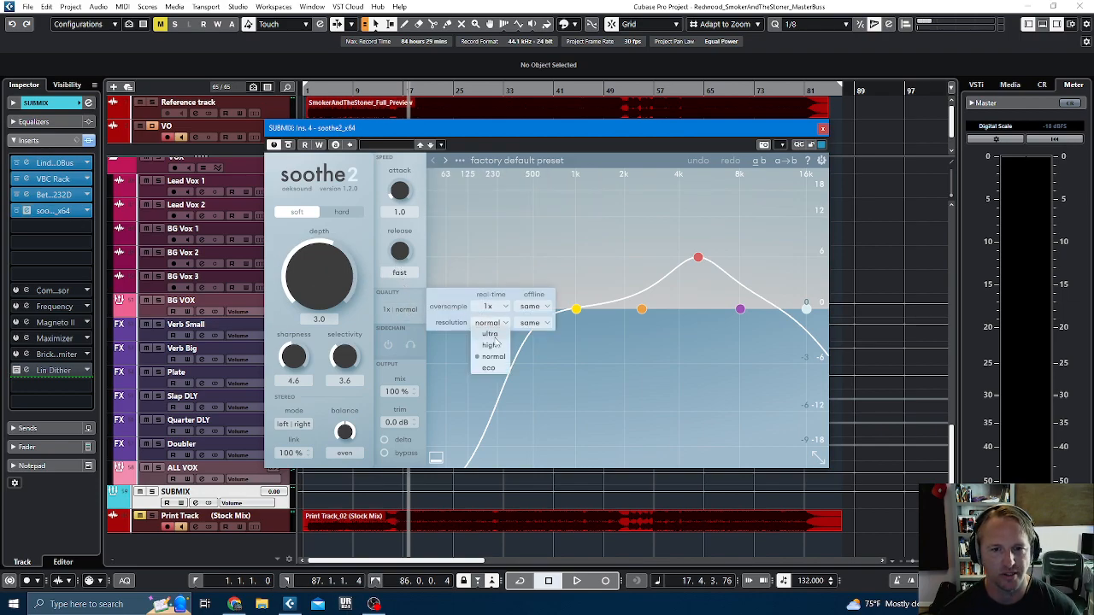
pyautogui.click(490, 345)
# Step: During playback, set soothe2's depth to 0.3, sharpness to 5.6, and the red band to 5.7 kHz with 5.1 dB sensitivity
pyautogui.press('space')
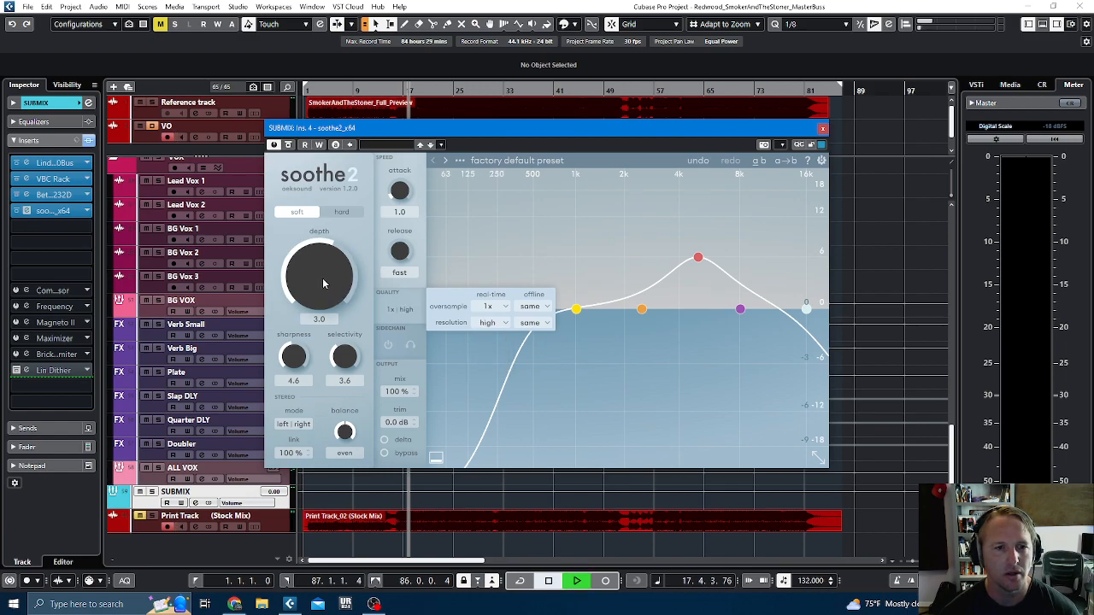
pyautogui.moveTo(326, 288); pyautogui.dragTo(321, 294)
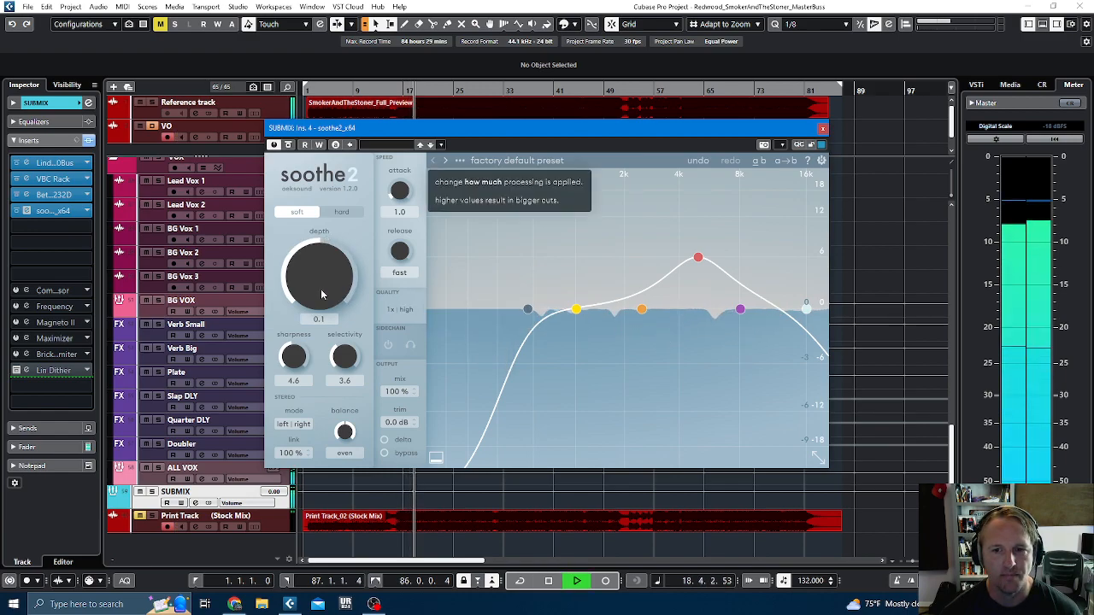
pyautogui.moveTo(296, 356); pyautogui.dragTo(301, 342)
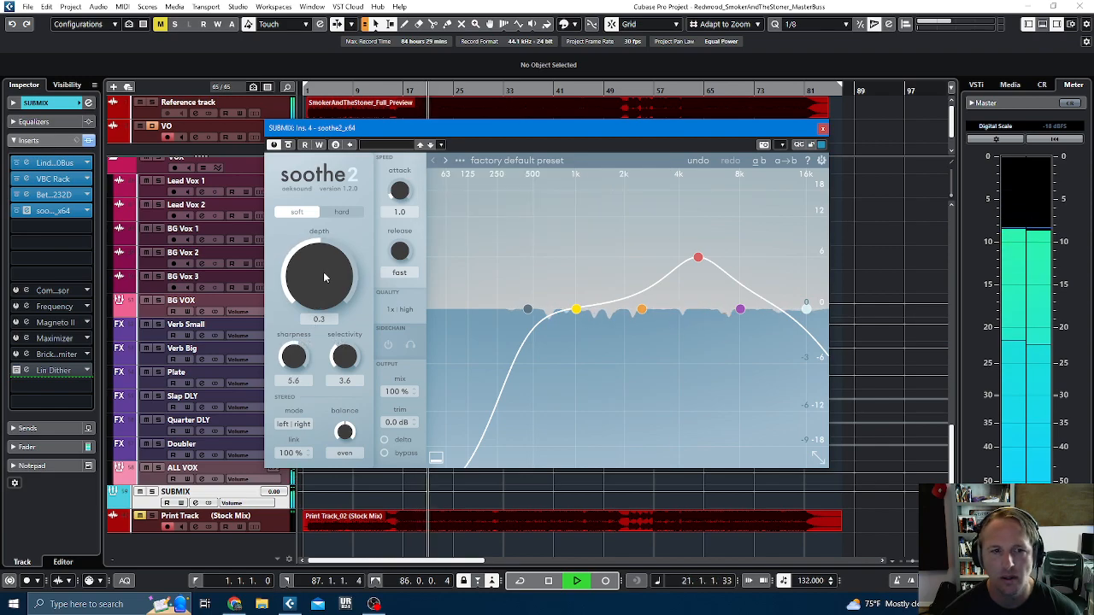
pyautogui.moveTo(694, 259); pyautogui.dragTo(707, 267)
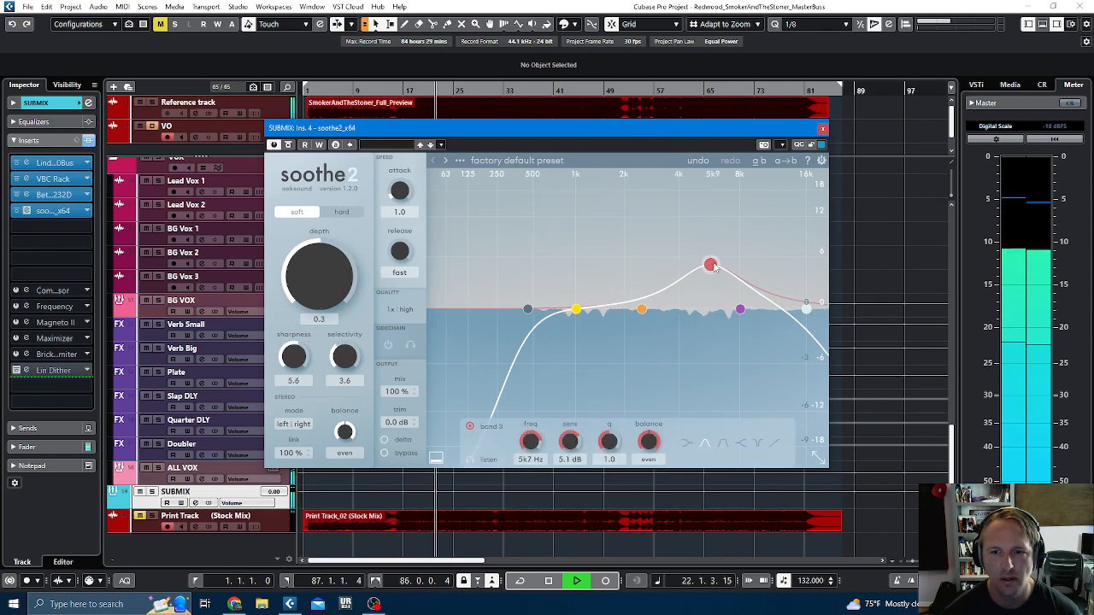
# Step: Compare the mix with soothe2 bypassed and active, leave it active, stop playback and close its window
pyautogui.click(288, 145)
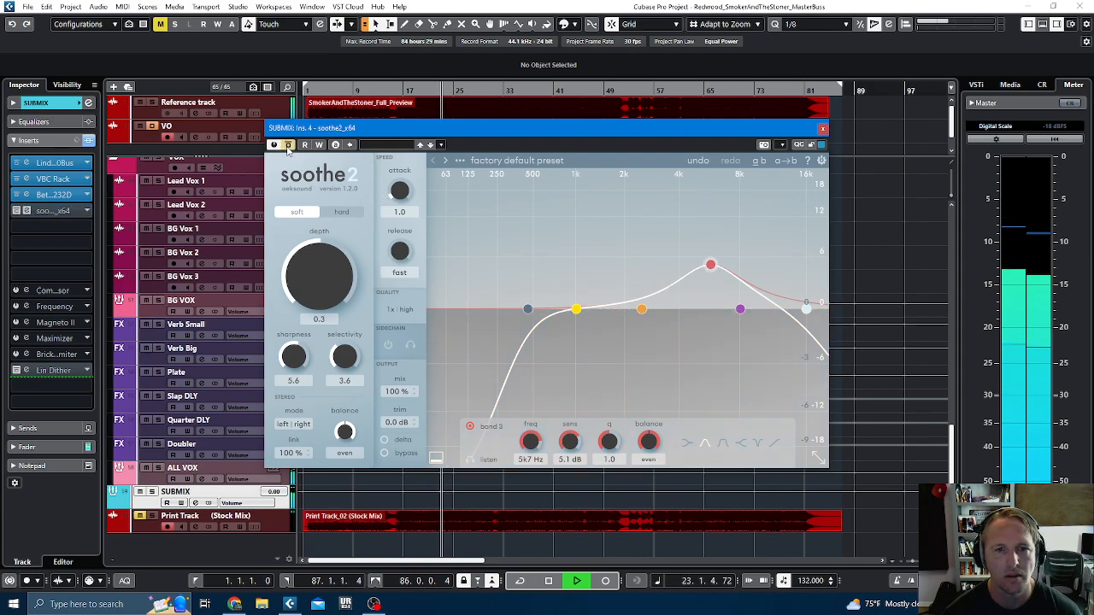
pyautogui.click(288, 145)
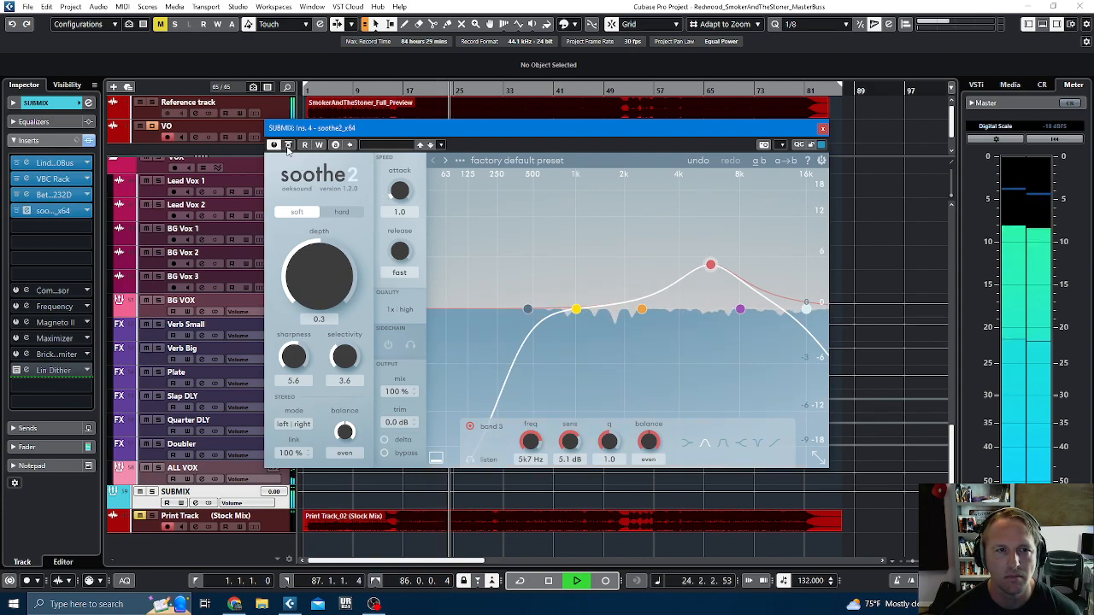
pyautogui.click(288, 145)
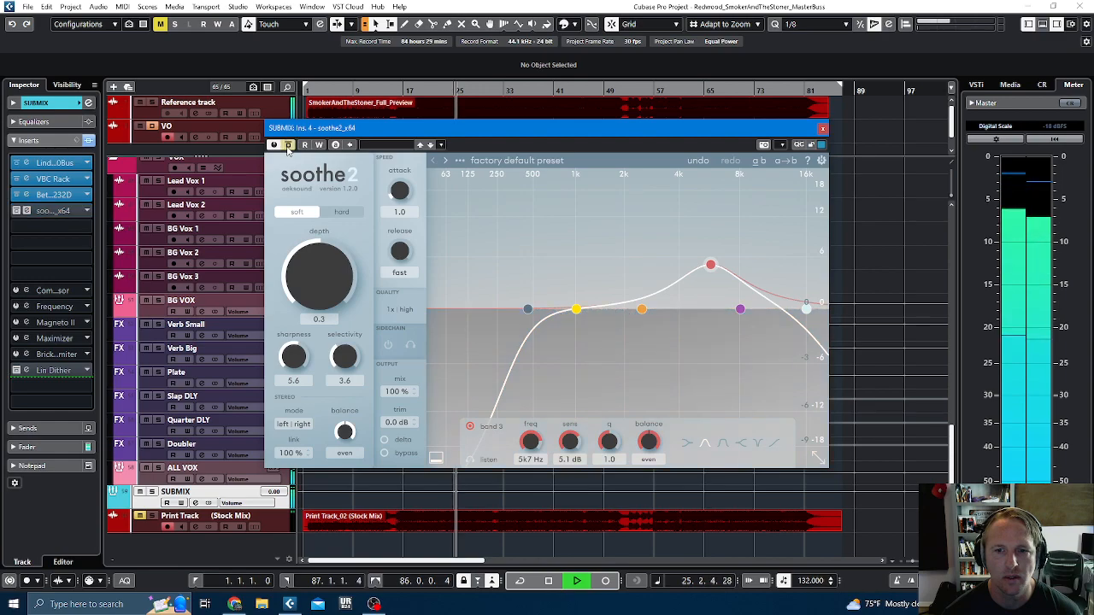
pyautogui.click(288, 145)
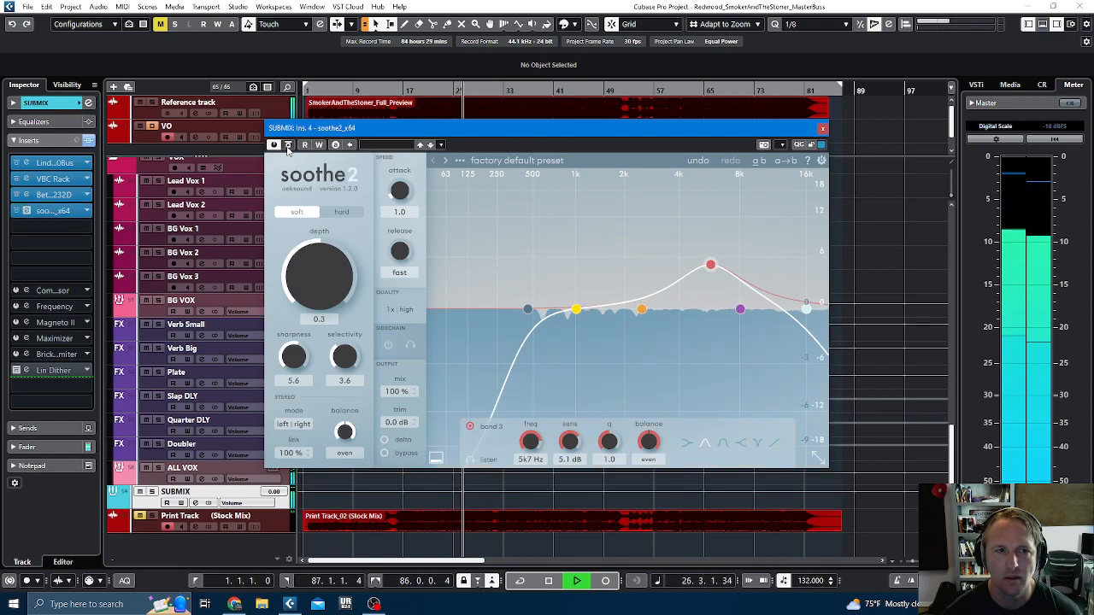
pyautogui.press('space')
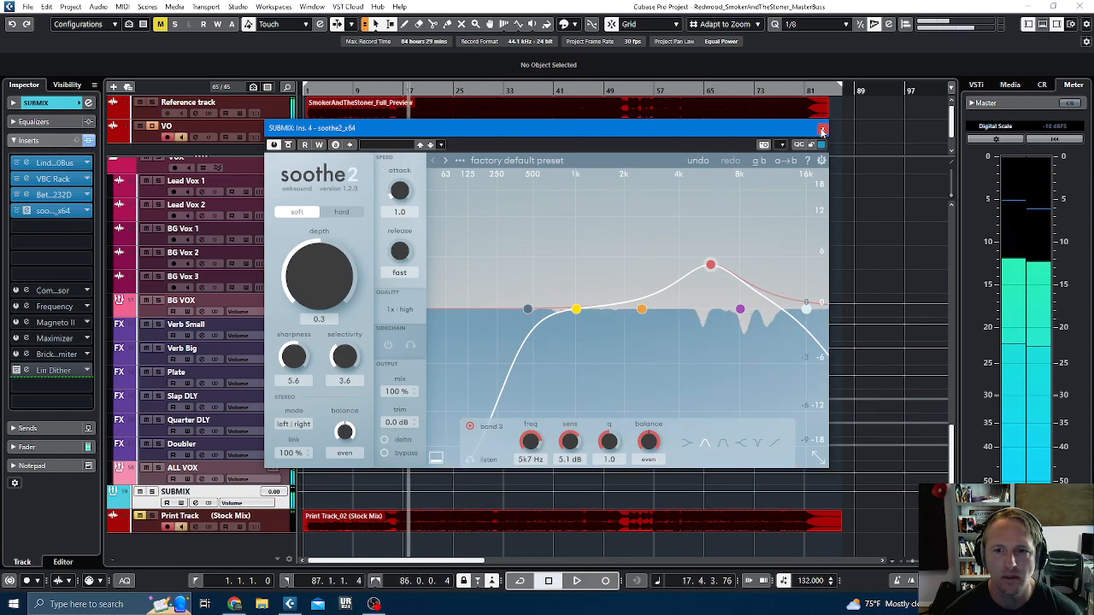
pyautogui.click(822, 128)
pyautogui.click(820, 130)
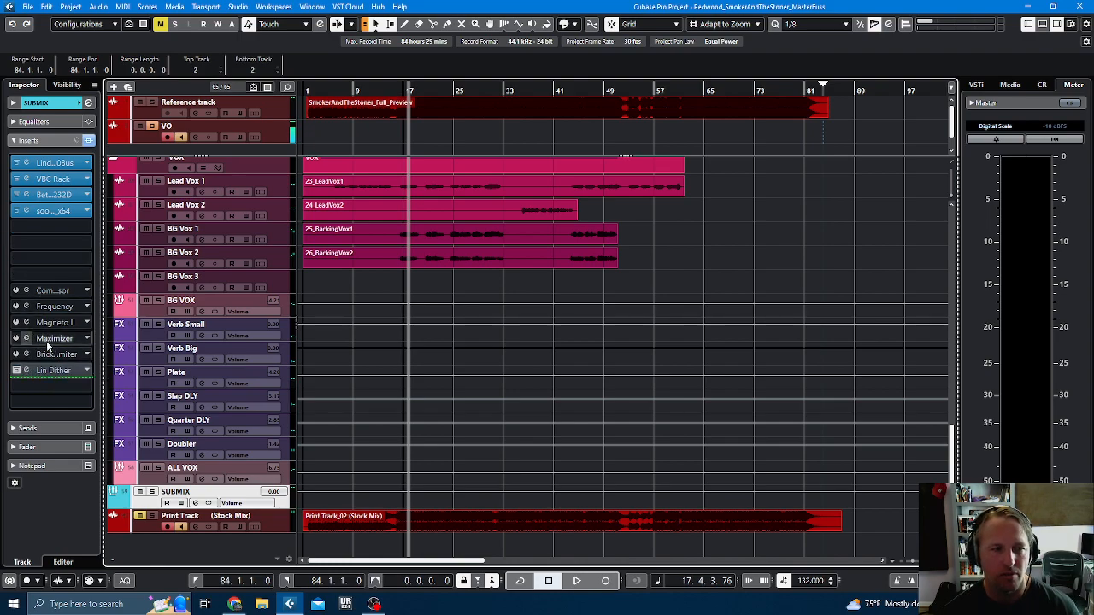
# Step: Search the plug-ins for "lim" and insert bx_limiter True Peak in SUBMIX insert slot 6
pyautogui.click(59, 243)
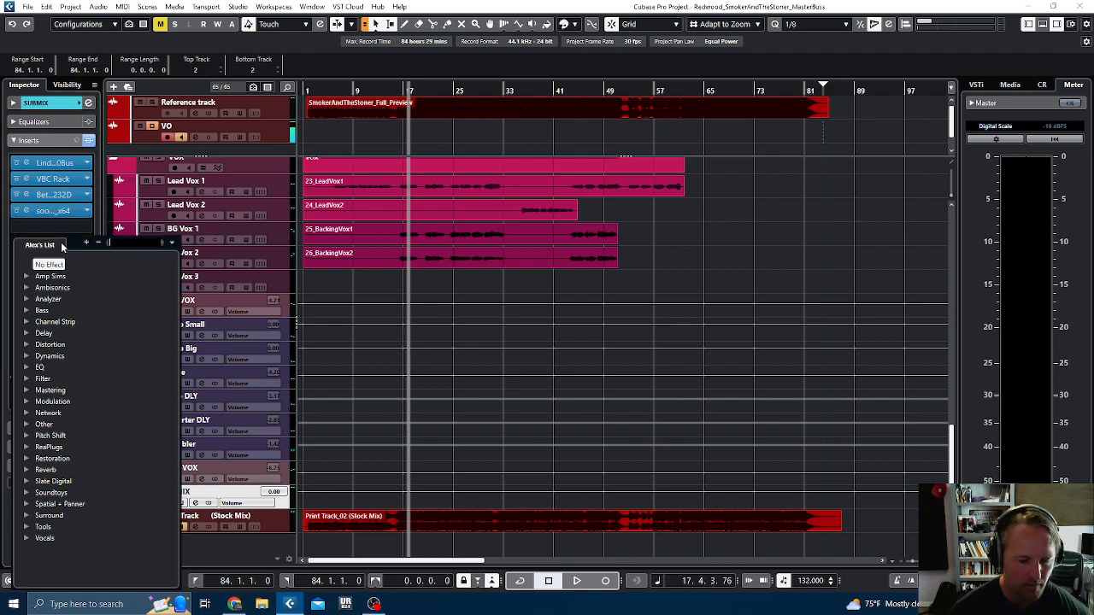
pyautogui.write('lim')
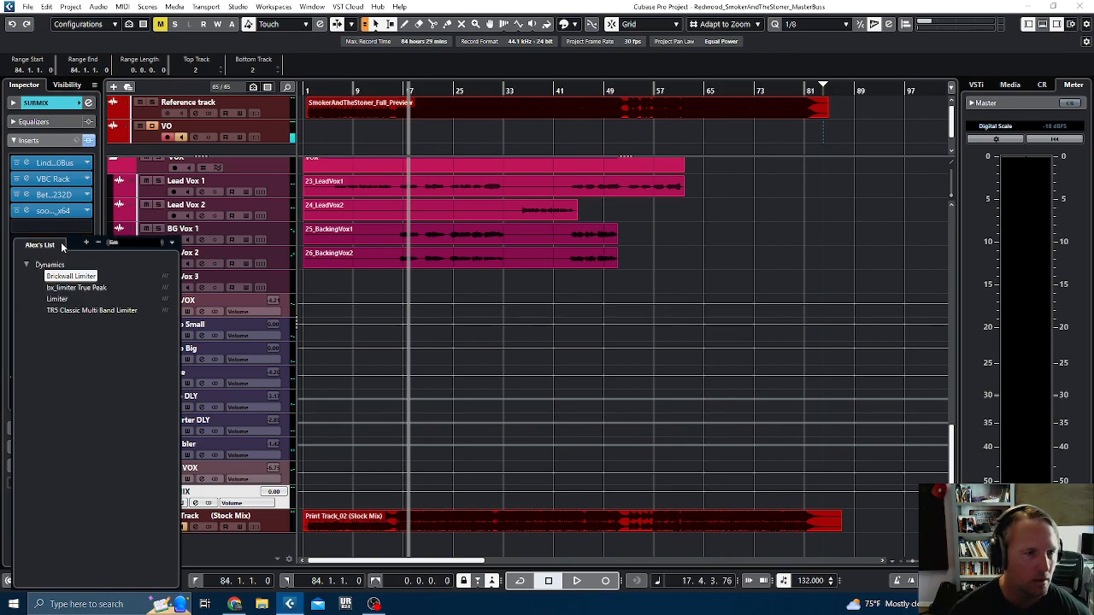
pyautogui.click(74, 288)
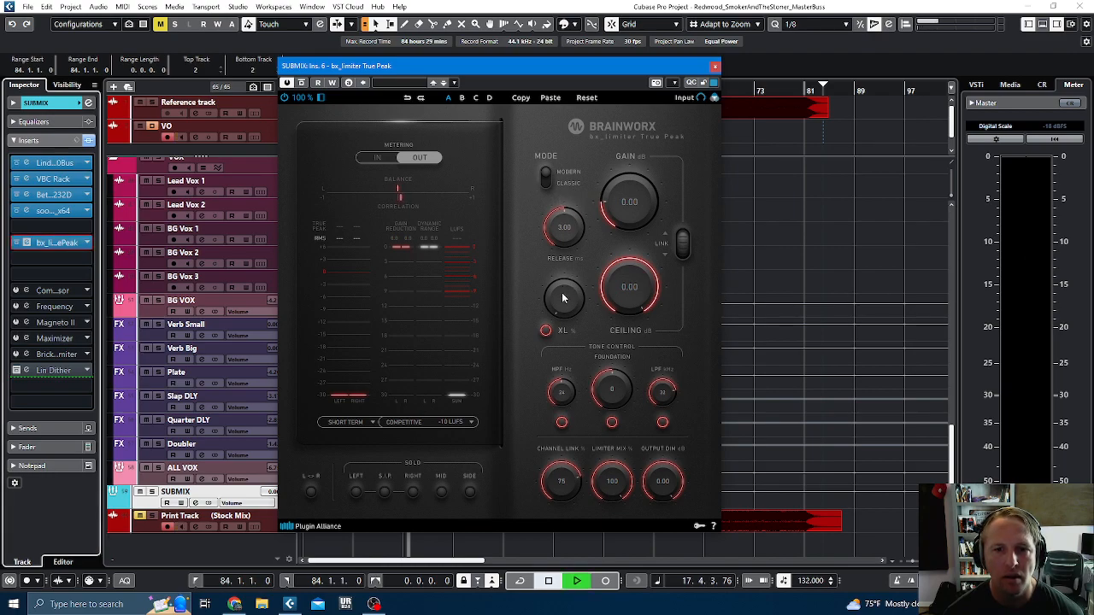
# Step: During playback, set bx_limiter True Peak's ceiling to -0.01 dB, XL to 22% and gain to 9.54 dB, and close its window
pyautogui.press('space')
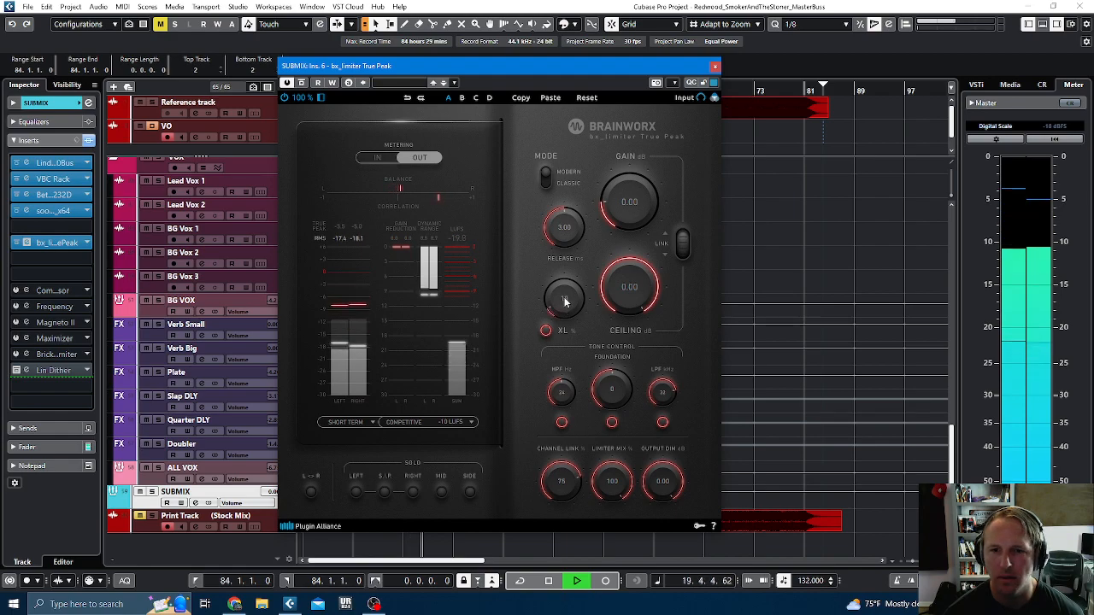
pyautogui.moveTo(635, 281); pyautogui.dragTo(635, 283)
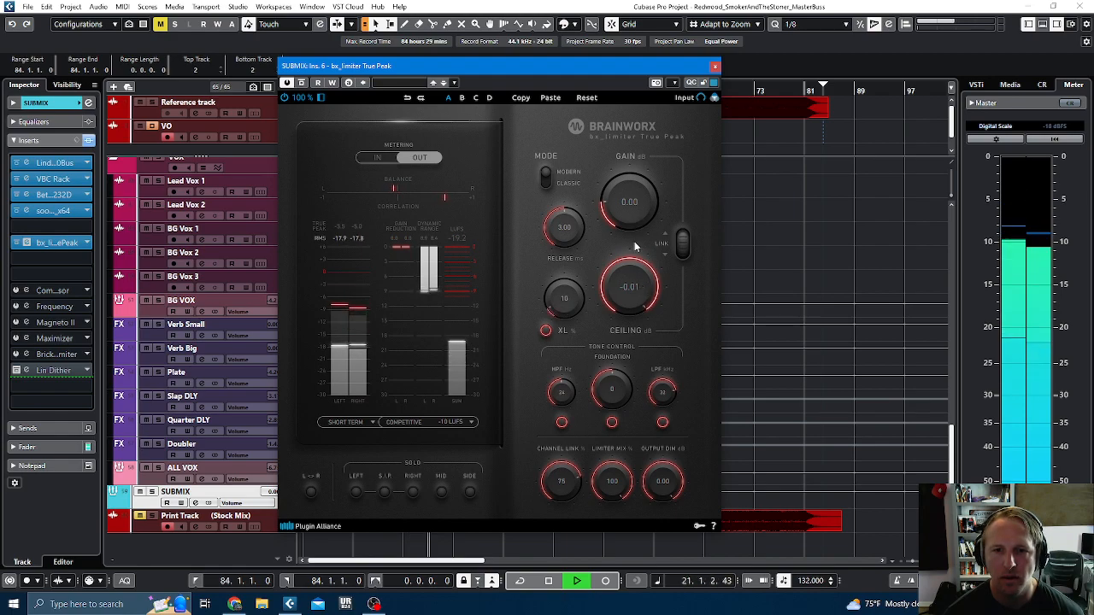
pyautogui.moveTo(629, 215); pyautogui.dragTo(636, 201)
pyautogui.moveTo(564, 301); pyautogui.dragTo(565, 292)
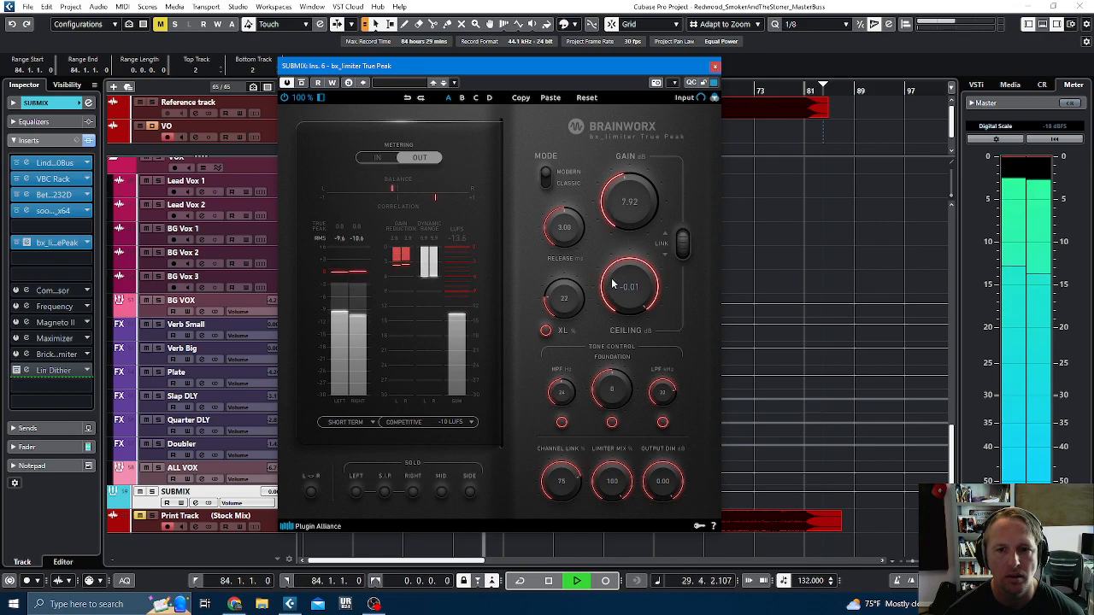
pyautogui.scroll(3, 627, 212)
pyautogui.scroll(1, 628, 212)
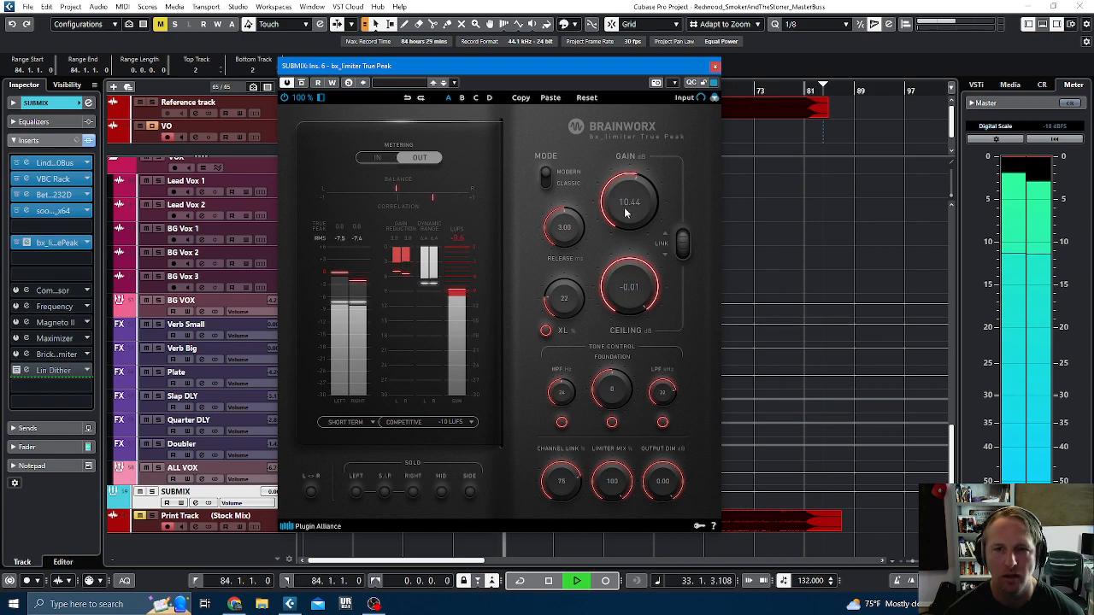
pyautogui.scroll(-6, 625, 213)
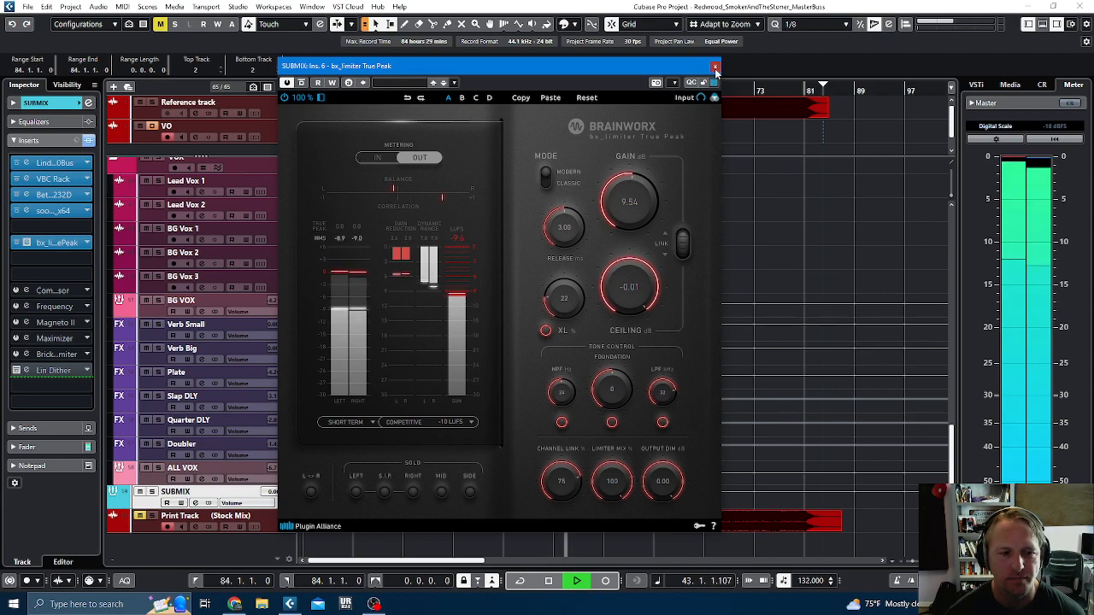
pyautogui.click(715, 67)
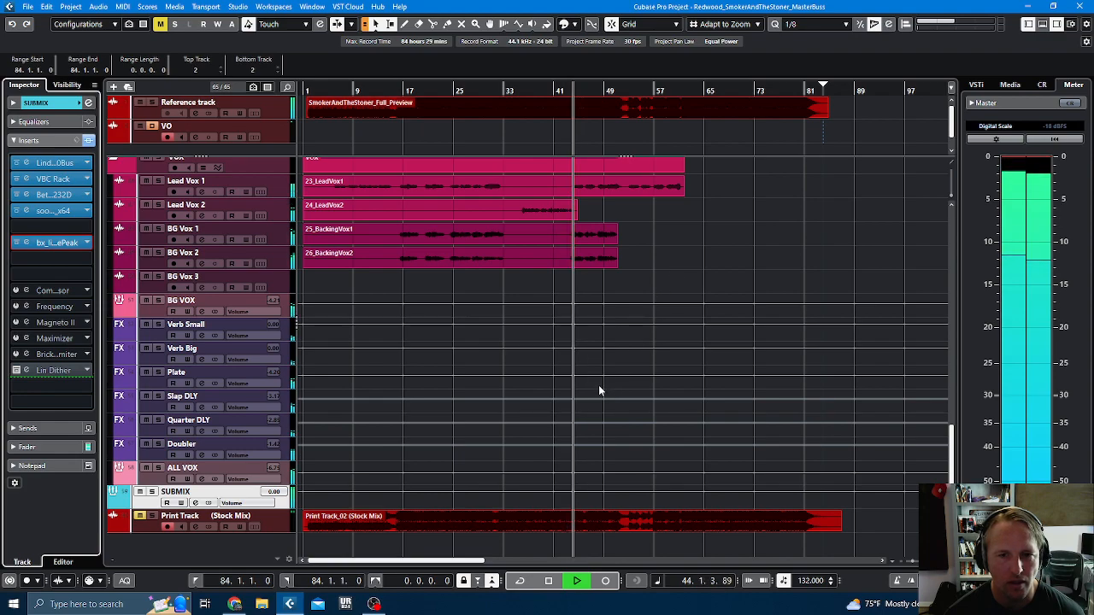
# Step: Compare the live SUBMIX with the Stock Mix print by toggling the Print Track's solo, stop playback and return to the project start
pyautogui.click(152, 517)
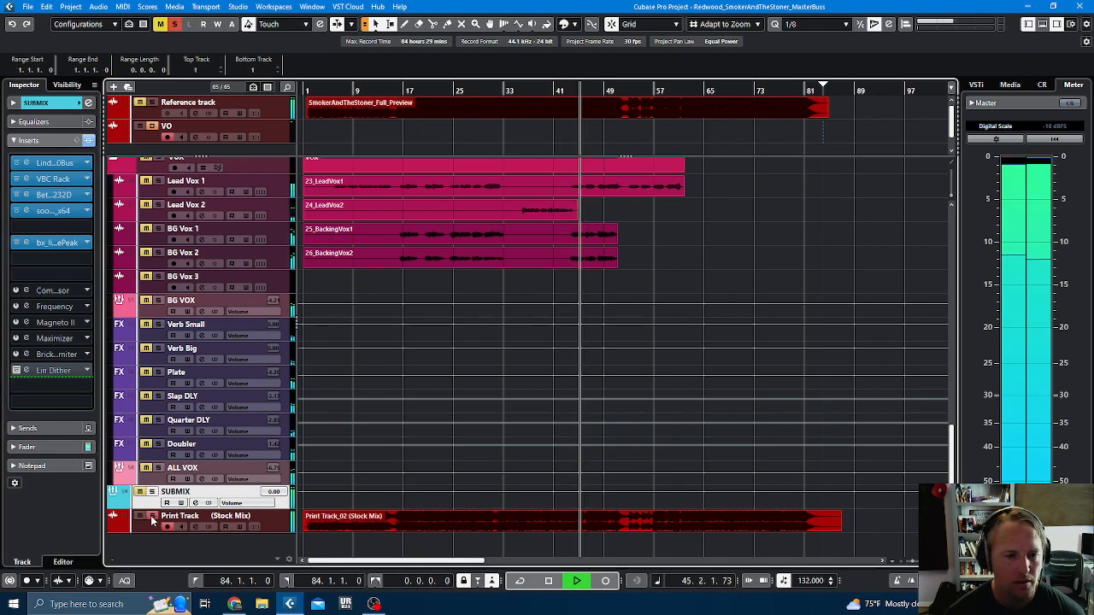
pyautogui.click(152, 517)
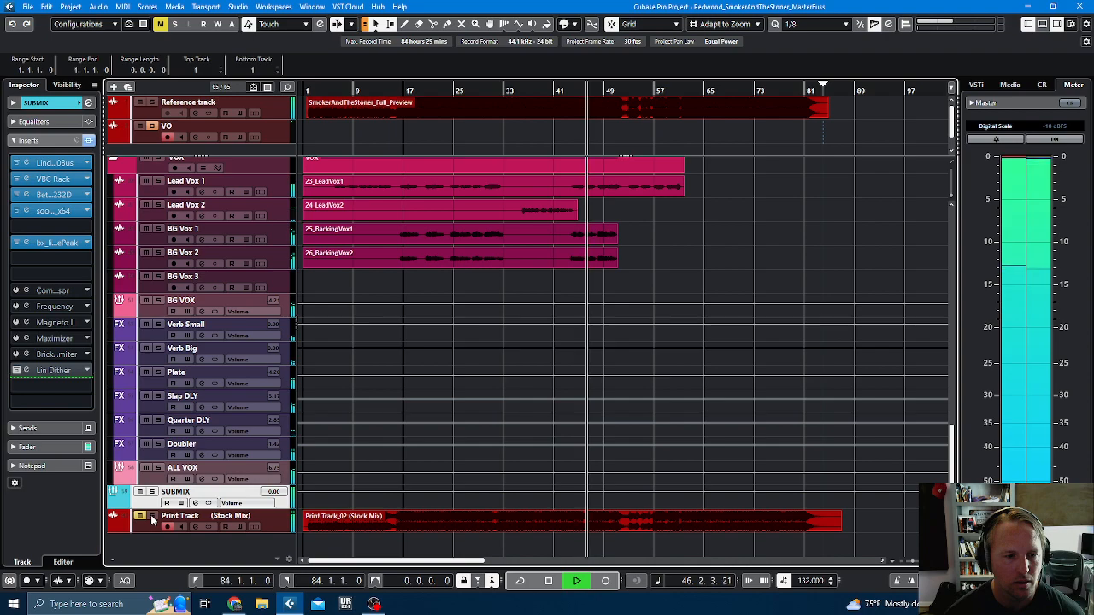
pyautogui.click(152, 518)
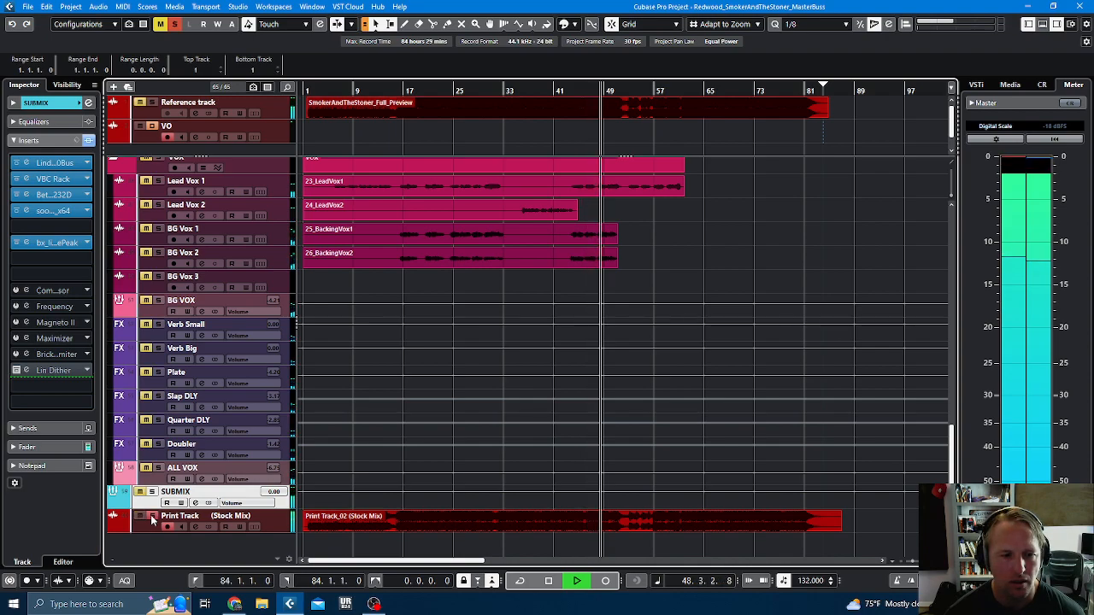
pyautogui.click(153, 518)
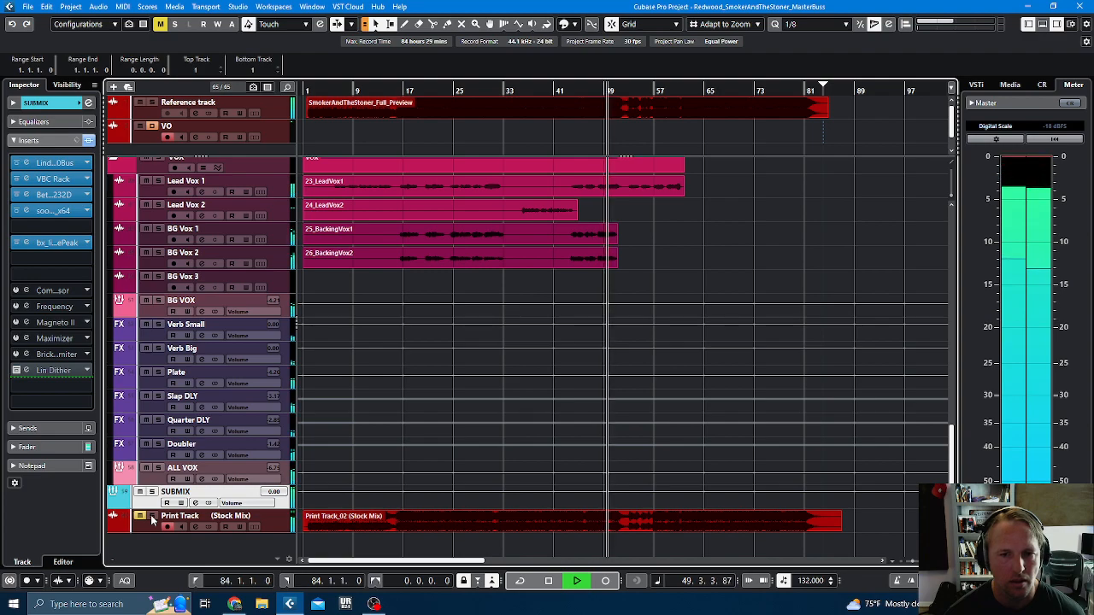
pyautogui.press('space')
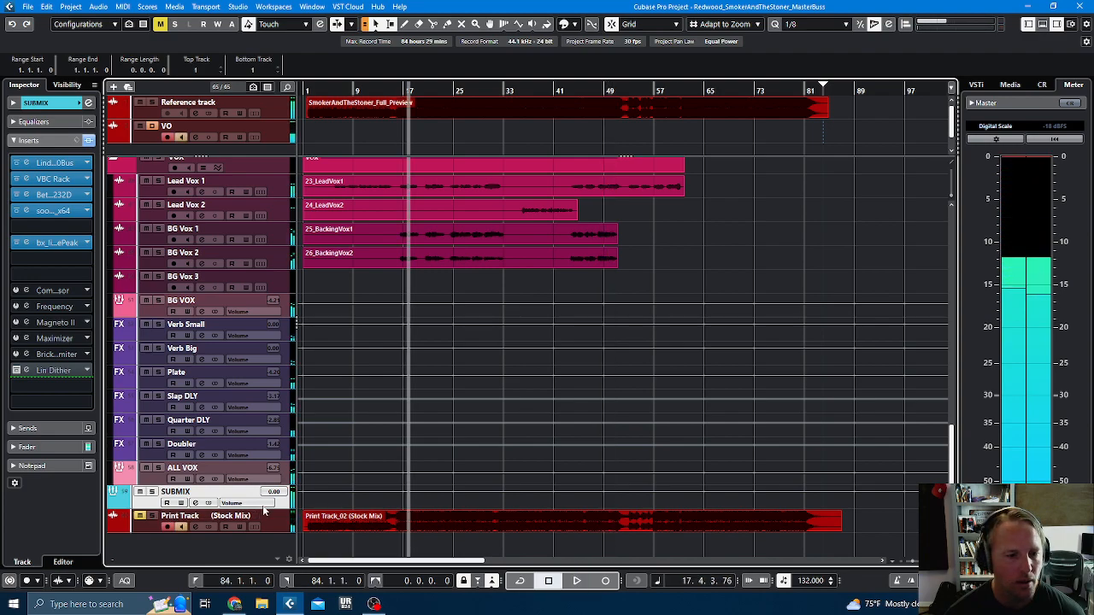
pyautogui.press('Home')
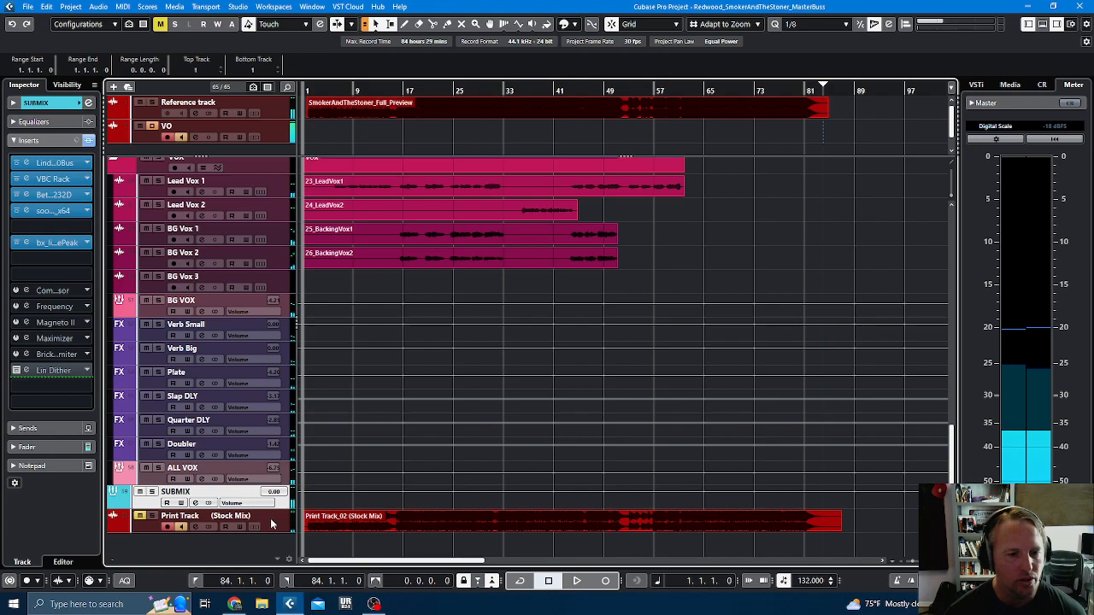
# Step: Select the Print Track, preview its Stock Mix and Master Buss track versions, and leave Master Buss active
pyautogui.click(282, 519)
pyautogui.click(34, 169)
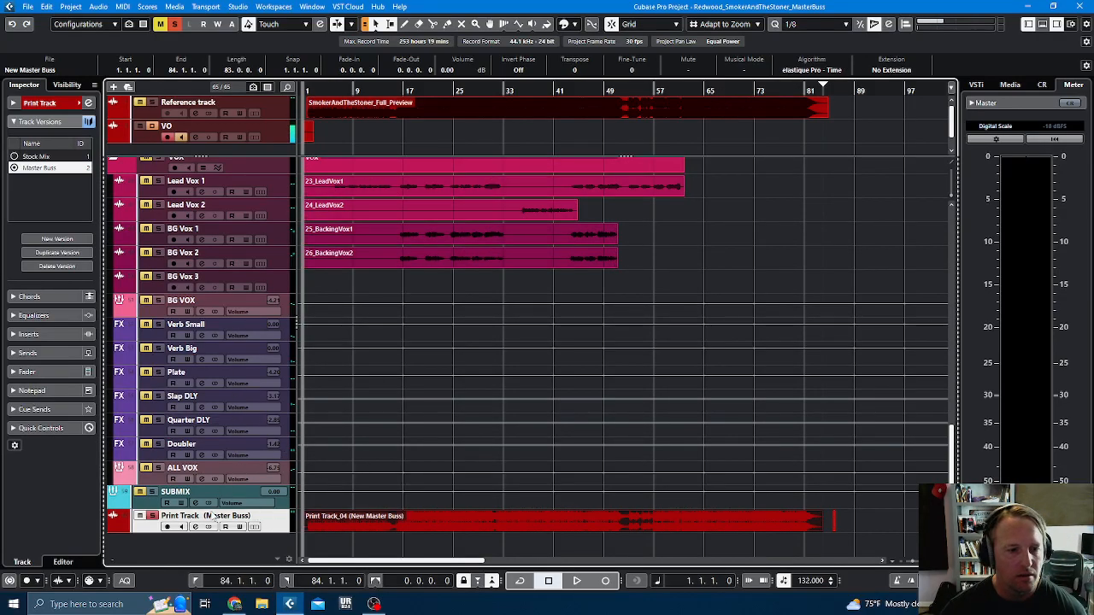
pyautogui.click(38, 157)
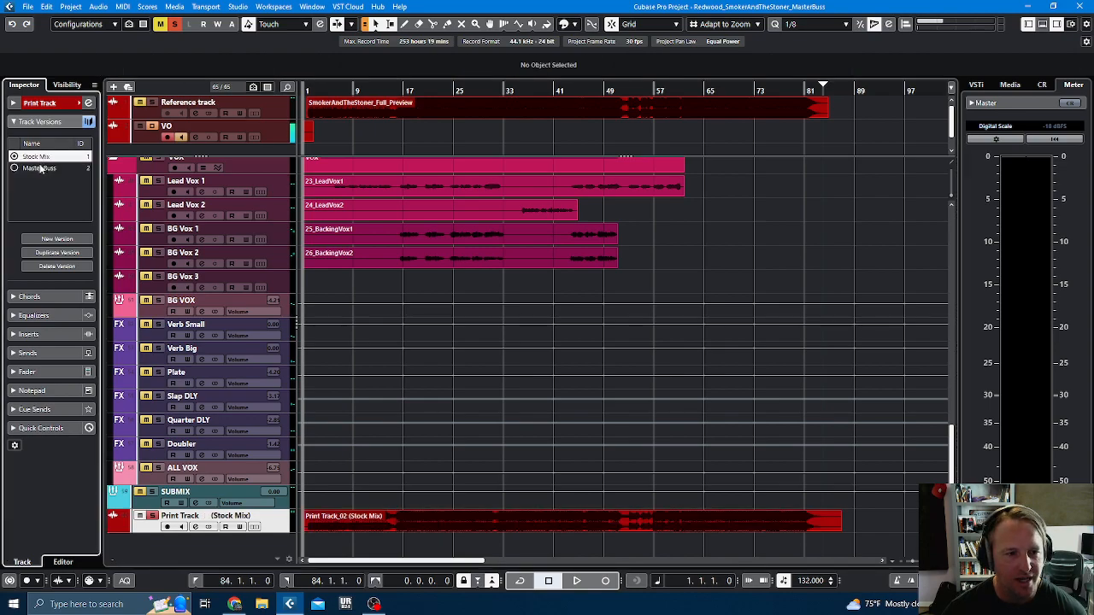
pyautogui.click(40, 169)
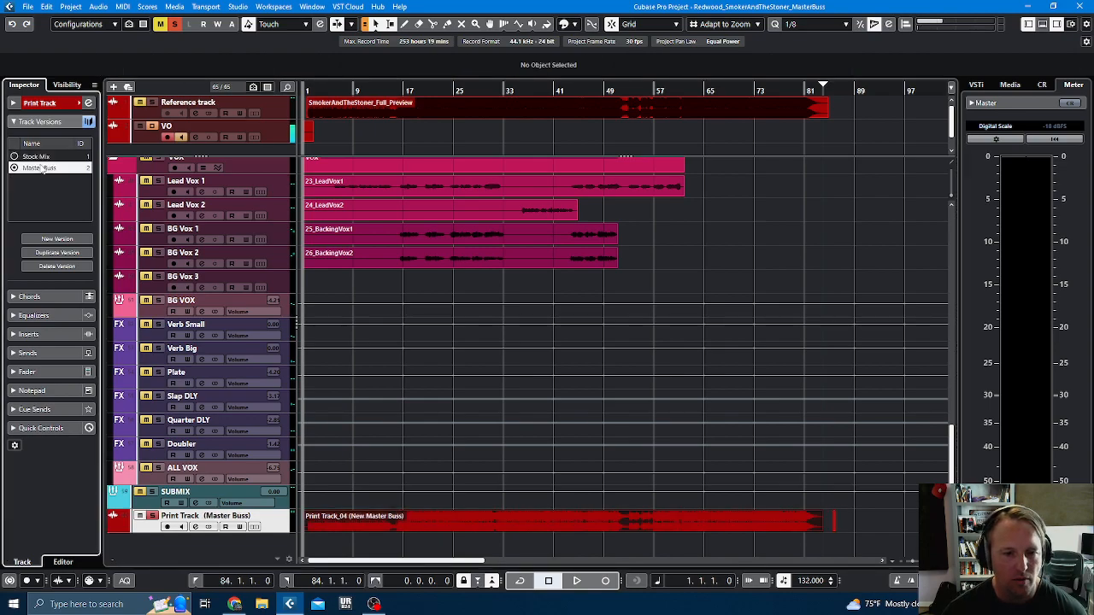
pyautogui.press('space')
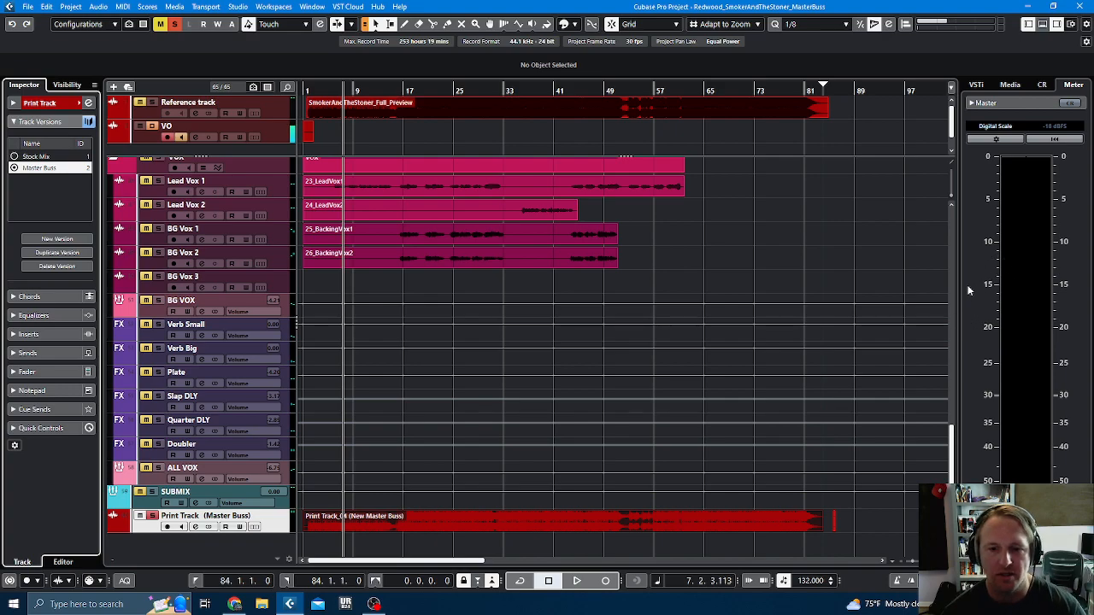
# Step: Play the soloed Print Track while alternating between the Stock Mix and Master Buss versions, ending on Stock Mix, and stop playback
pyautogui.click(39, 156)
pyautogui.press('space')
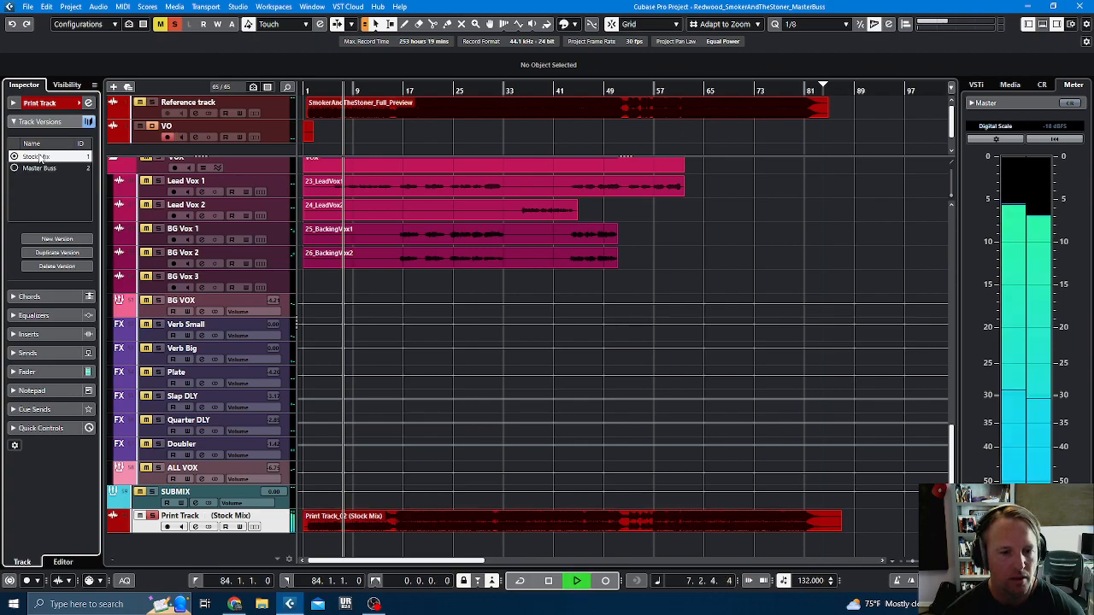
pyautogui.click(39, 169)
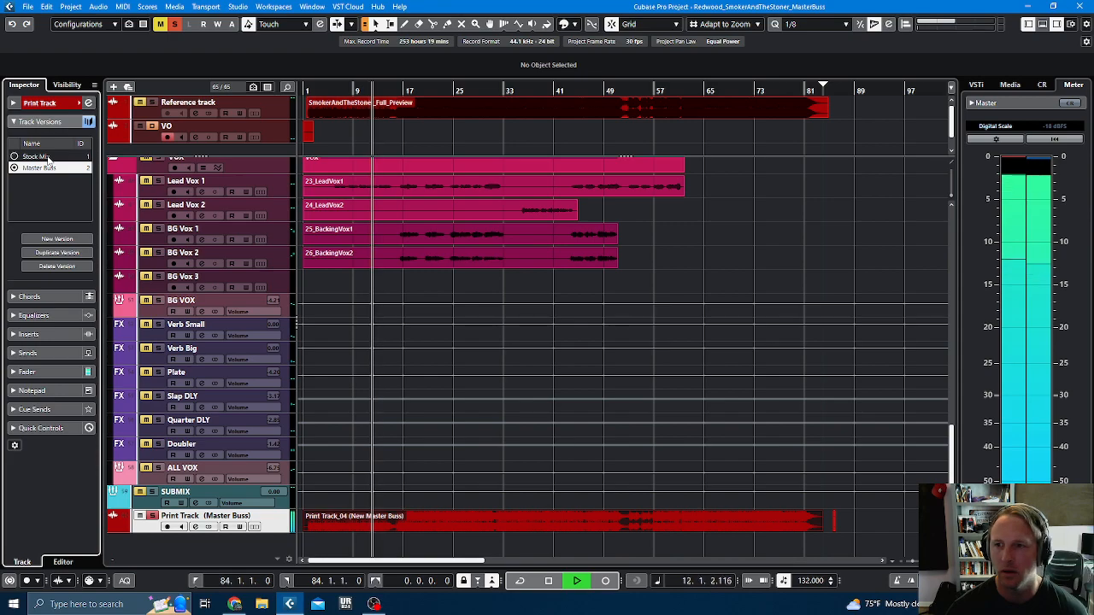
pyautogui.click(49, 158)
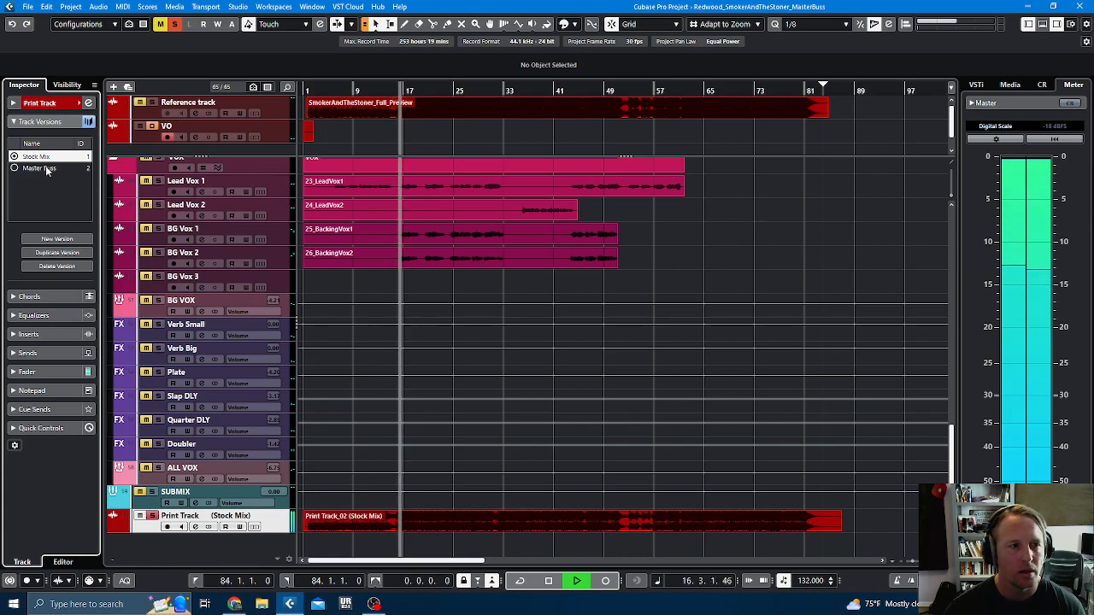
pyautogui.click(47, 169)
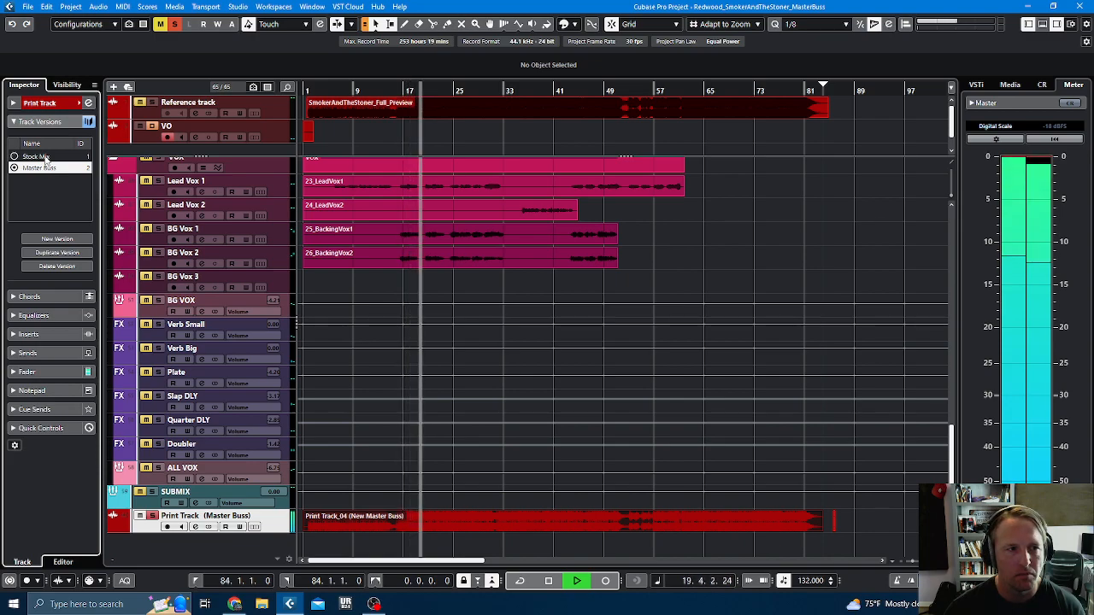
pyautogui.click(46, 158)
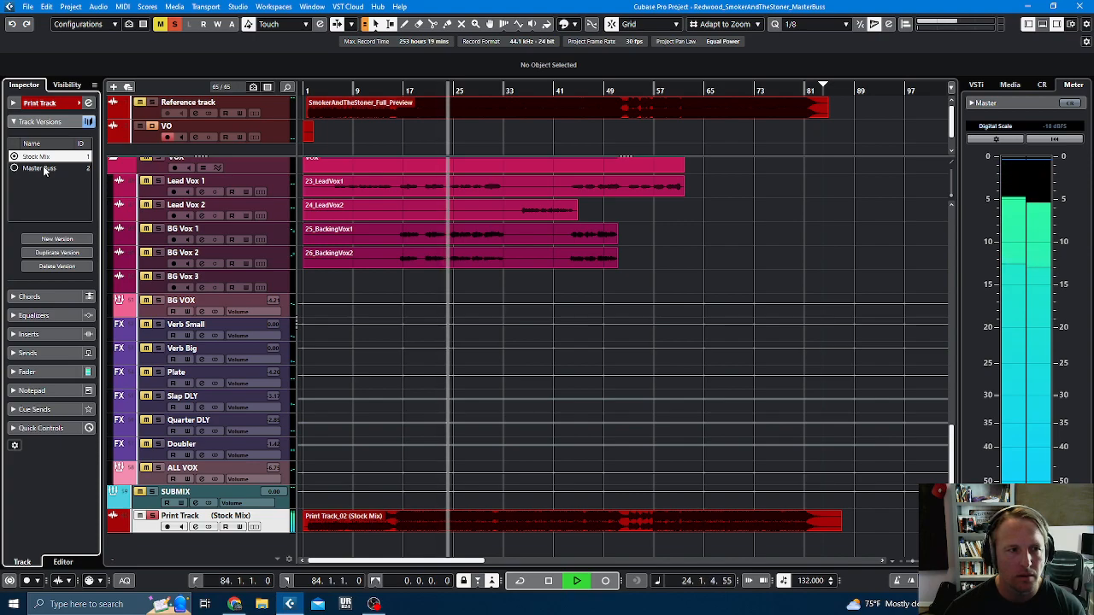
pyautogui.click(44, 170)
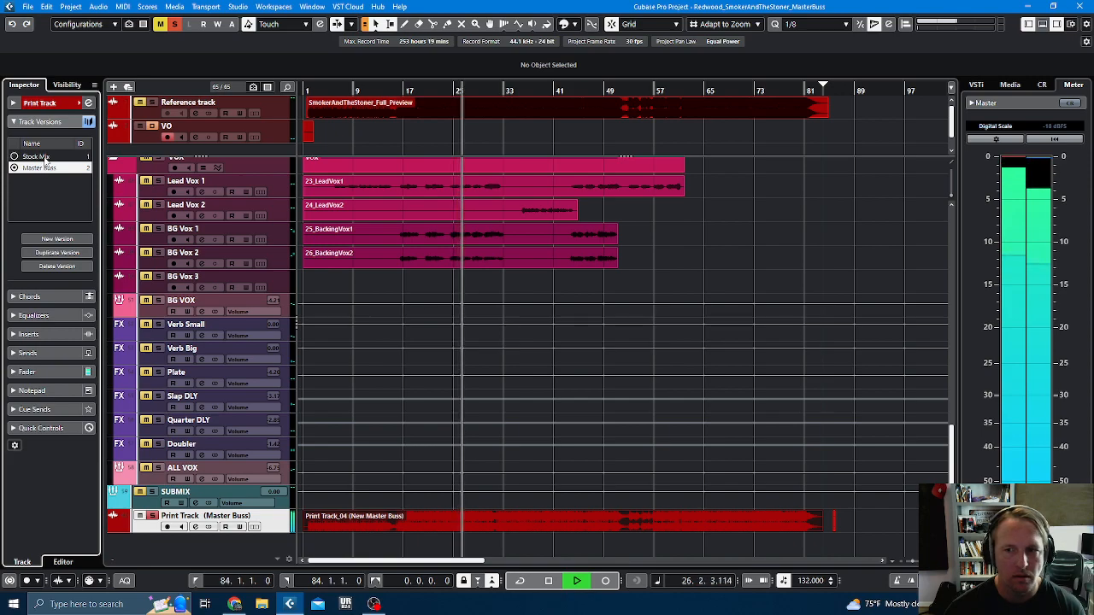
pyautogui.click(41, 158)
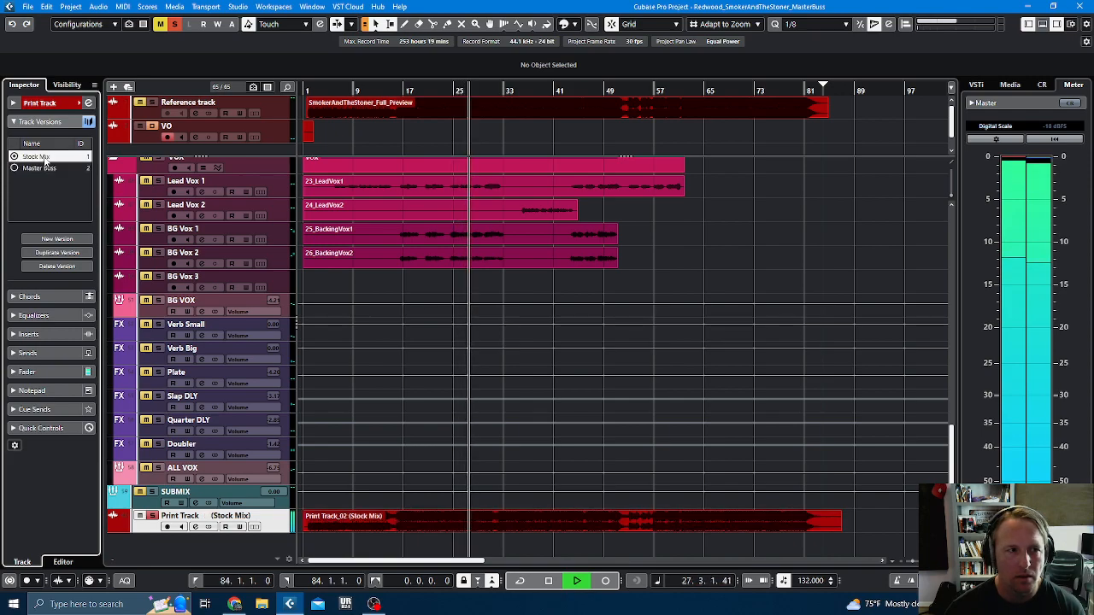
pyautogui.click(41, 168)
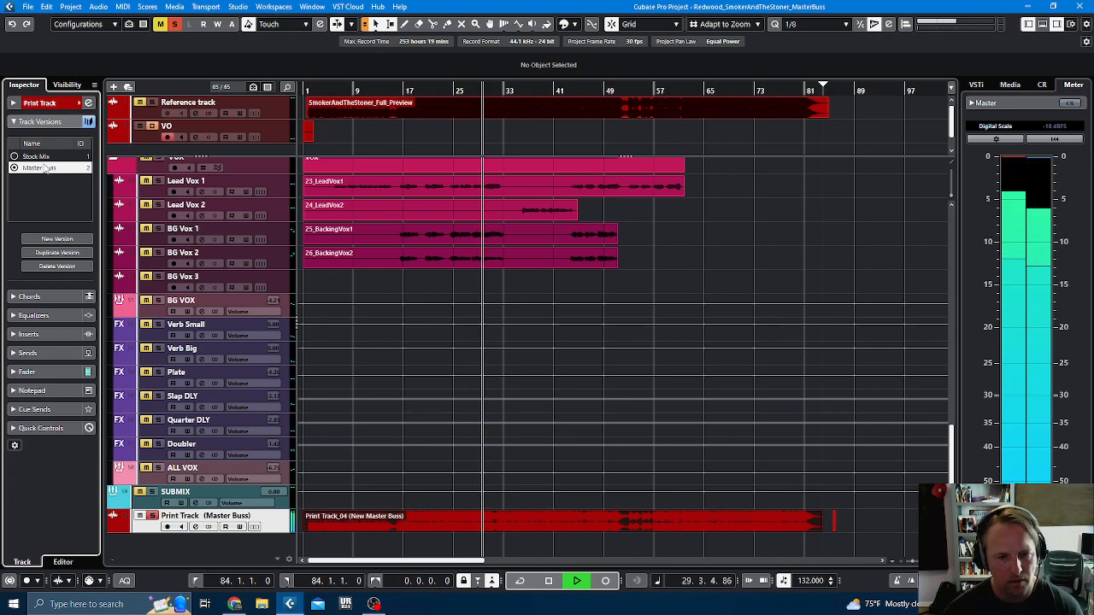
pyautogui.click(47, 159)
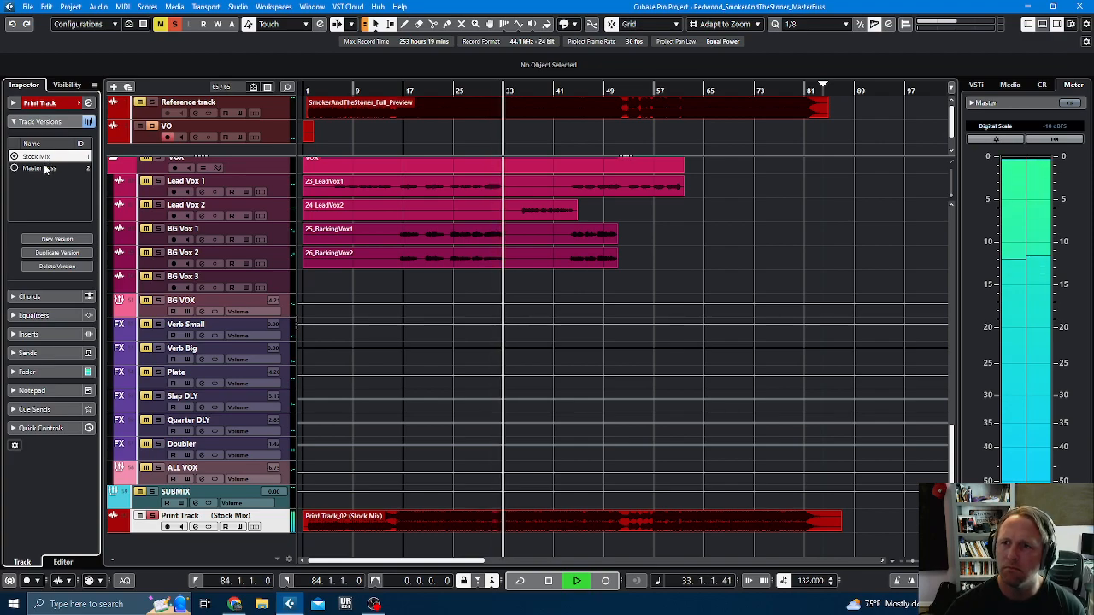
pyautogui.click(47, 169)
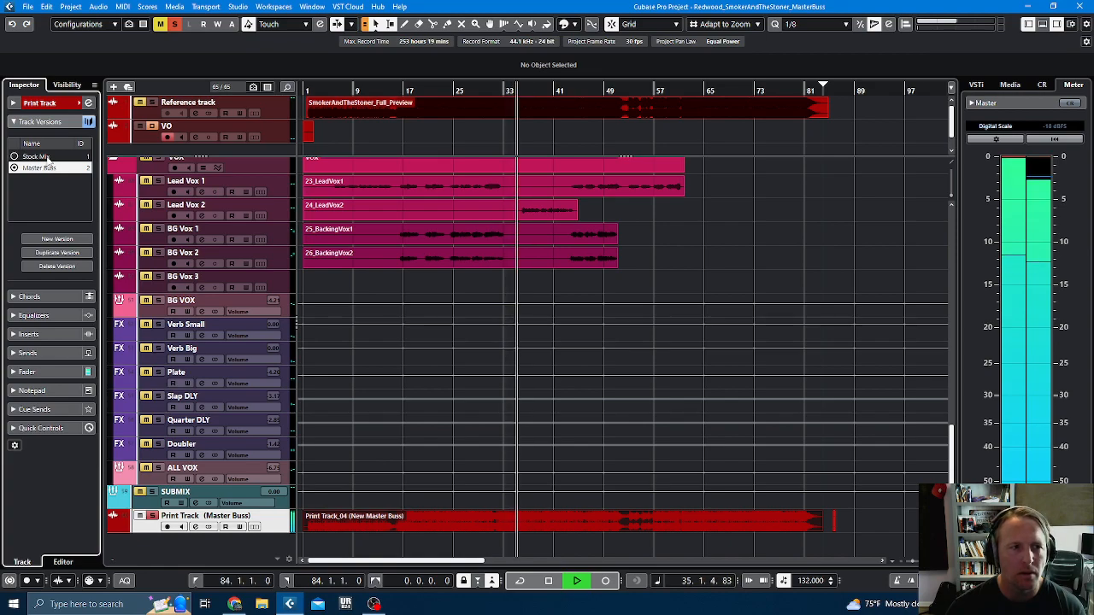
pyautogui.click(43, 157)
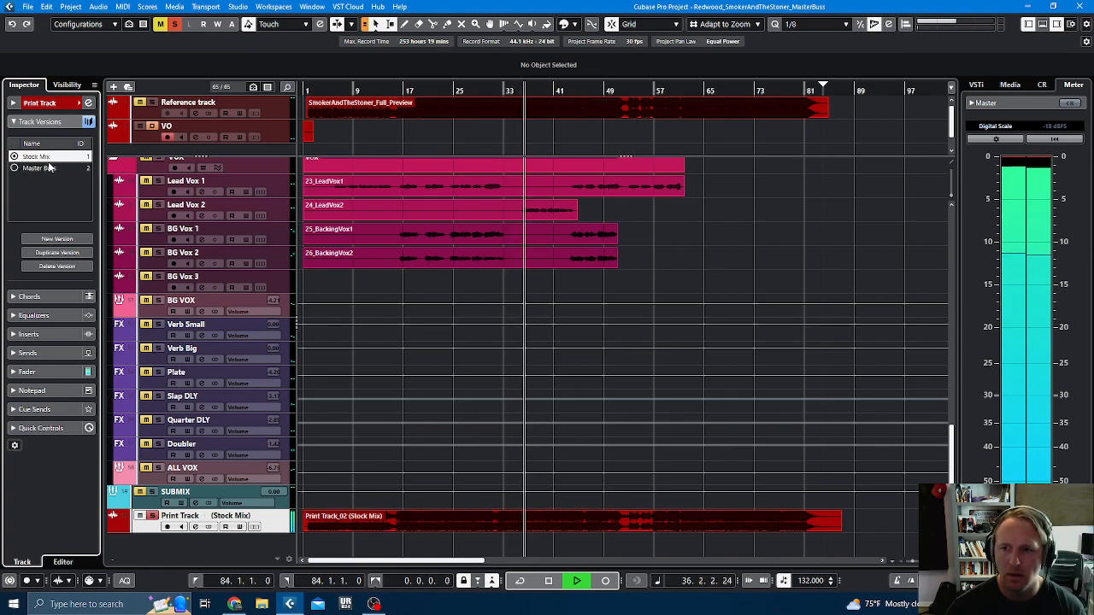
pyautogui.click(50, 169)
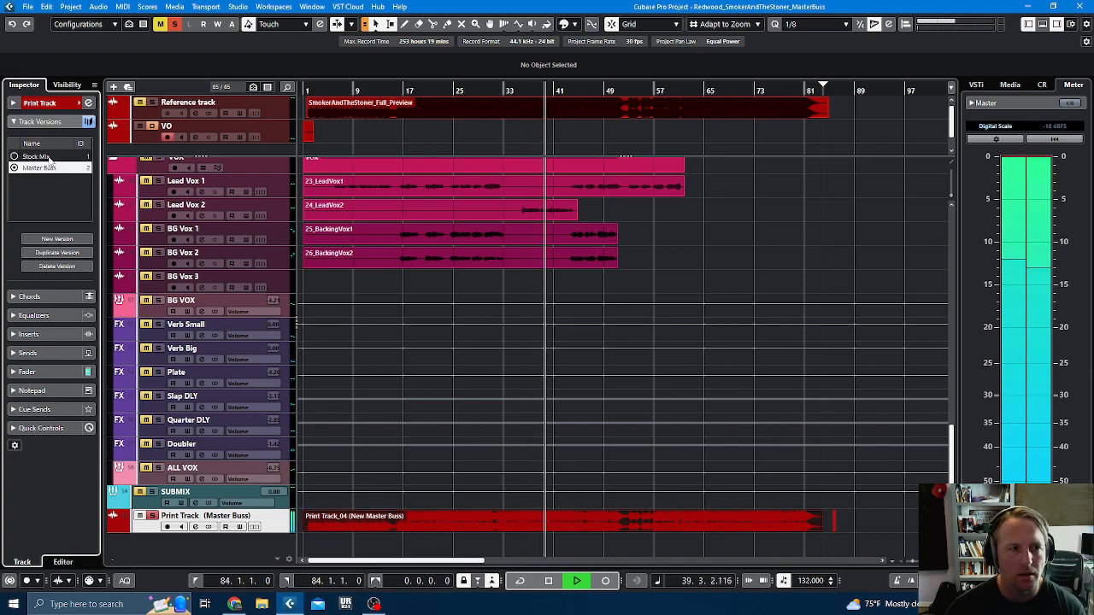
pyautogui.click(49, 157)
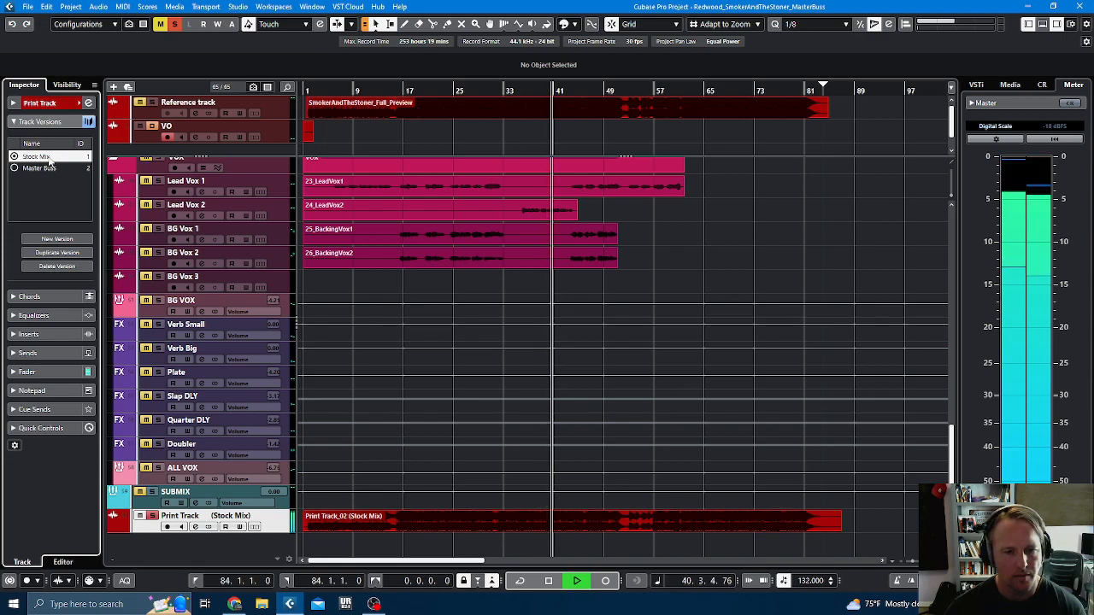
pyautogui.press('space')
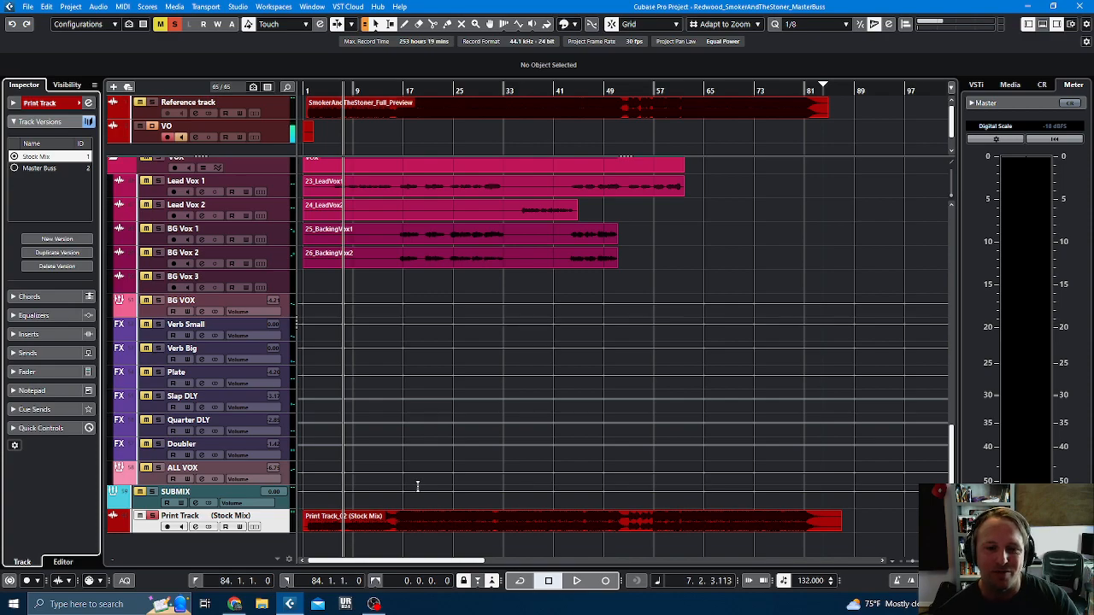
pyautogui.moveTo(374, 604)
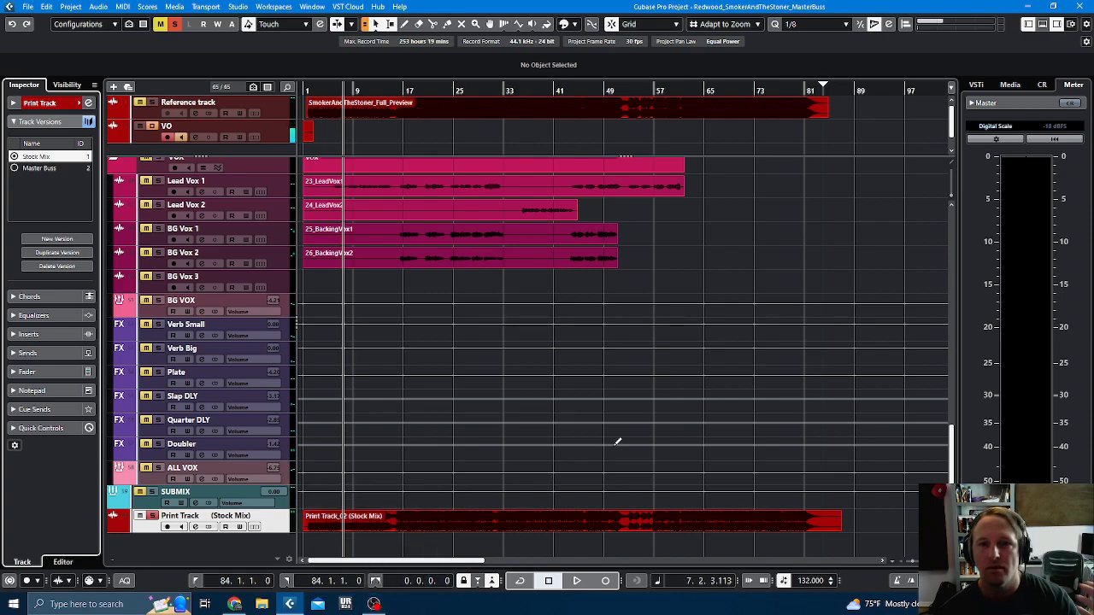
pyautogui.click(373, 604)
pyautogui.click(373, 604)
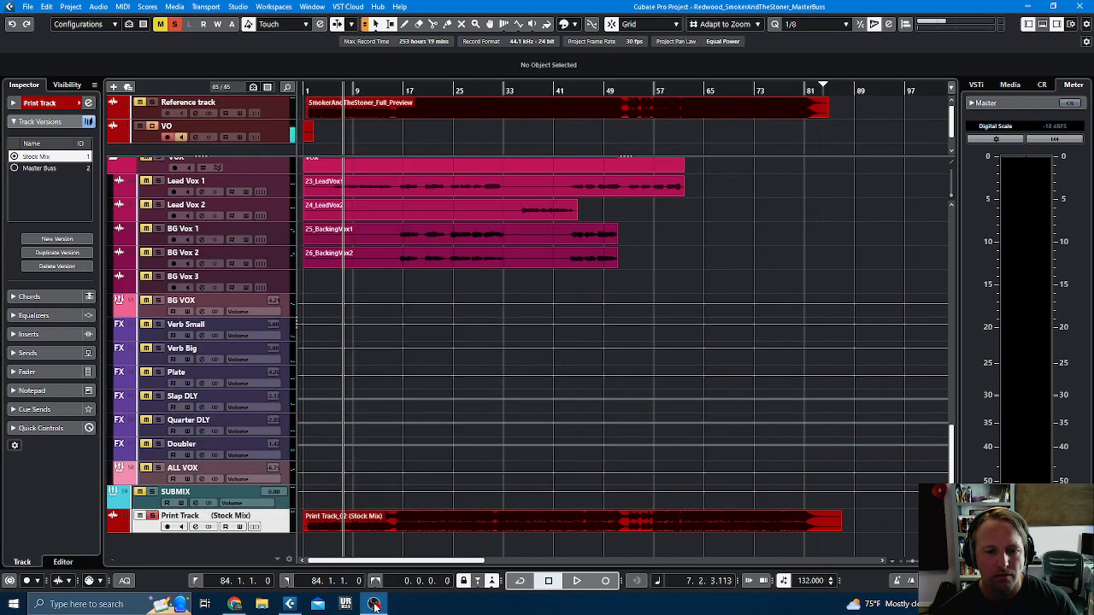